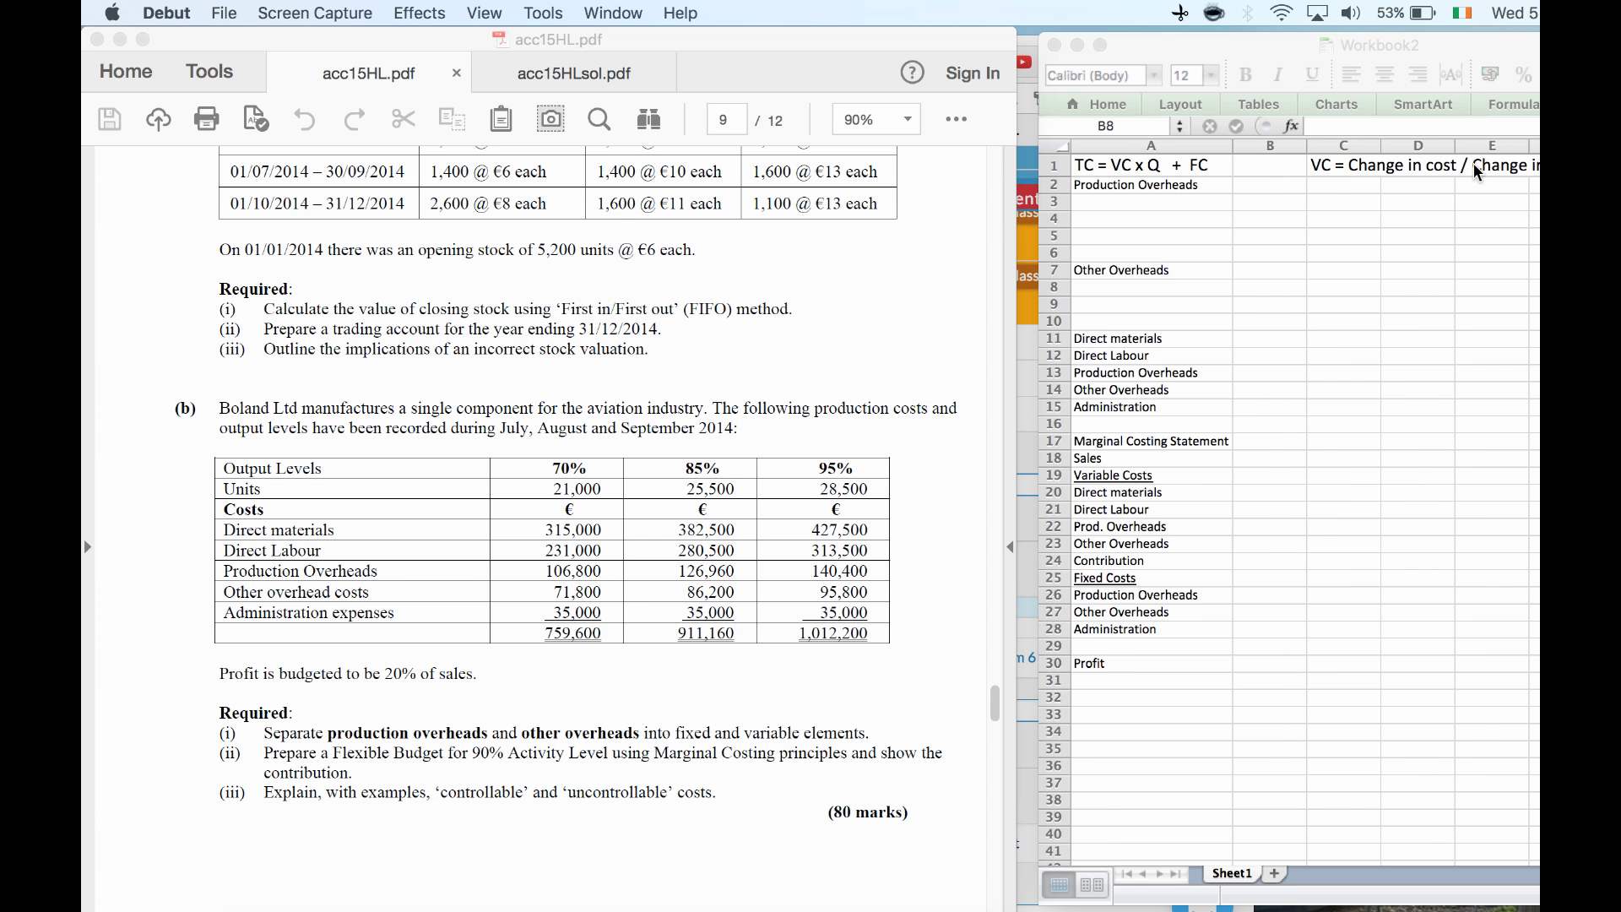
# Enter the column headings "VC pu" in B10 and "FC" in C10 above the cost list
pyautogui.click(1260, 319)
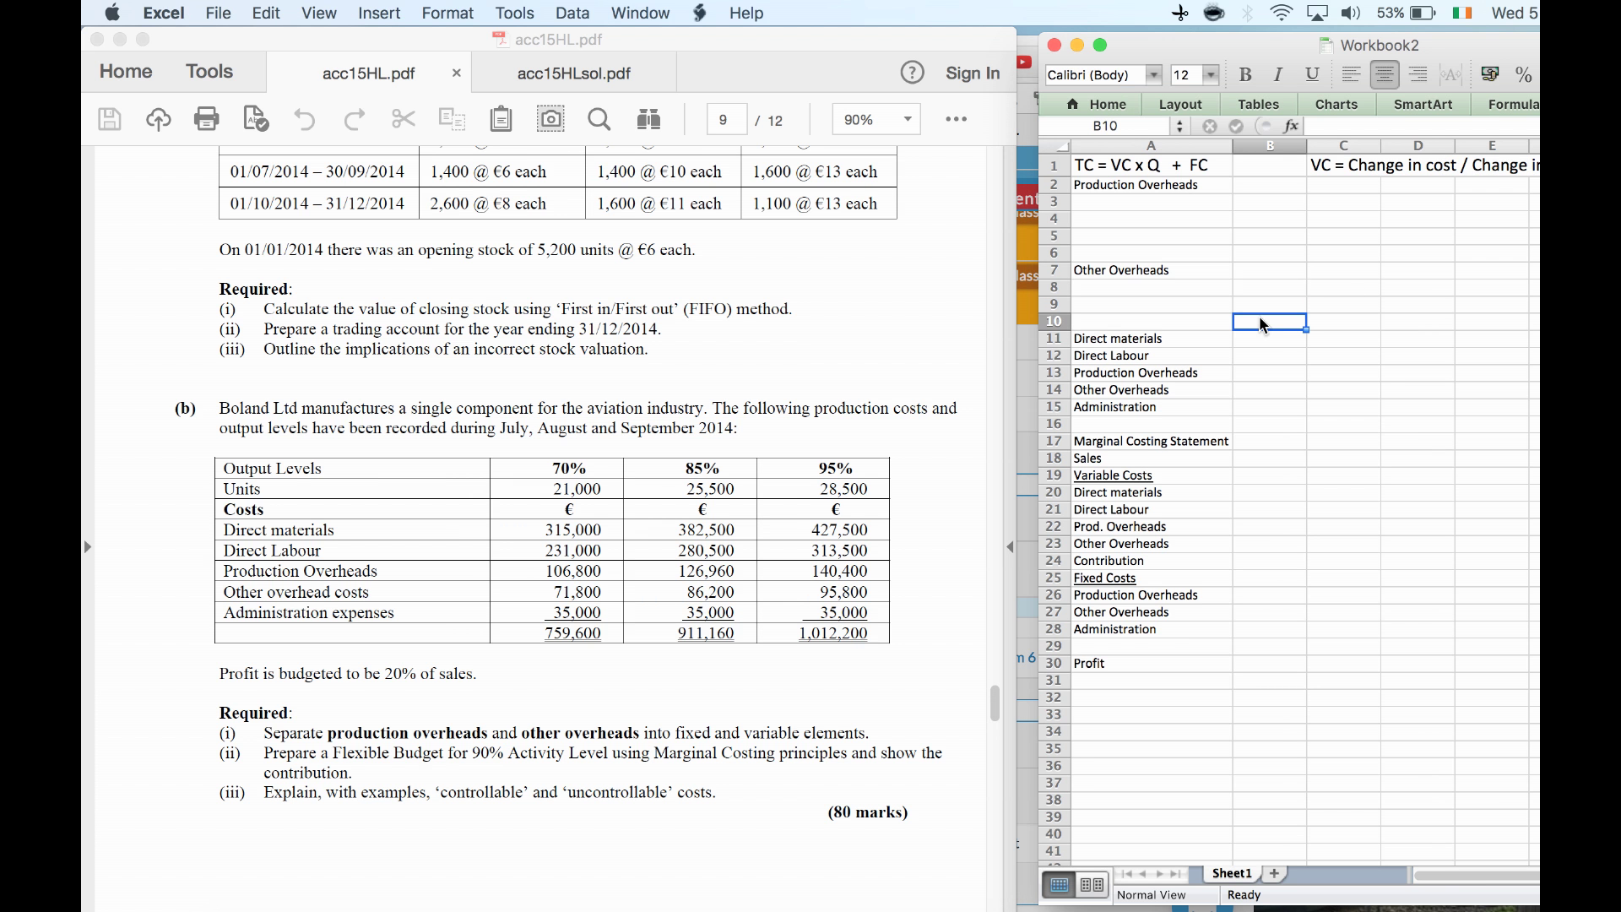
pyautogui.write('VC')
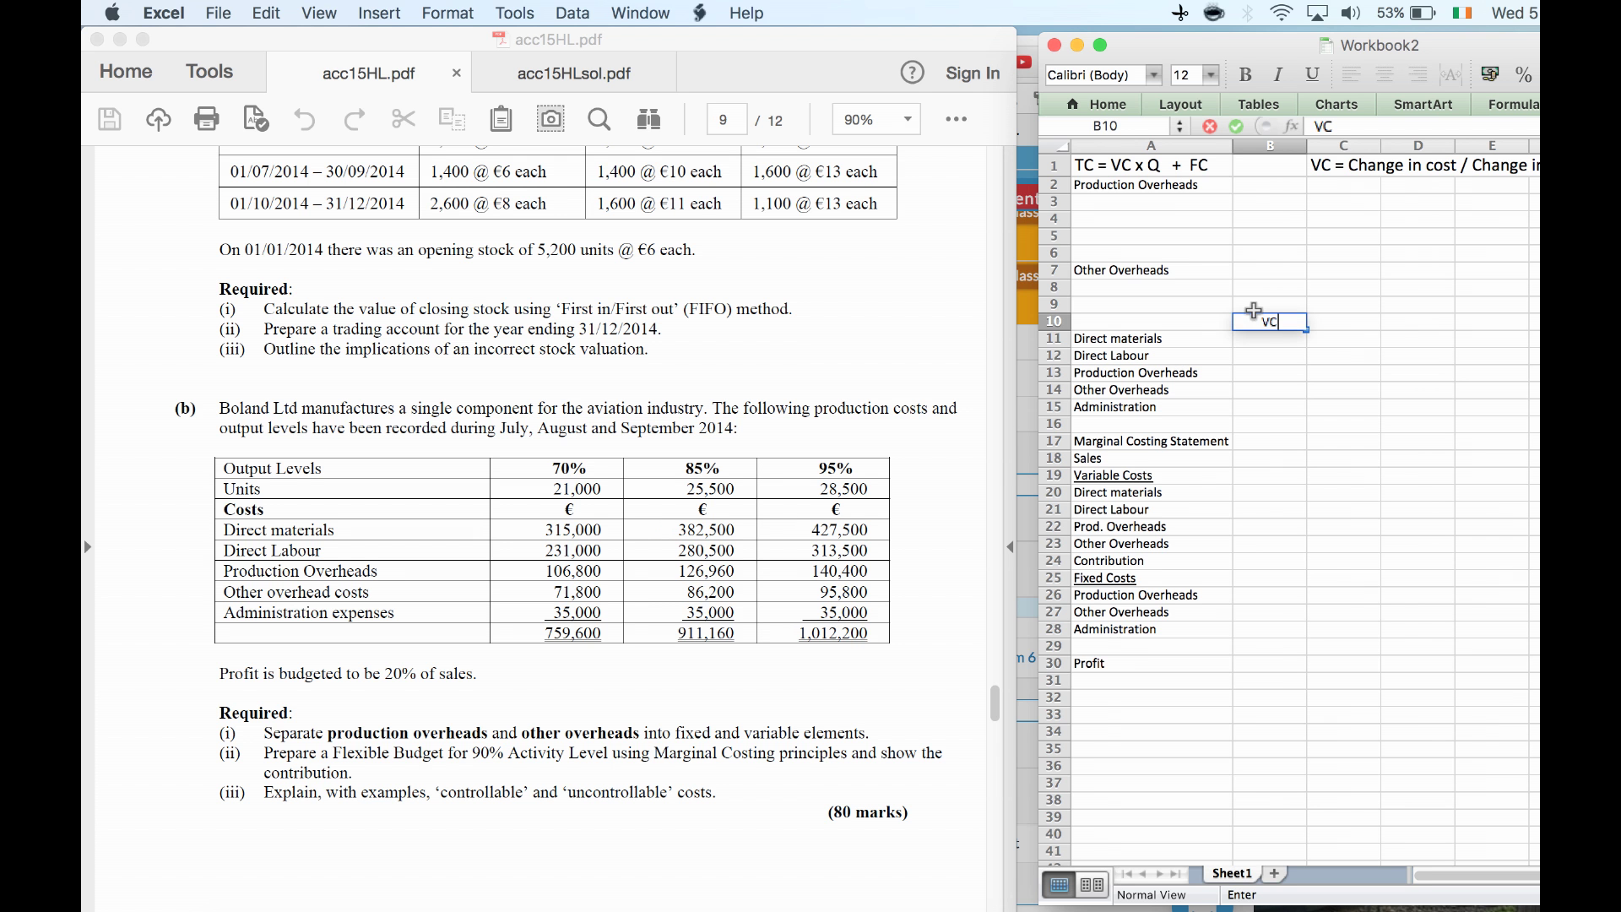
pyautogui.write(' pu')
pyautogui.press('Tab')
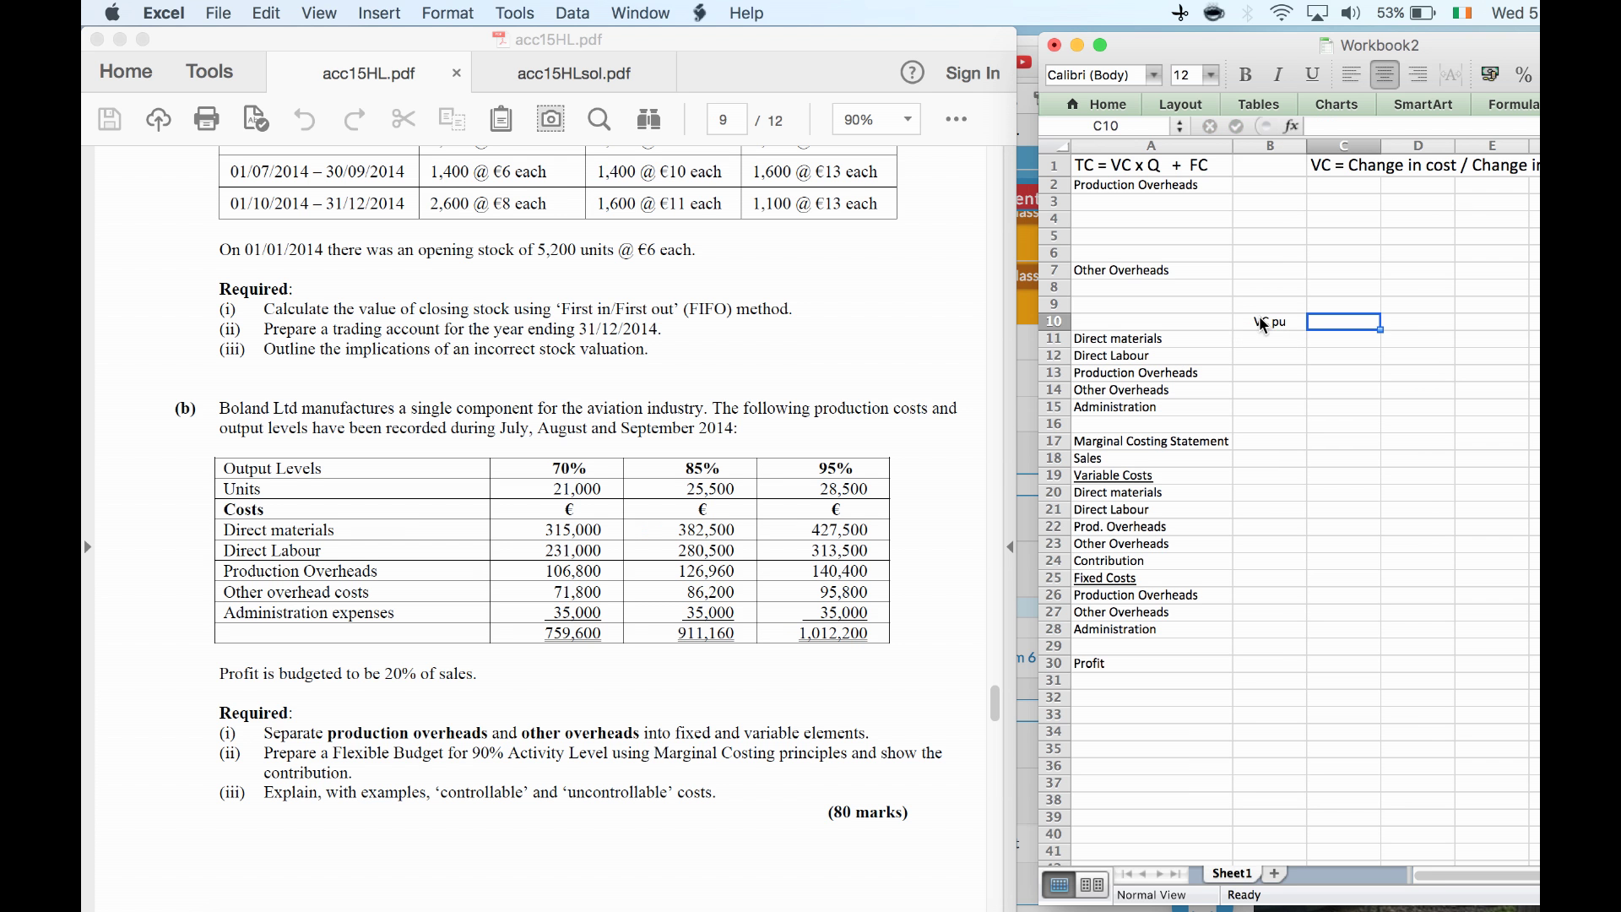
pyautogui.write('FC')
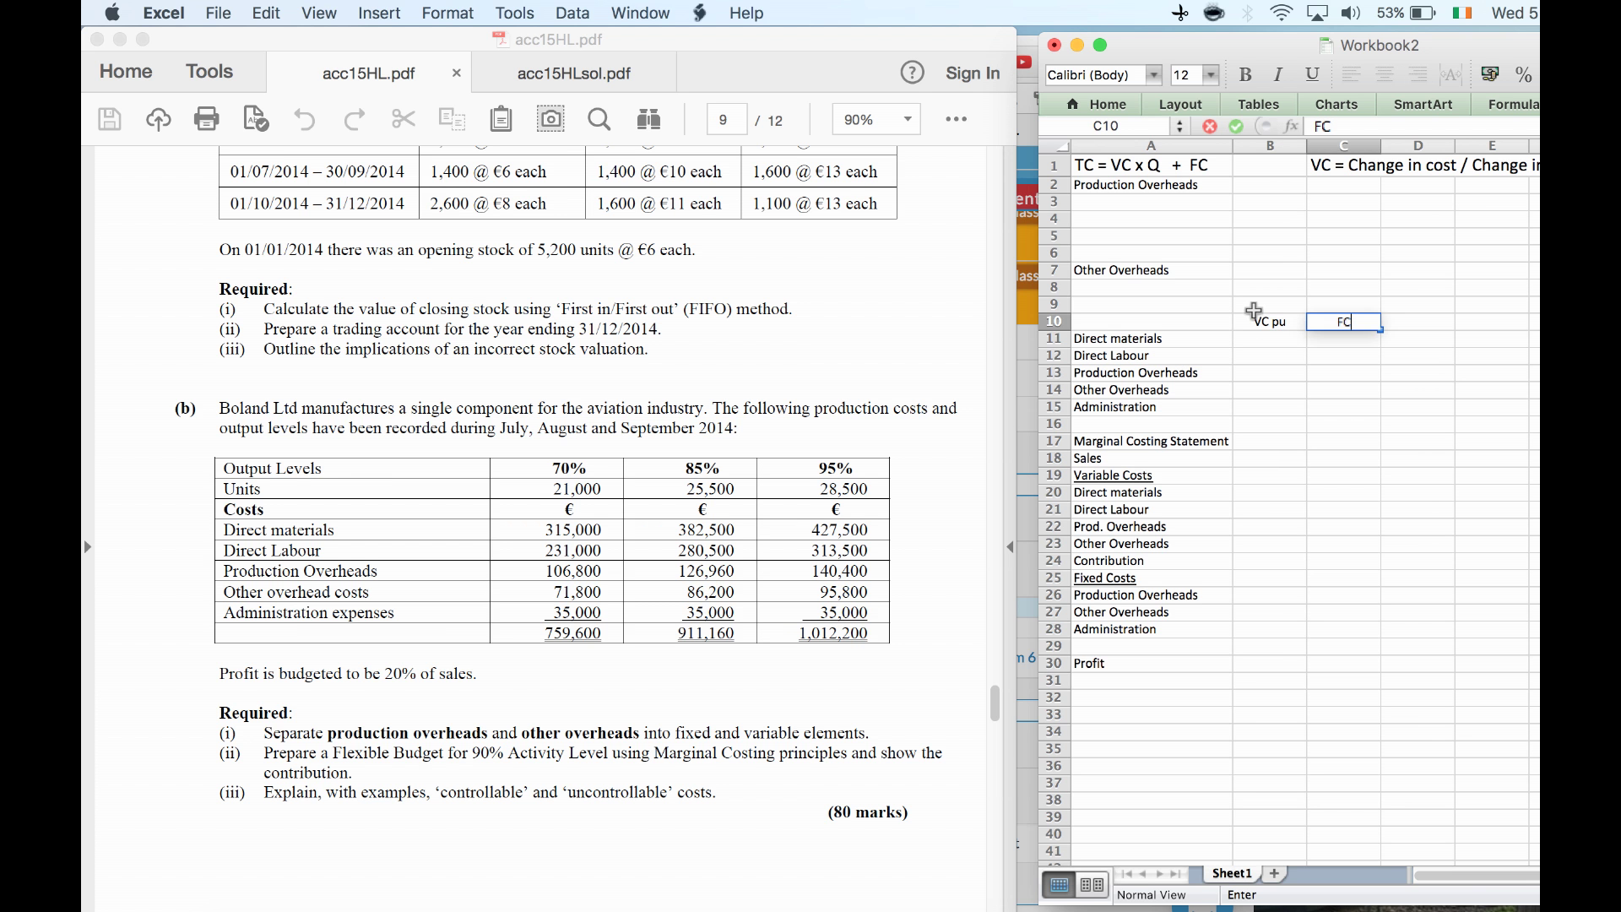
pyautogui.press('Tab')
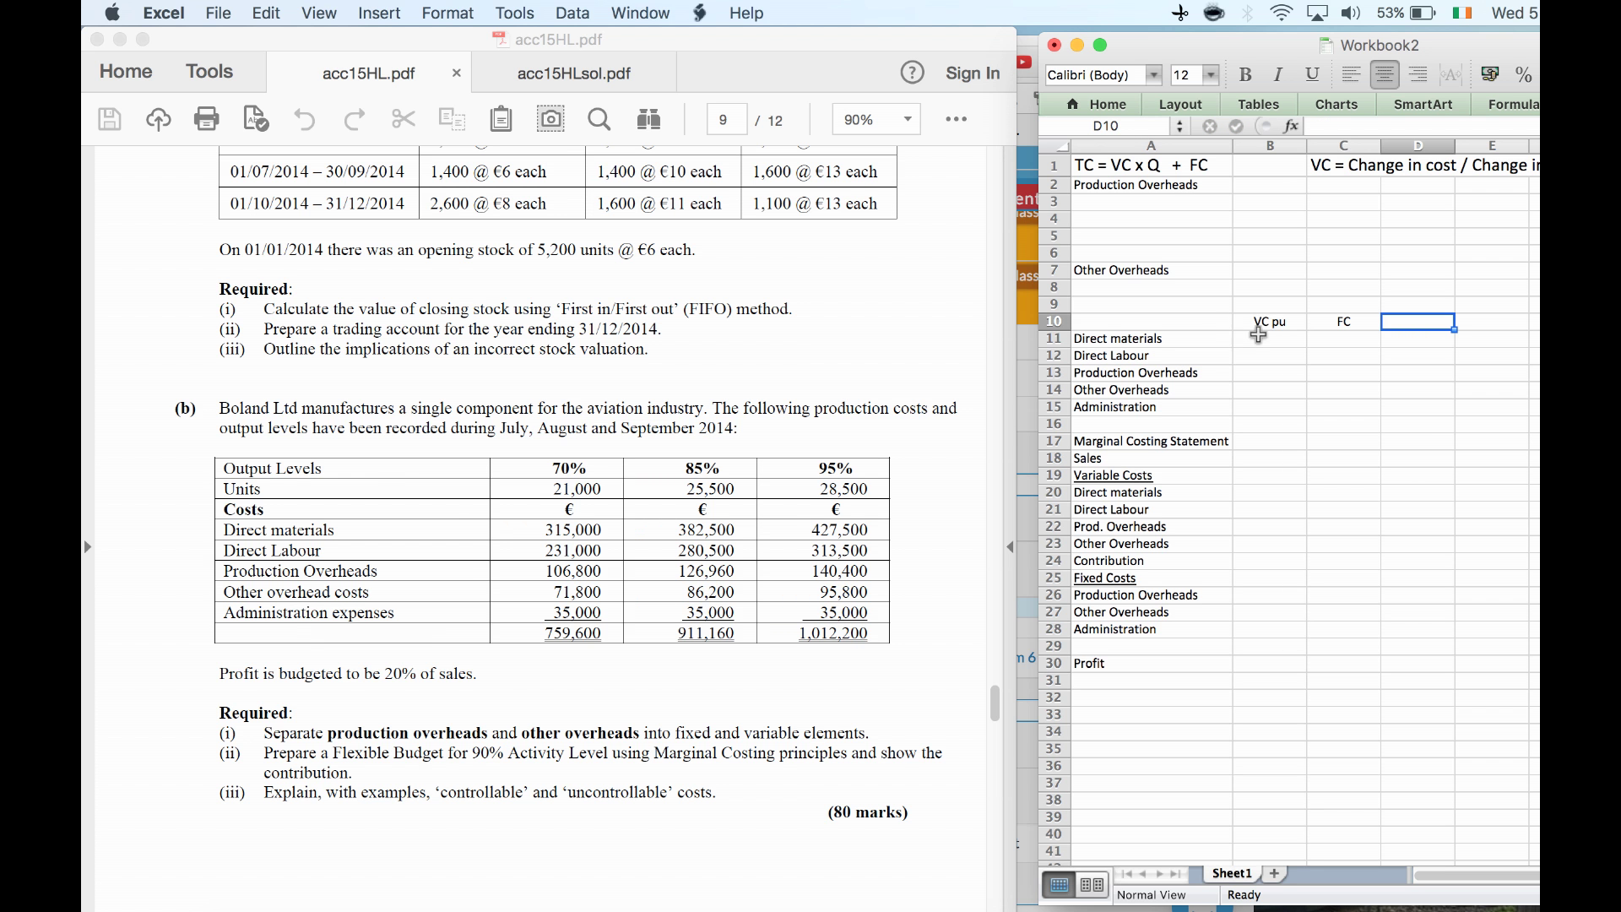
pyautogui.click(1255, 332)
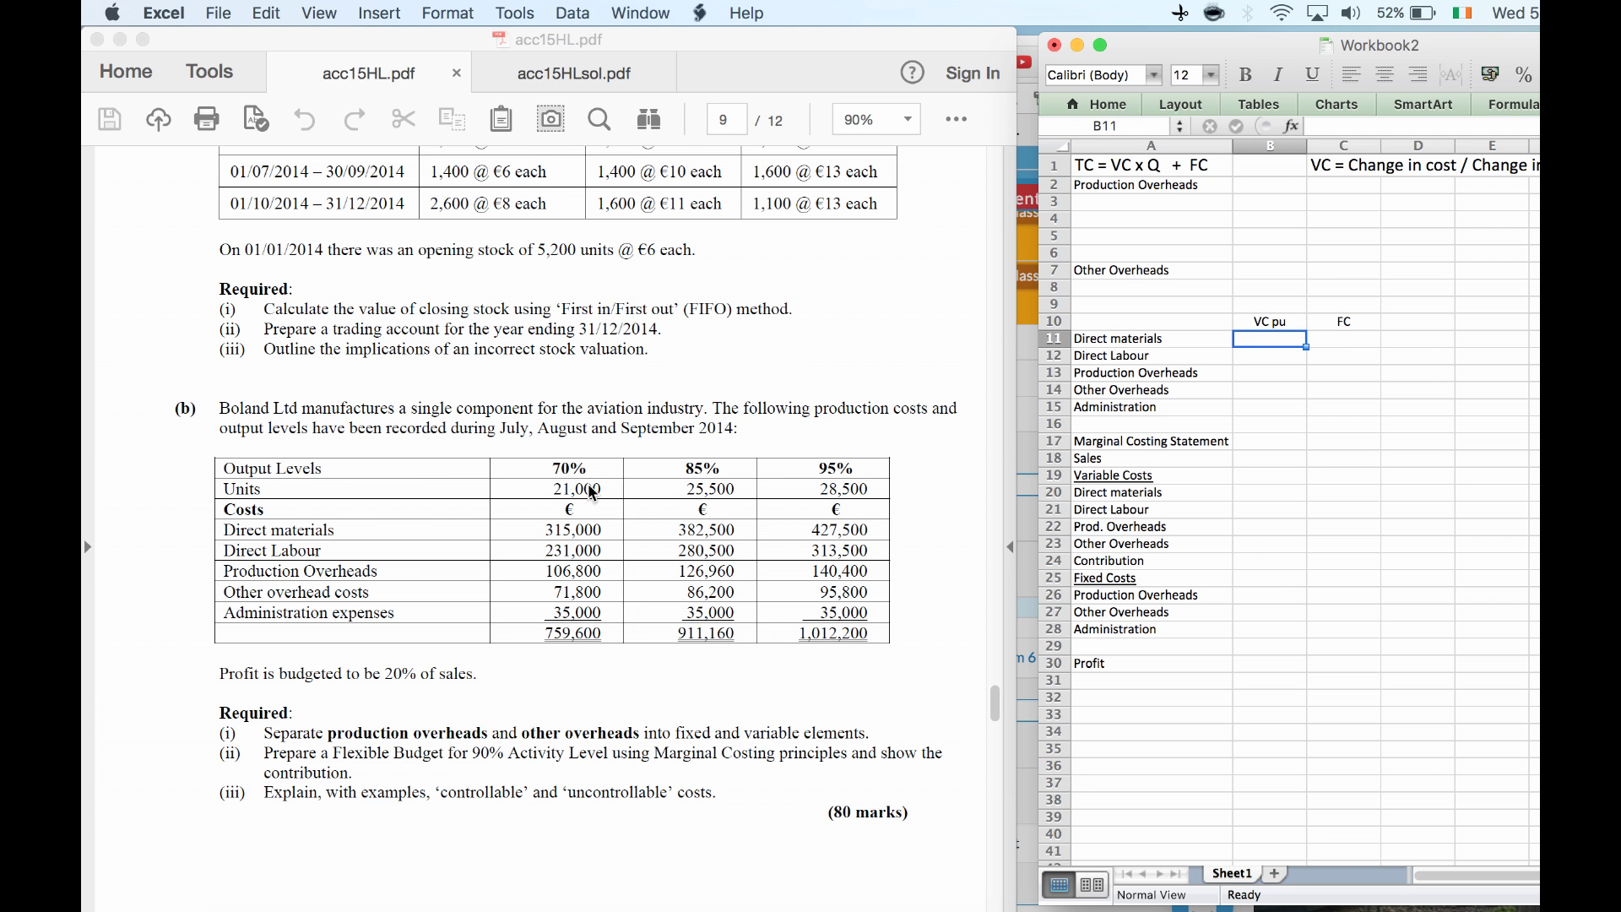
pyautogui.write('=(')
pyautogui.click(1128, 409)
pyautogui.write('38')
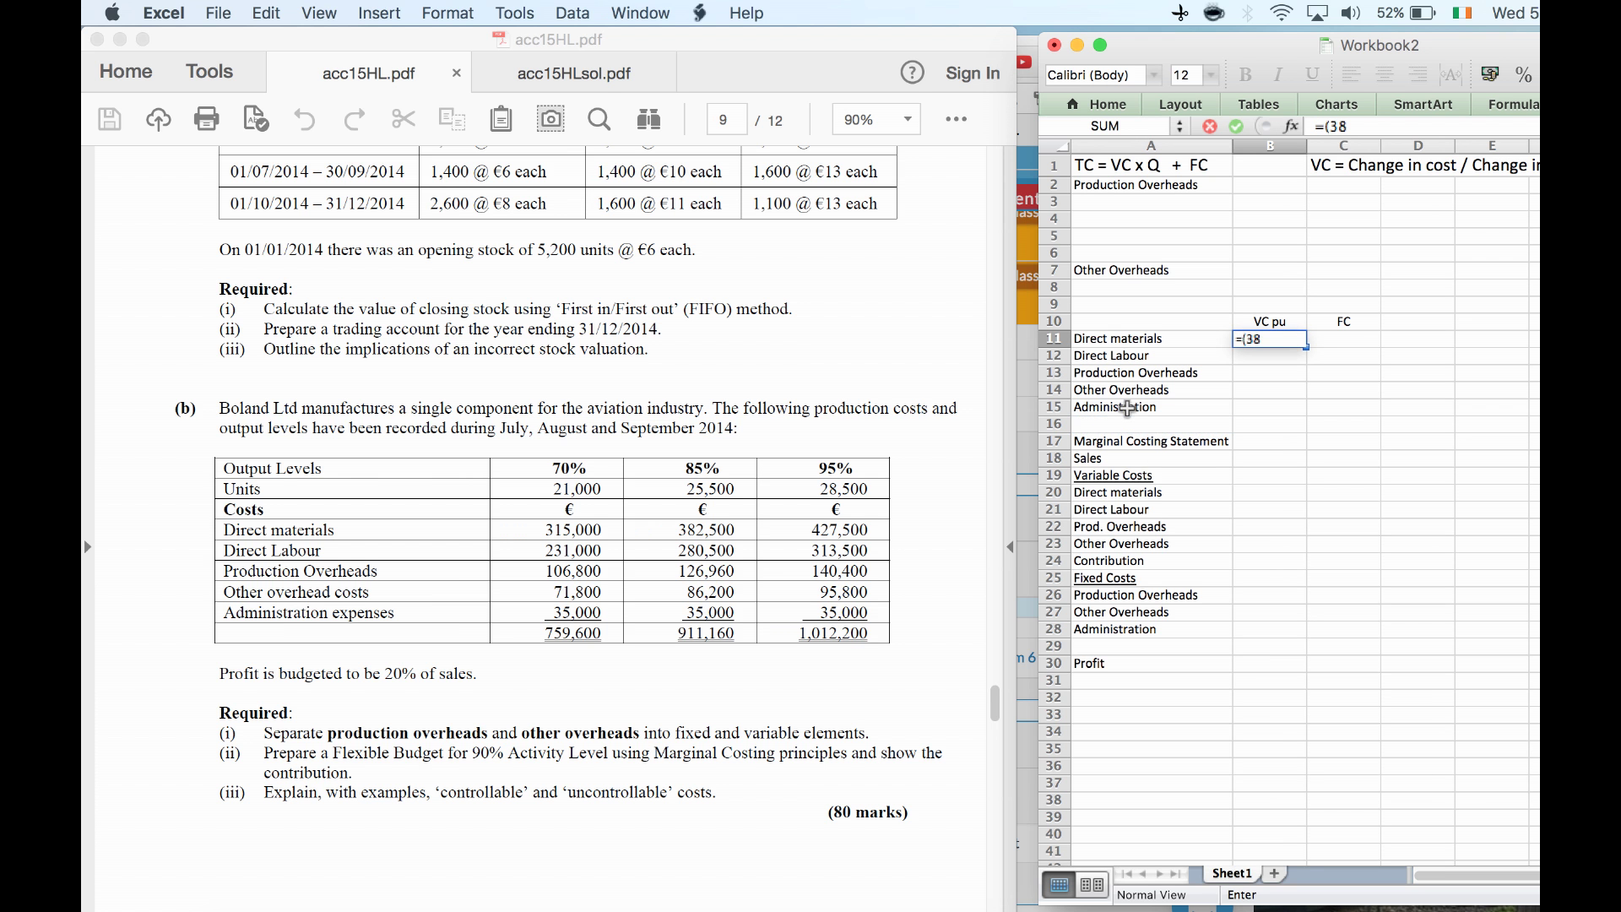
pyautogui.write('2500-315000')
pyautogui.click(1128, 409)
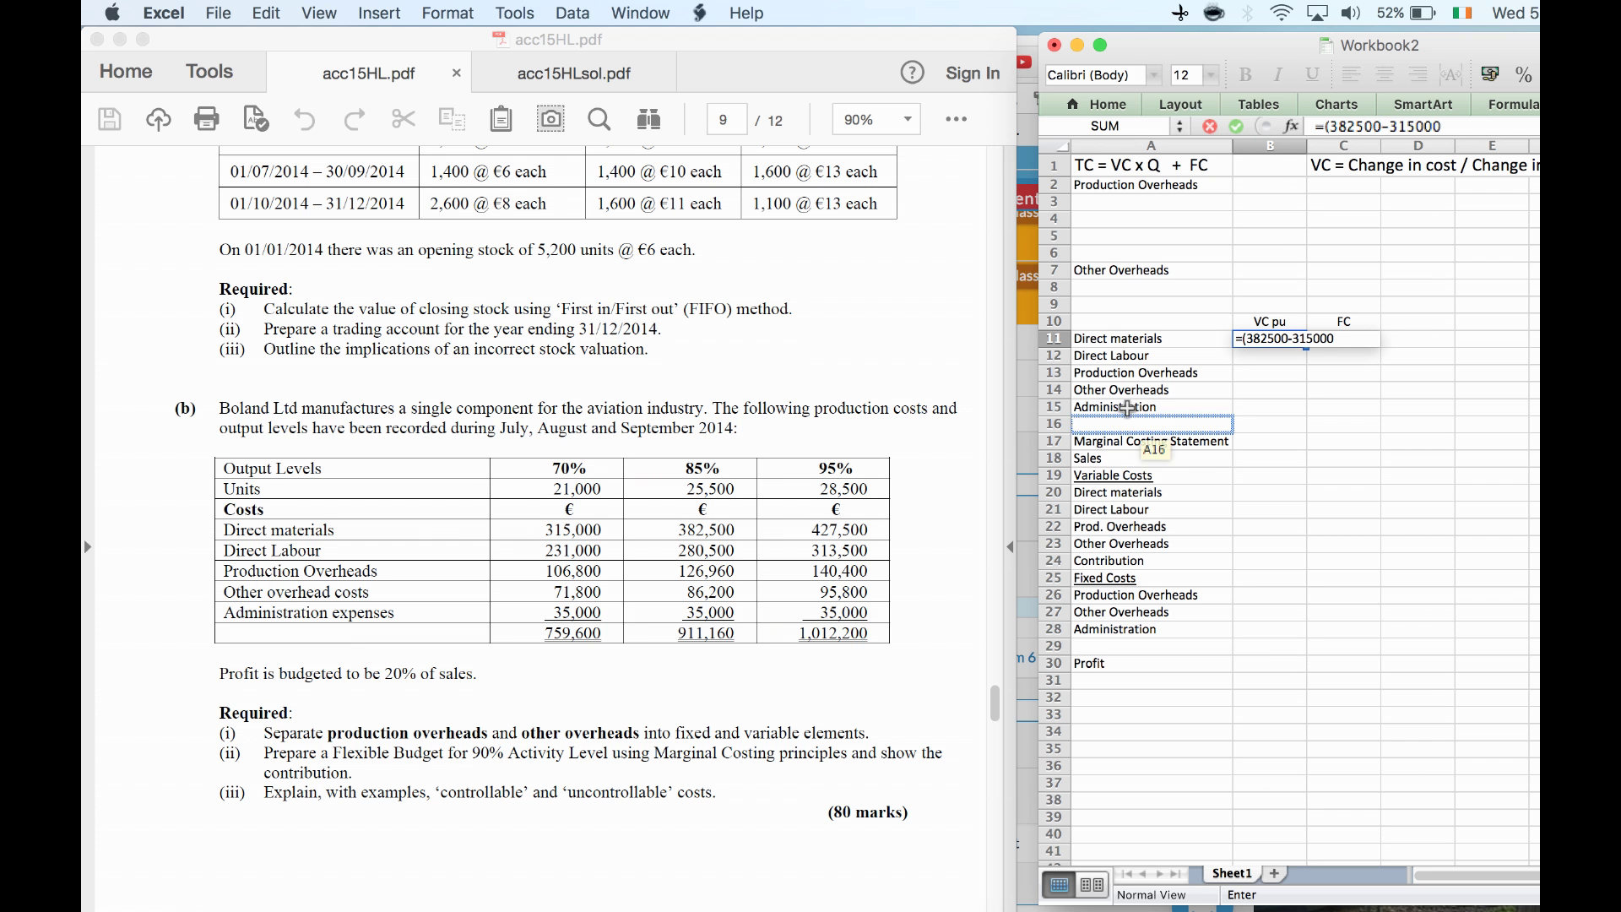
pyautogui.write(')/450')
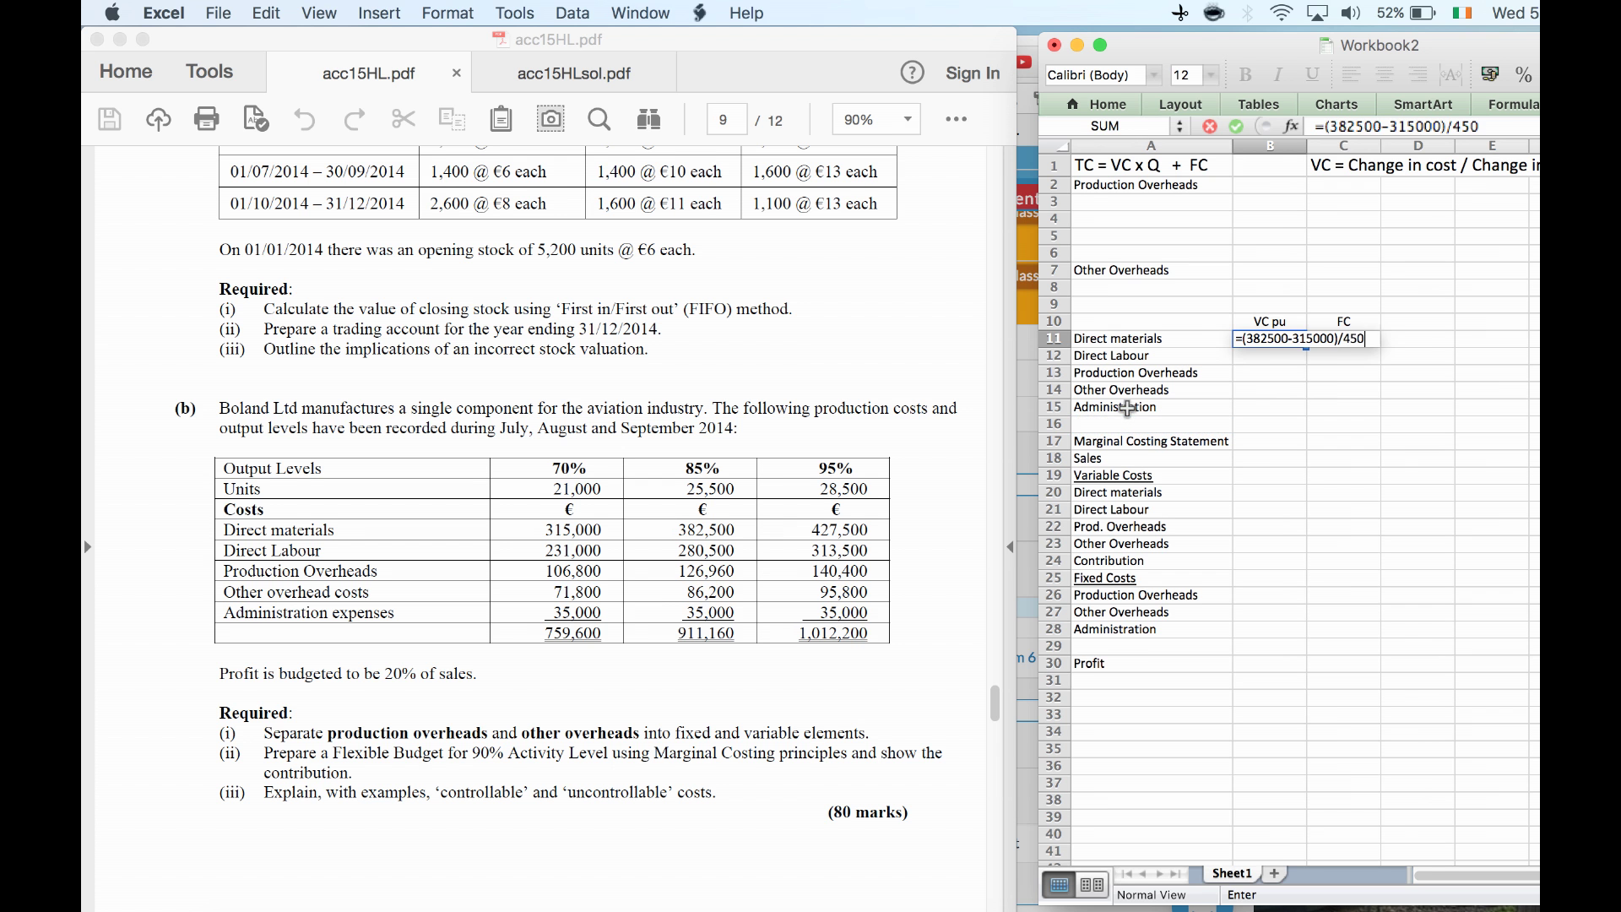
pyautogui.press('Return')
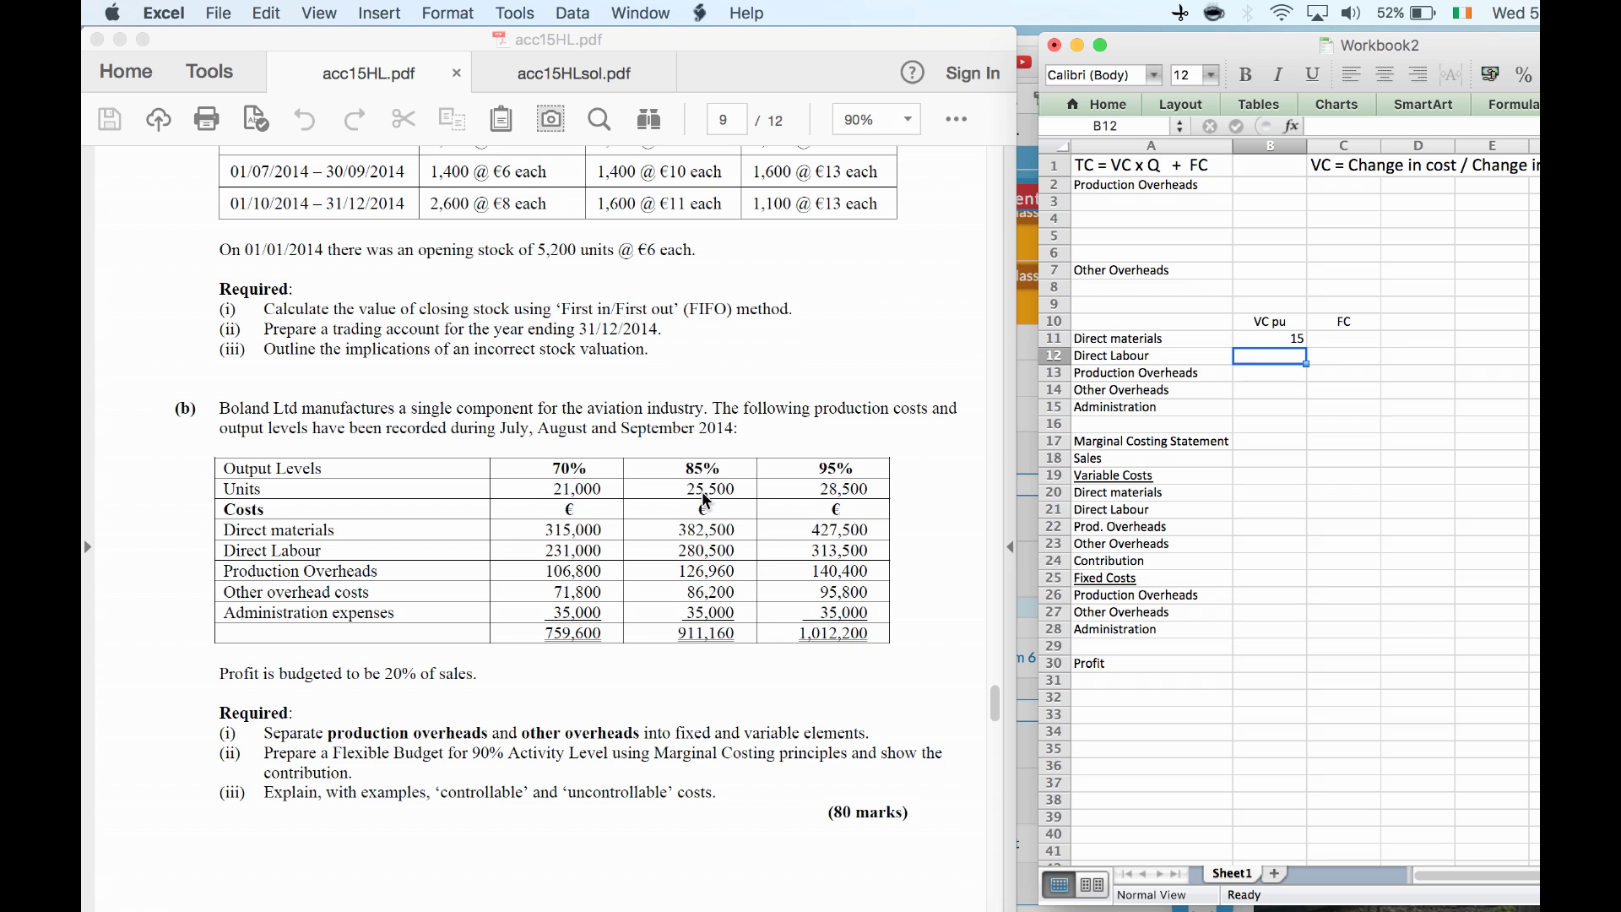
pyautogui.write('=(')
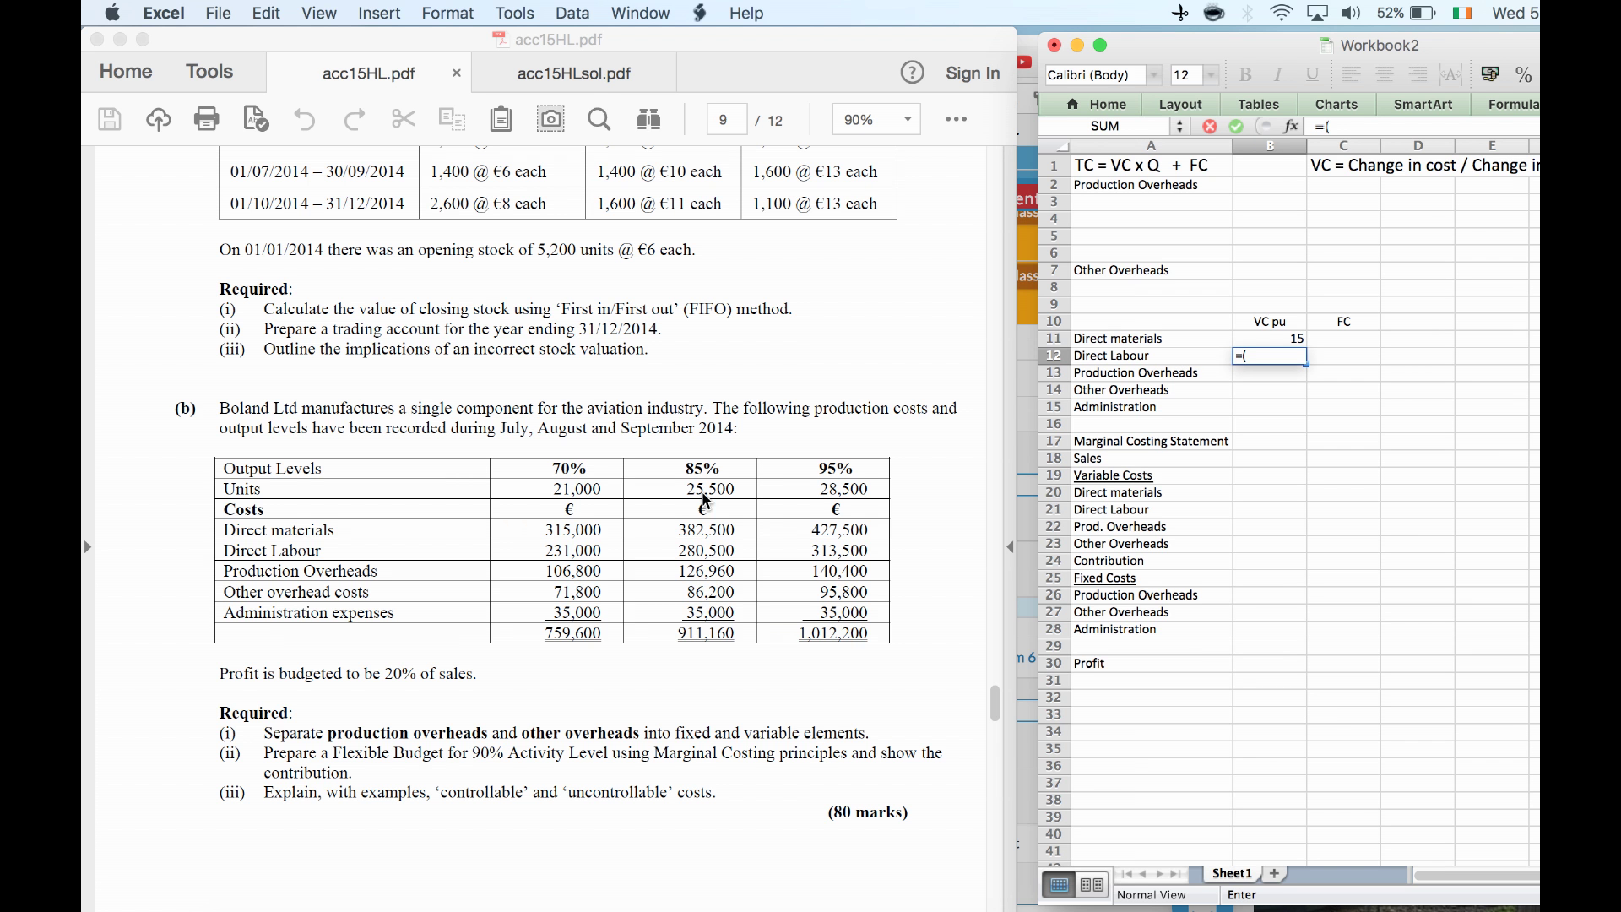
pyautogui.write('280500-2310')
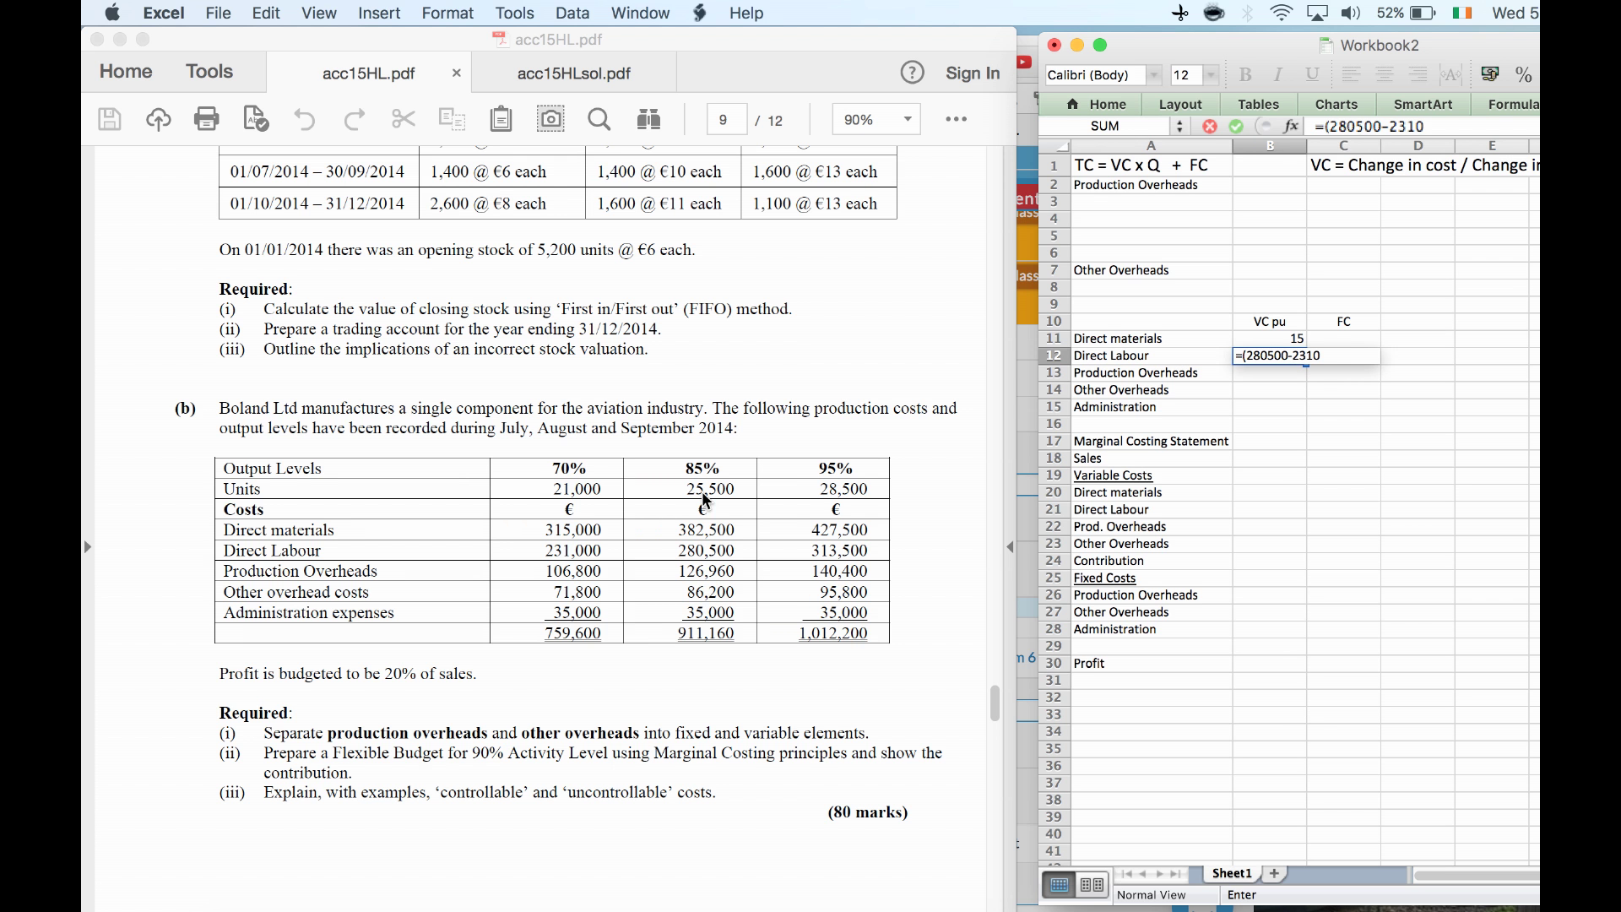
pyautogui.write('00/4500')
pyautogui.press('Return')
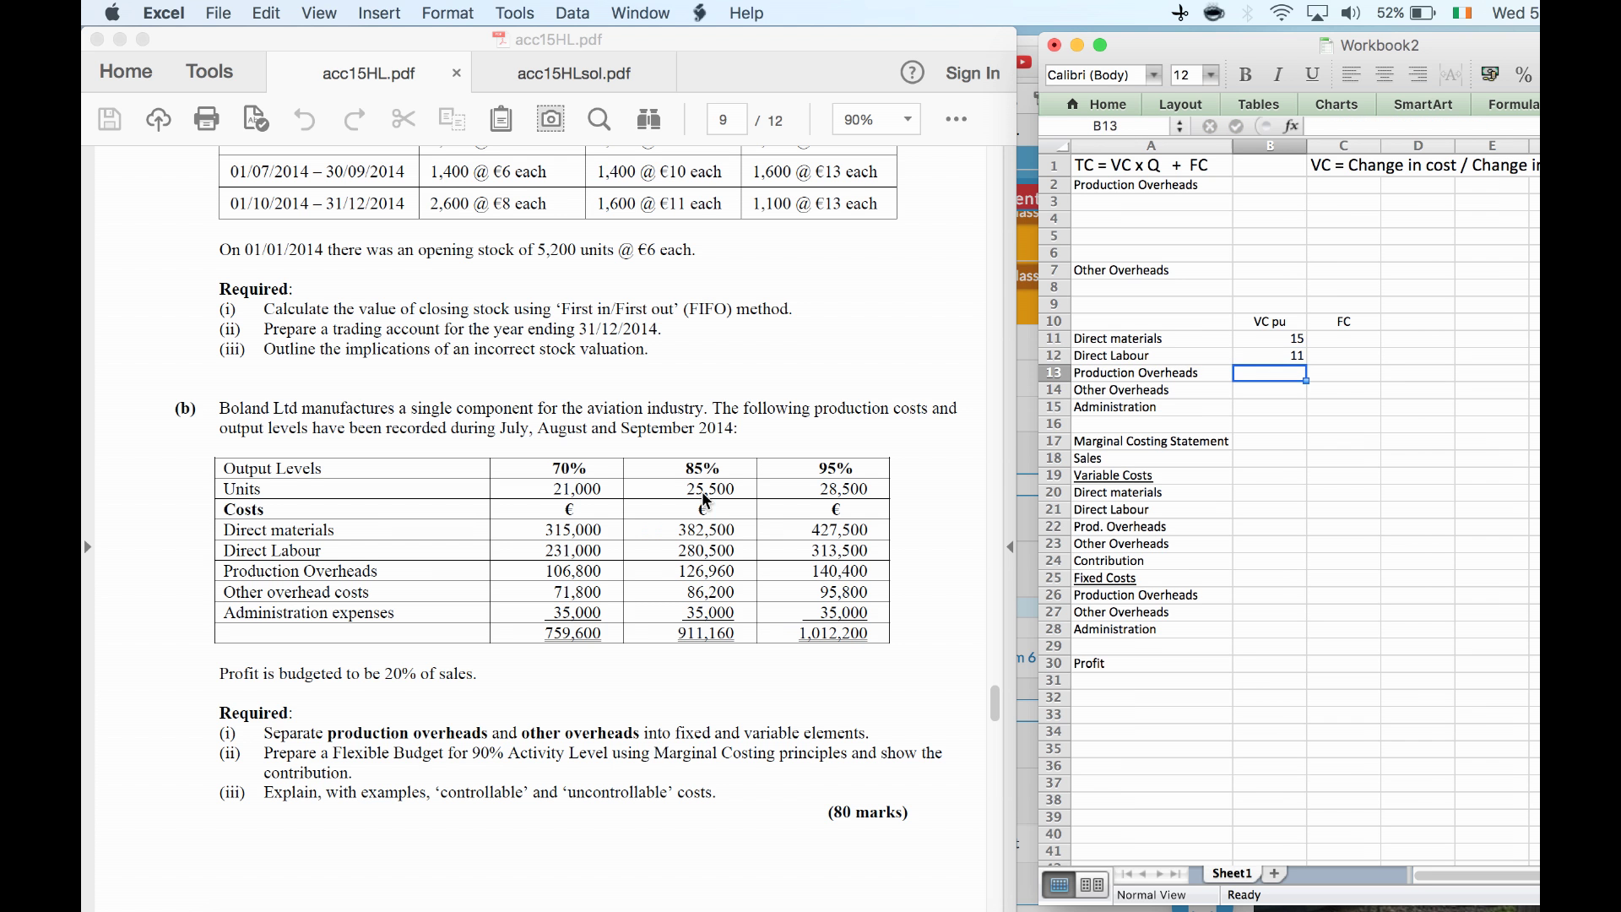
# Enter a fixed cost of 0 for direct materials in C11 and for direct labour in C12
pyautogui.press('Right')
pyautogui.press('Down')
pyautogui.press('Up')
pyautogui.press('Up')
pyautogui.press('Up')
pyautogui.write('0')
pyautogui.press('Return')
pyautogui.write('0')
pyautogui.press('Return')
pyautogui.press('Up')
pyautogui.press('Up')
pyautogui.press('Up')
pyautogui.press('Up')
pyautogui.press('Up')
pyautogui.press('Up')
pyautogui.press('Up')
pyautogui.press('Up')
pyautogui.press('Up')
pyautogui.press('Up')
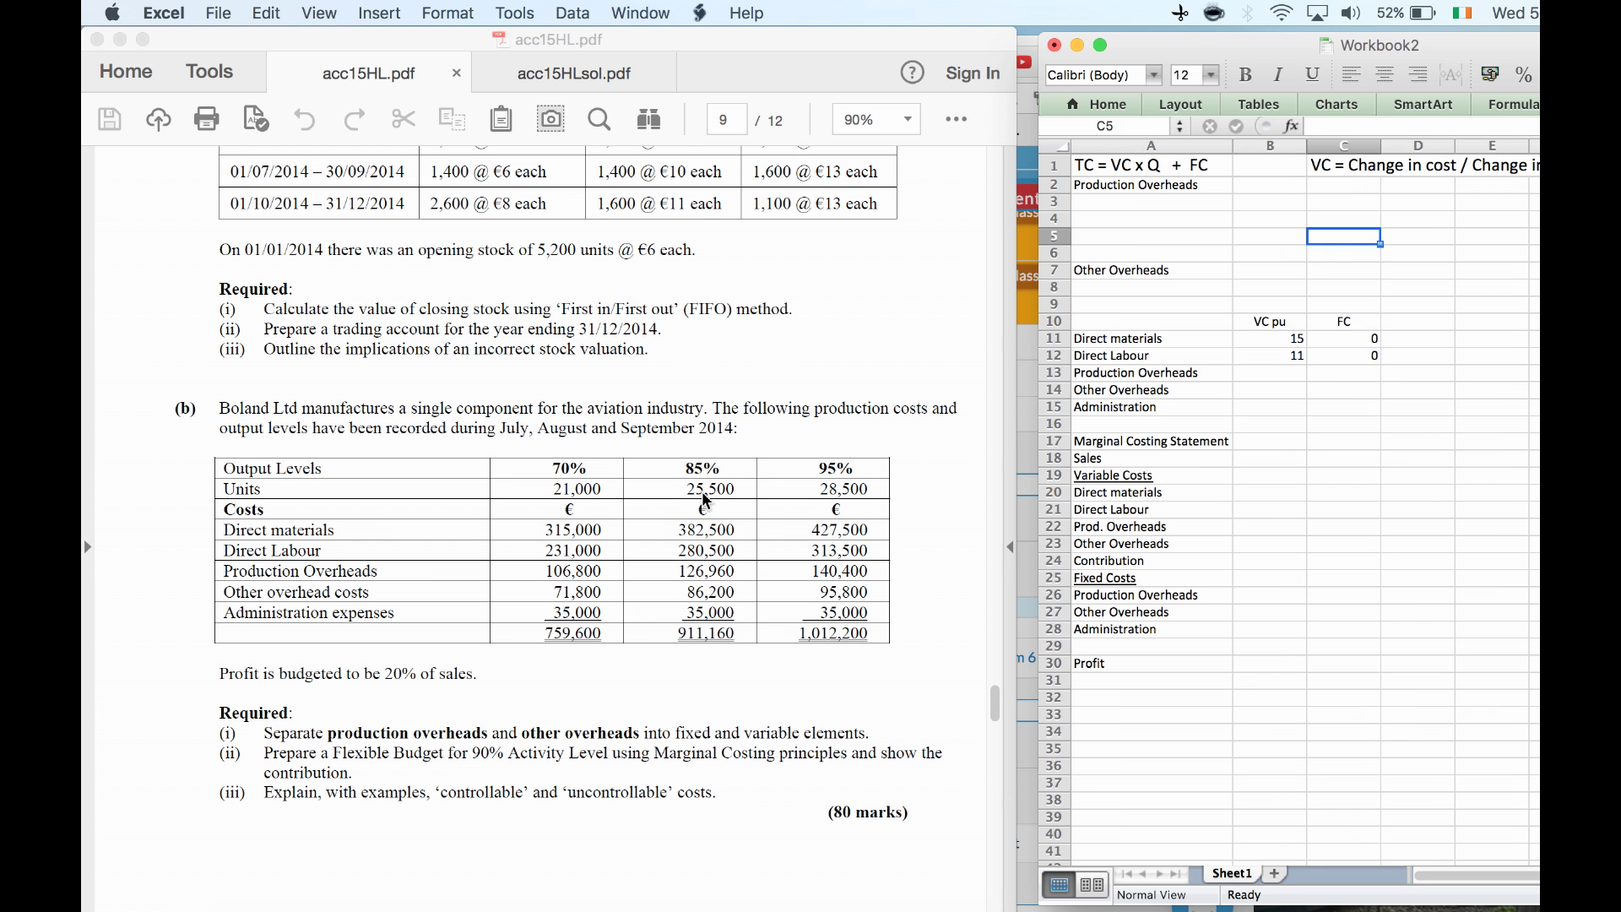
pyautogui.press('Left')
pyautogui.press('Left')
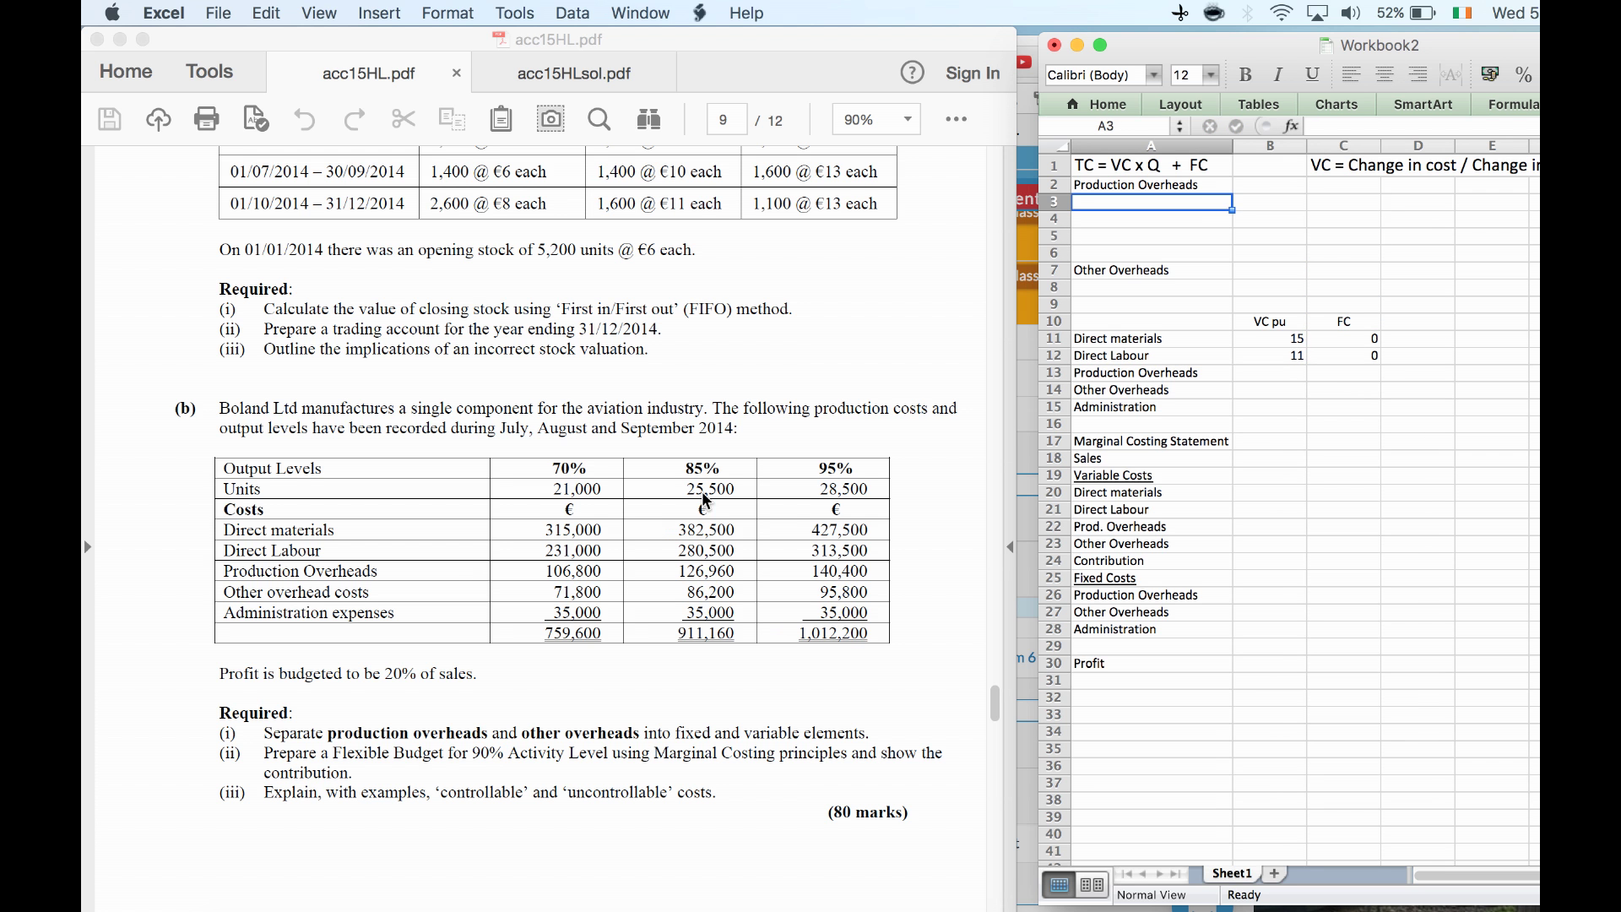
pyautogui.write('VC')
pyautogui.press('Tab')
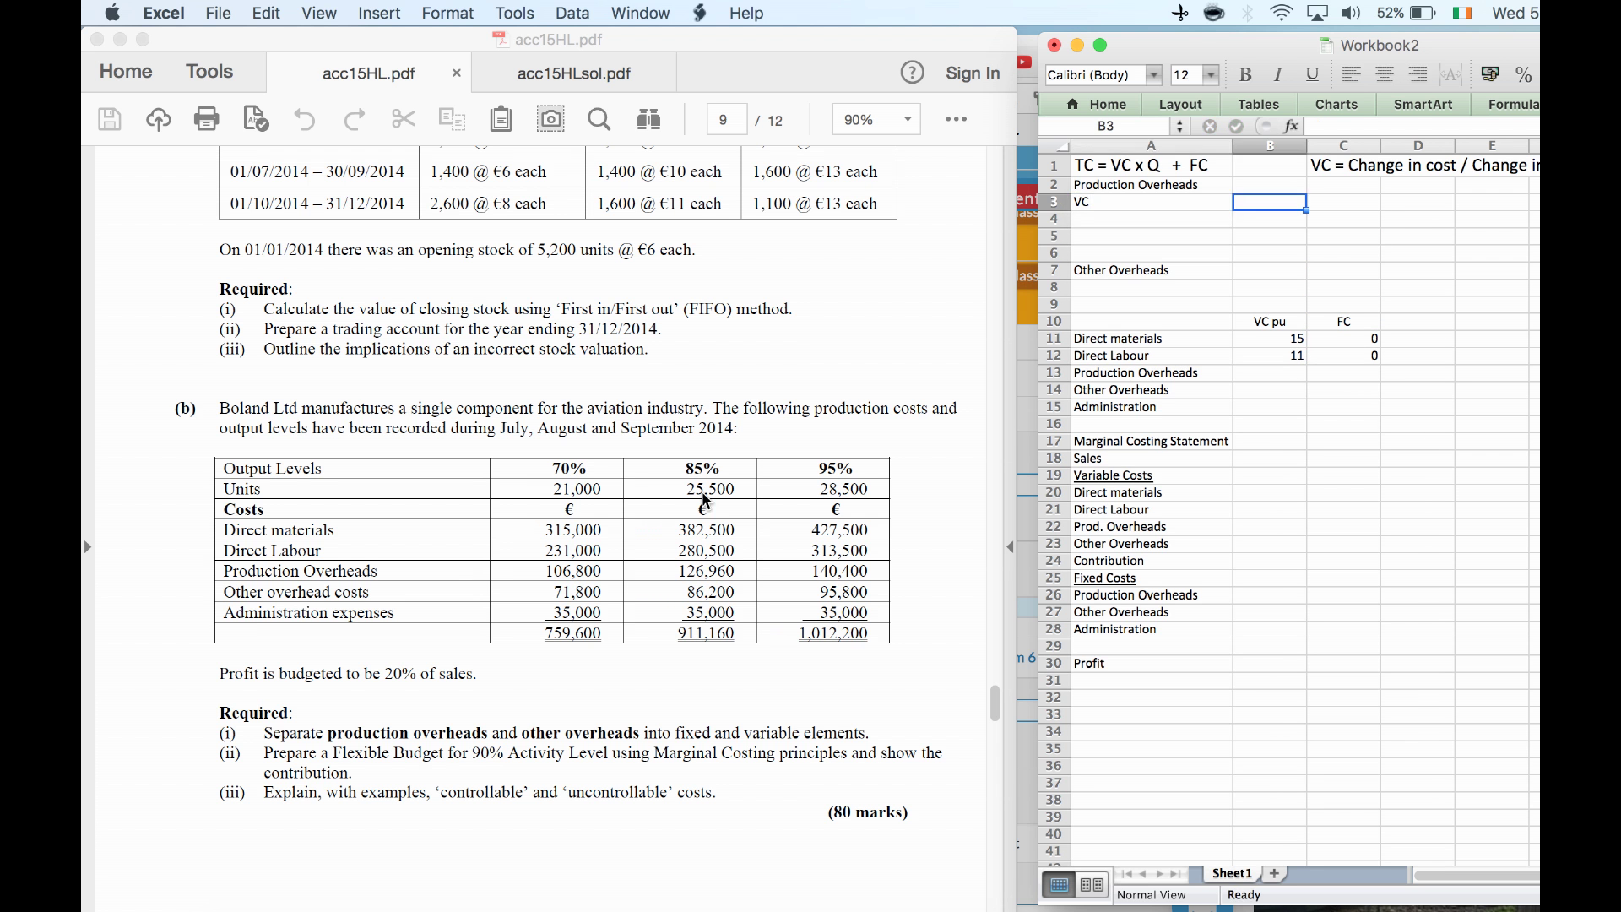
pyautogui.write('=(')
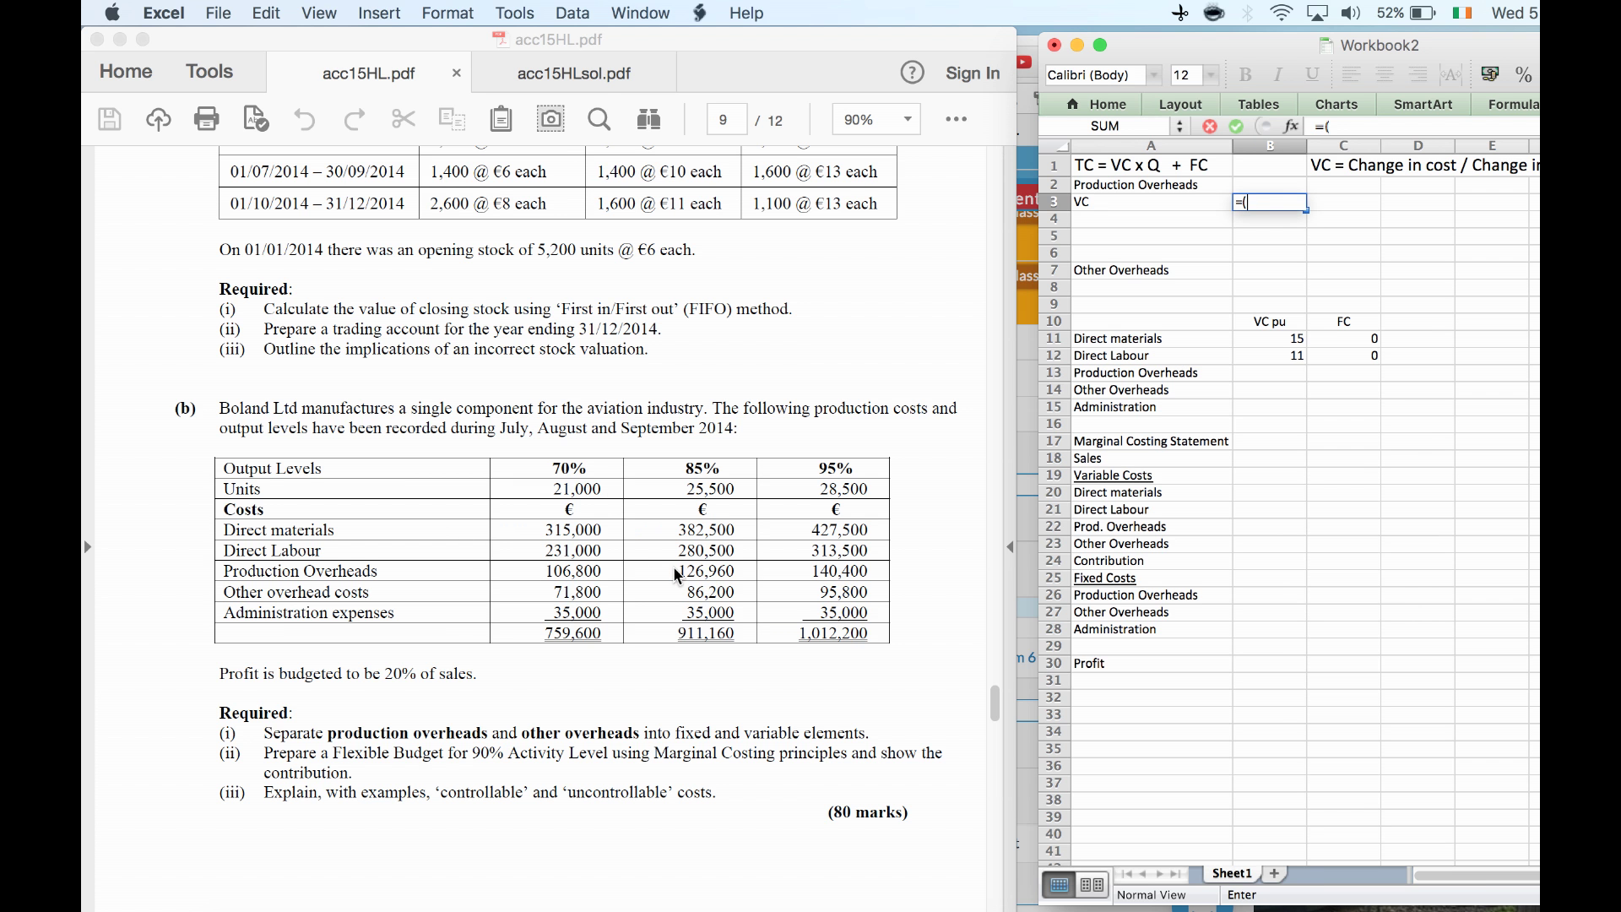
pyautogui.write('126960-1068')
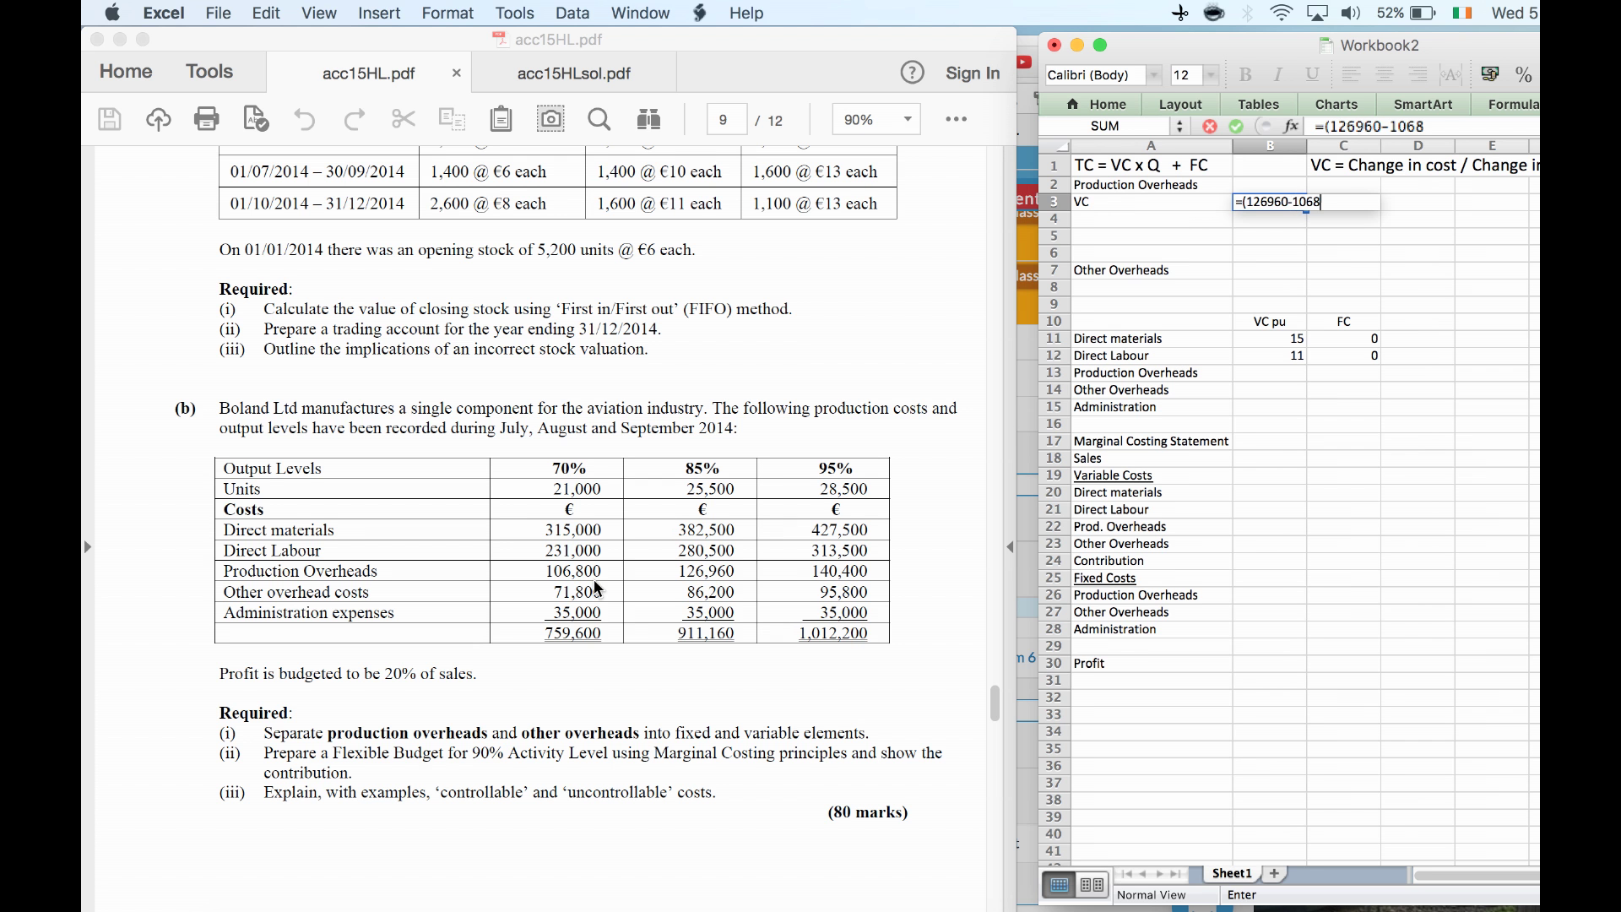
pyautogui.write('00)/4500')
pyautogui.press('Return')
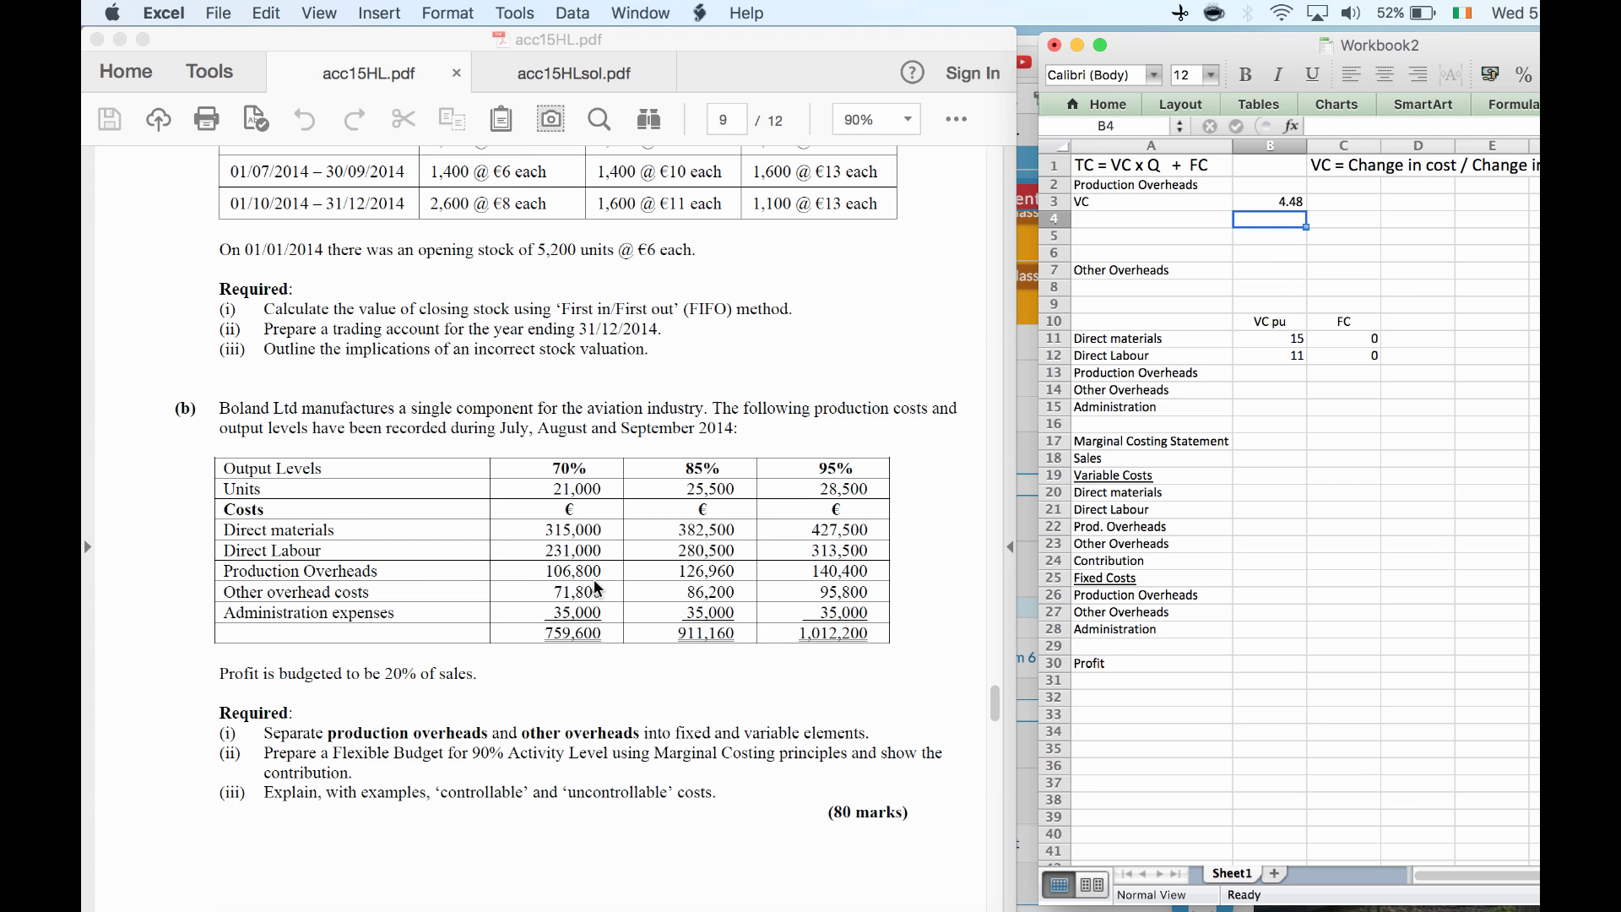
# Label A4 under Production Overheads with the fixed cost equation "FC = TC - VCxQ"
pyautogui.press('Left')
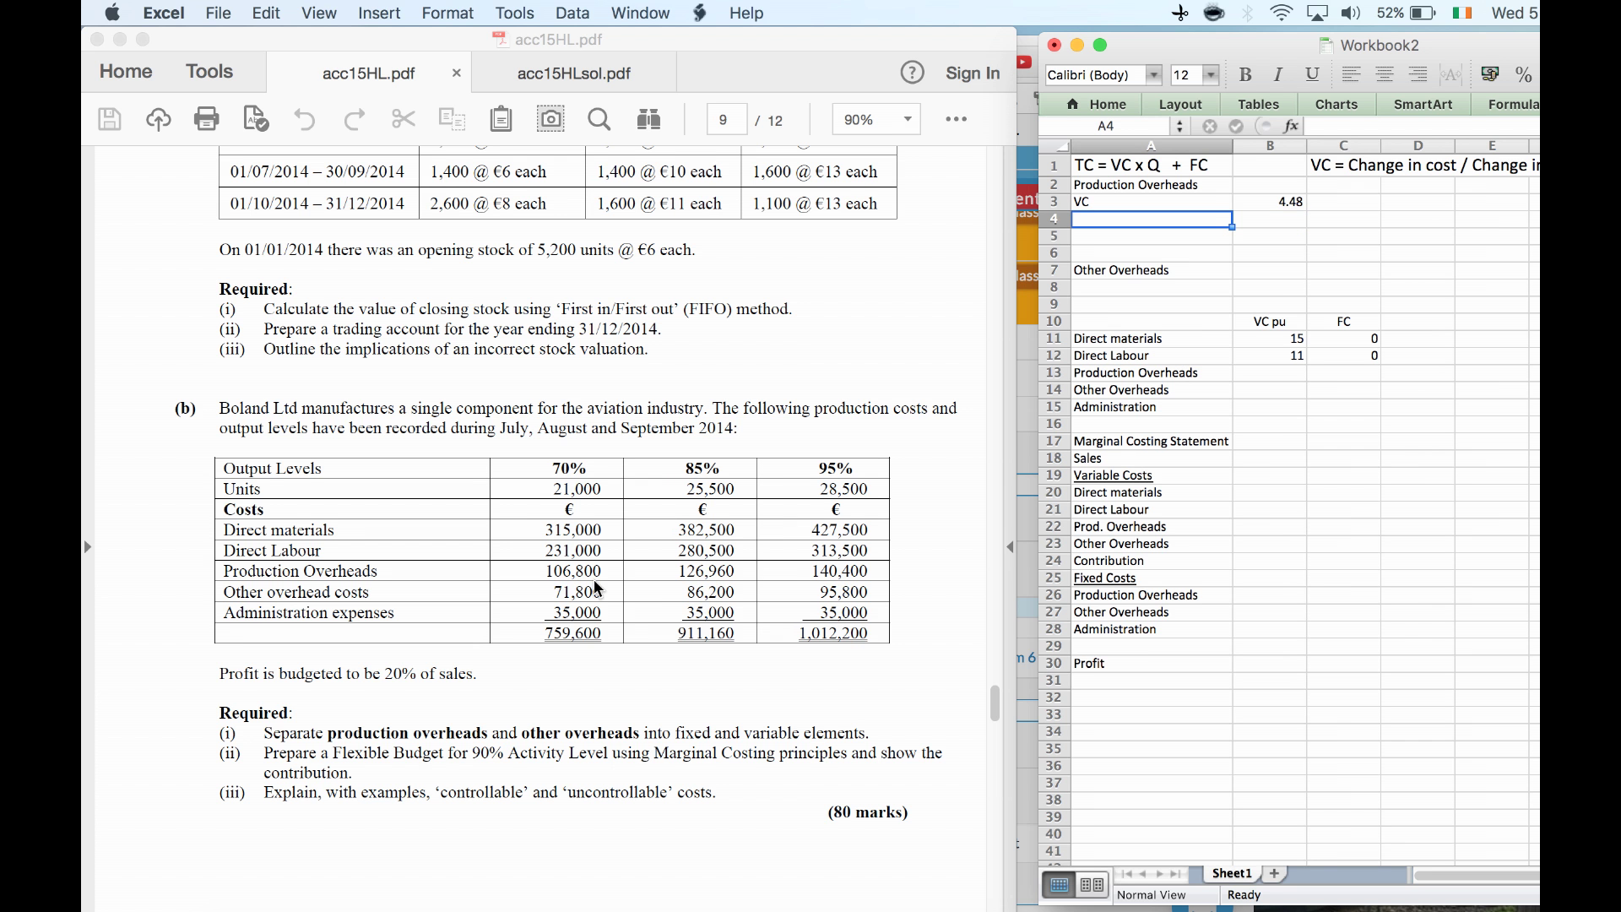
pyautogui.write('FC')
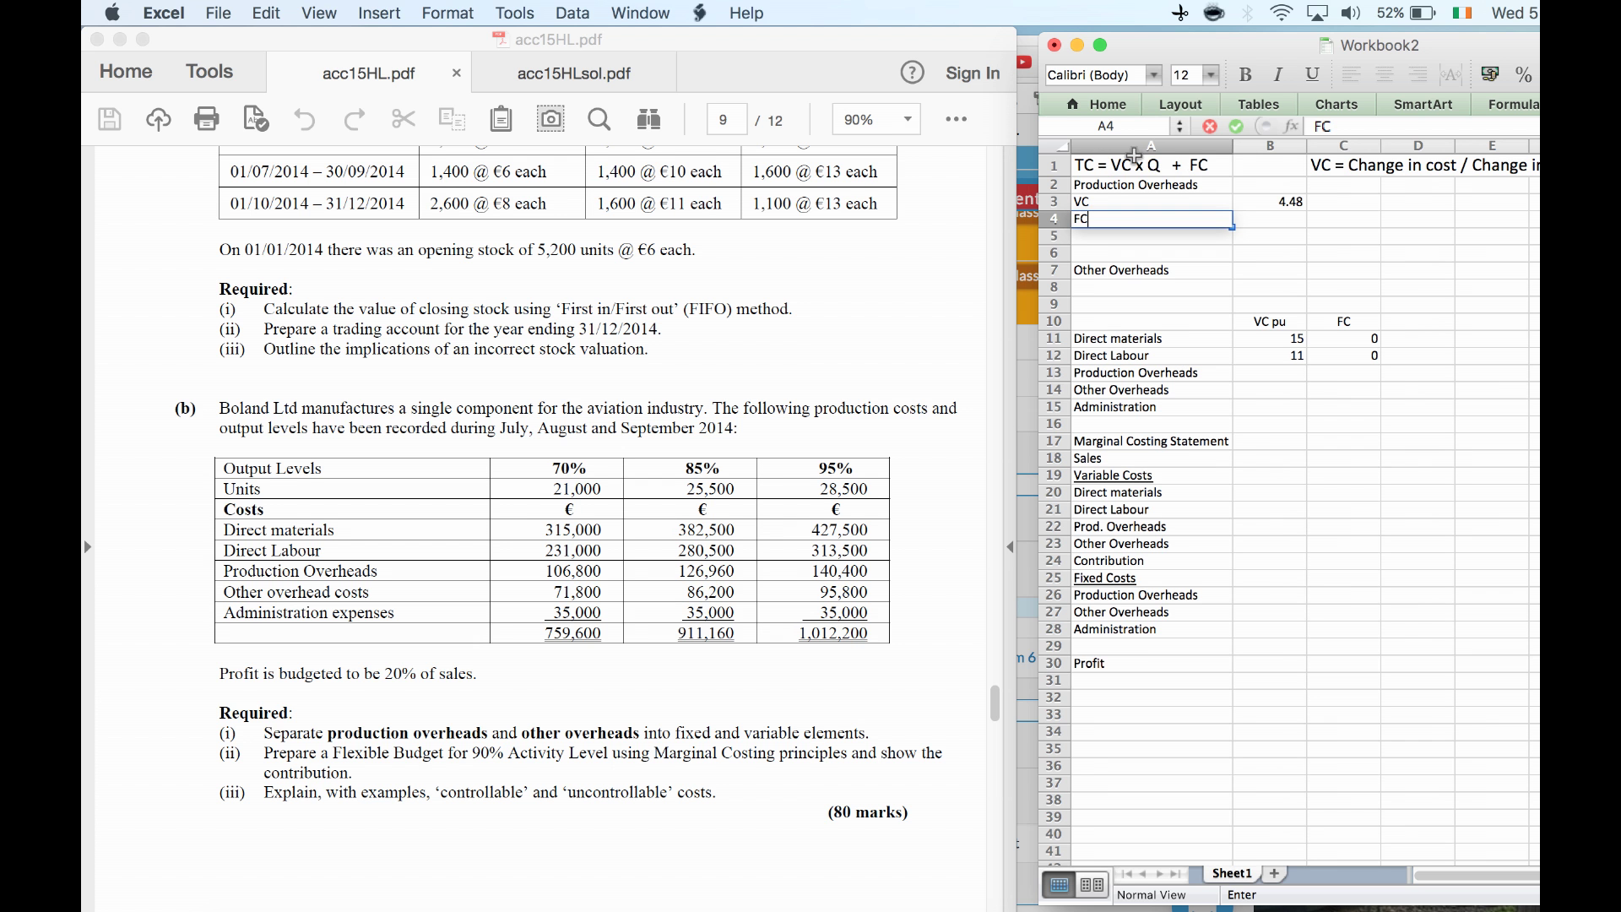
pyautogui.write(' =')
pyautogui.write('TC - VCxQ')
pyautogui.press('Tab')
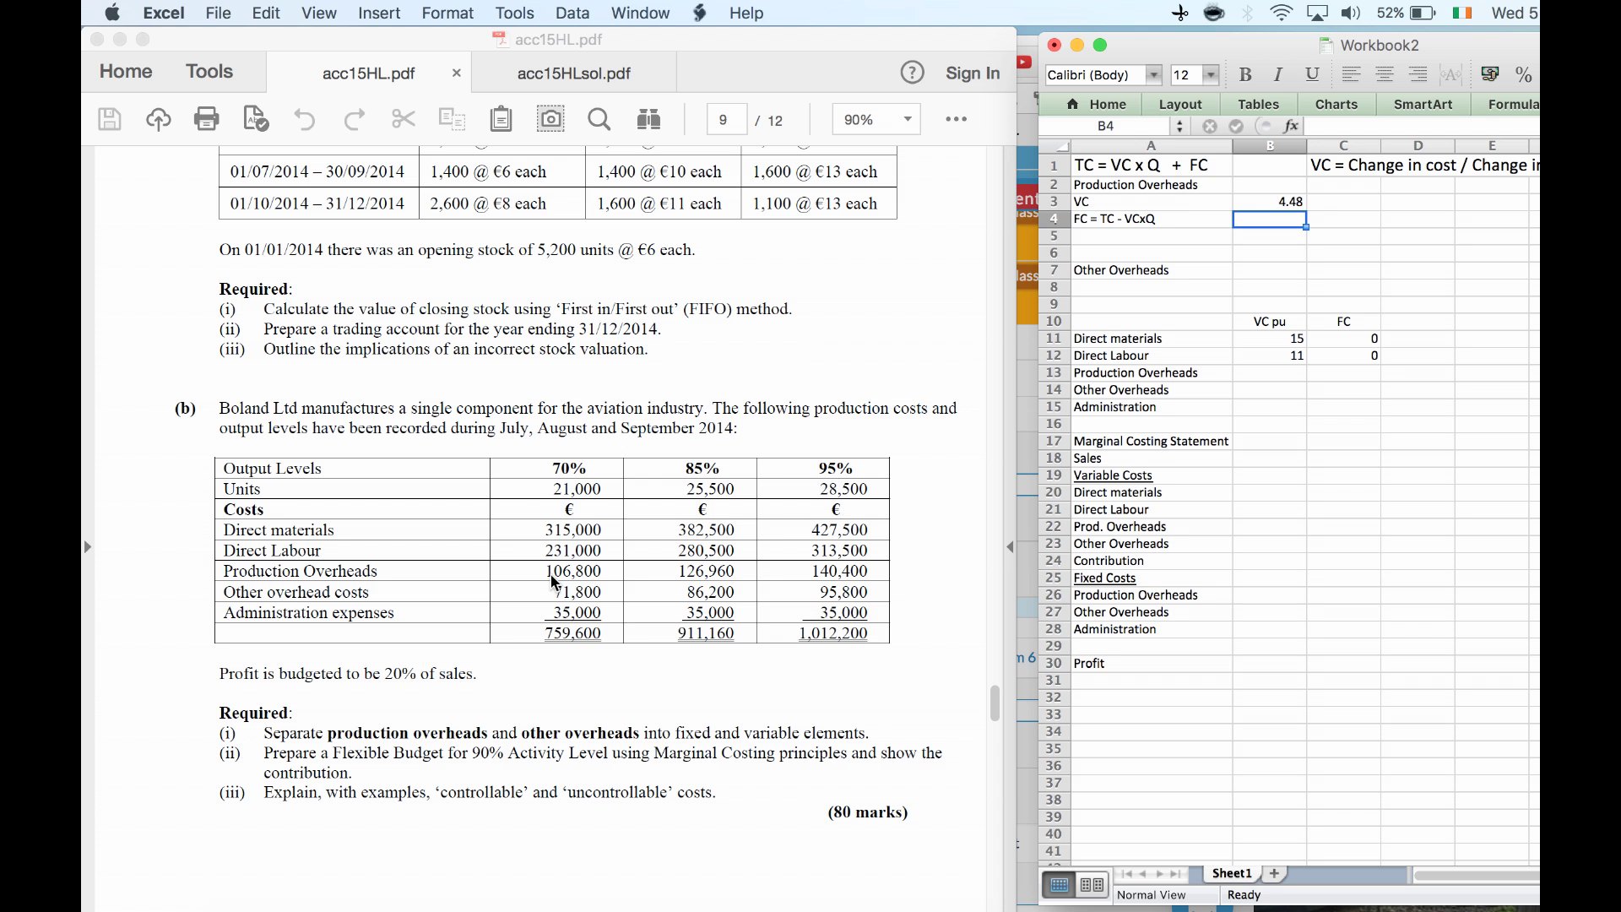
# Calculate the production overheads' fixed cost in B4 with =106800-(B3*21000)
pyautogui.hotkey('ctrl', 'u')
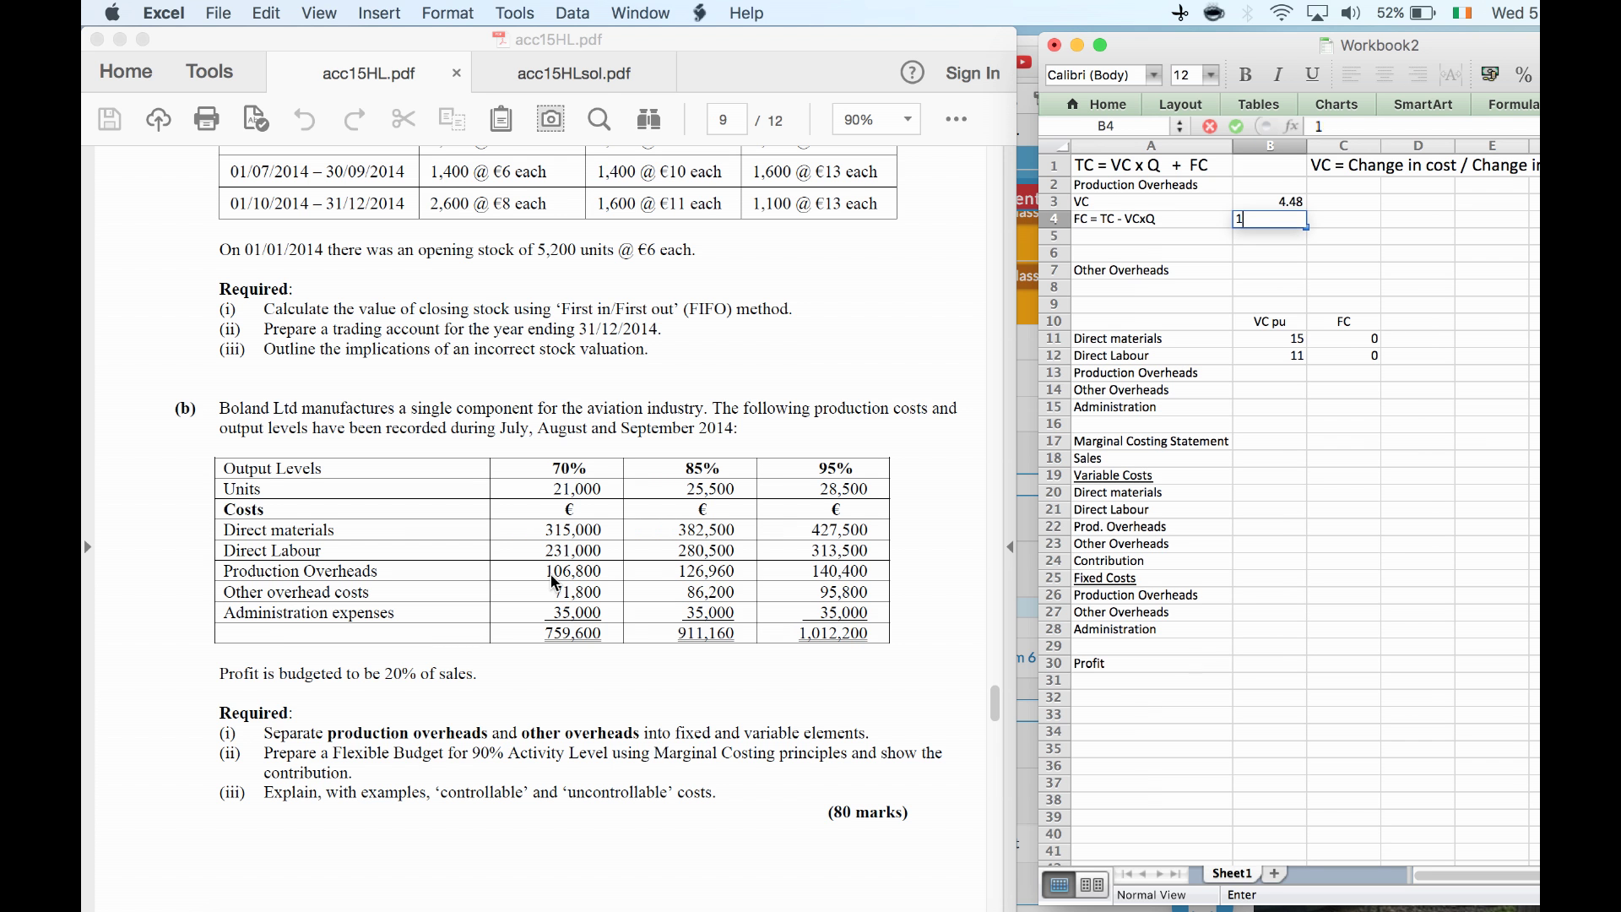
pyautogui.write('=106800')
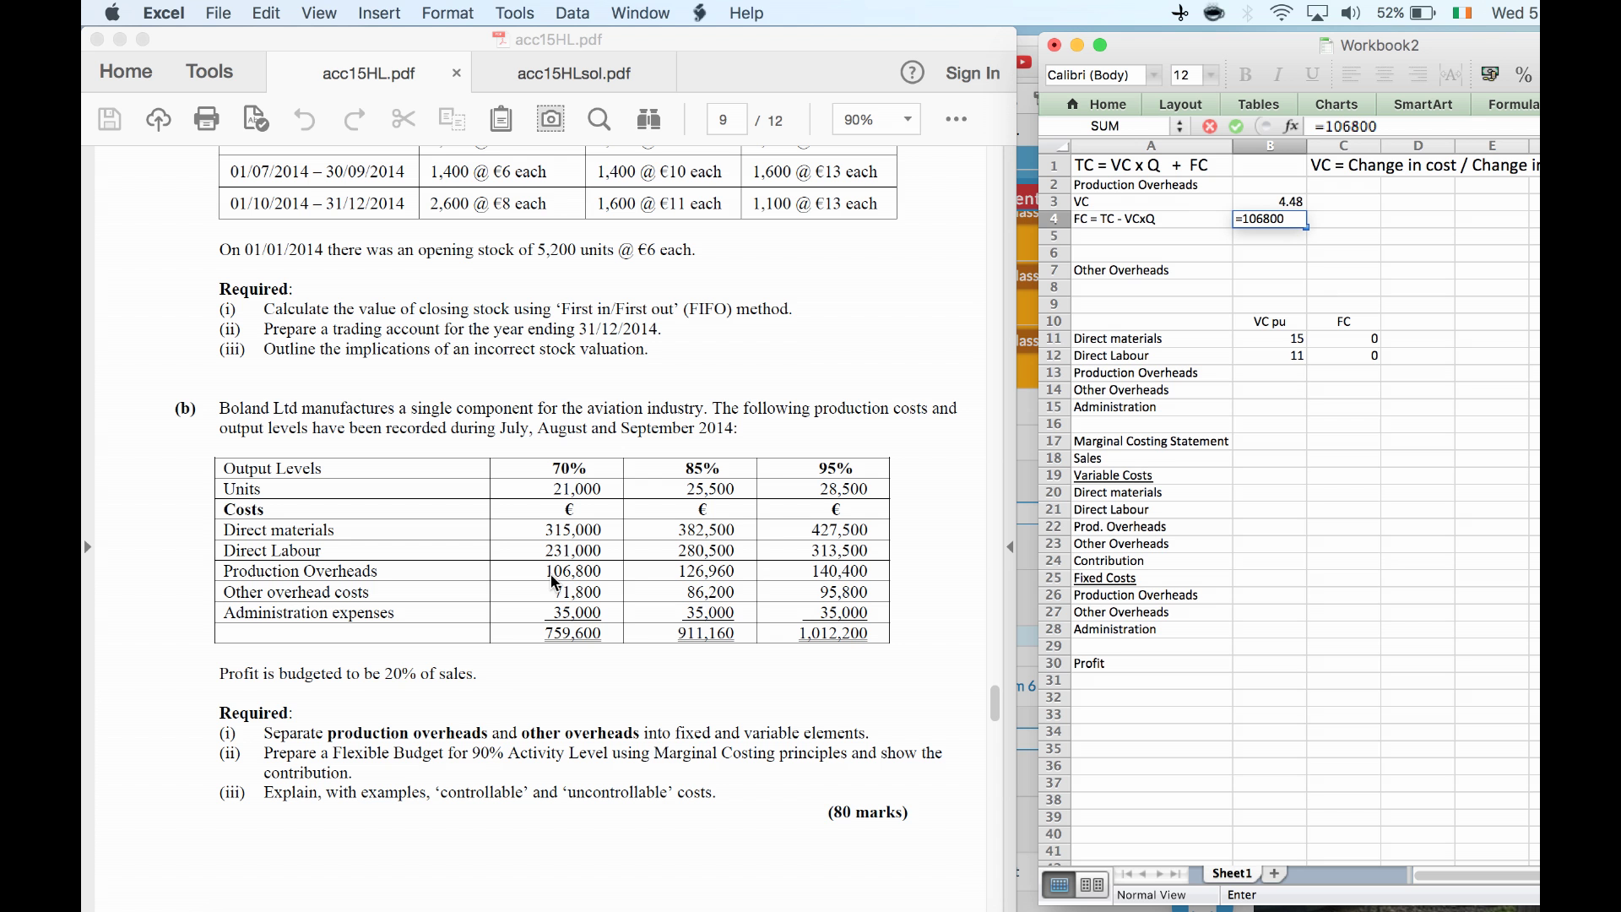
pyautogui.write(' -')
pyautogui.write('-')
pyautogui.write('(')
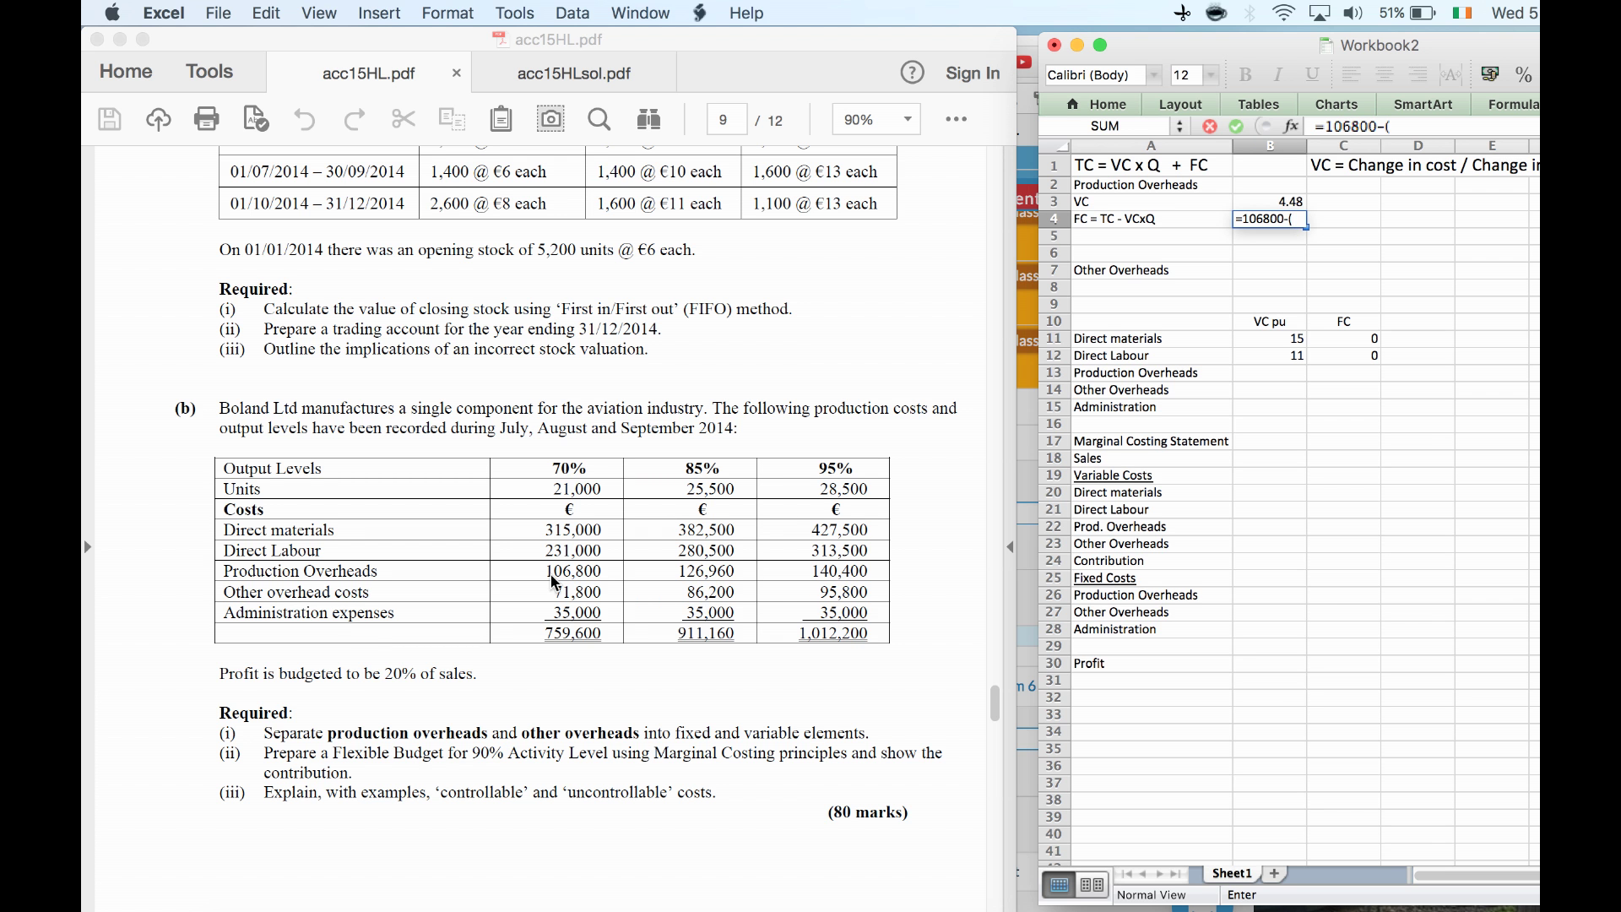
pyautogui.press('Up')
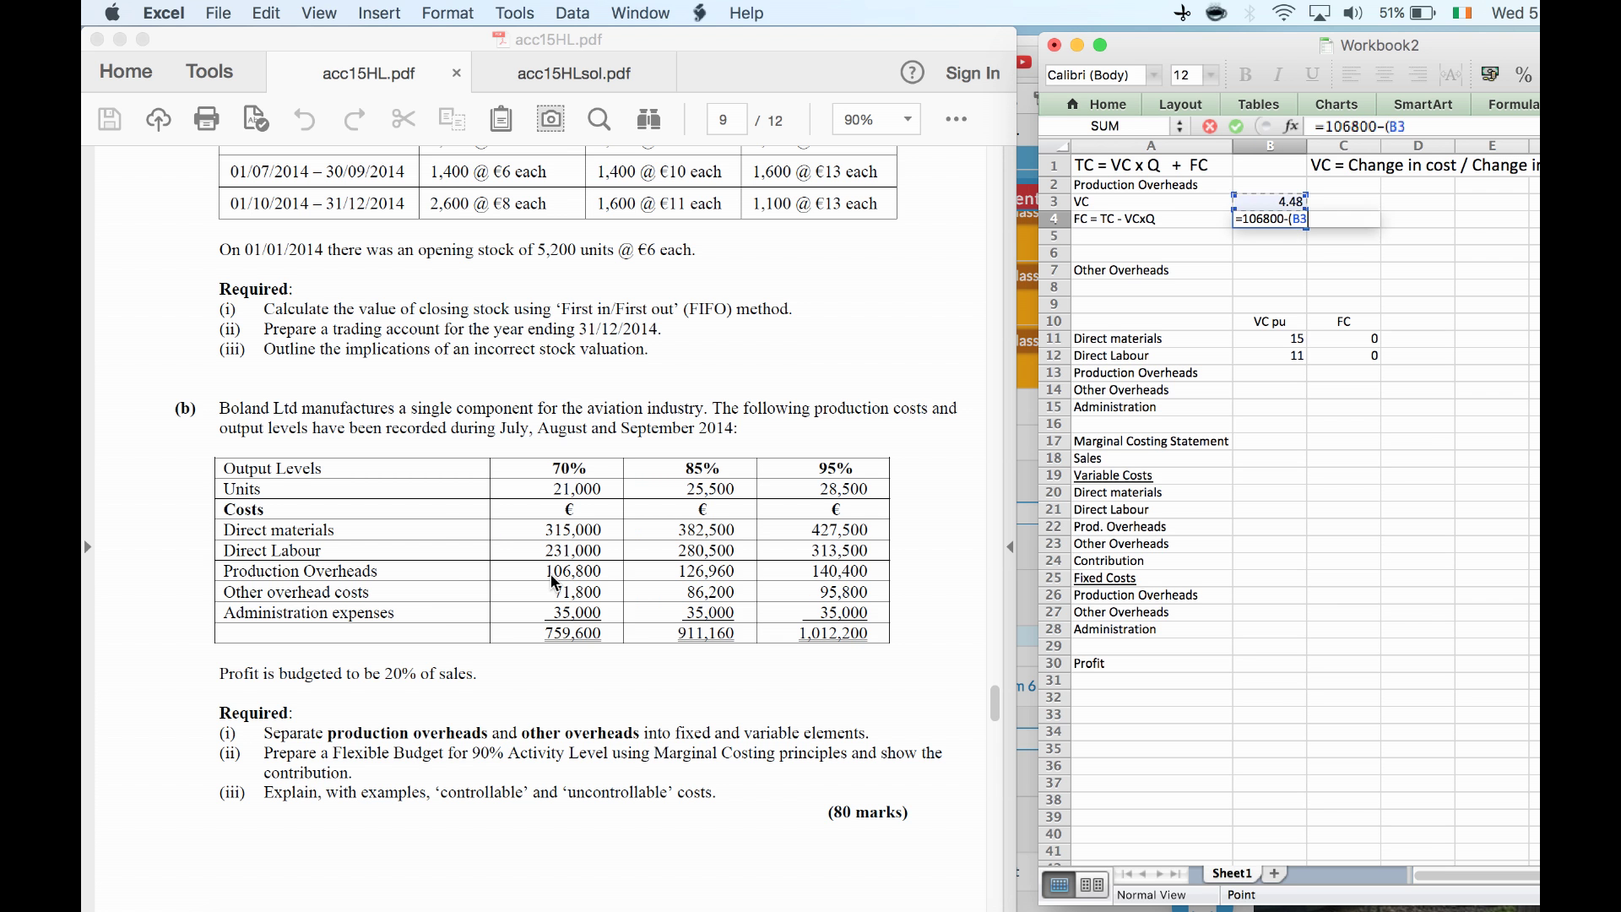
pyautogui.write('*21000')
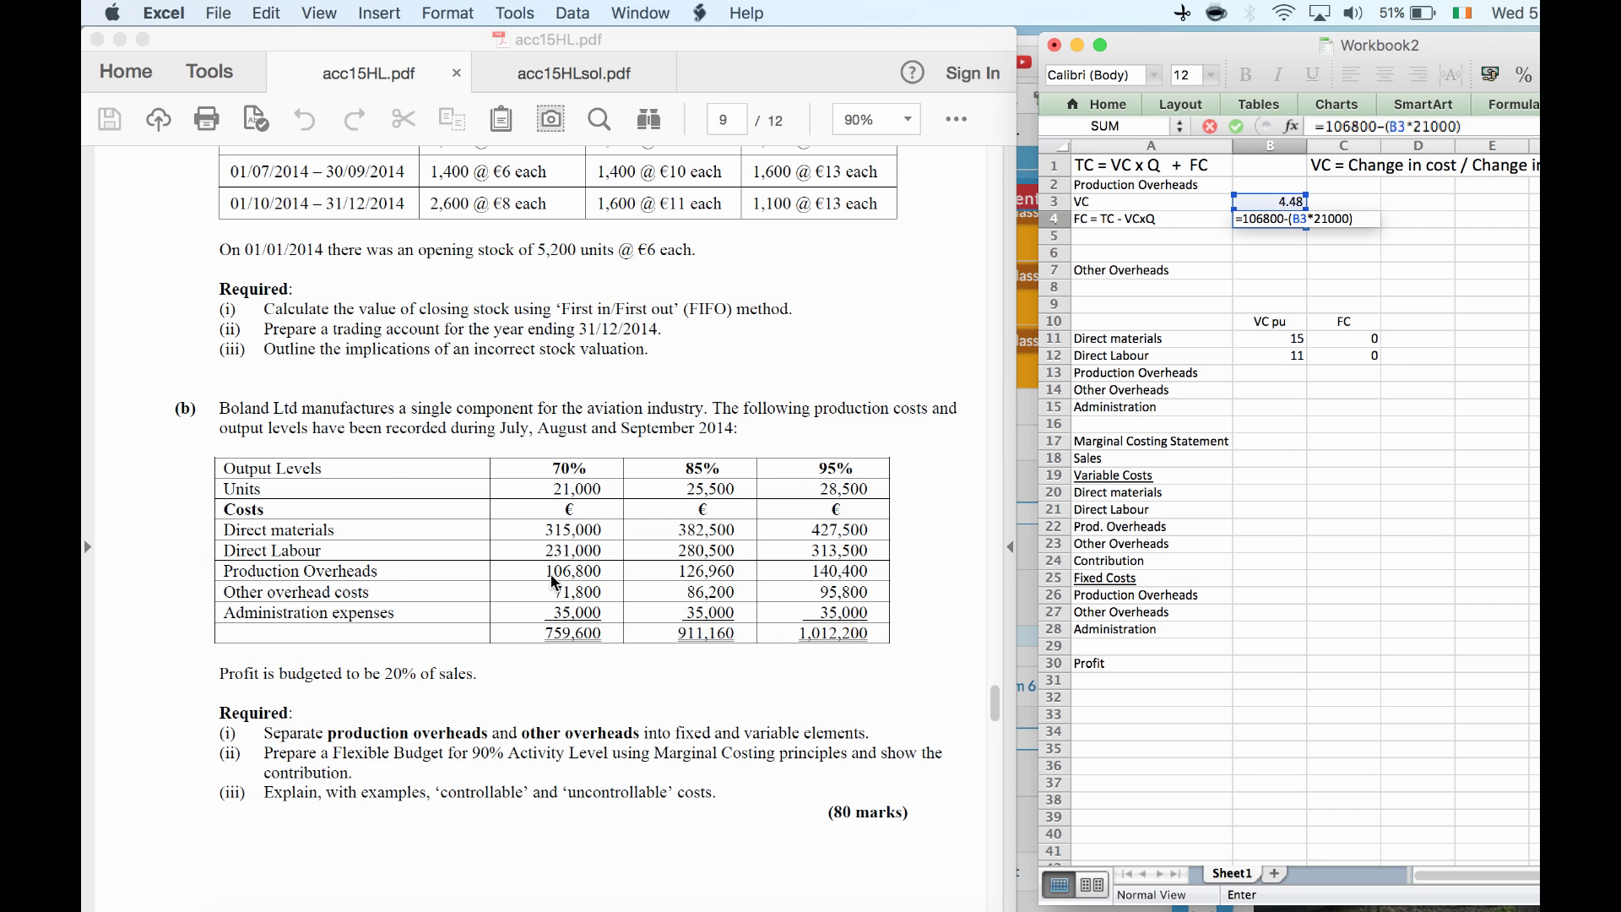
pyautogui.write(')')
pyautogui.press('Return')
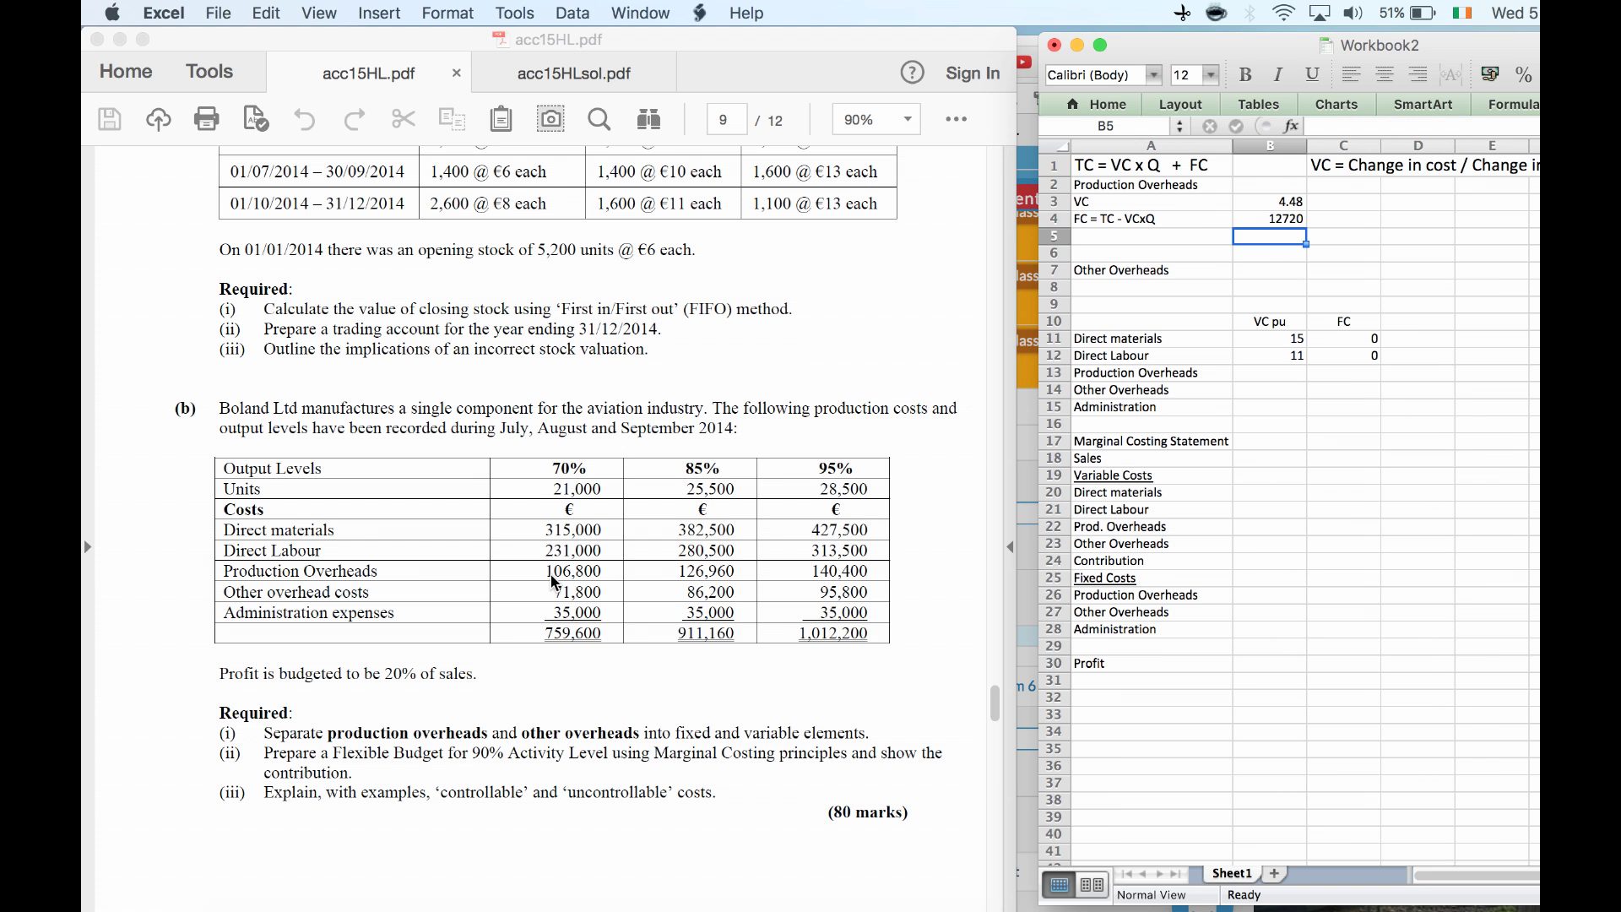
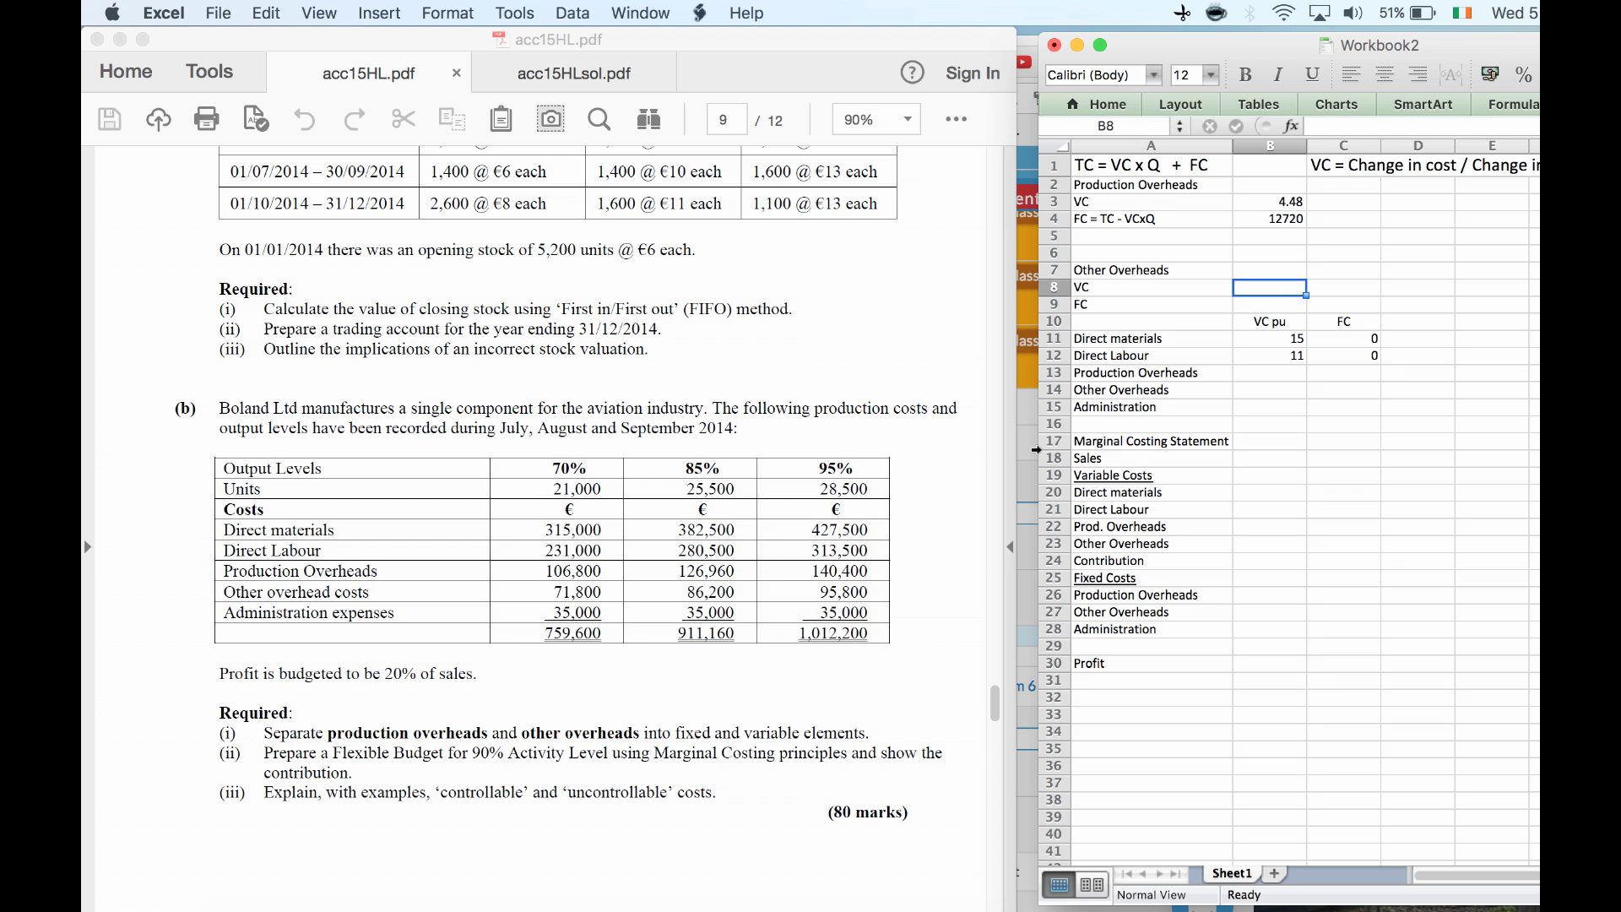
pyautogui.write('=(')
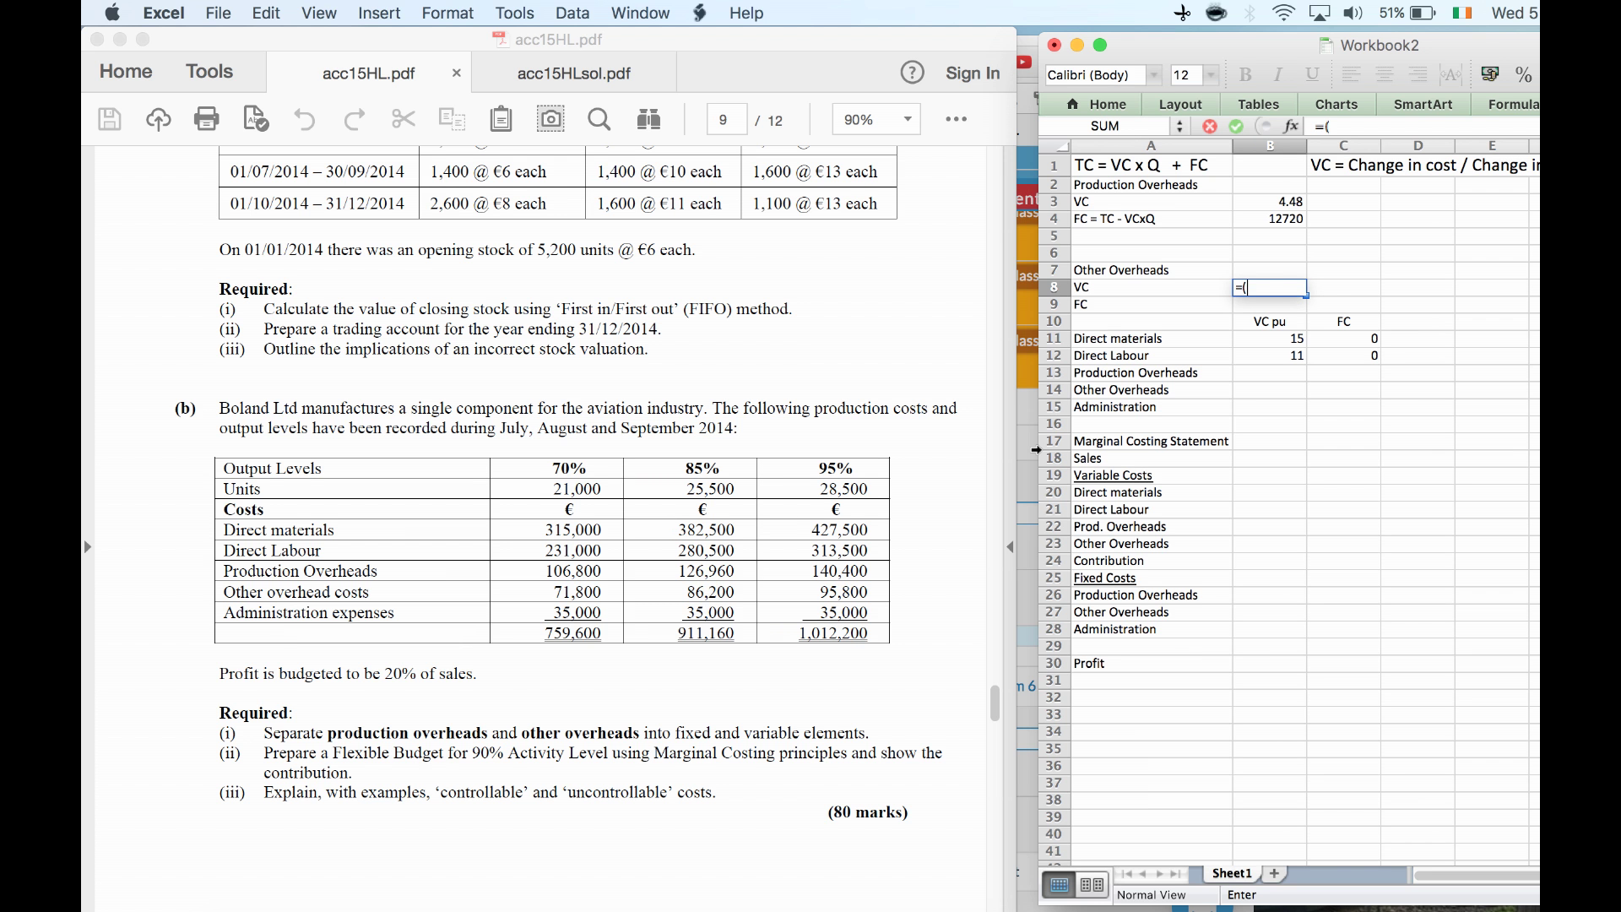
pyautogui.write('86200-71800)/')
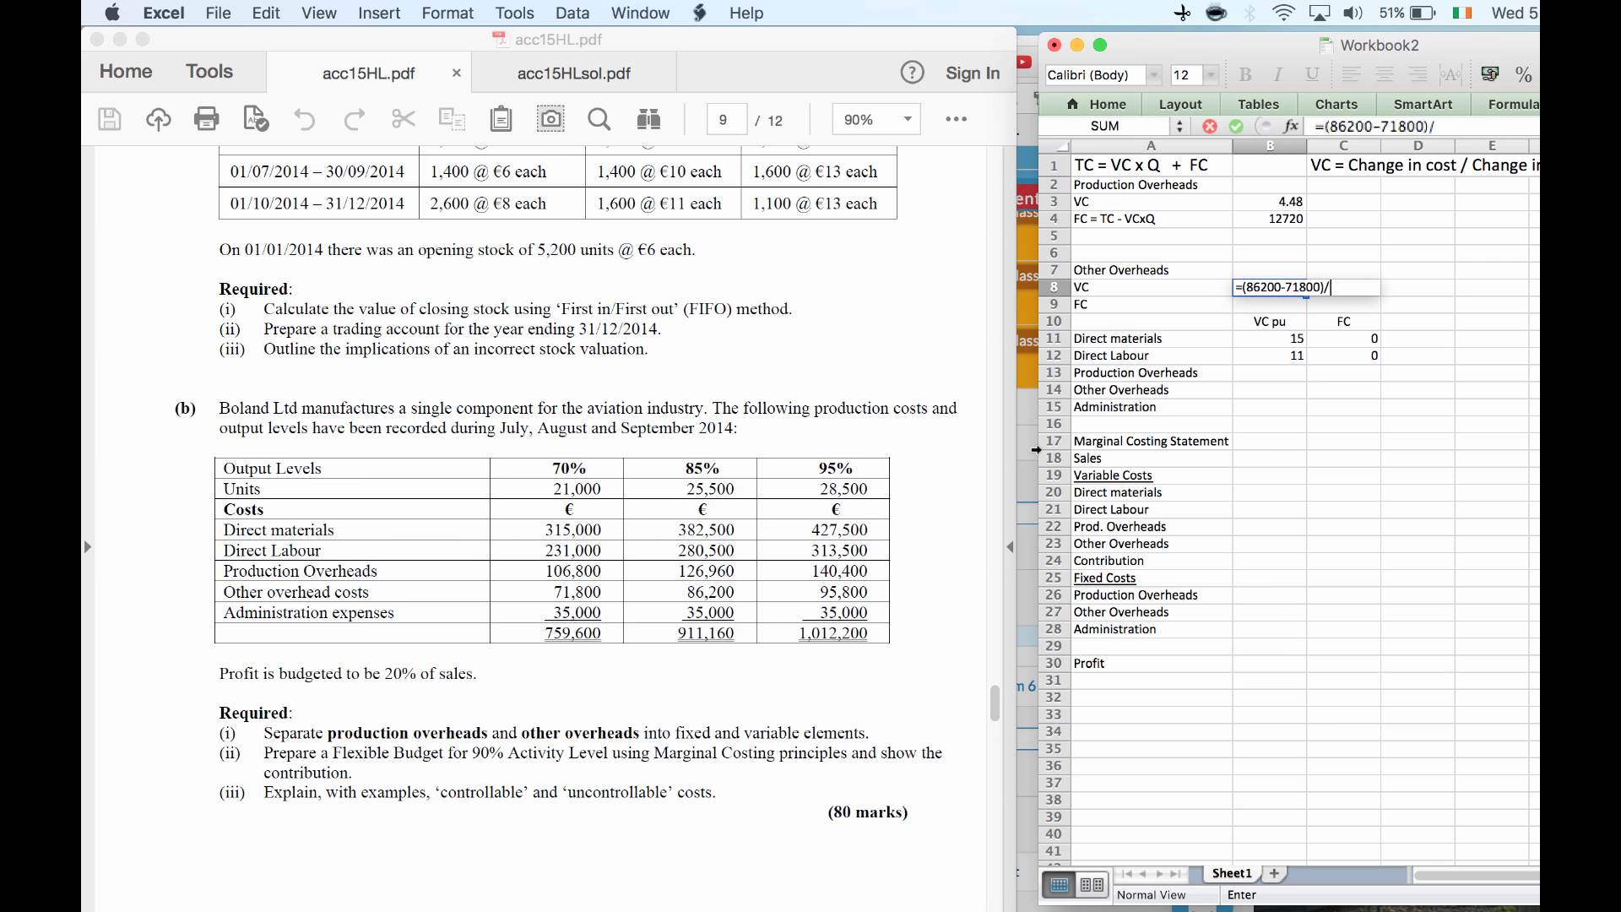
pyautogui.write('4500')
pyautogui.press('Return')
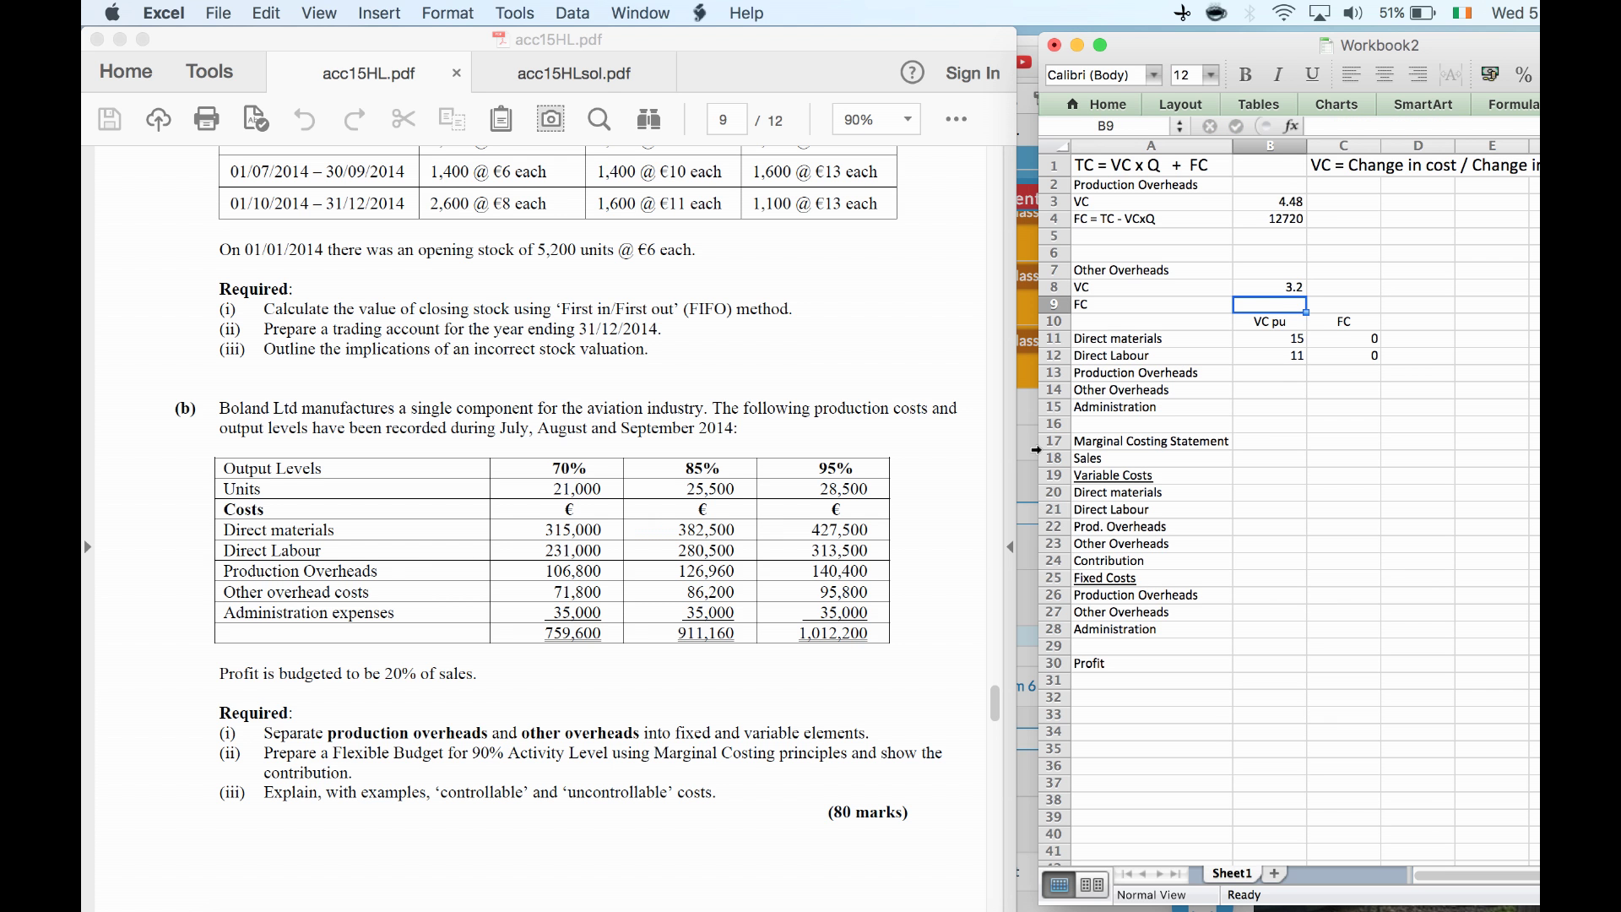
# Calculate the other overheads' fixed cost in B9 with =71800-(B8*21000)
pyautogui.write('=')
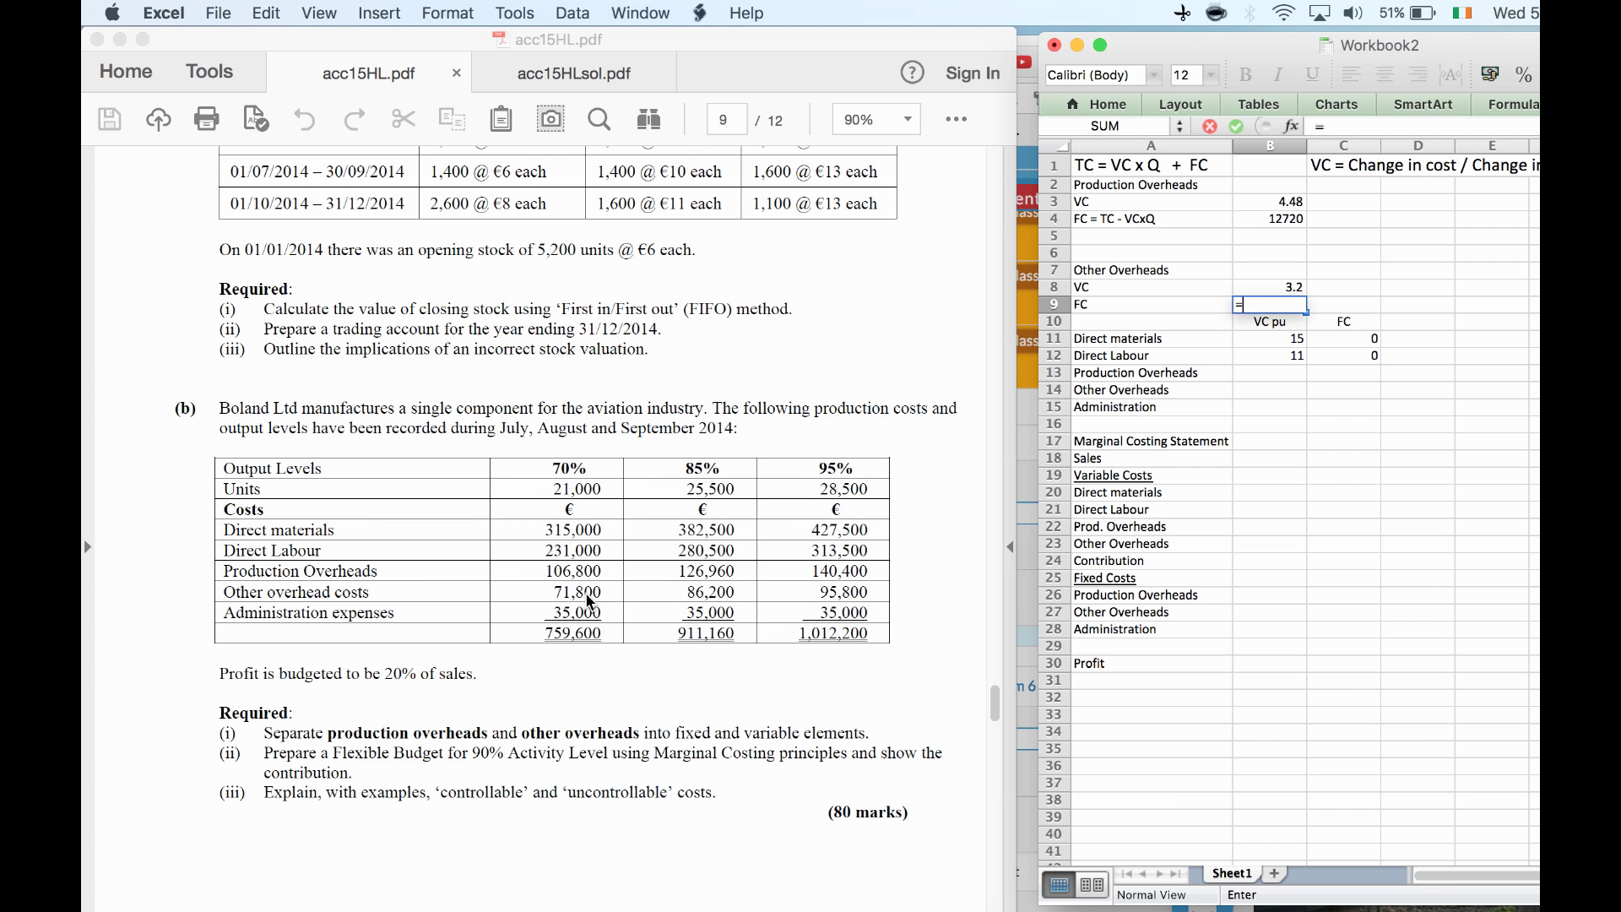
pyautogui.write('71800')
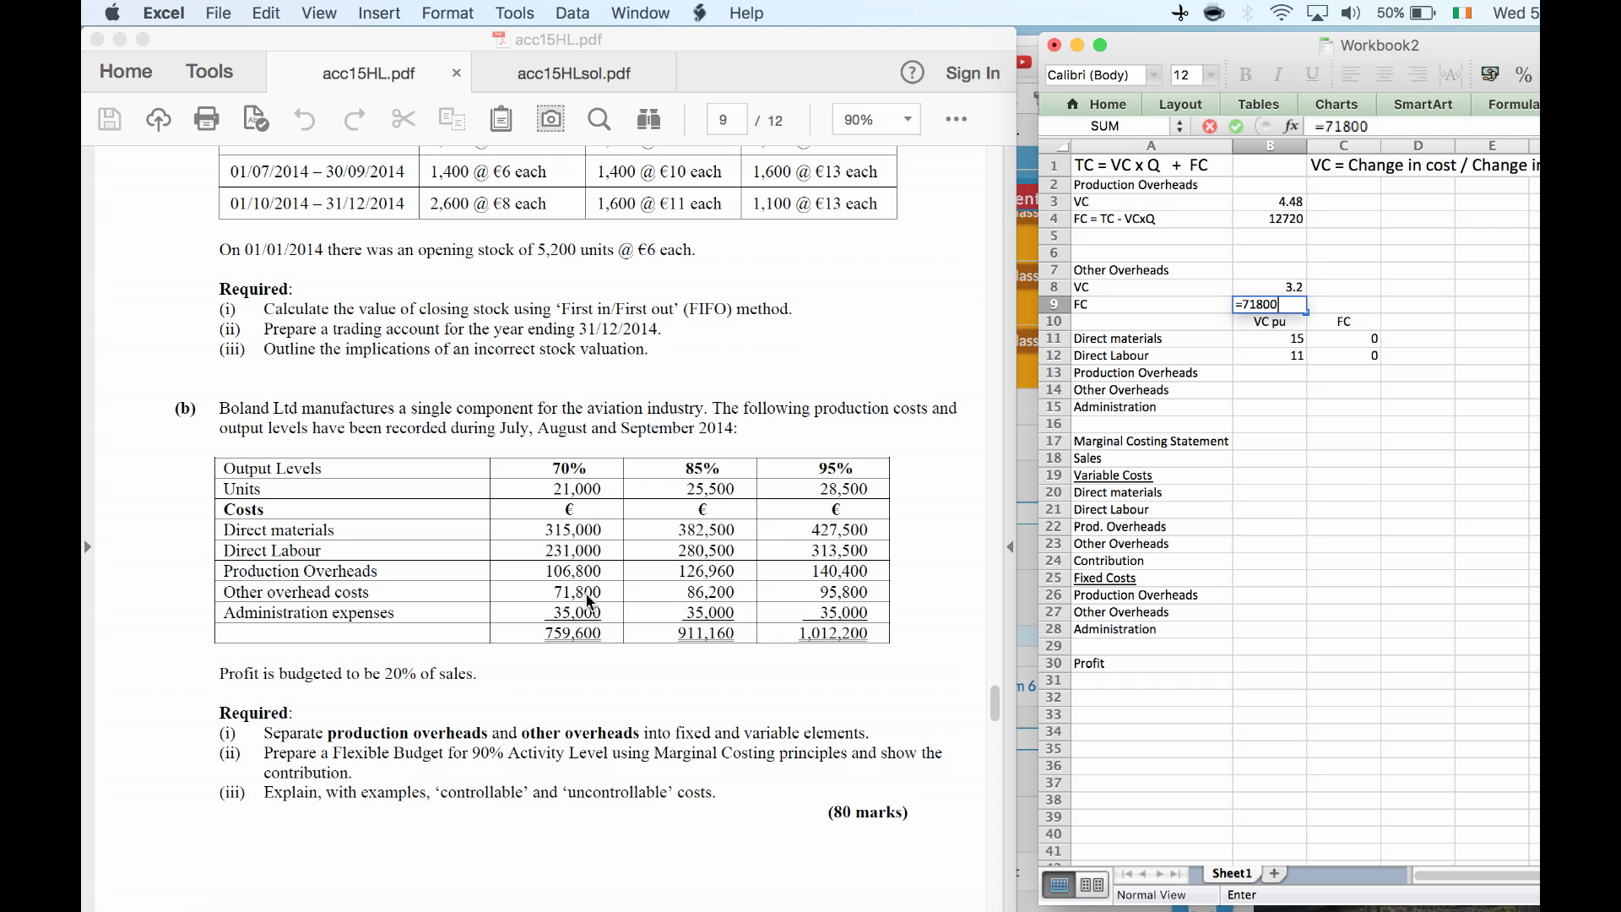
pyautogui.write('-(')
pyautogui.press('Up')
pyautogui.write('*')
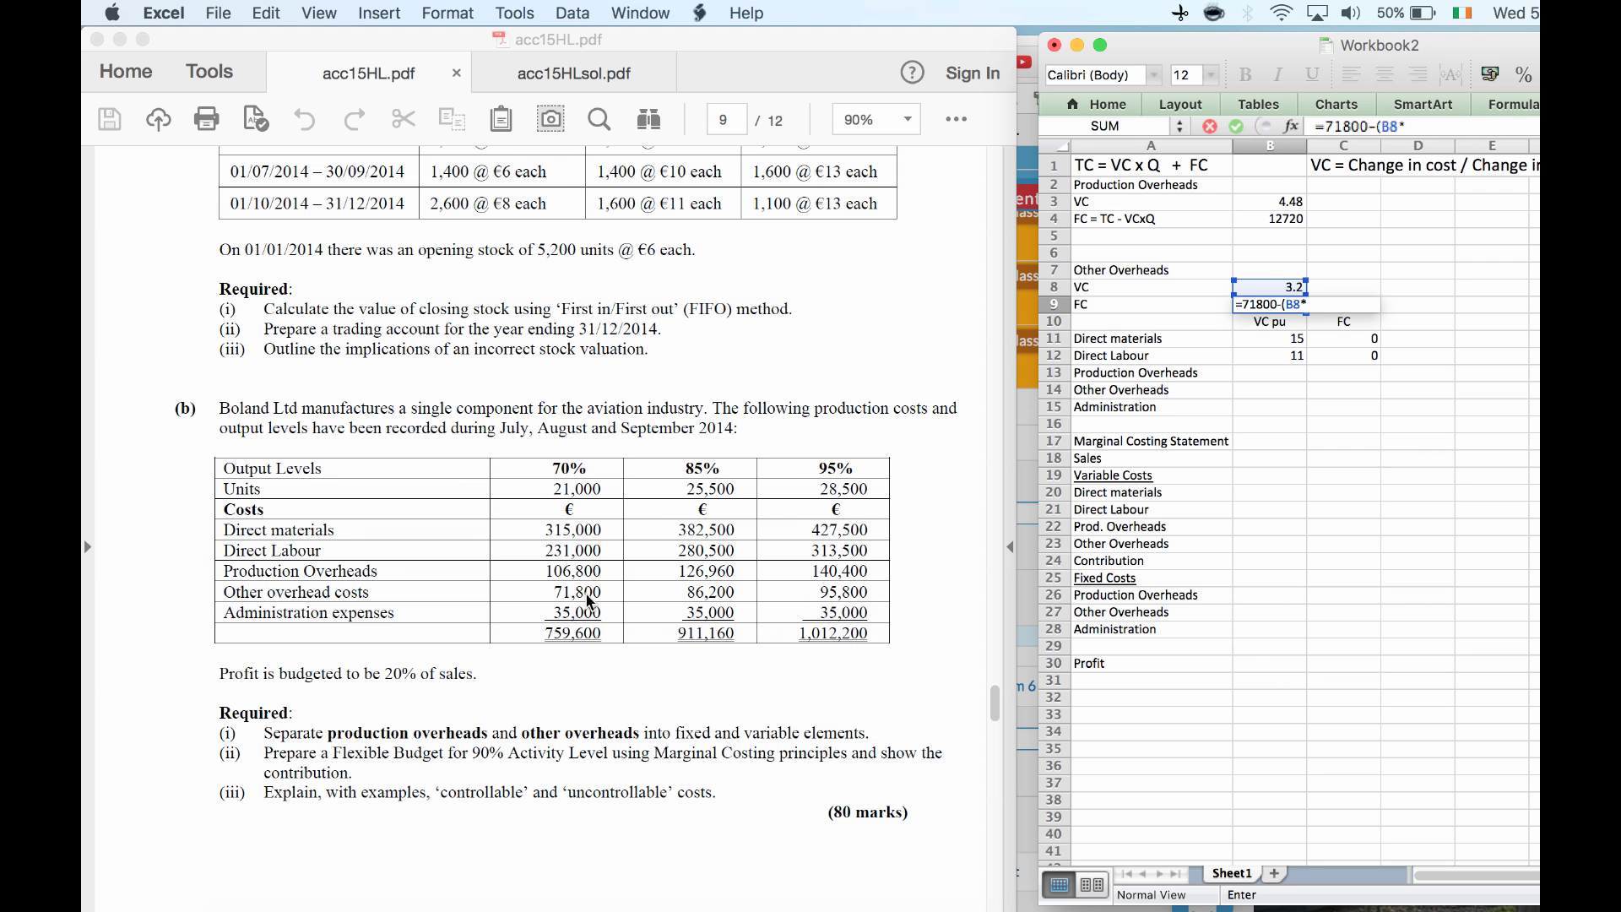
pyautogui.write('21000)')
pyautogui.press('Return')
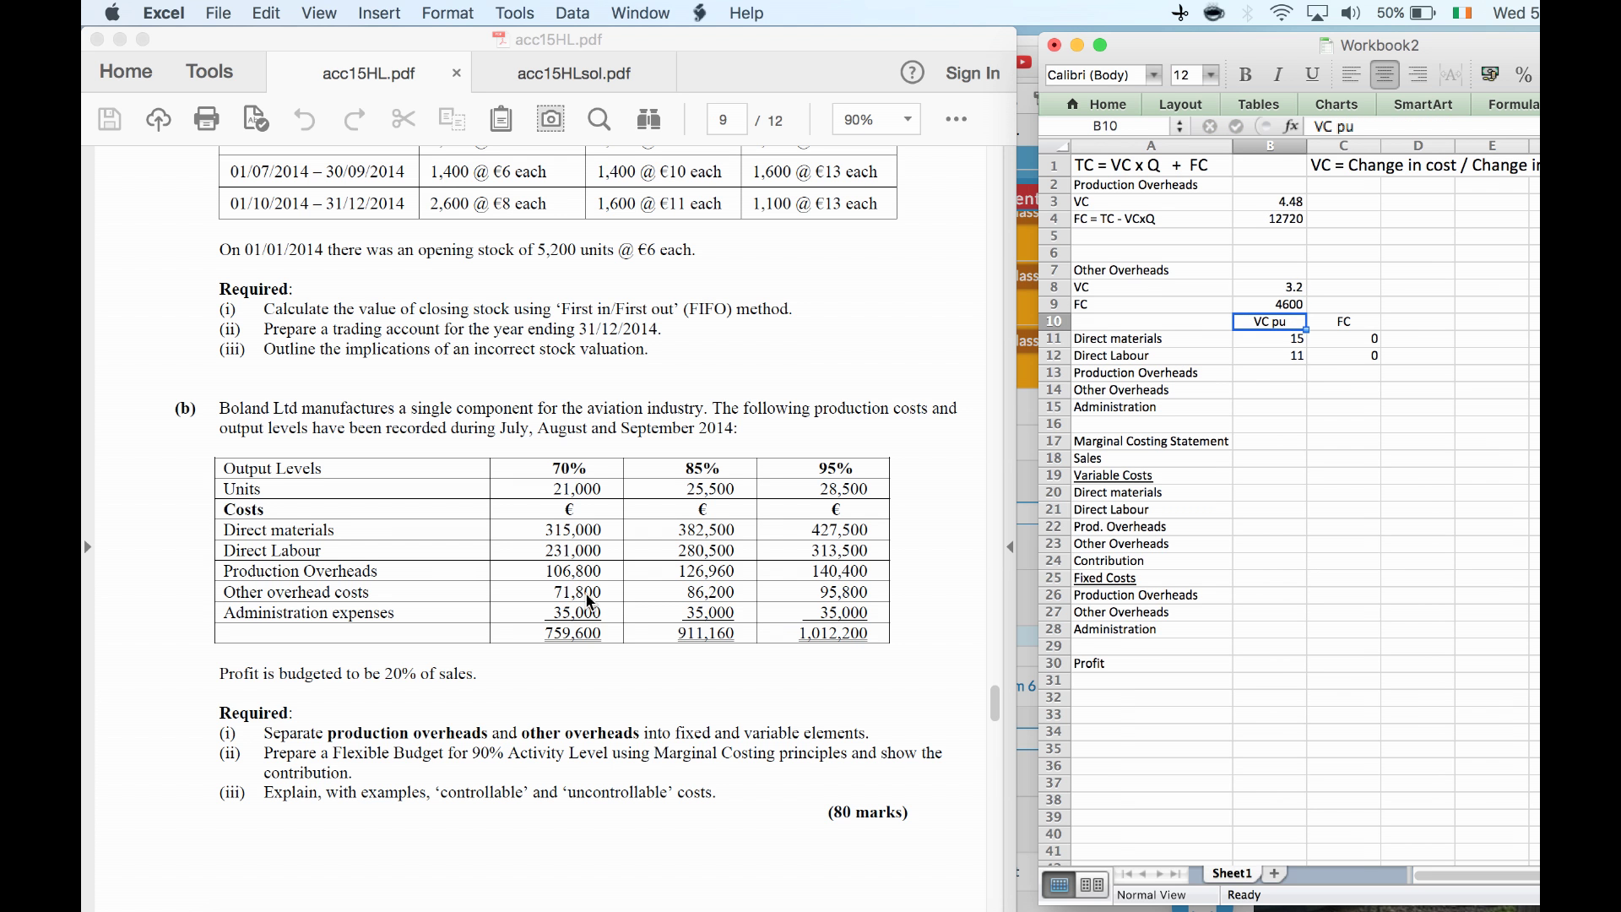
# Link the production overheads' VC pu in B13 to the variable cost calculated in B3
pyautogui.press('Down')
pyautogui.press('Down')
pyautogui.press('Down')
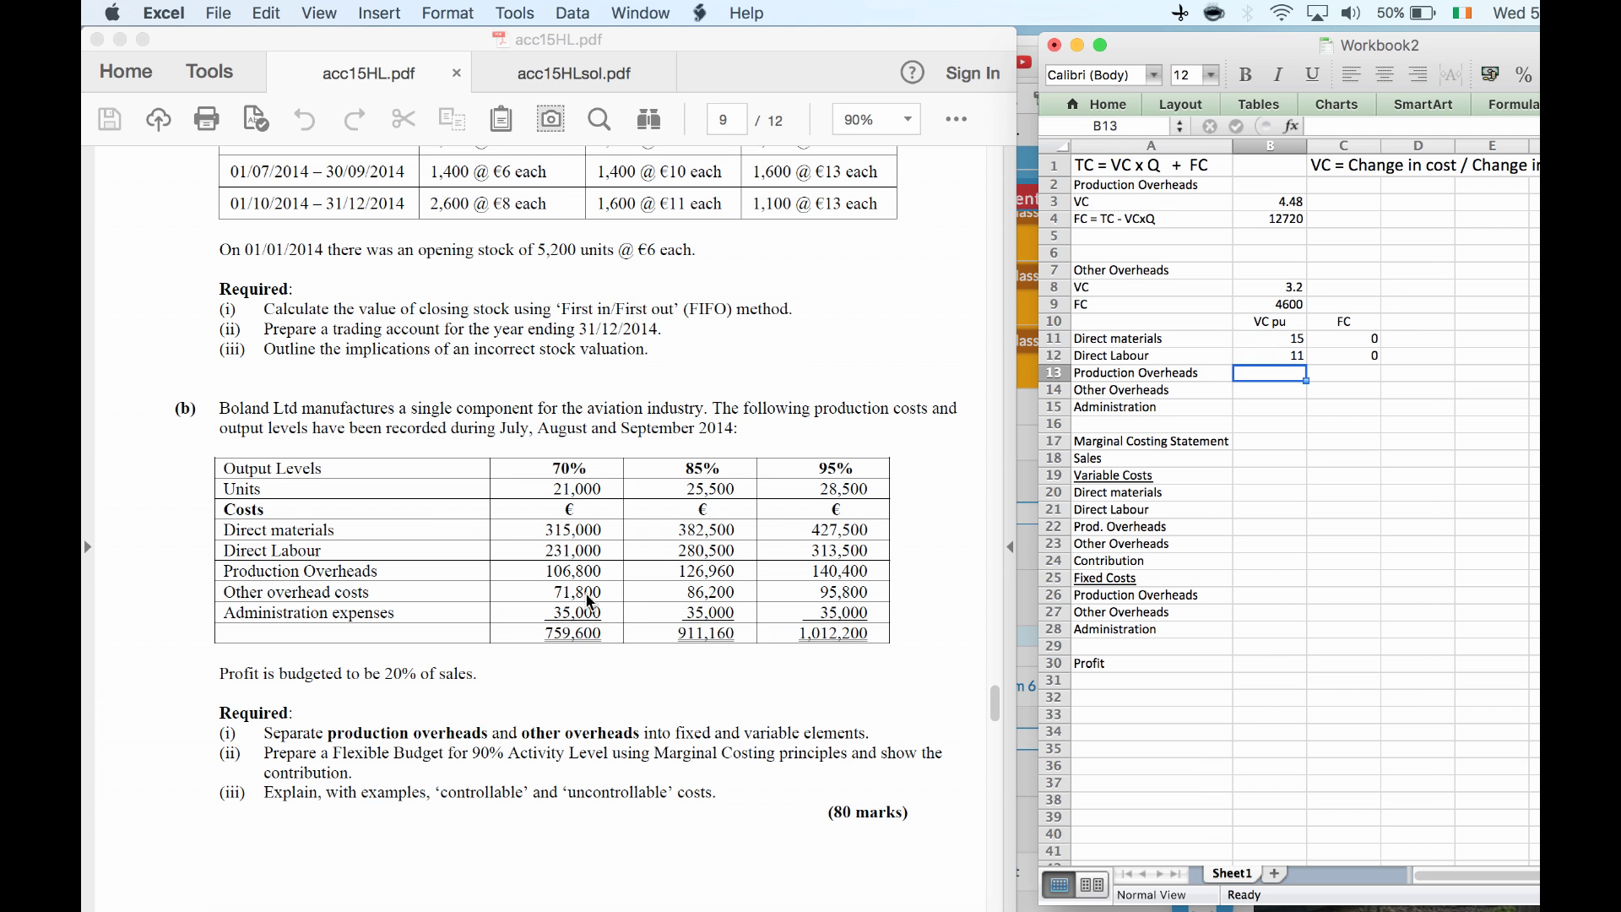
pyautogui.write('=')
pyautogui.press('Up')
pyautogui.press('Up')
pyautogui.press('Up')
pyautogui.press('Up')
pyautogui.press('Up')
pyautogui.press('Up')
pyautogui.press('Up')
pyautogui.press('Up')
pyautogui.press('Up')
pyautogui.press('Up')
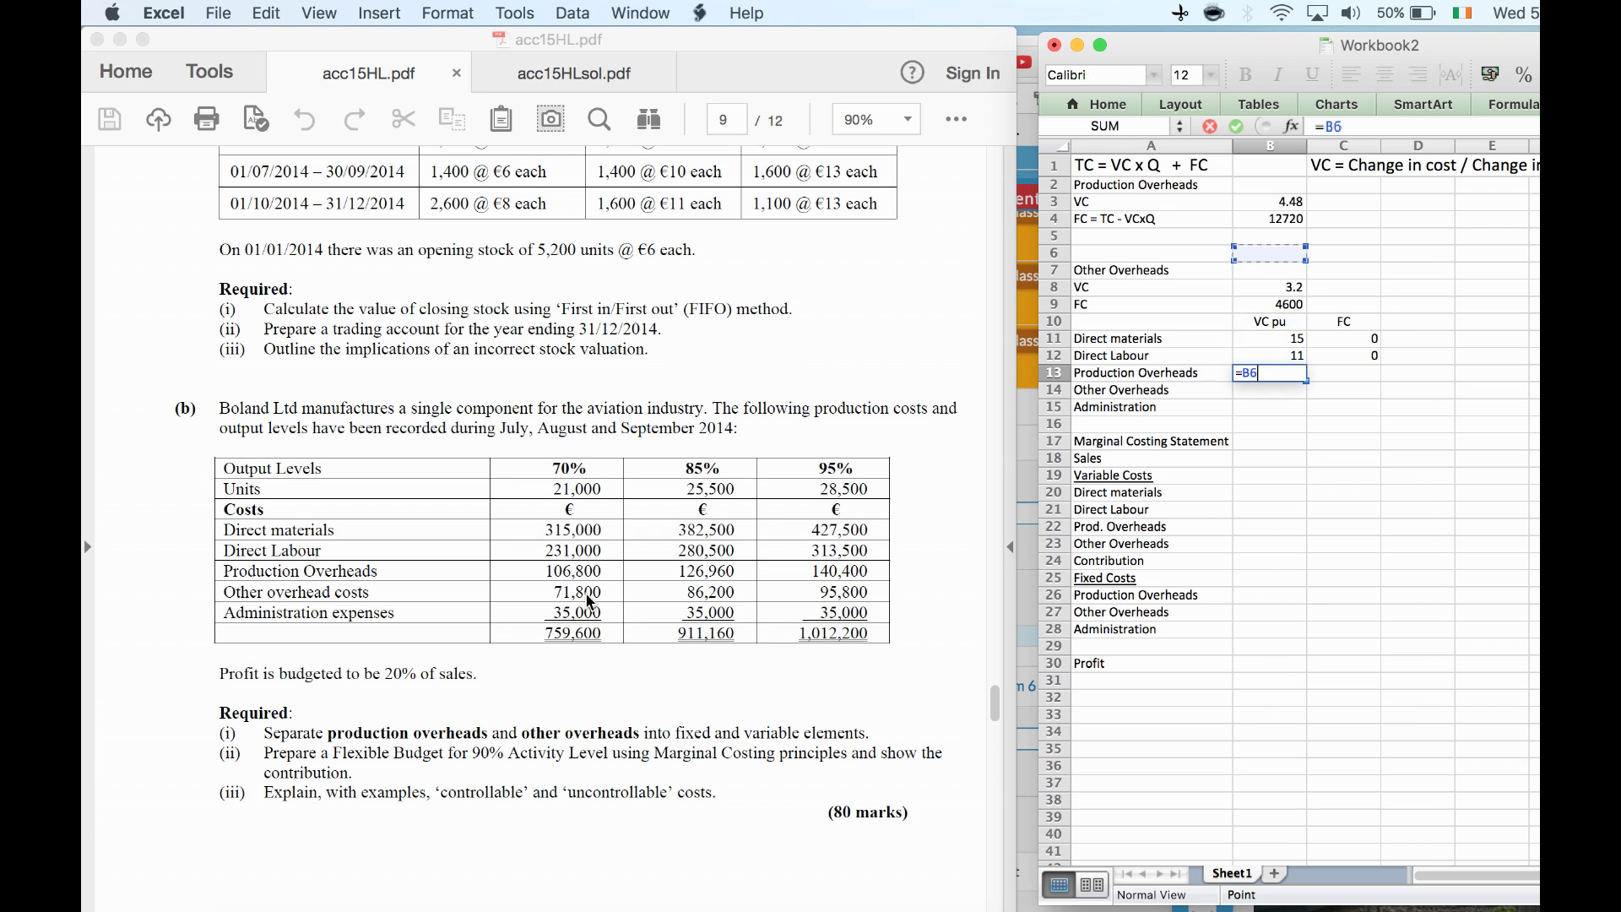
pyautogui.press('Return')
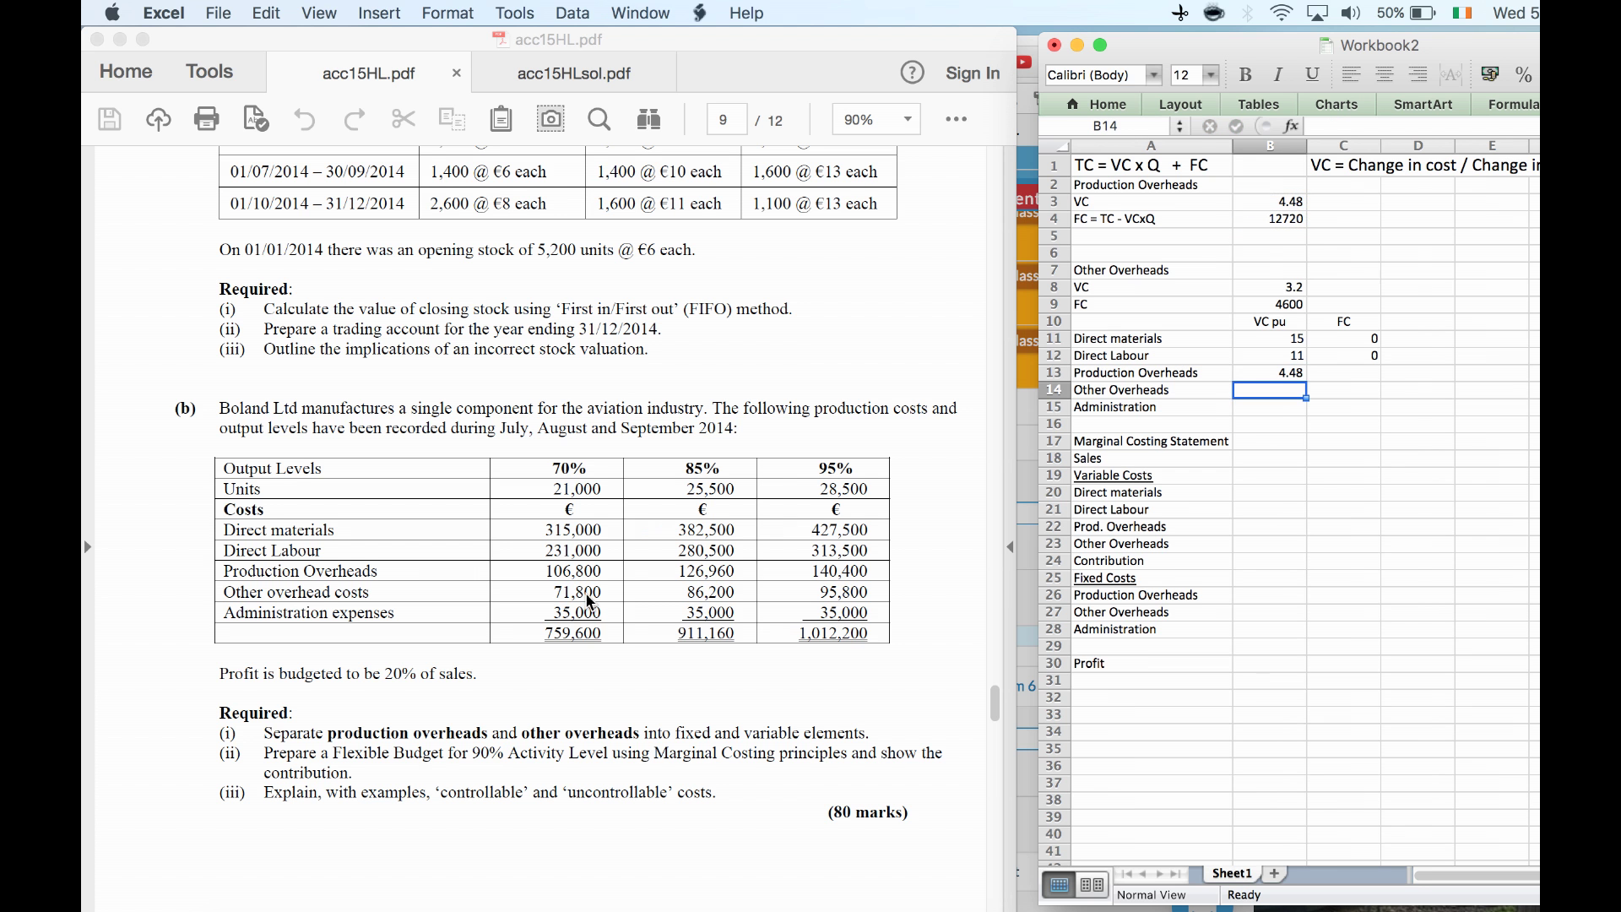
# Link the other overheads' VC pu in B14 to the variable cost calculated in B8
pyautogui.write('=')
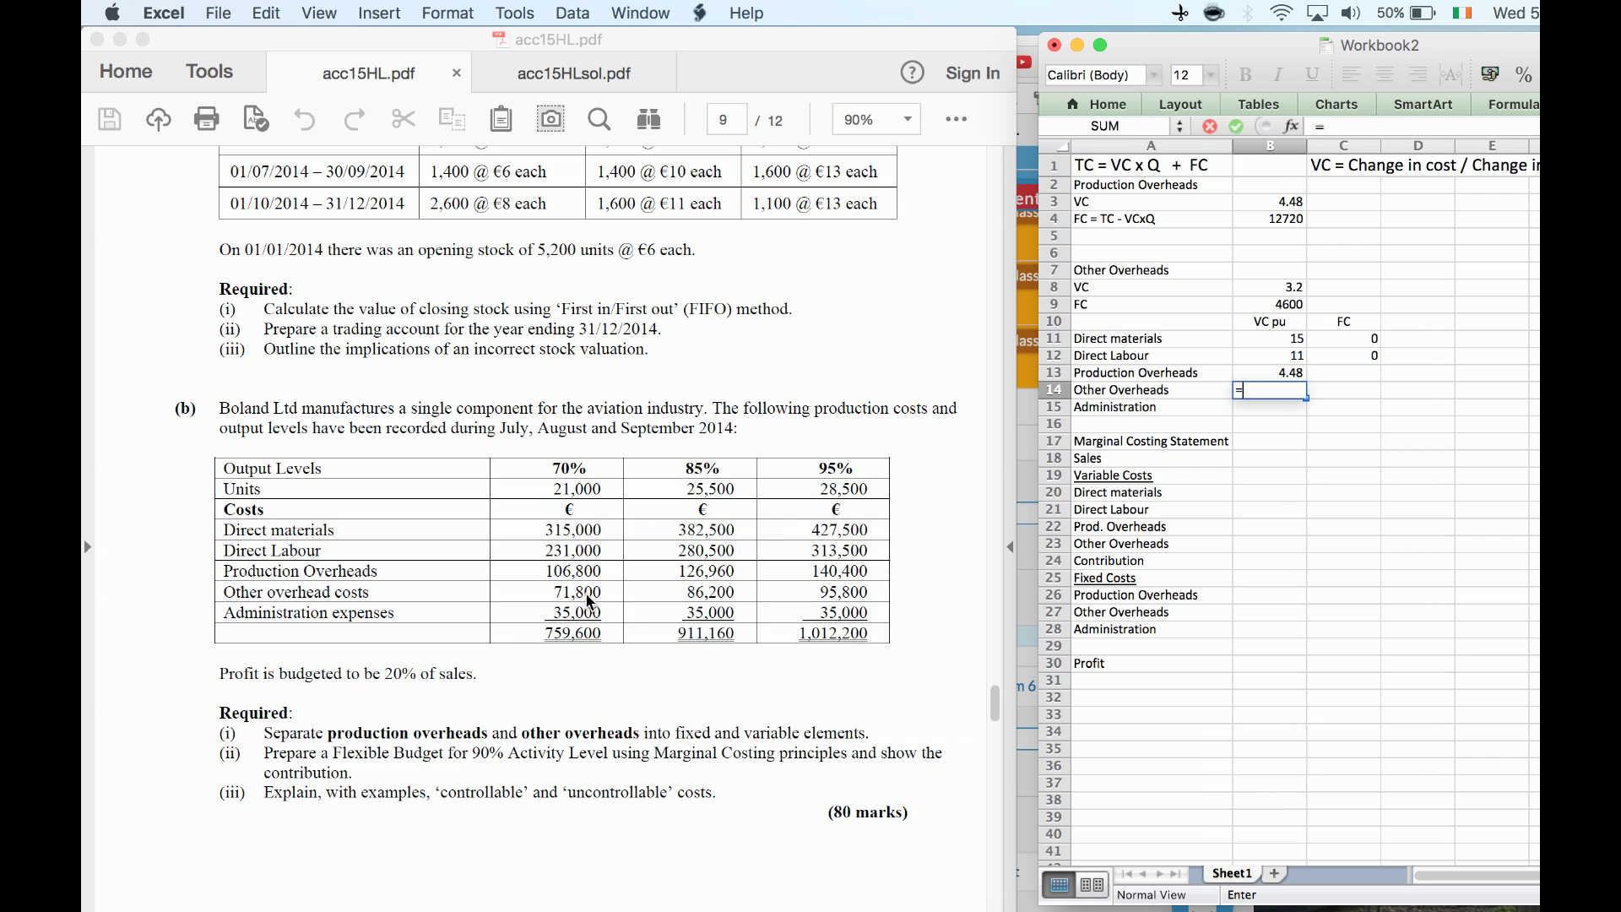
pyautogui.press('Up')
pyautogui.press('Up')
pyautogui.press('Up')
pyautogui.press('Up')
pyautogui.press('Up')
pyautogui.press('Up')
pyautogui.press('Return')
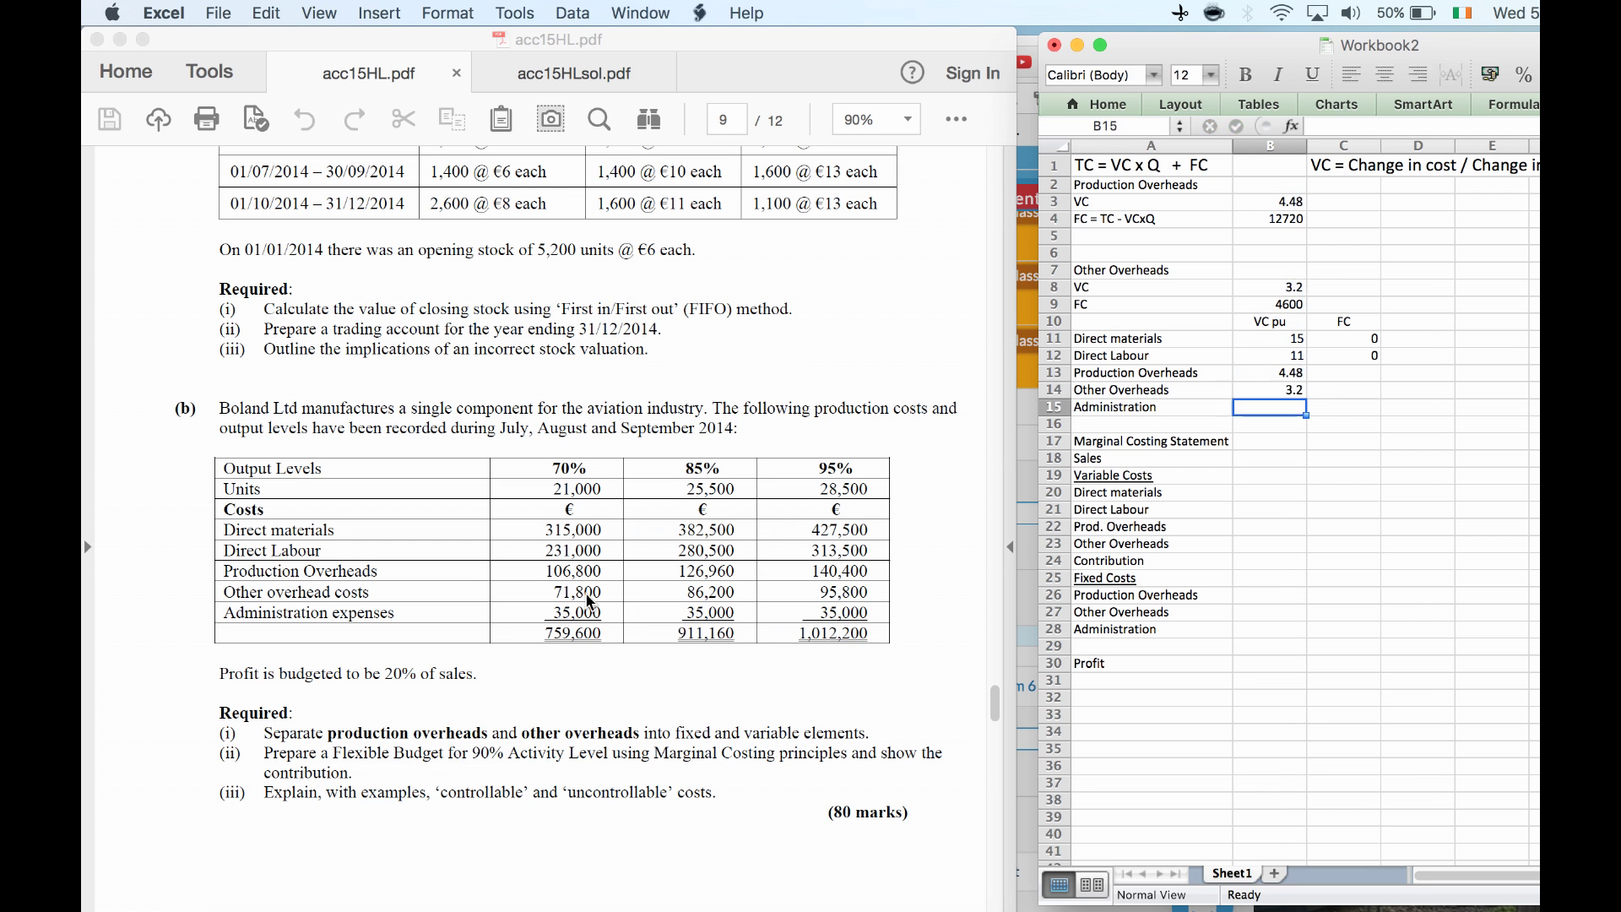
# Link the production overheads' FC in C13 to the fixed cost calculated in B4
pyautogui.press('Up')
pyautogui.press('Up')
pyautogui.press('Right')
pyautogui.write('=')
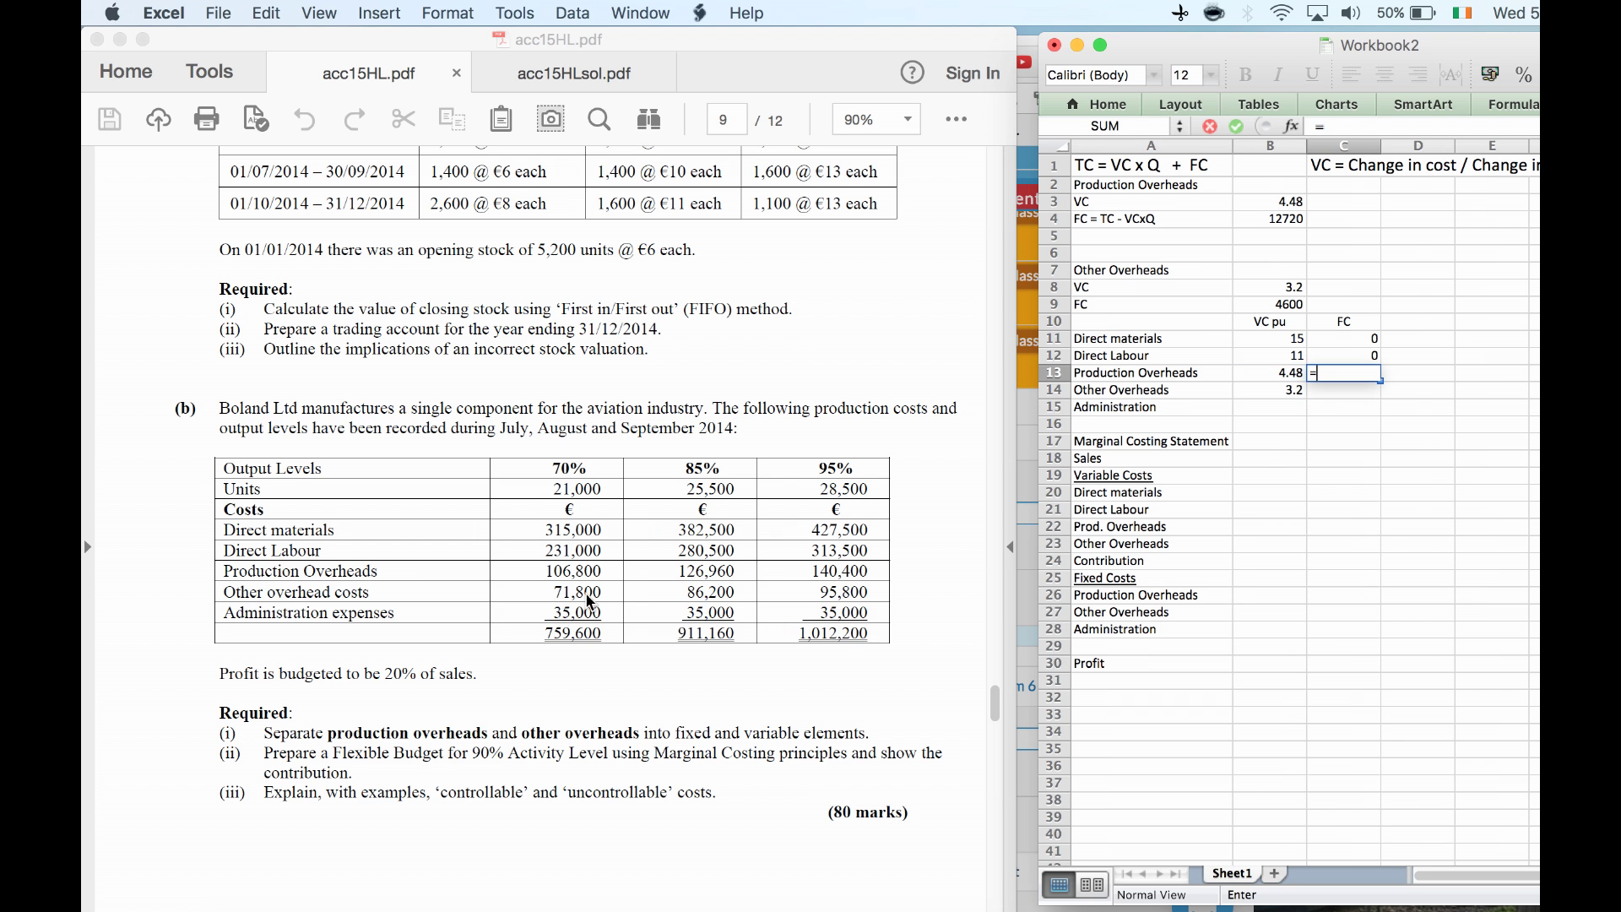
pyautogui.press('Up')
pyautogui.press('Up')
pyautogui.press('Up')
pyautogui.press('Up')
pyautogui.press('Up')
pyautogui.press('Up')
pyautogui.press('Up')
pyautogui.press('Up')
pyautogui.press('Up')
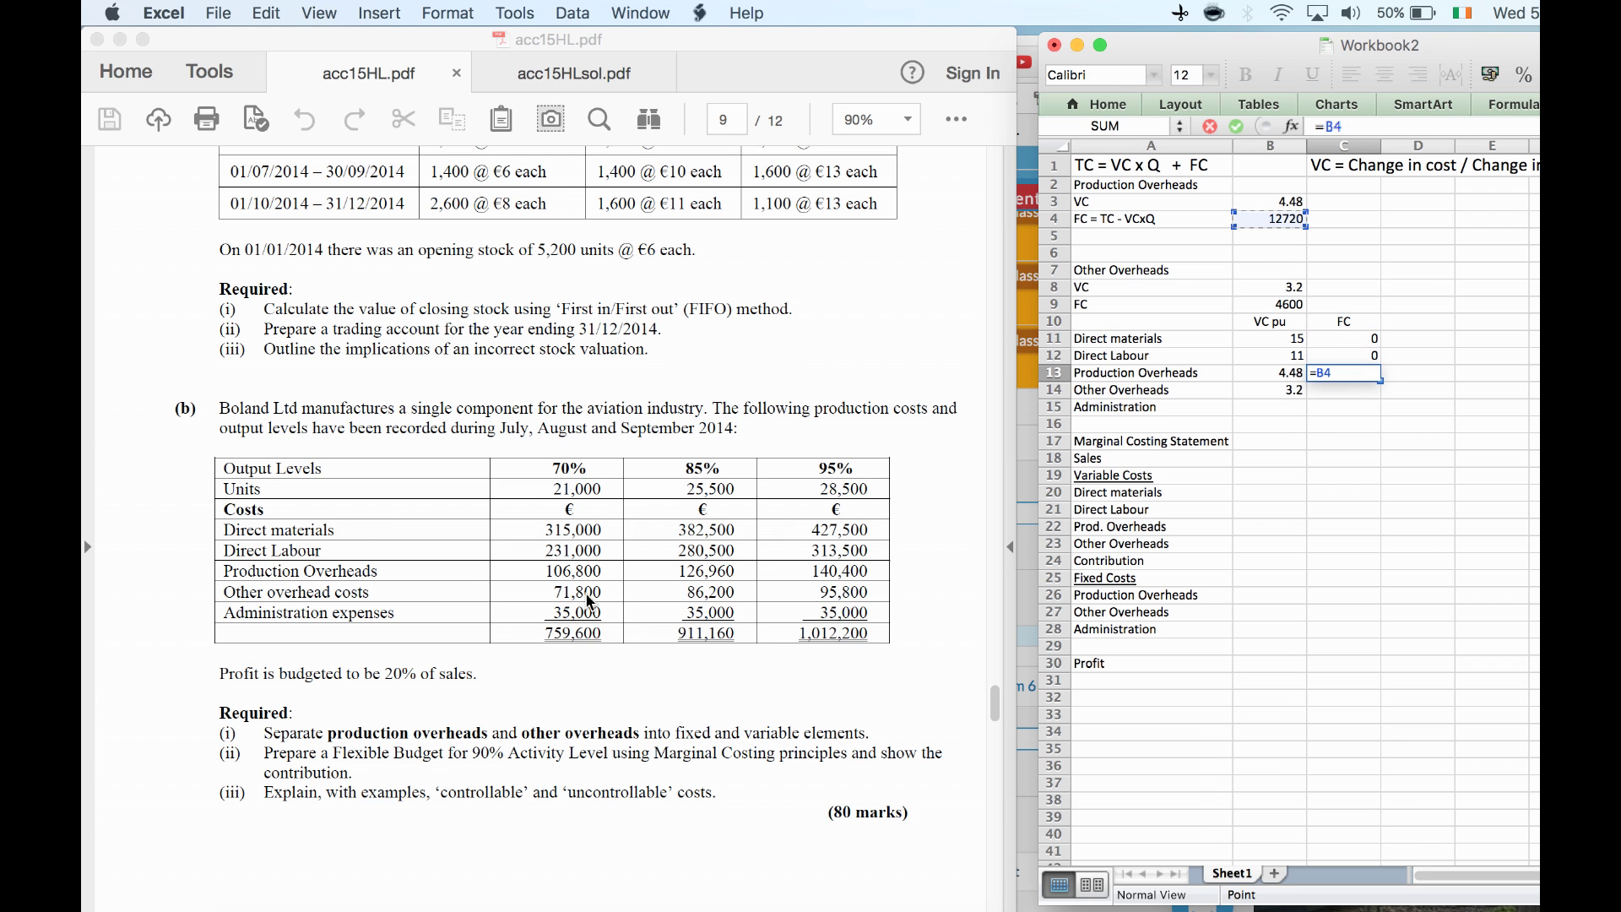
pyautogui.press('Return')
# Link the other overheads' FC in C14 to the fixed cost calculated in B9
pyautogui.write('=')
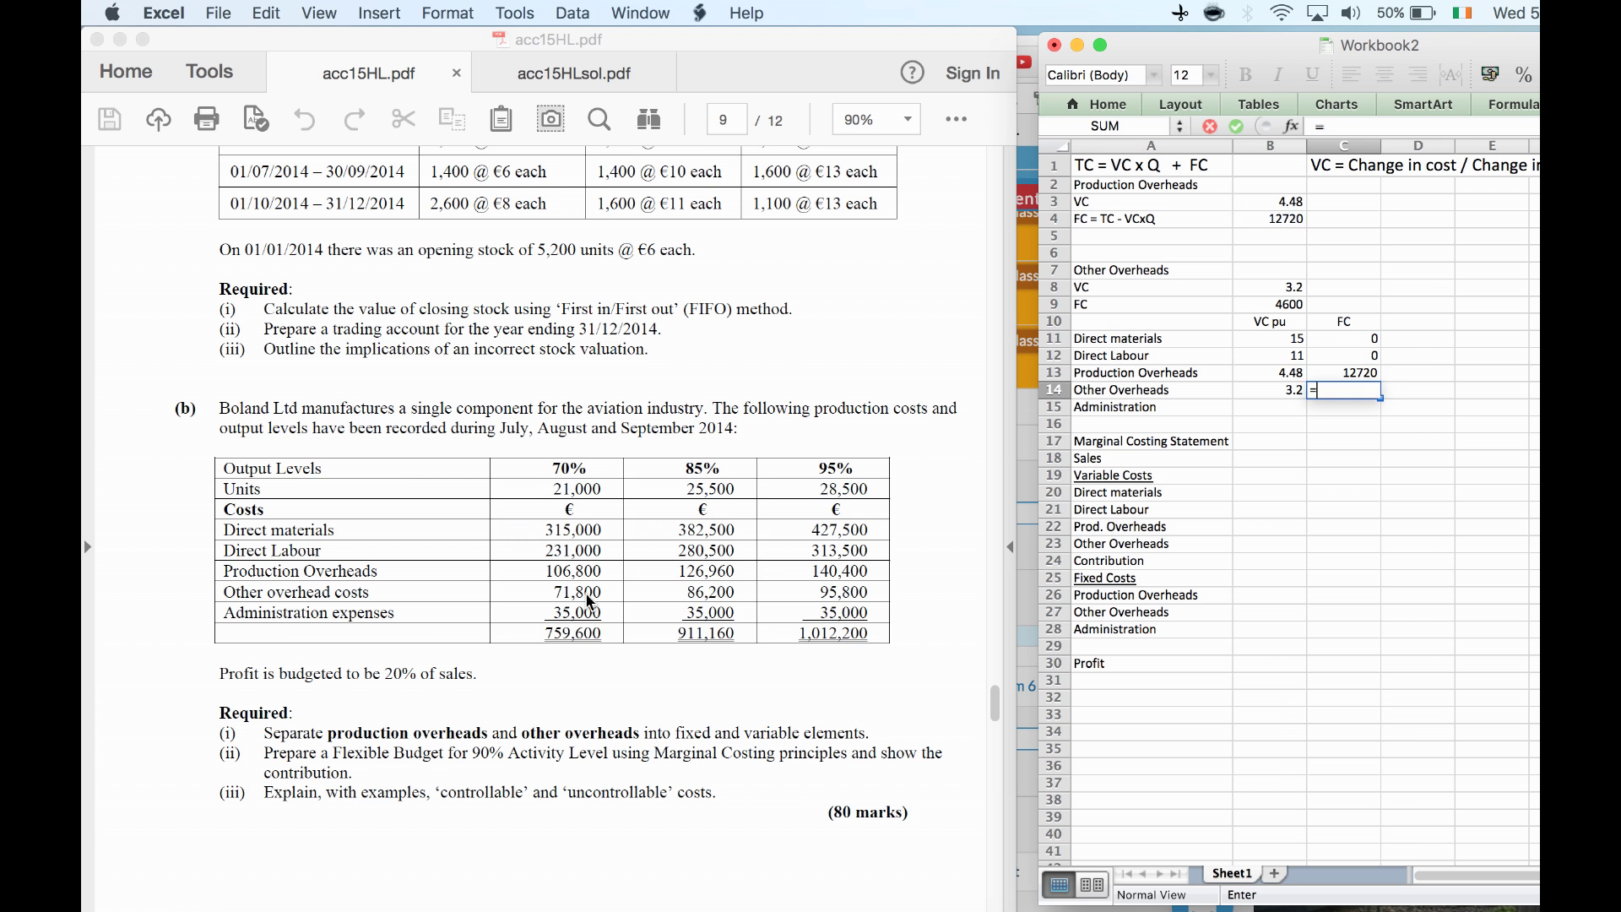
pyautogui.press('Up')
pyautogui.press('Up')
pyautogui.press('Up')
pyautogui.press('Up')
pyautogui.press('Up')
pyautogui.press('Return')
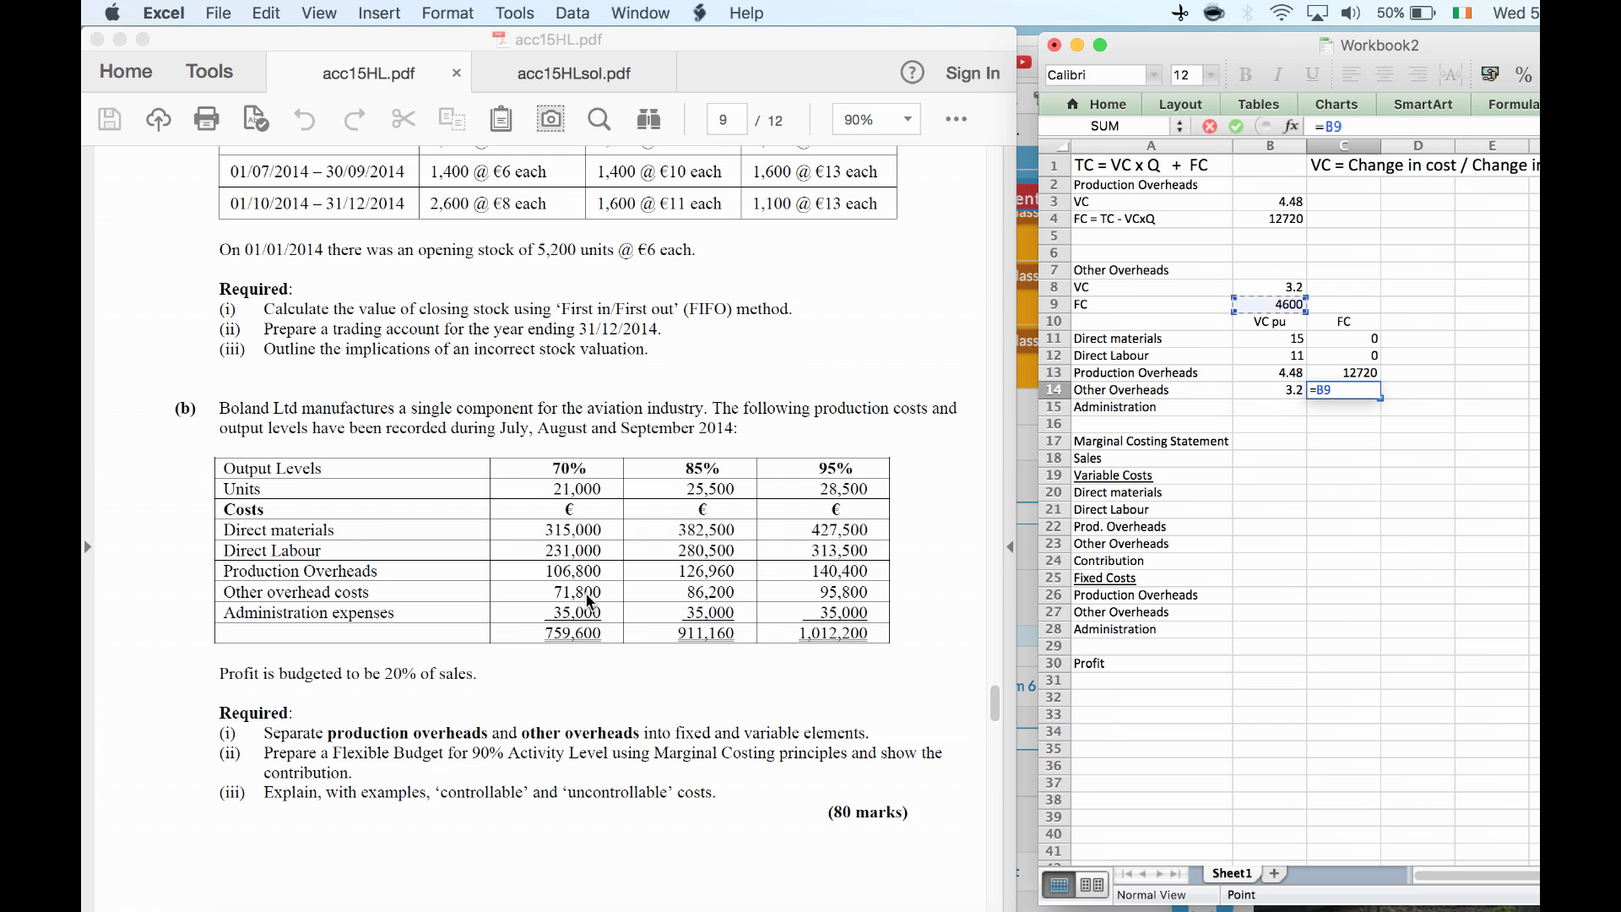
# Enter the administration row's VC pu as 0 in B15 and its FC as 35000 in C15
pyautogui.press('Left')
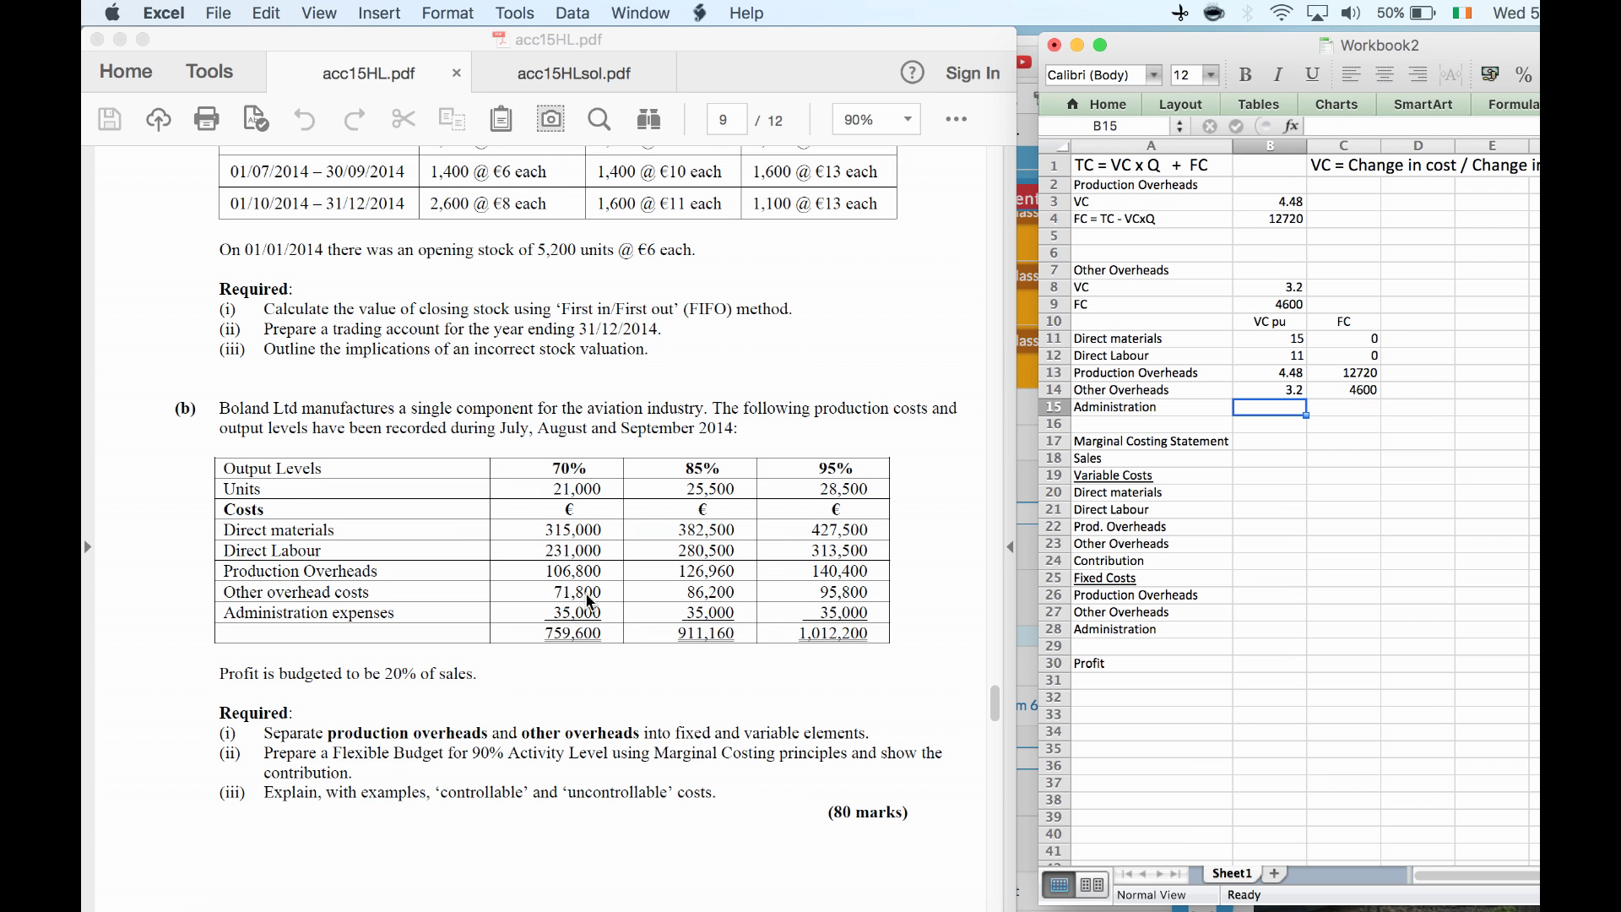
pyautogui.write('0')
pyautogui.press('Tab')
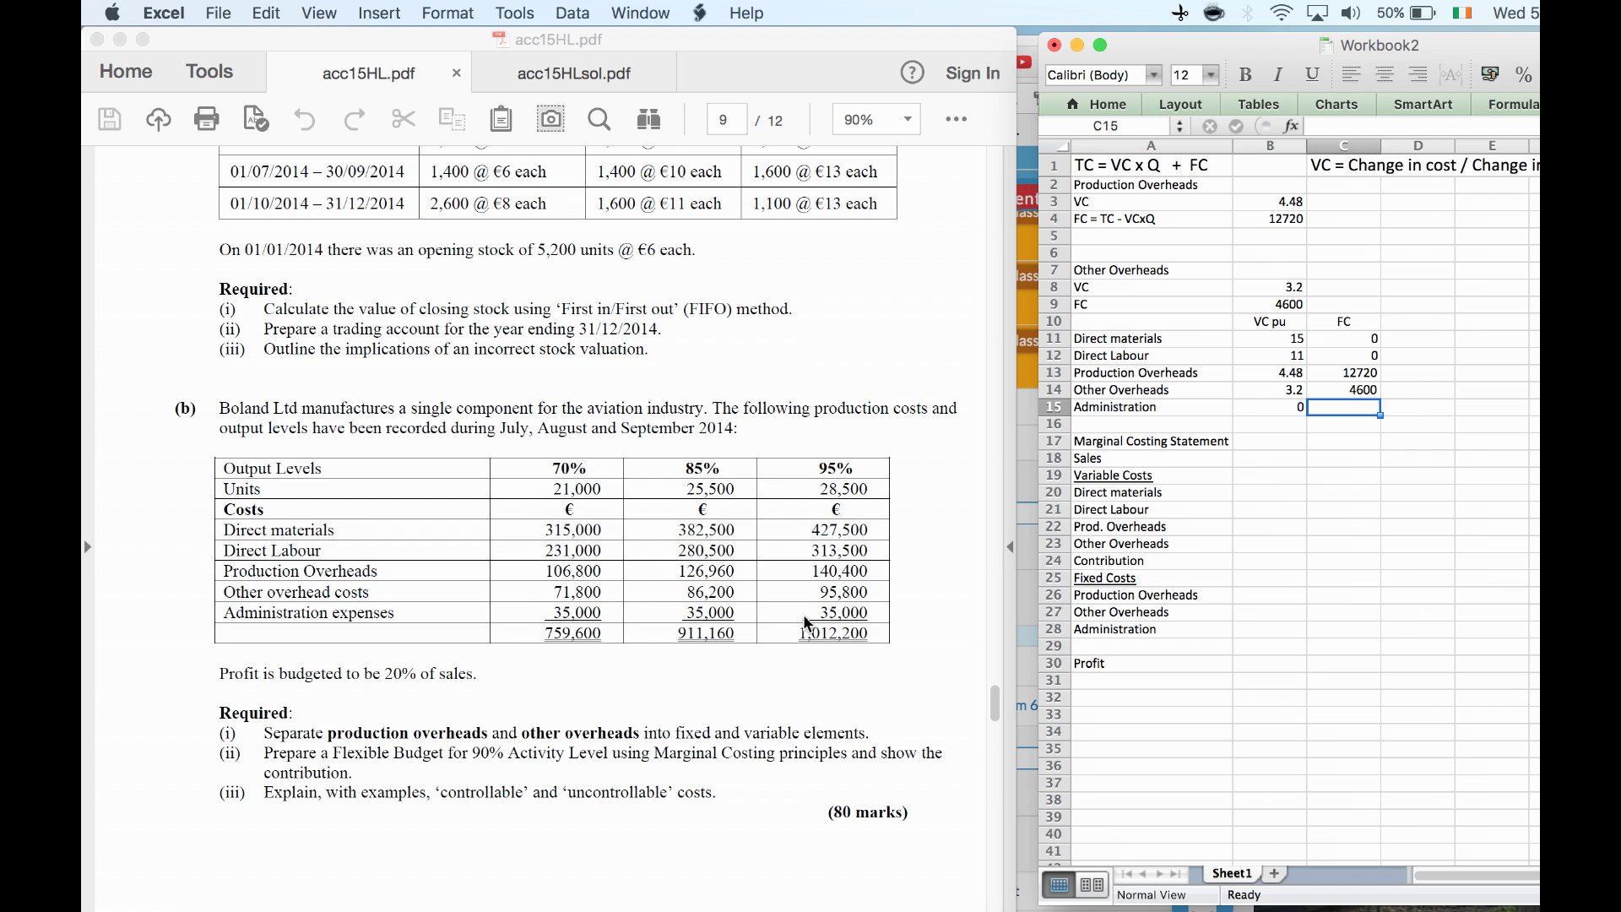
pyautogui.write('35000')
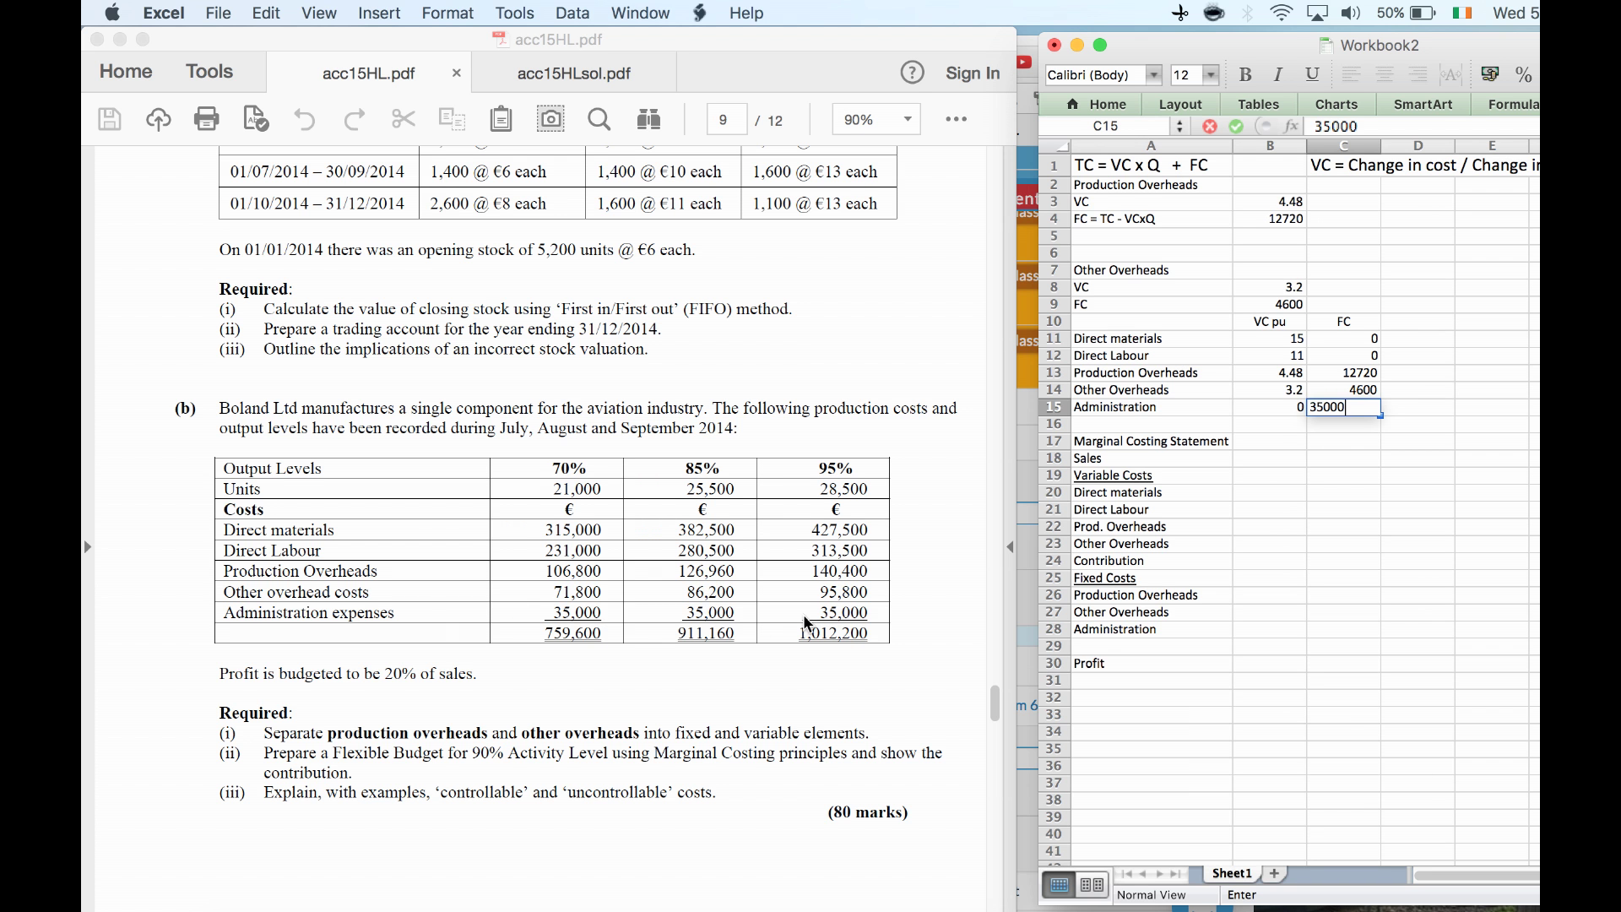
pyautogui.press('Tab')
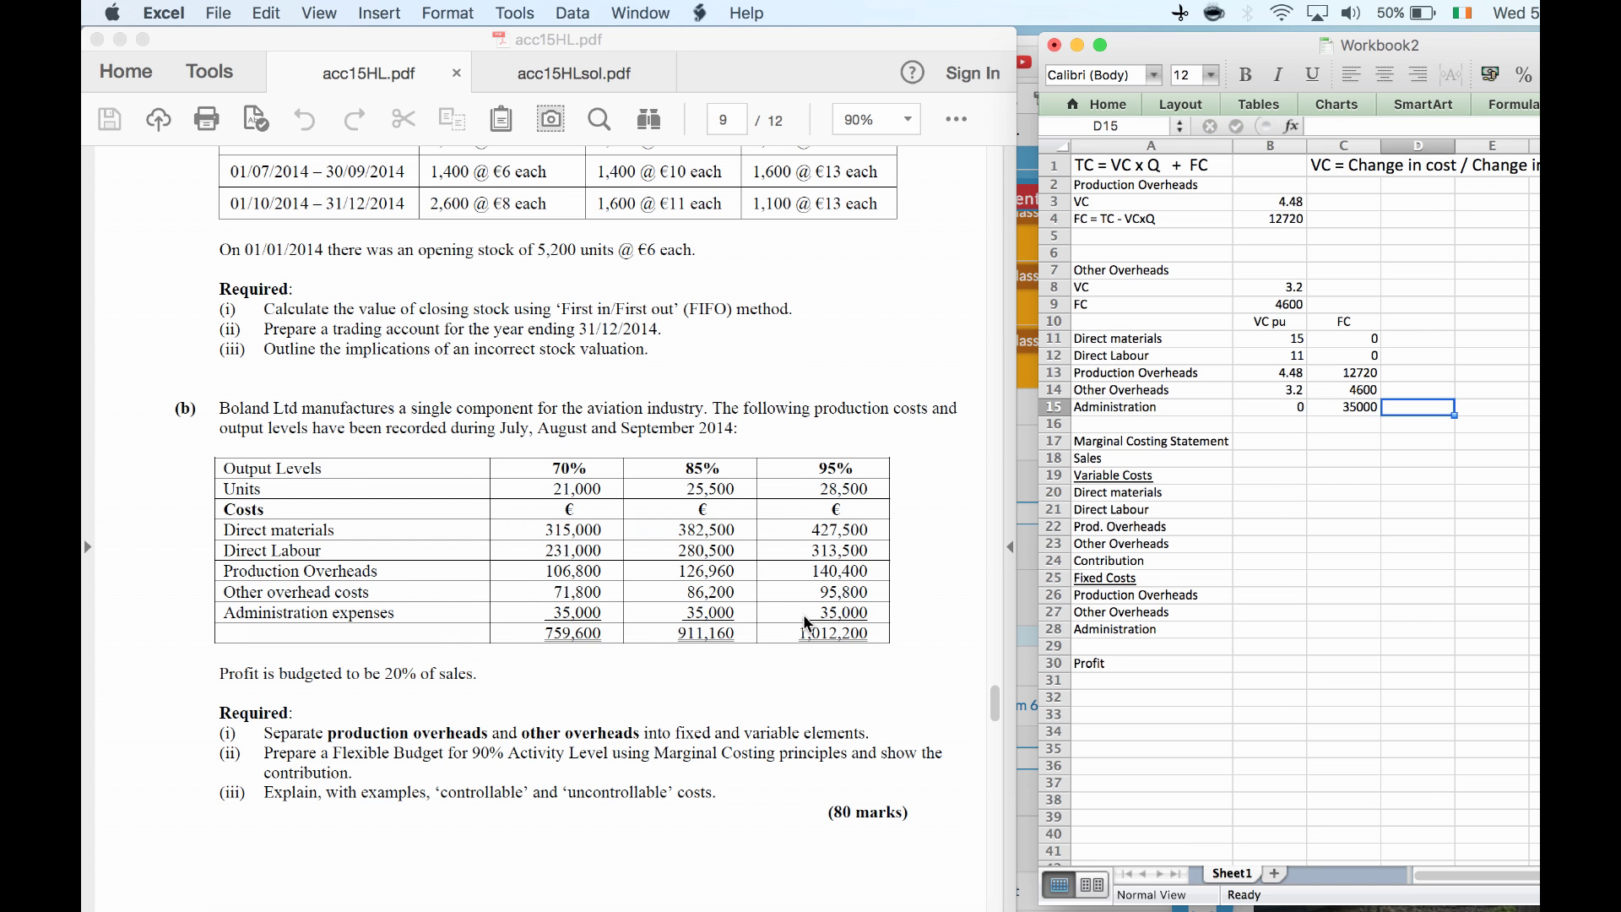
# Review the marginal costing statement's row headings in column A from Sales down to Profit
pyautogui.press('Left')
pyautogui.press('Left')
pyautogui.press('Left')
pyautogui.press('Down')
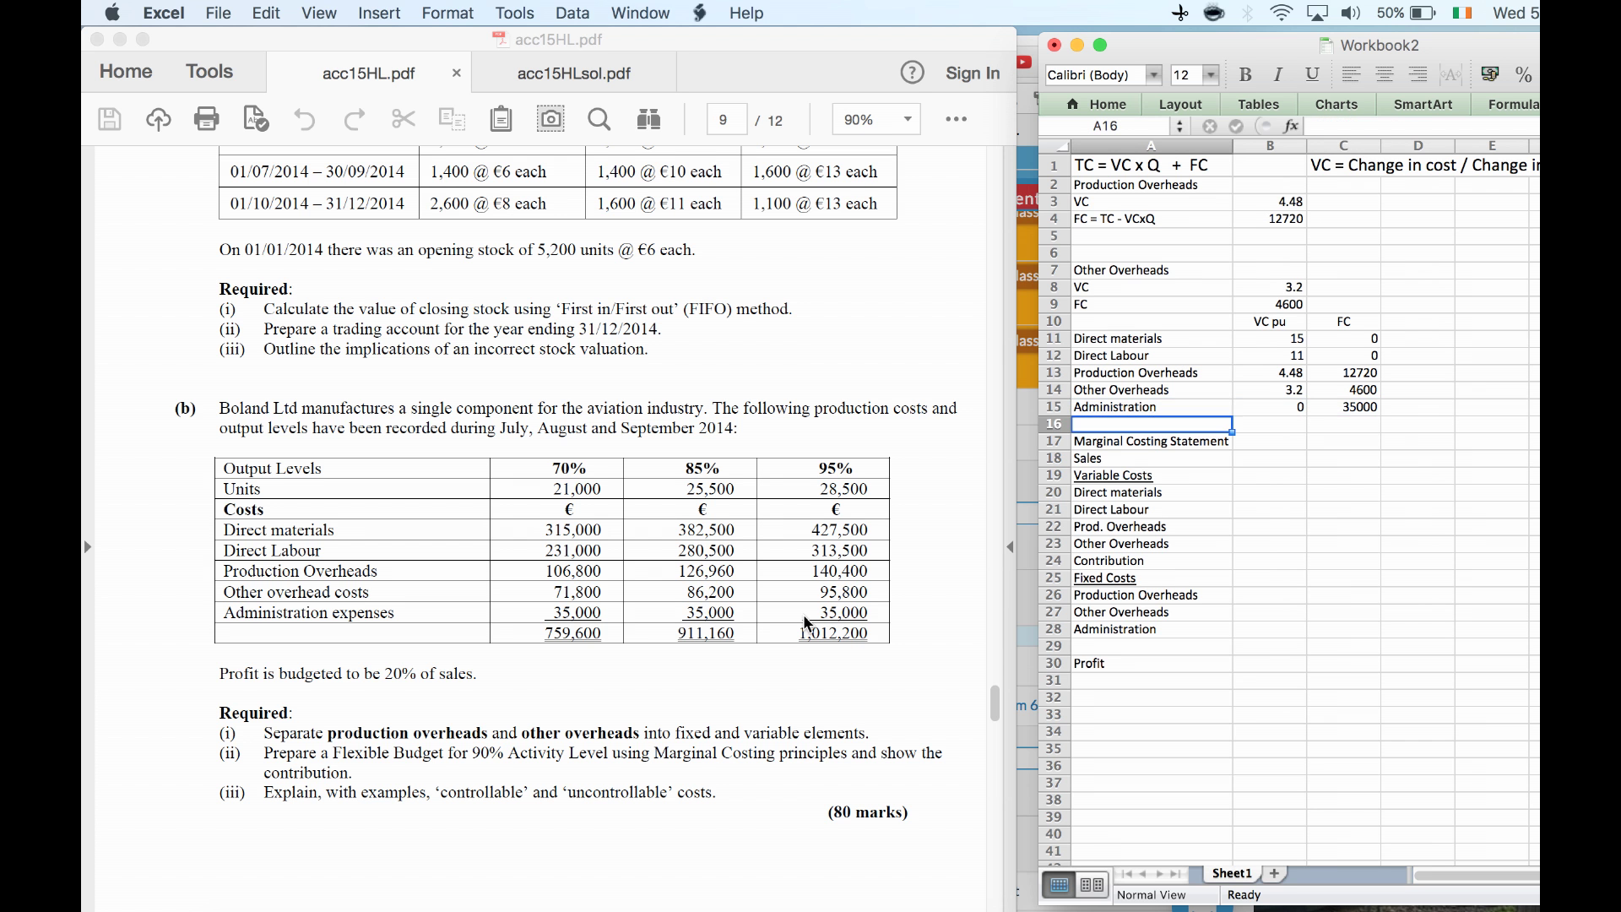
pyautogui.press('Down')
pyautogui.press('Down')
pyautogui.press('Down')
pyautogui.press('Up')
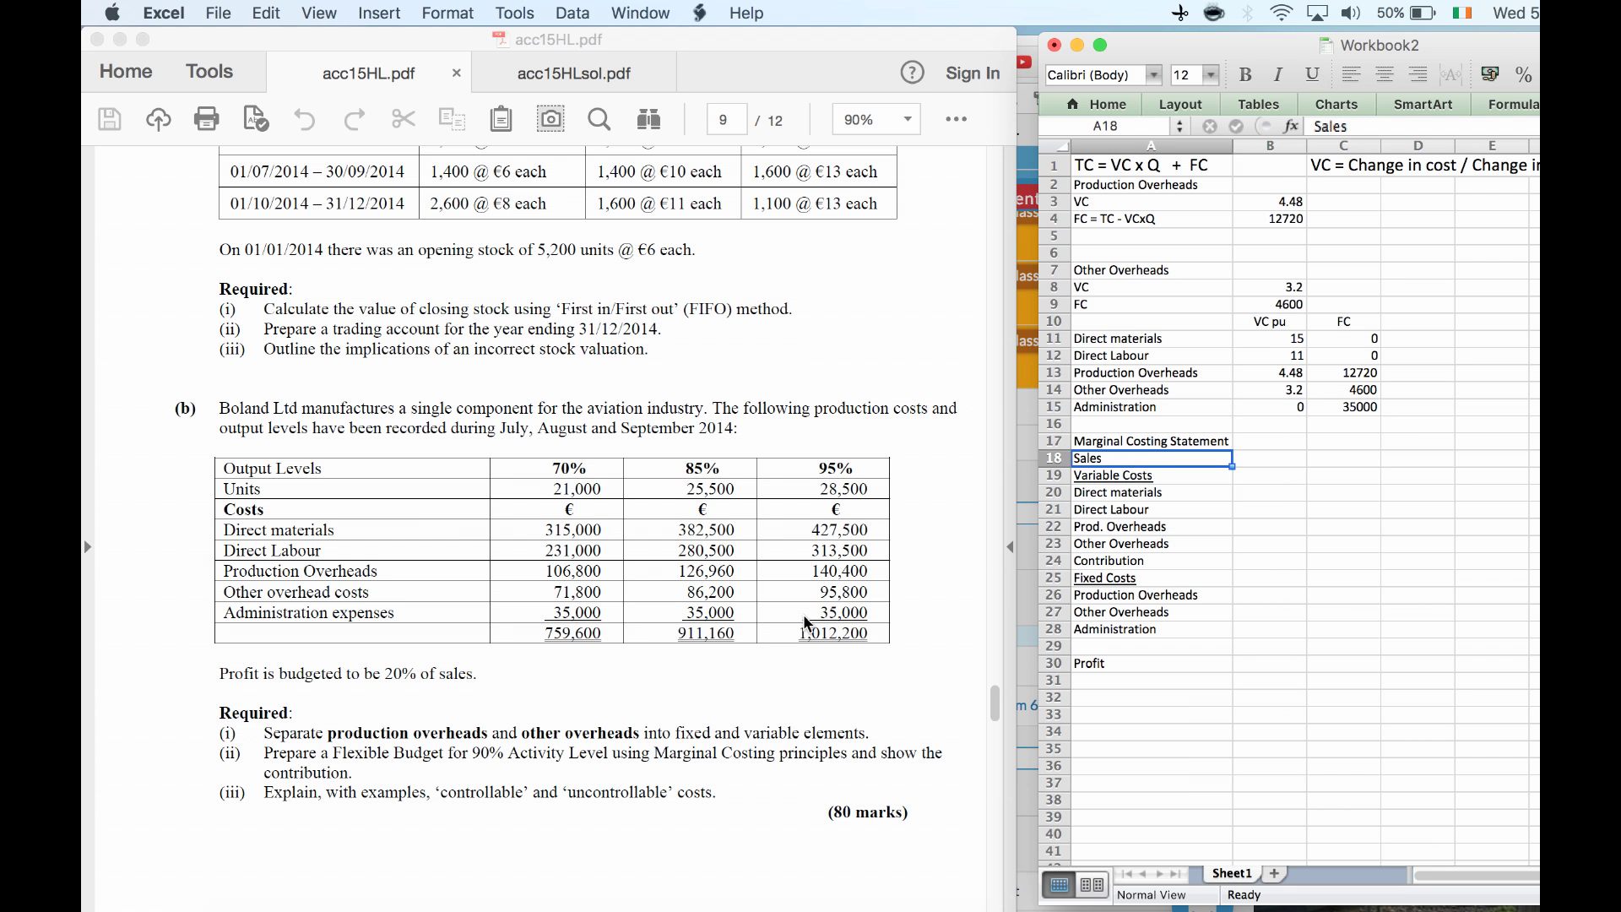
pyautogui.press('Down')
pyautogui.press('Down')
pyautogui.press('Down')
pyautogui.press('Down')
pyautogui.press('Down')
pyautogui.press('Down')
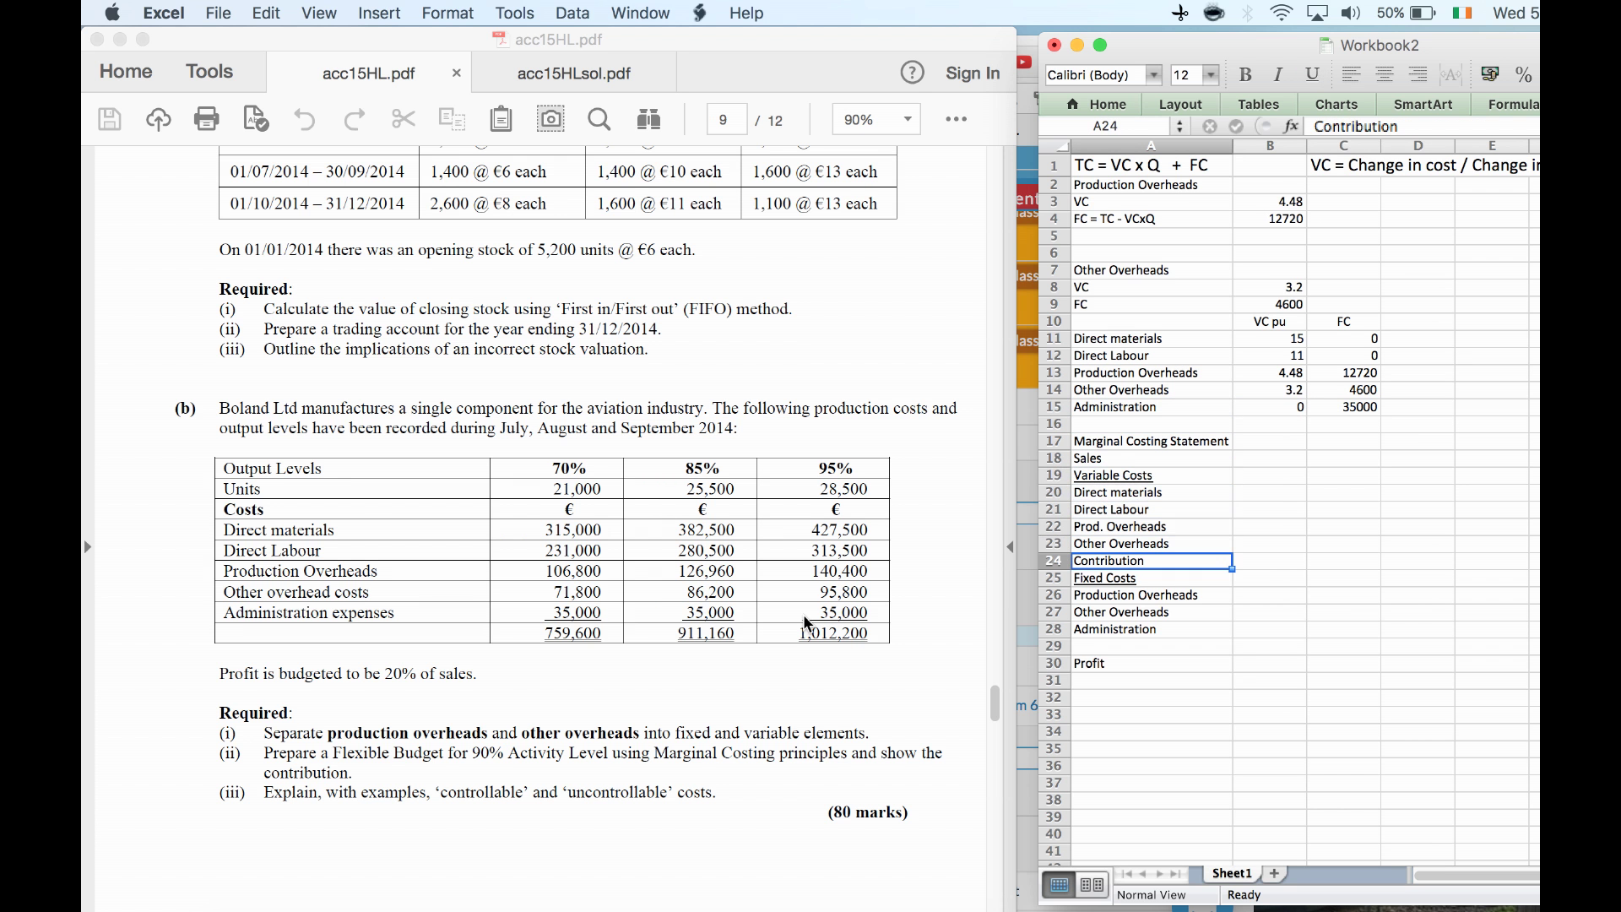
pyautogui.press('Down')
pyautogui.press('Down')
pyautogui.press('Down')
pyautogui.press('Down')
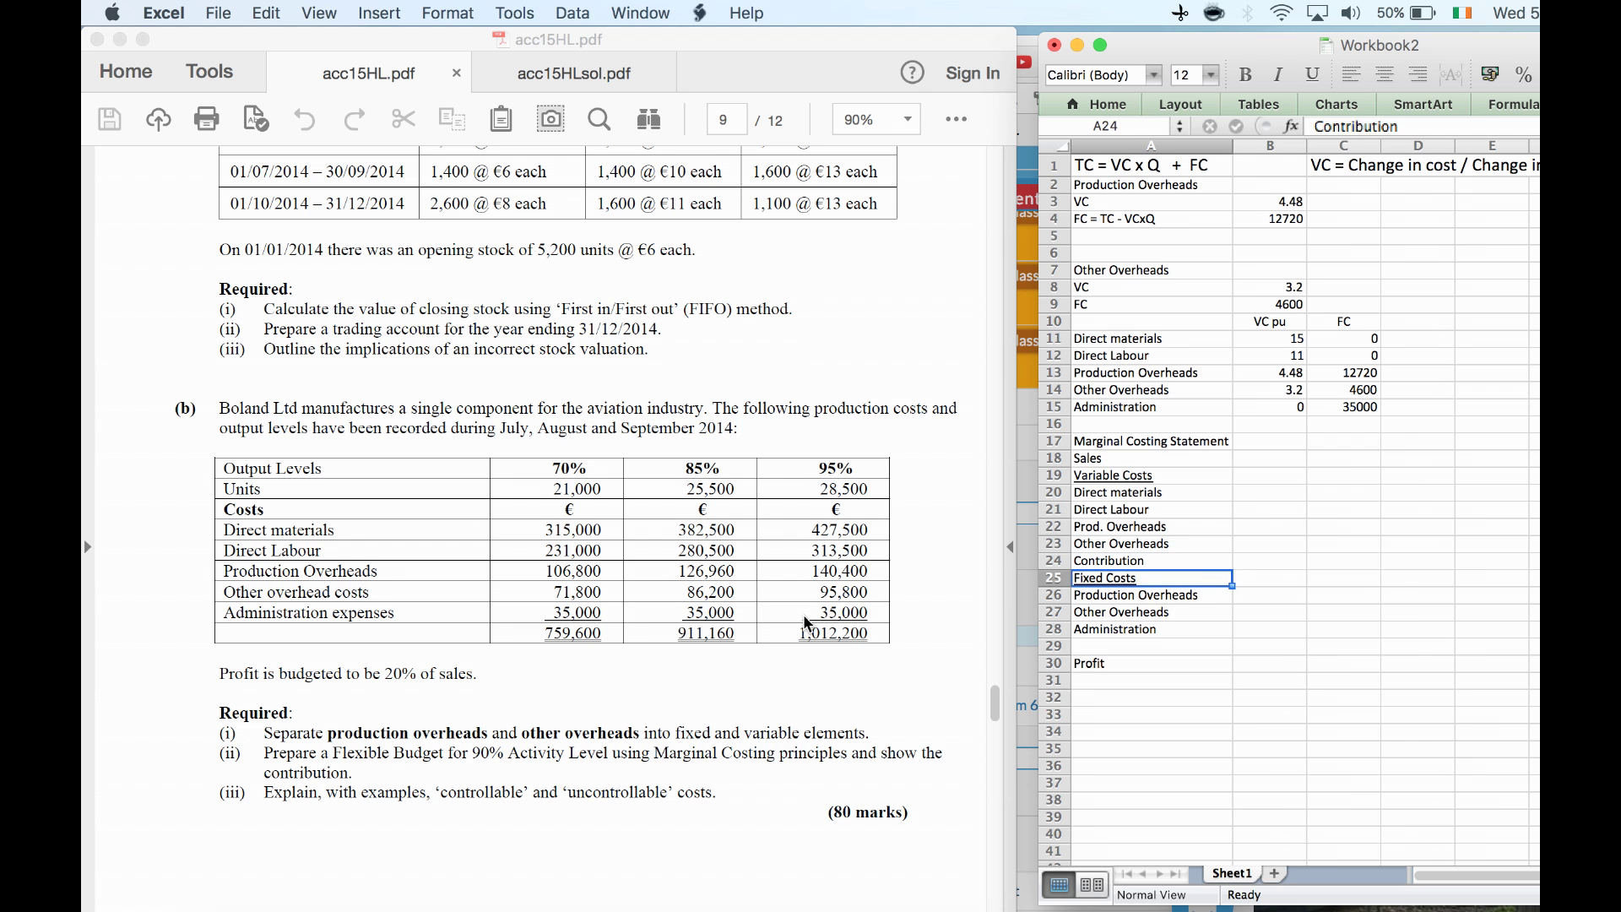
pyautogui.press('Down')
pyautogui.press('Down')
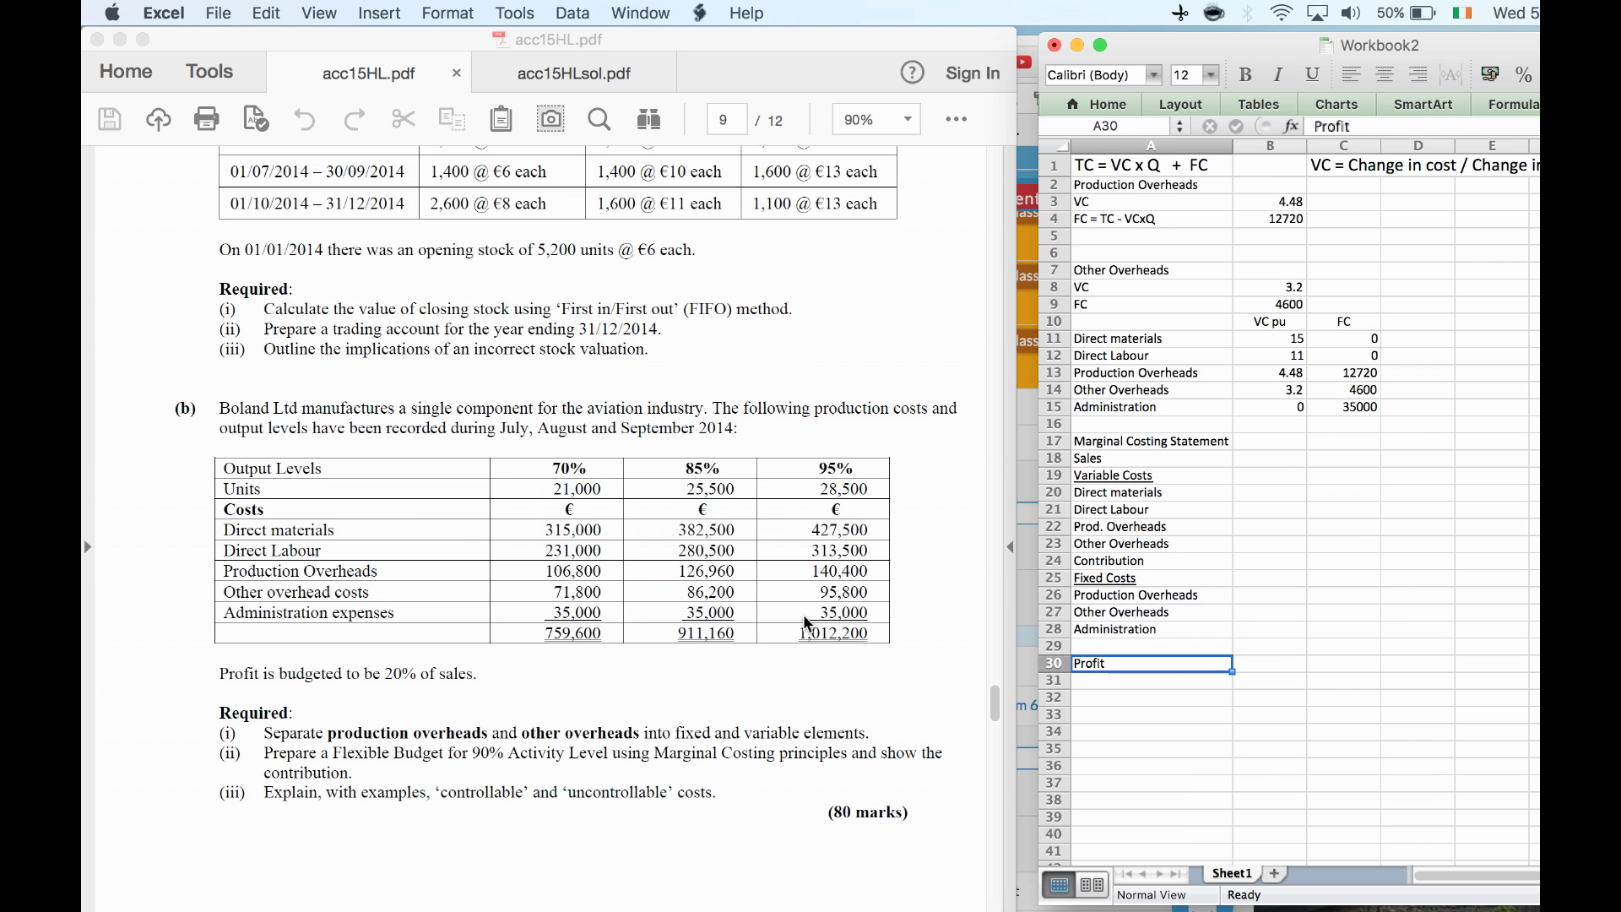
# Bring the production overheads' fixed cost into the marginal costing statement by entering =C13 in C26
pyautogui.press('Right')
pyautogui.press('Right')
pyautogui.press('Up')
pyautogui.press('Up')
pyautogui.press('Up')
pyautogui.press('Up')
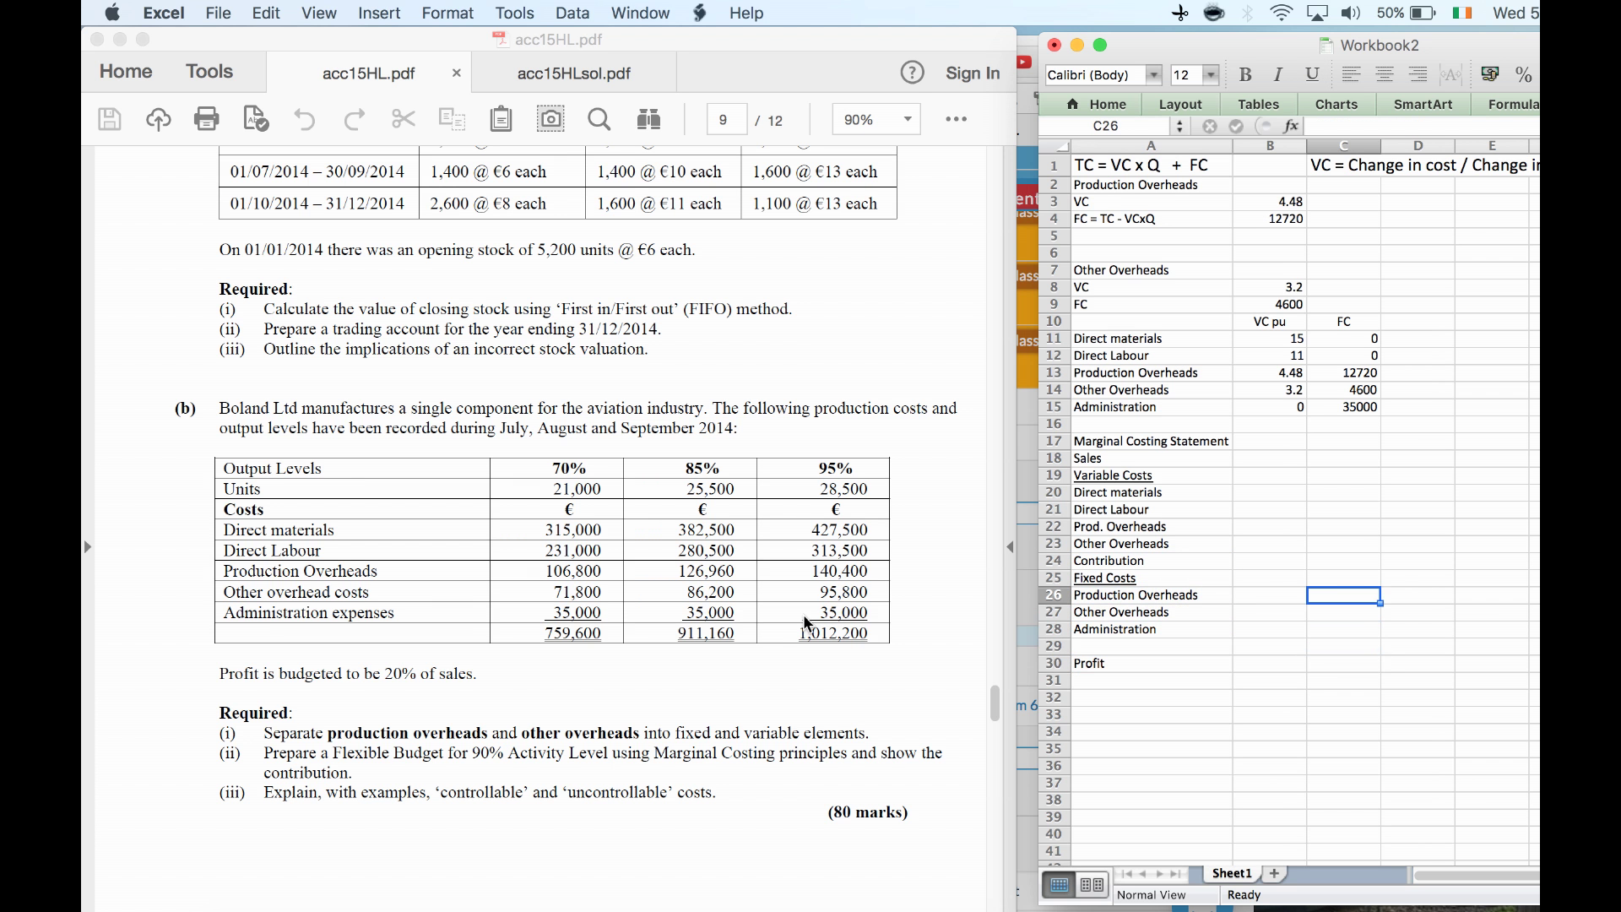
pyautogui.write('=')
pyautogui.press('Up')
pyautogui.press('Up')
pyautogui.press('Up')
pyautogui.press('Up')
pyautogui.press('Up')
pyautogui.press('Up')
pyautogui.press('Up')
pyautogui.press('Up')
pyautogui.press('Up')
pyautogui.press('Up')
pyautogui.press('Up')
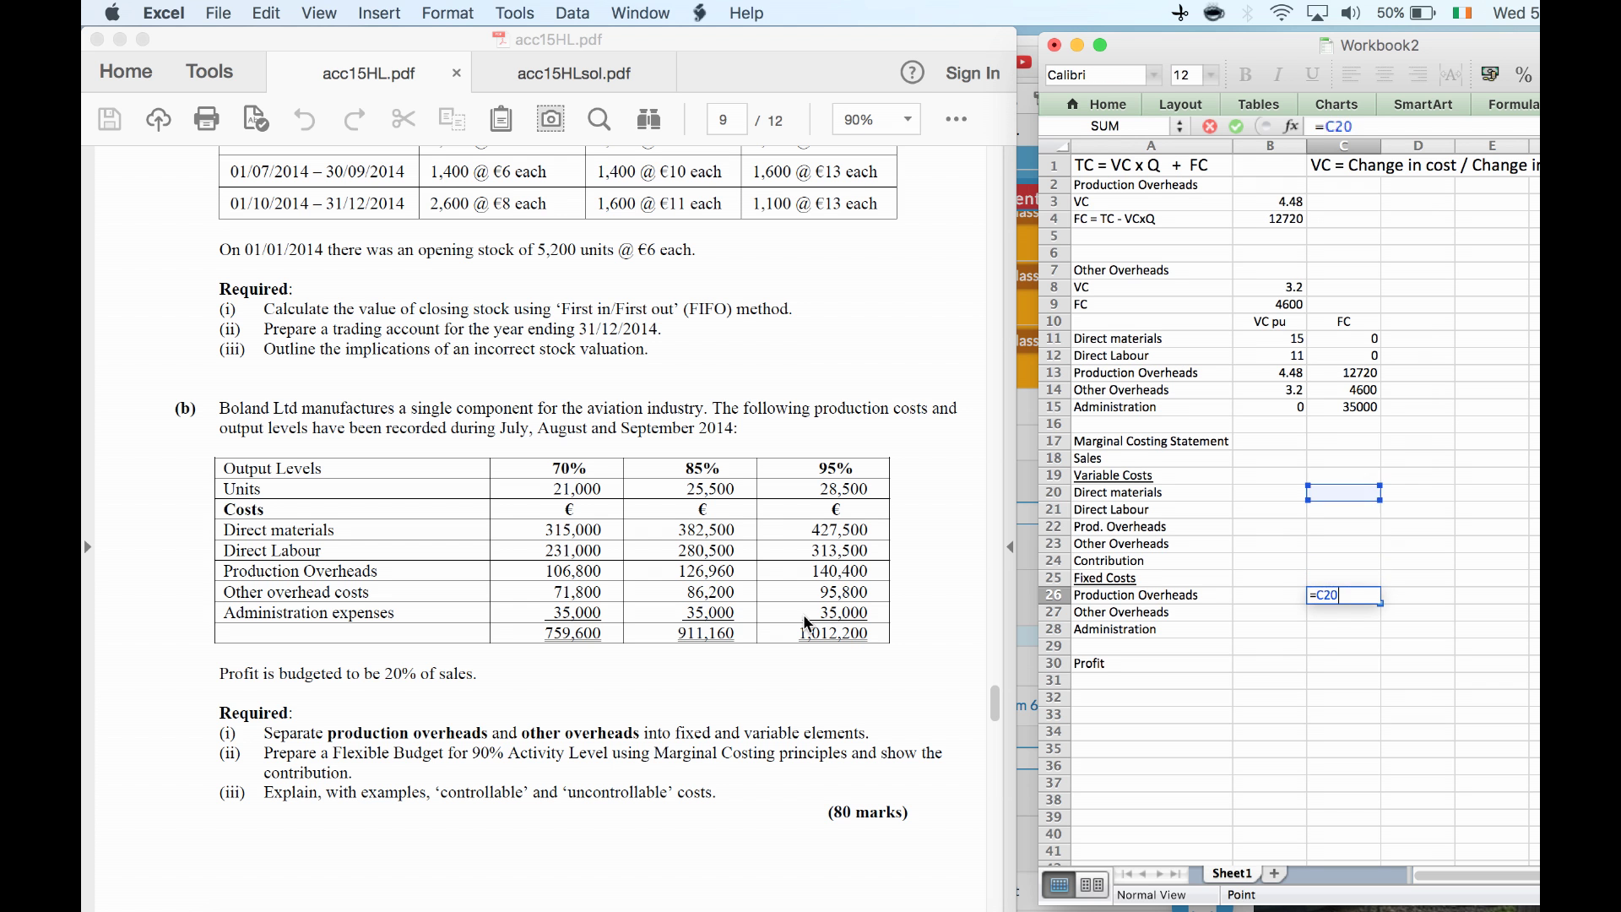
pyautogui.press('Up')
pyautogui.press('Up')
pyautogui.press('Return')
pyautogui.press('Up')
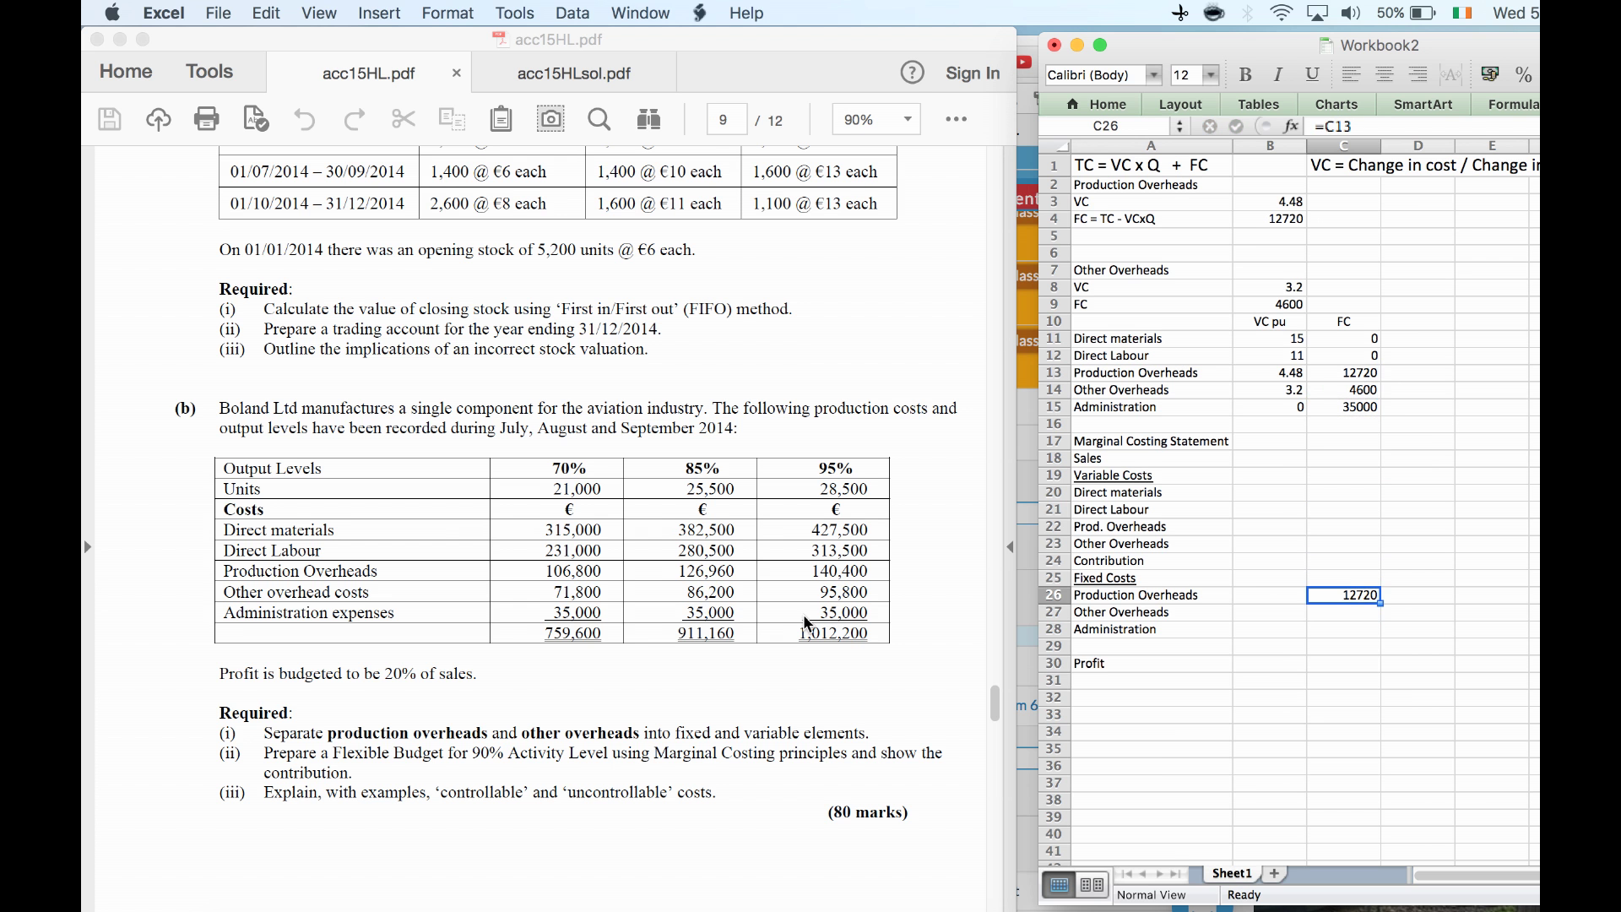
# Bring the other overheads' fixed cost into C27 of the marginal costing statement by referencing C14
pyautogui.press('Down')
pyautogui.write('=')
pyautogui.press('Up')
pyautogui.press('Up')
pyautogui.press('Up')
pyautogui.press('Up')
pyautogui.press('Up')
pyautogui.press('Up')
pyautogui.press('Up')
pyautogui.press('Up')
pyautogui.press('Up')
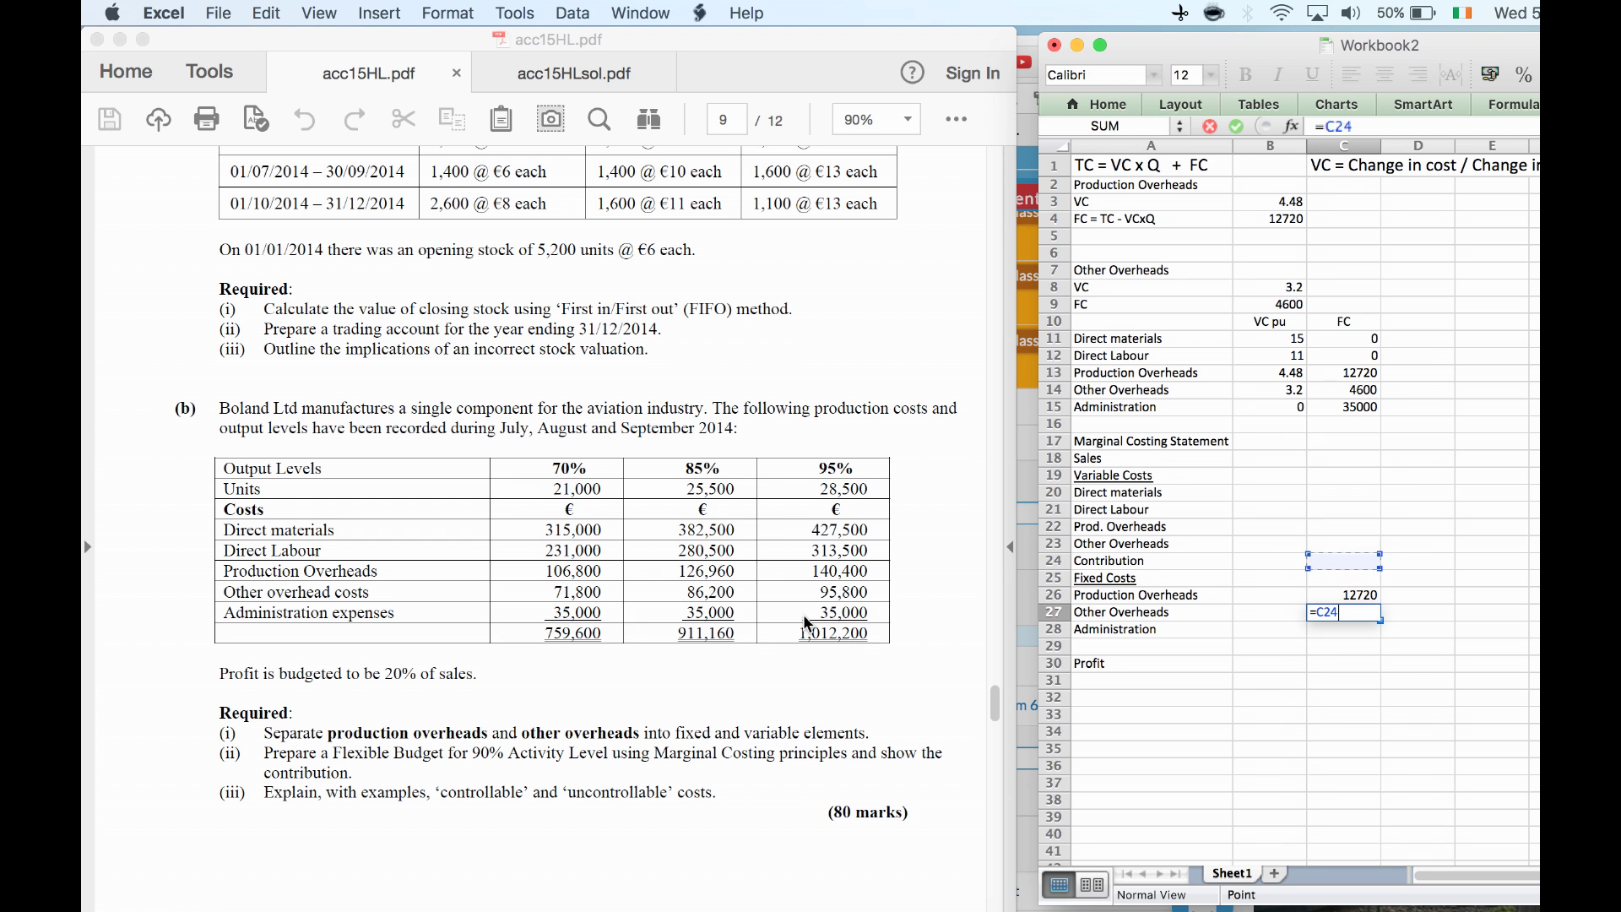
pyautogui.press('Up')
pyautogui.press('Up')
pyautogui.press('Up')
pyautogui.press('Up')
pyautogui.press('Return')
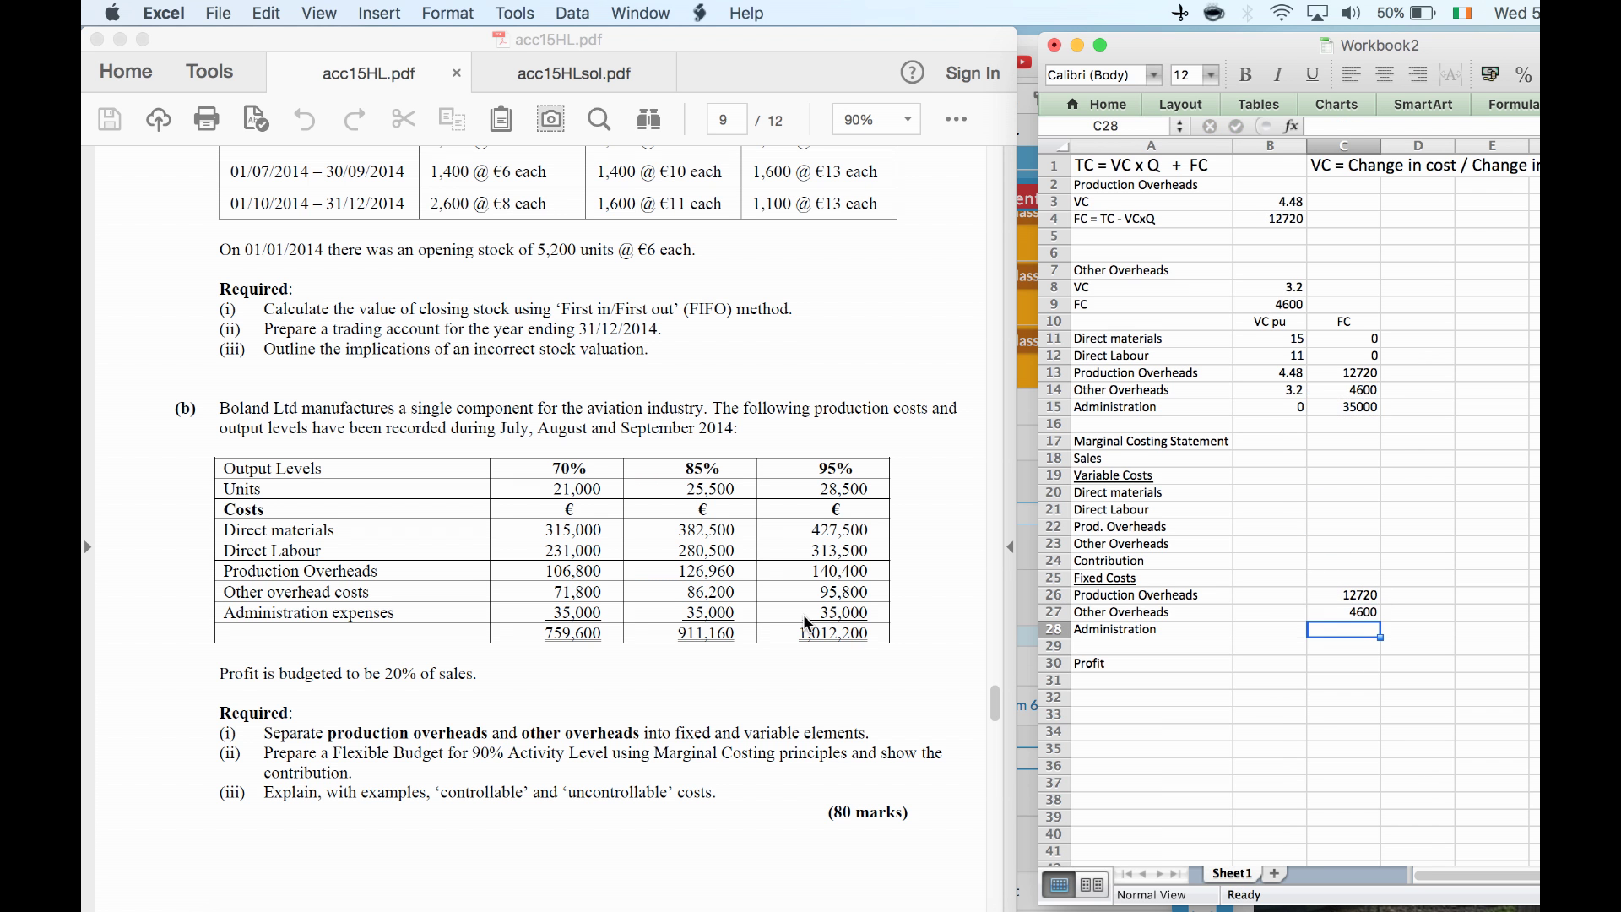
# Bring the administration fixed cost into C28 of the marginal costing statement by referencing C15
pyautogui.write('=')
pyautogui.press('Up')
pyautogui.press('Up')
pyautogui.press('Up')
pyautogui.press('Up')
pyautogui.press('Up')
pyautogui.press('Up')
pyautogui.press('Up')
pyautogui.press('Up')
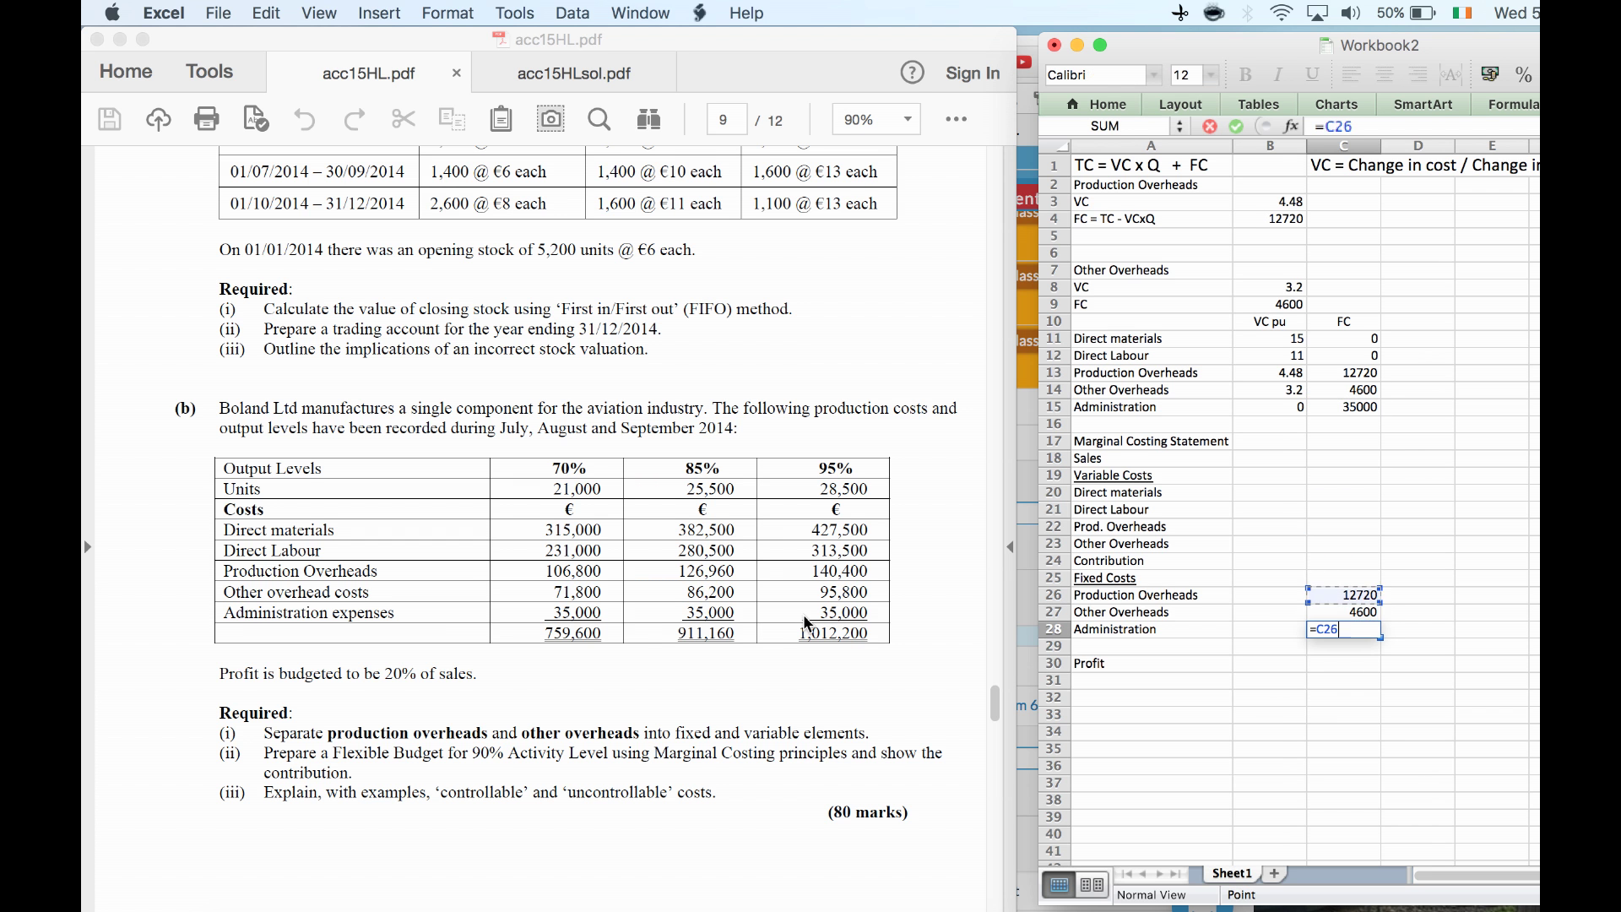
pyautogui.press('Up')
pyautogui.press('Up')
pyautogui.press('Up')
pyautogui.press('Up')
pyautogui.press('Up')
pyautogui.press('Return')
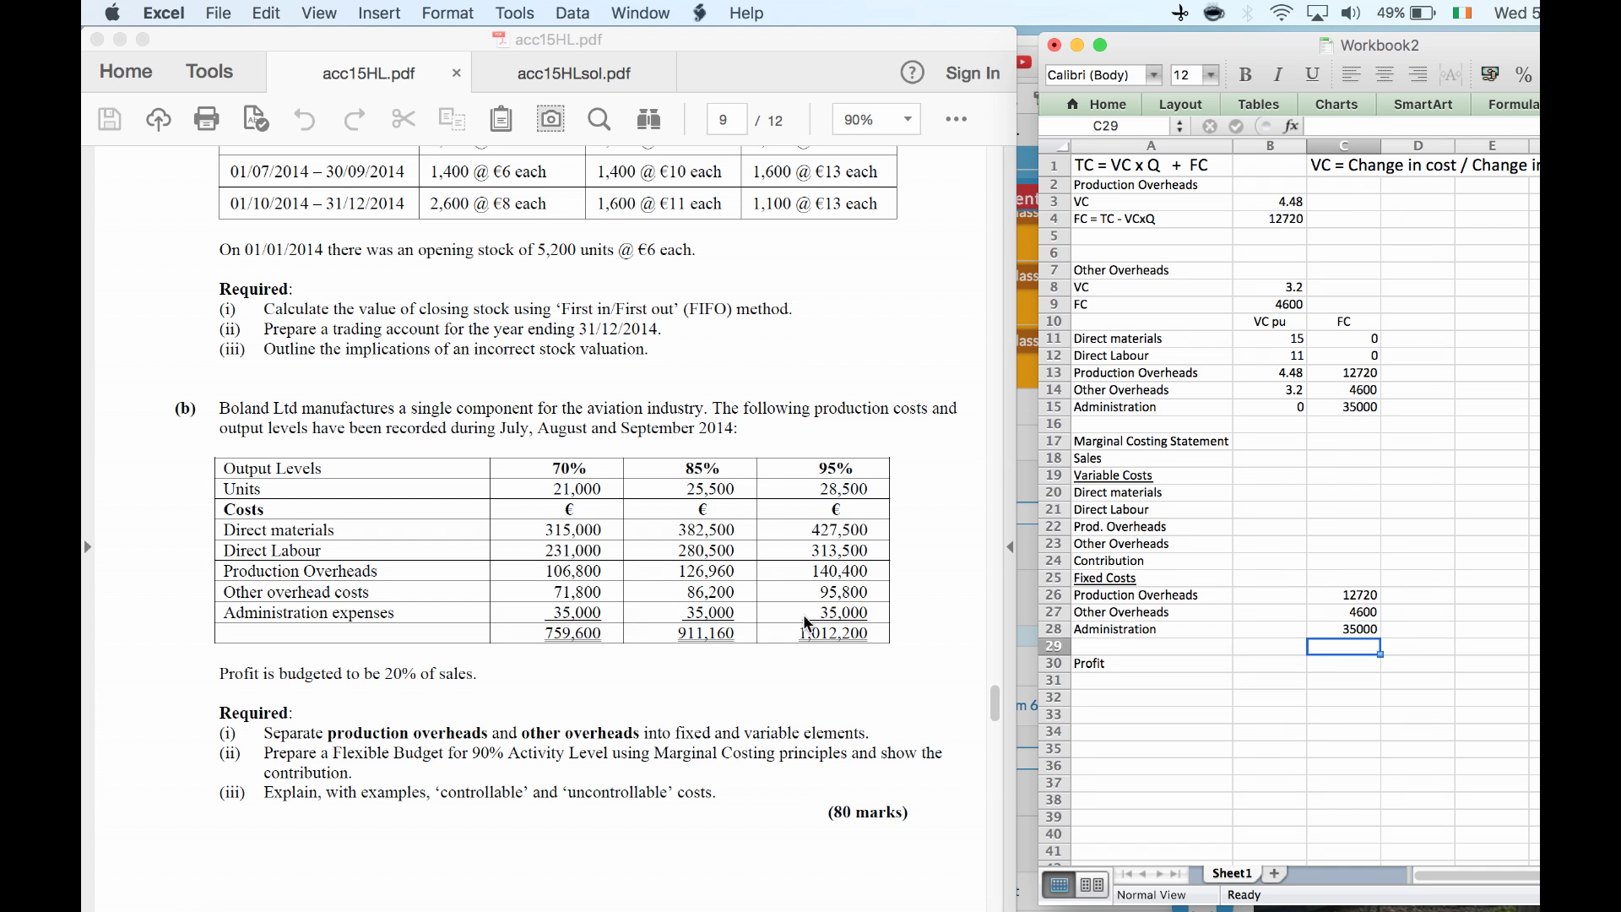
# Total the fixed costs in D28 with a SUM of C26:C28
pyautogui.press('Up')
pyautogui.press('Right')
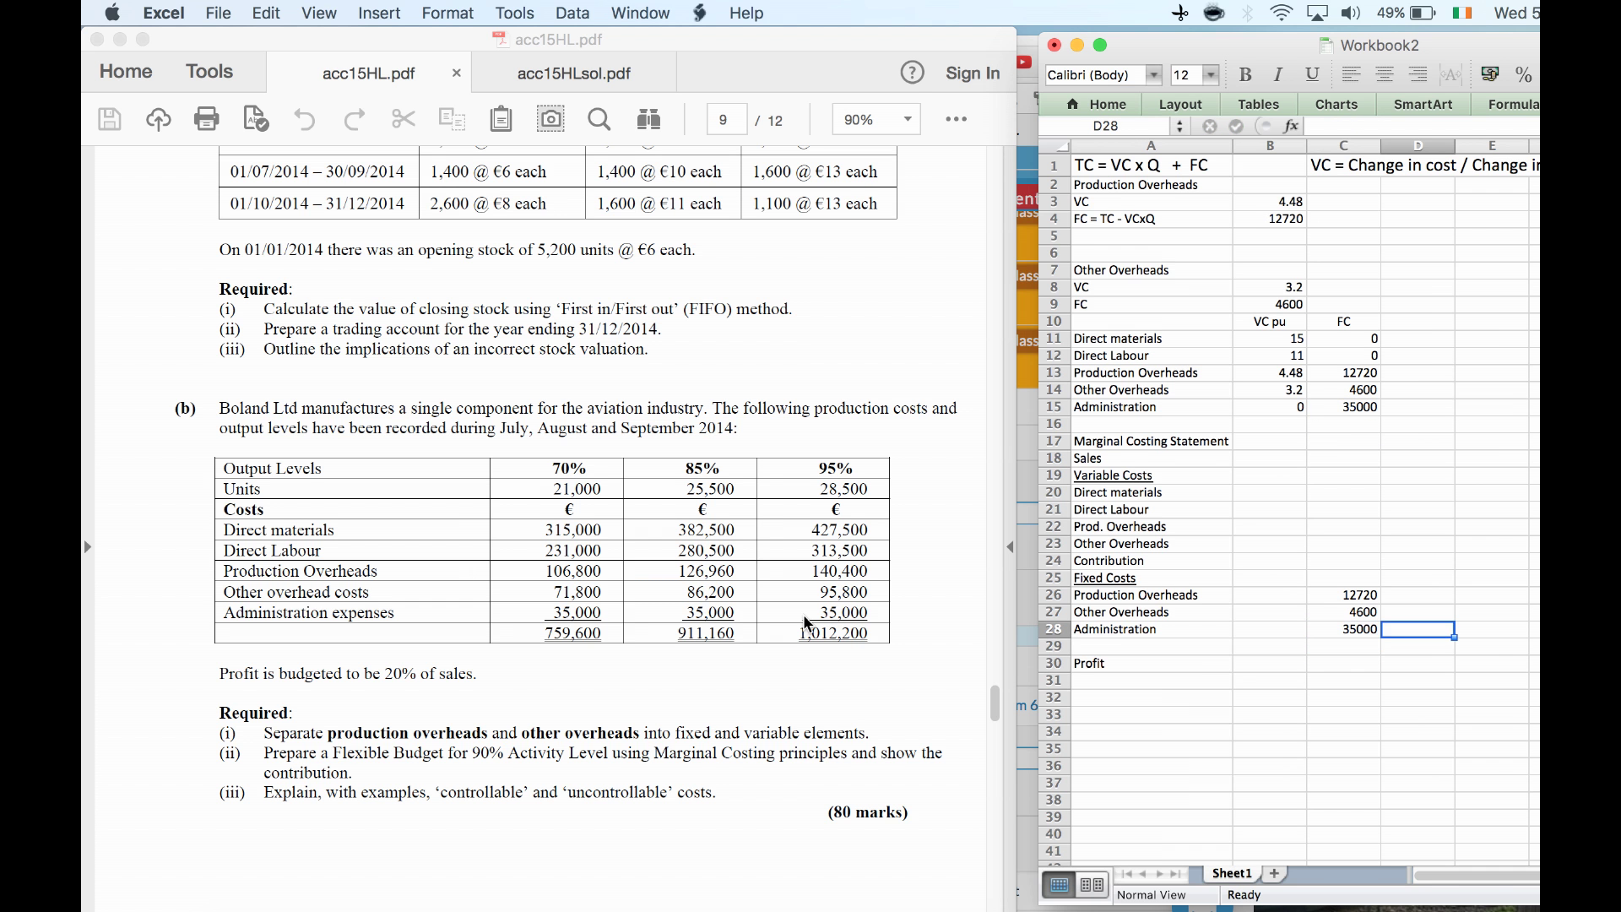
pyautogui.write('=sum(')
pyautogui.press('Left')
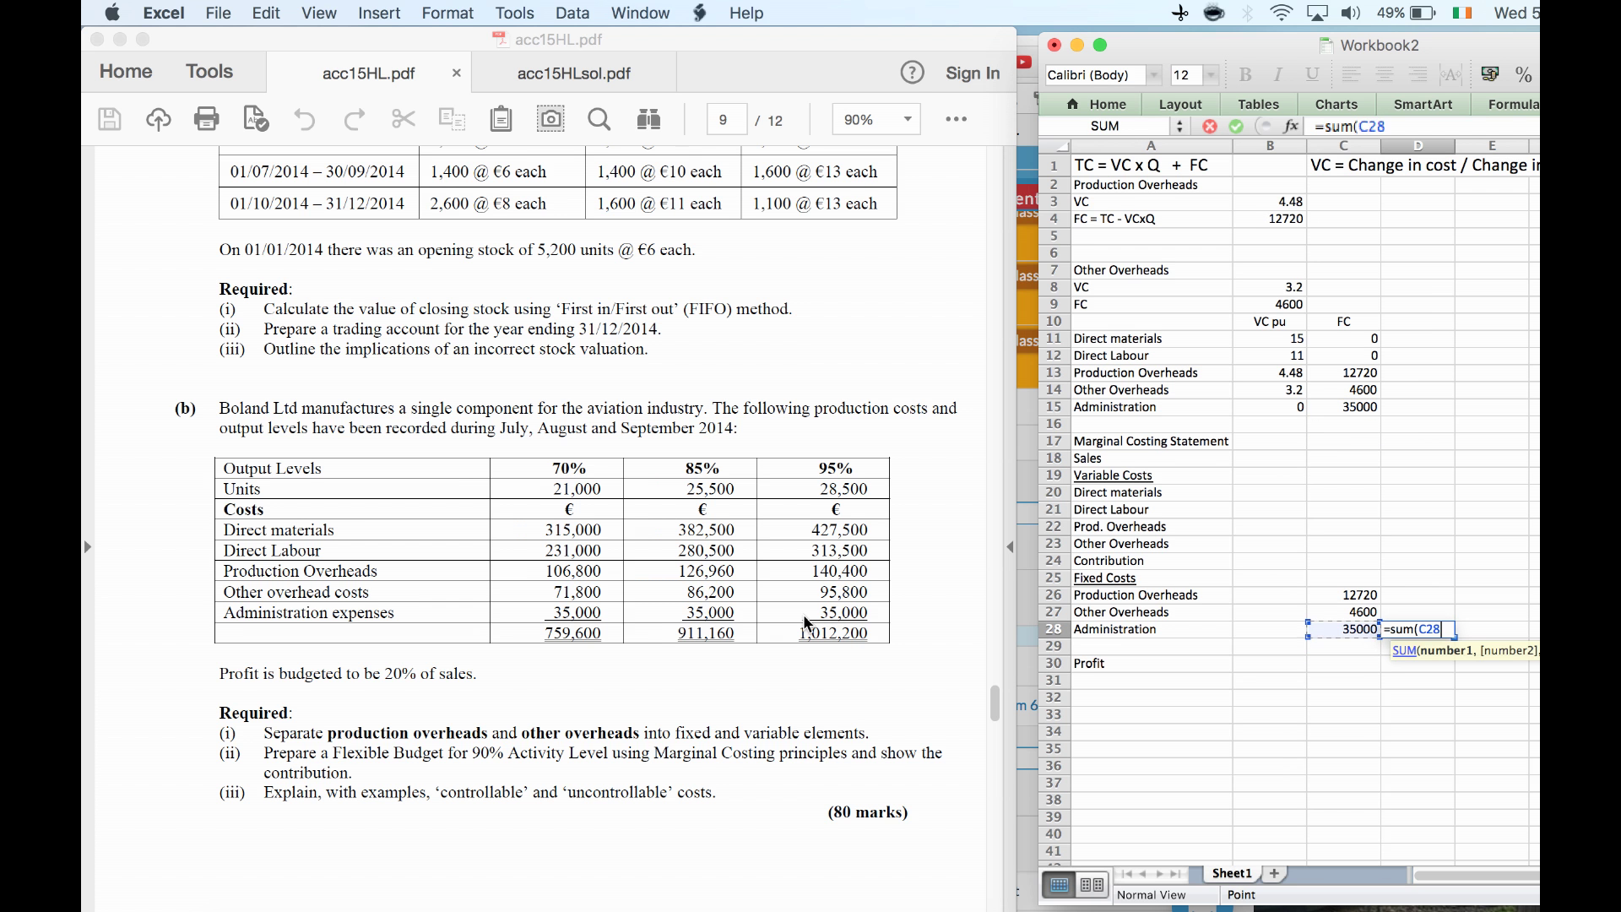
pyautogui.hotkey('shift', 'Up')
pyautogui.hotkey('shift', 'Up')
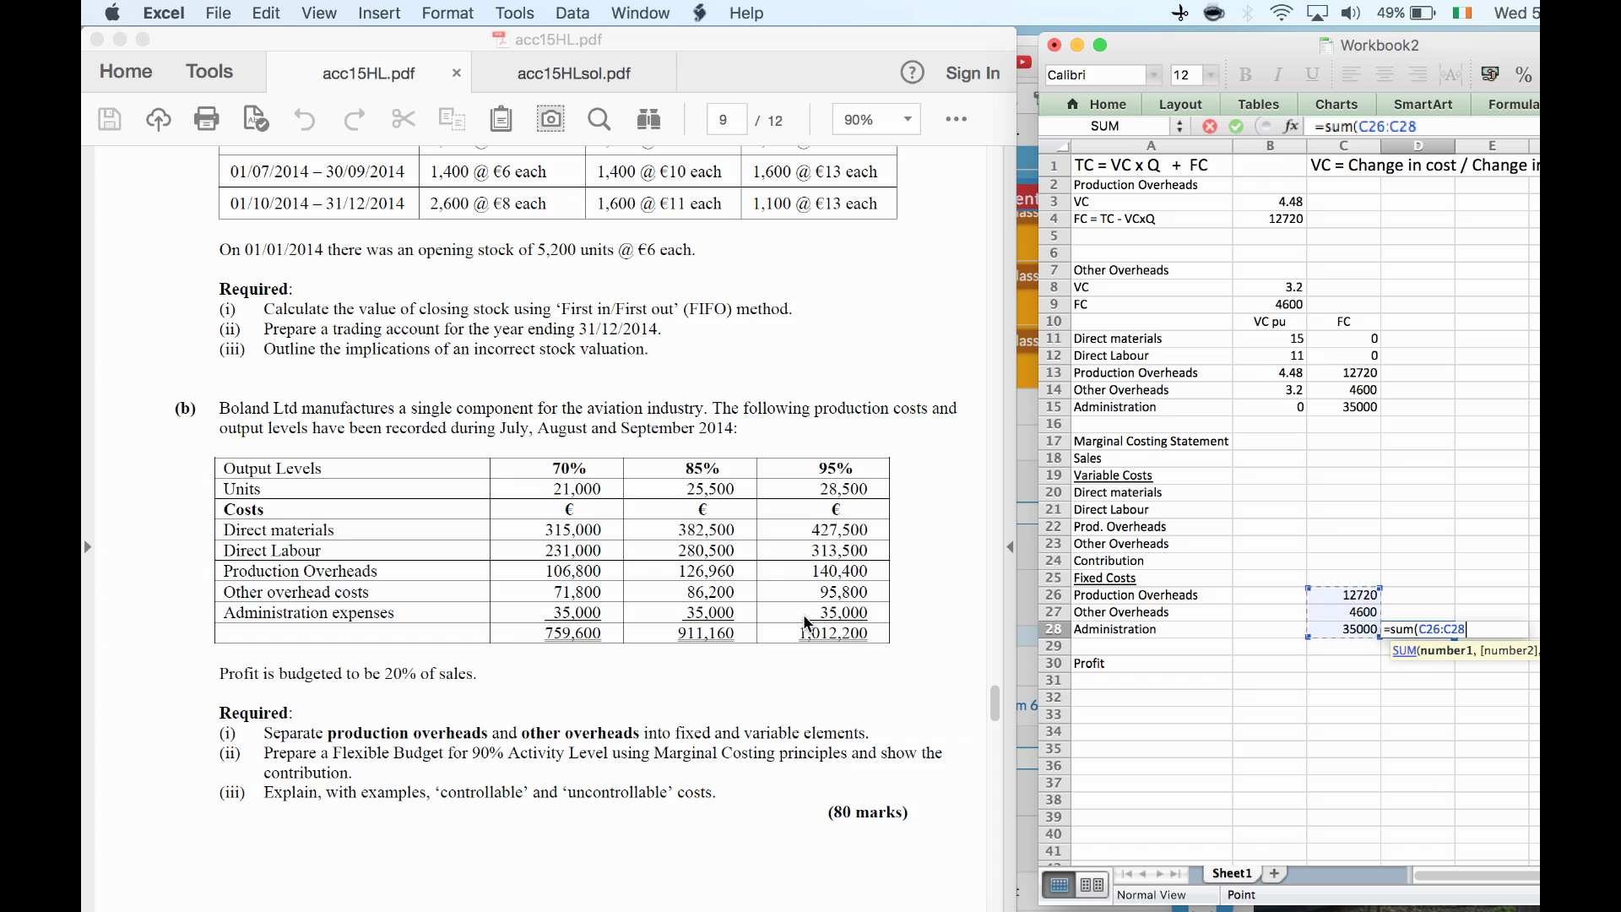
pyautogui.press('Return')
# Select D12 beside the cost table, then switch to Acrobat Reader to check the activity level required for the flexible budget
pyautogui.press('Up')
pyautogui.press('Up')
pyautogui.press('Up')
pyautogui.press('Up')
pyautogui.press('Up')
pyautogui.press('Up')
pyautogui.press('Up')
pyautogui.press('Up')
pyautogui.press('Up')
pyautogui.press('Up')
pyautogui.press('Up')
pyautogui.press('Up')
pyautogui.press('Up')
pyautogui.press('Up')
pyautogui.press('Up')
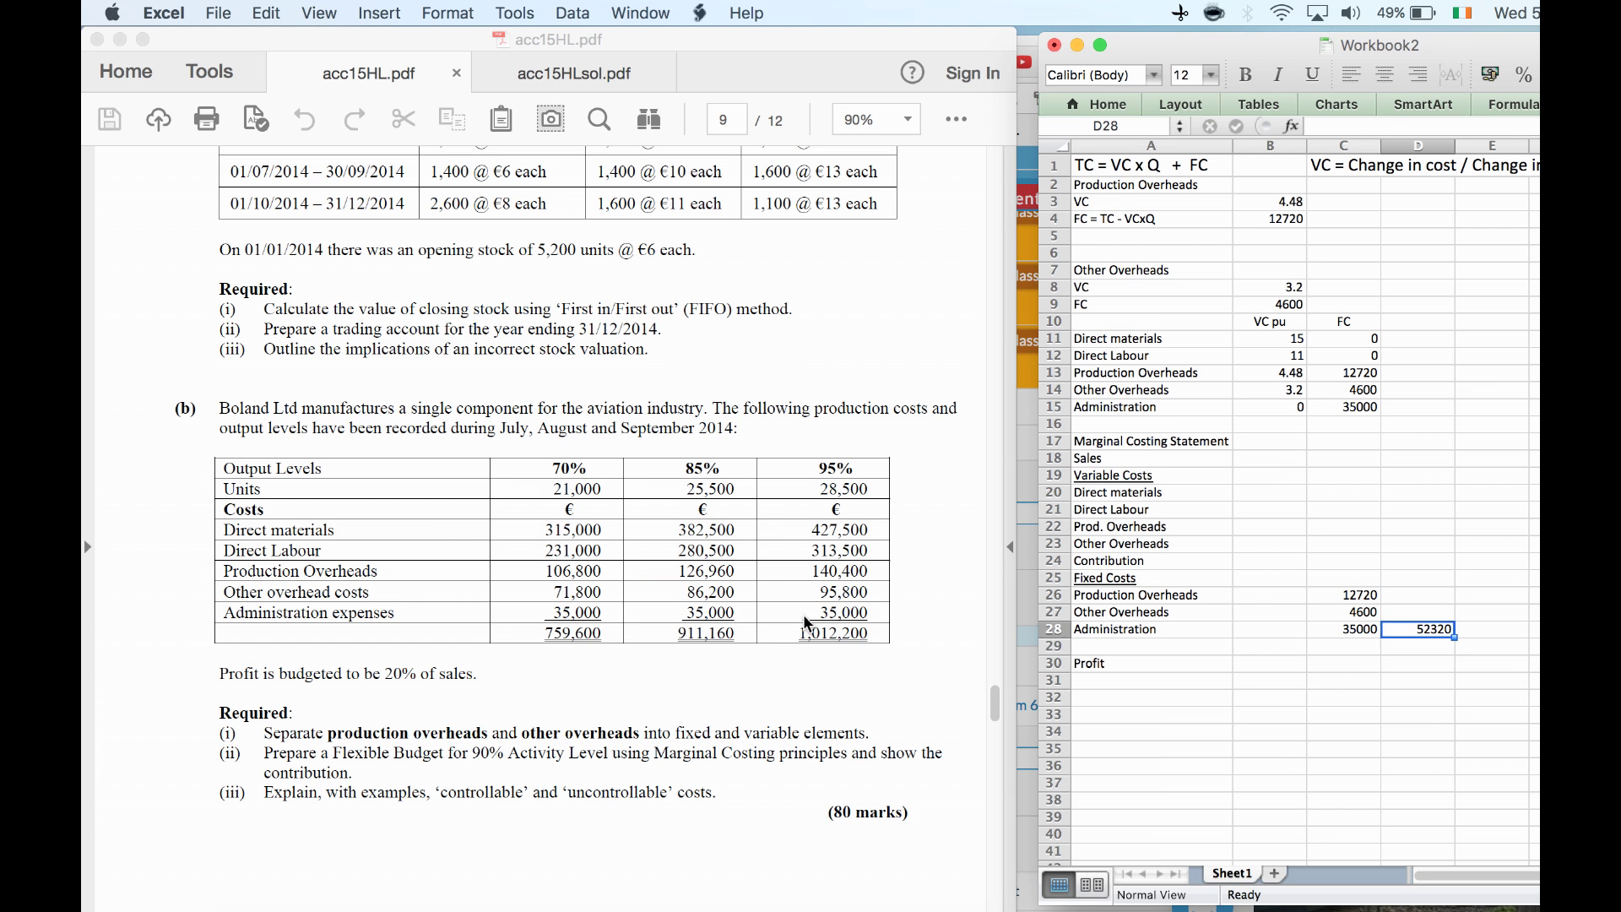
pyautogui.press('Up')
pyautogui.press('Up')
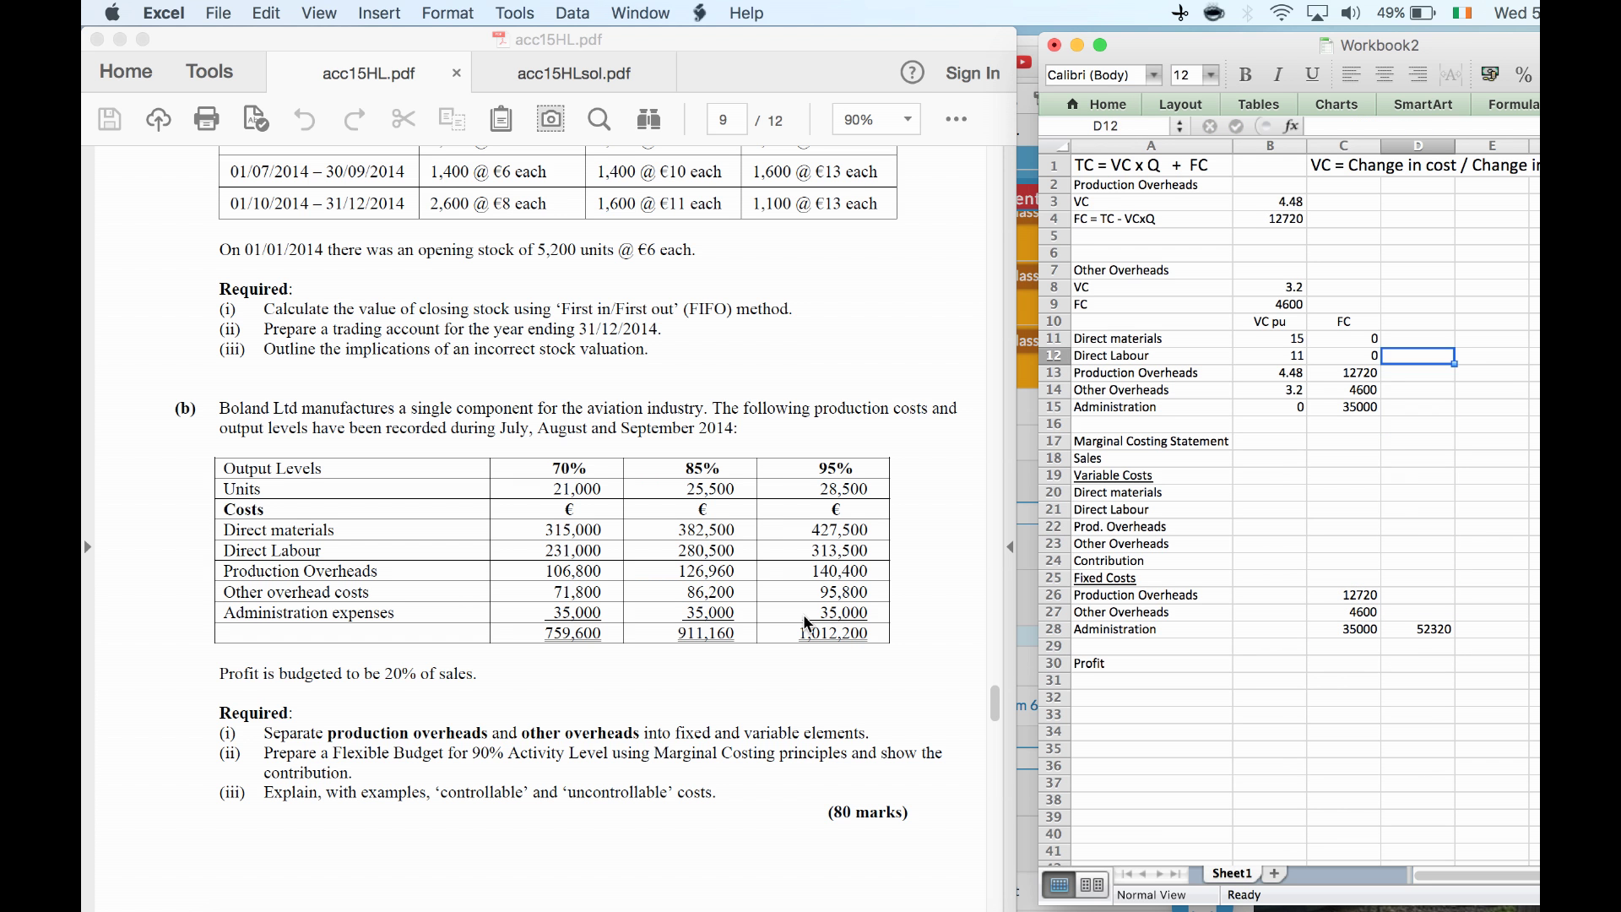
pyautogui.click(806, 623)
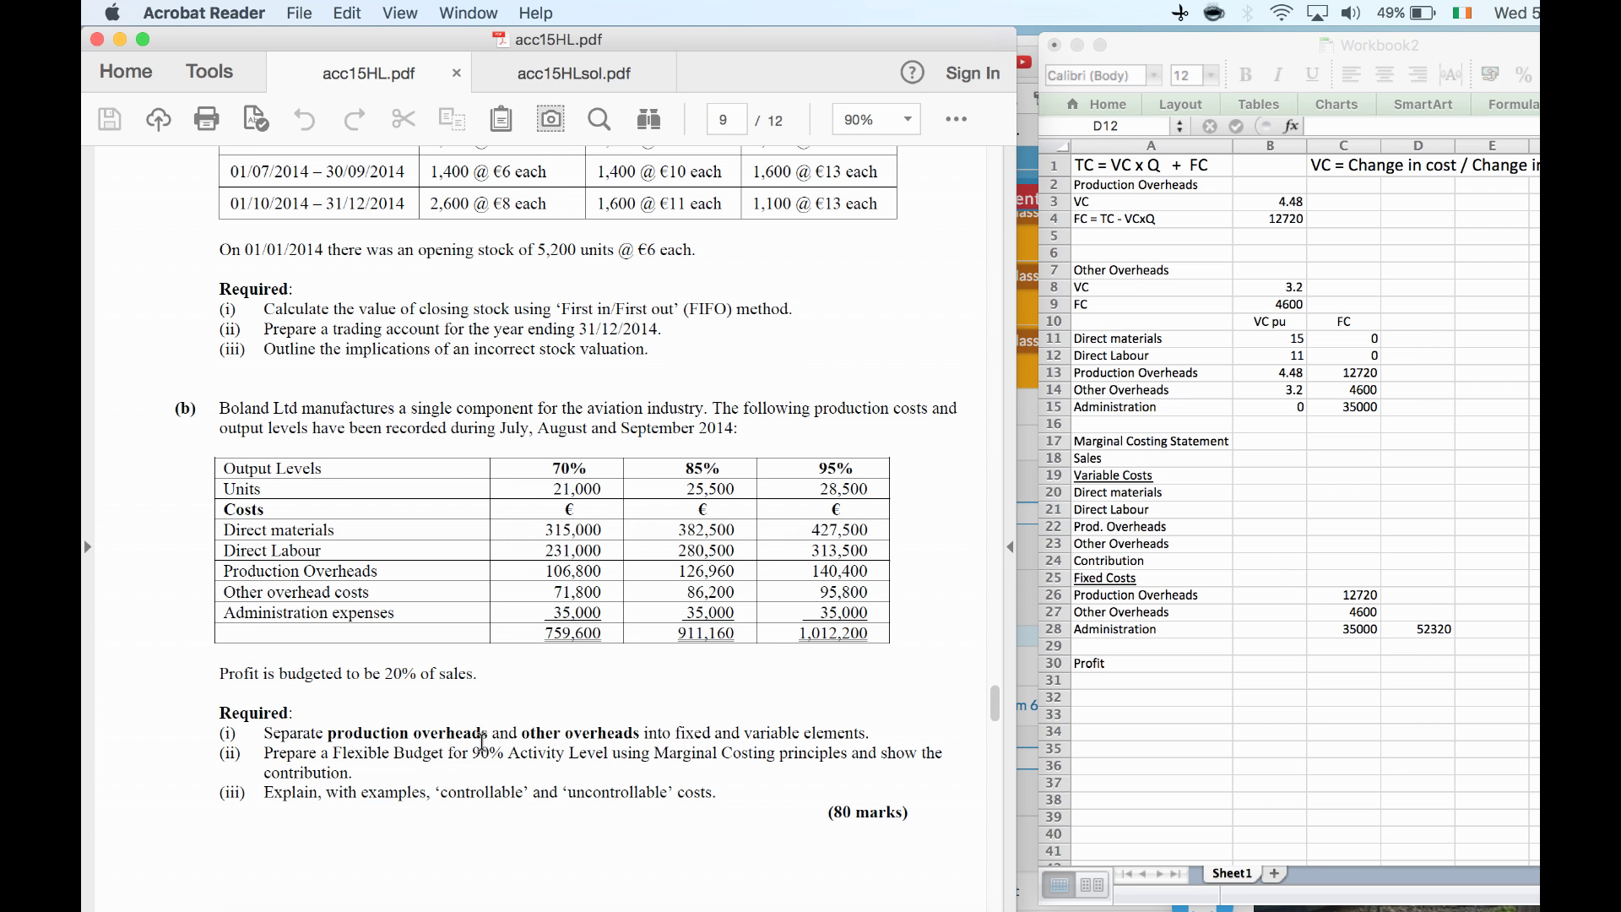
# Add the column heading 90% in D10 beside the FC heading of the cost table
pyautogui.click(1405, 284)
pyautogui.press('Up')
pyautogui.press('Up')
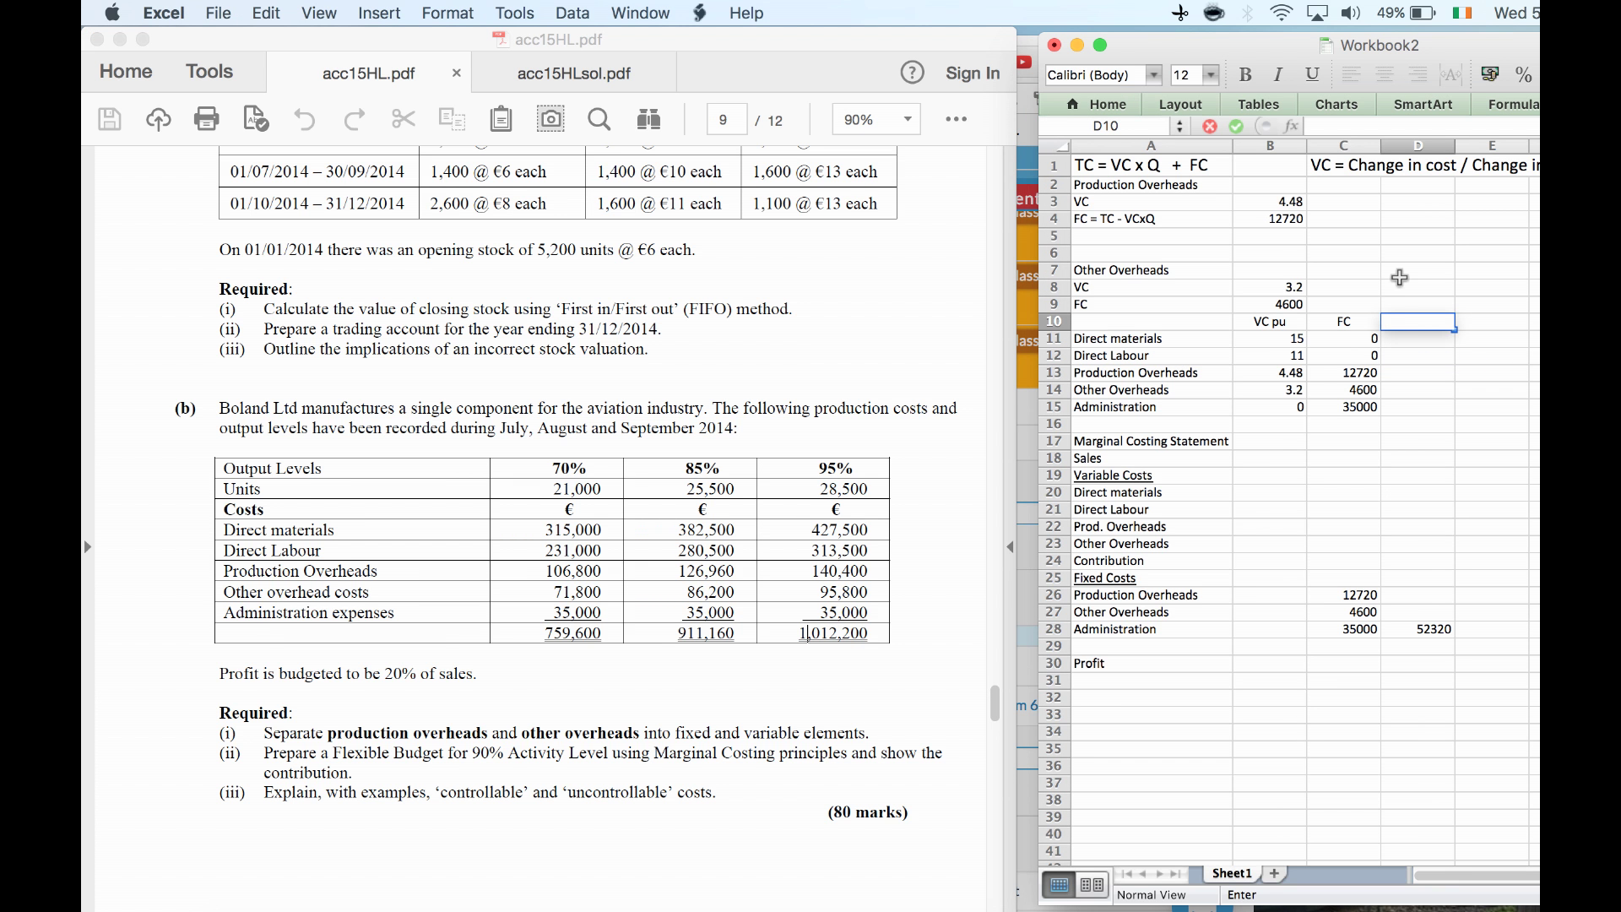
pyautogui.write('90%')
pyautogui.press('Return')
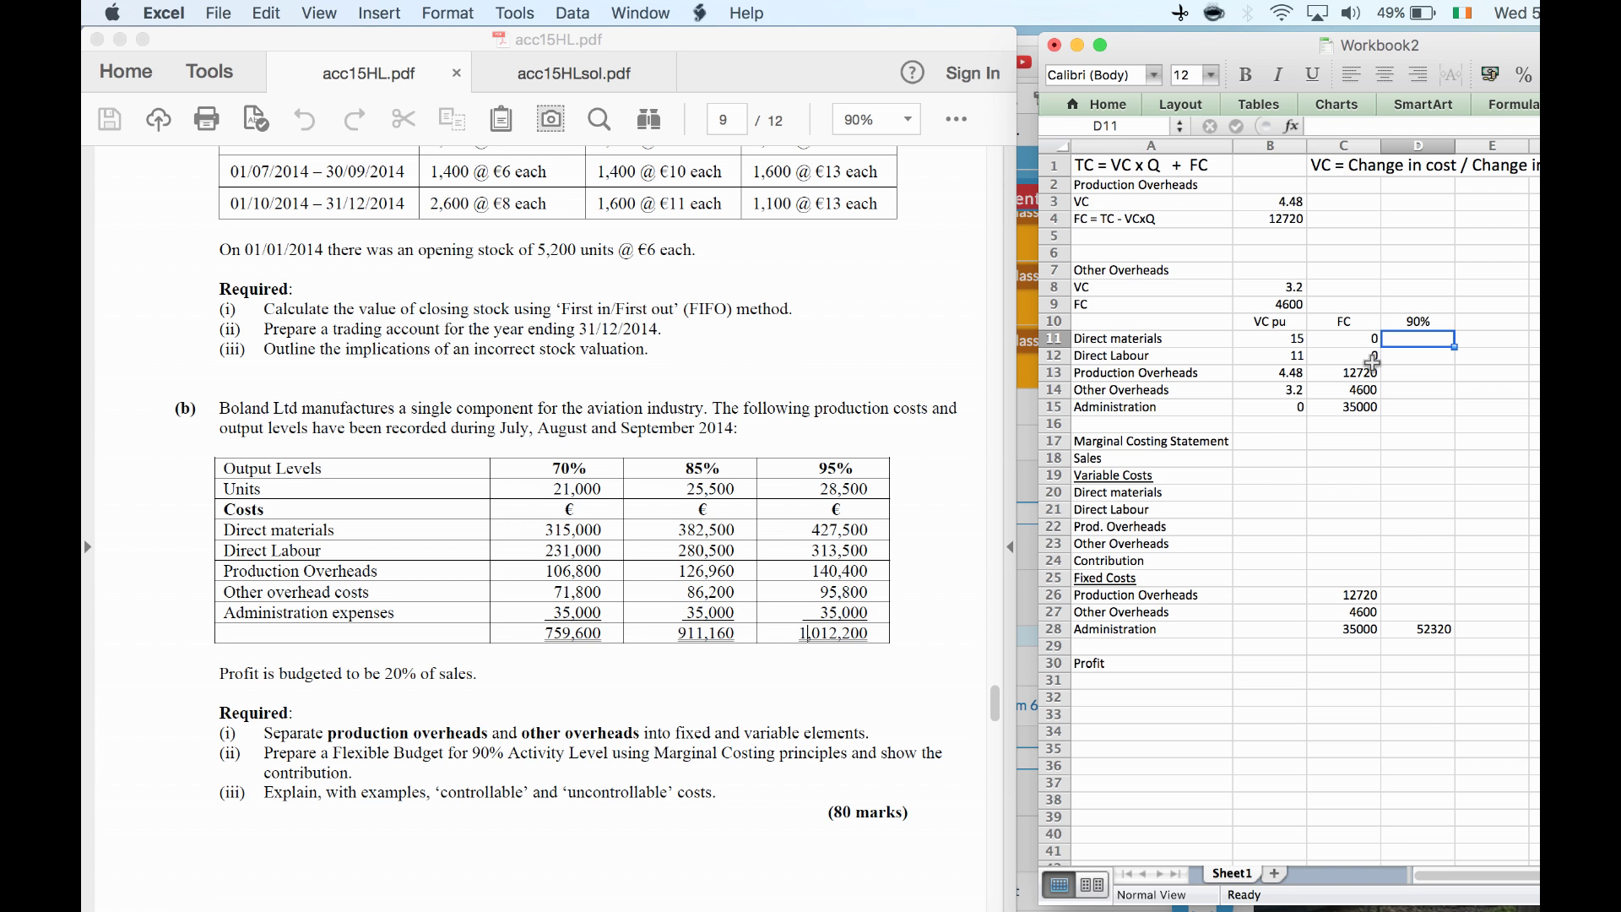
# Note the unit calculation method in F10 as "21000/70 = 1% x 90 = 90"
pyautogui.press('Right')
pyautogui.press('Right')
pyautogui.press('Up')
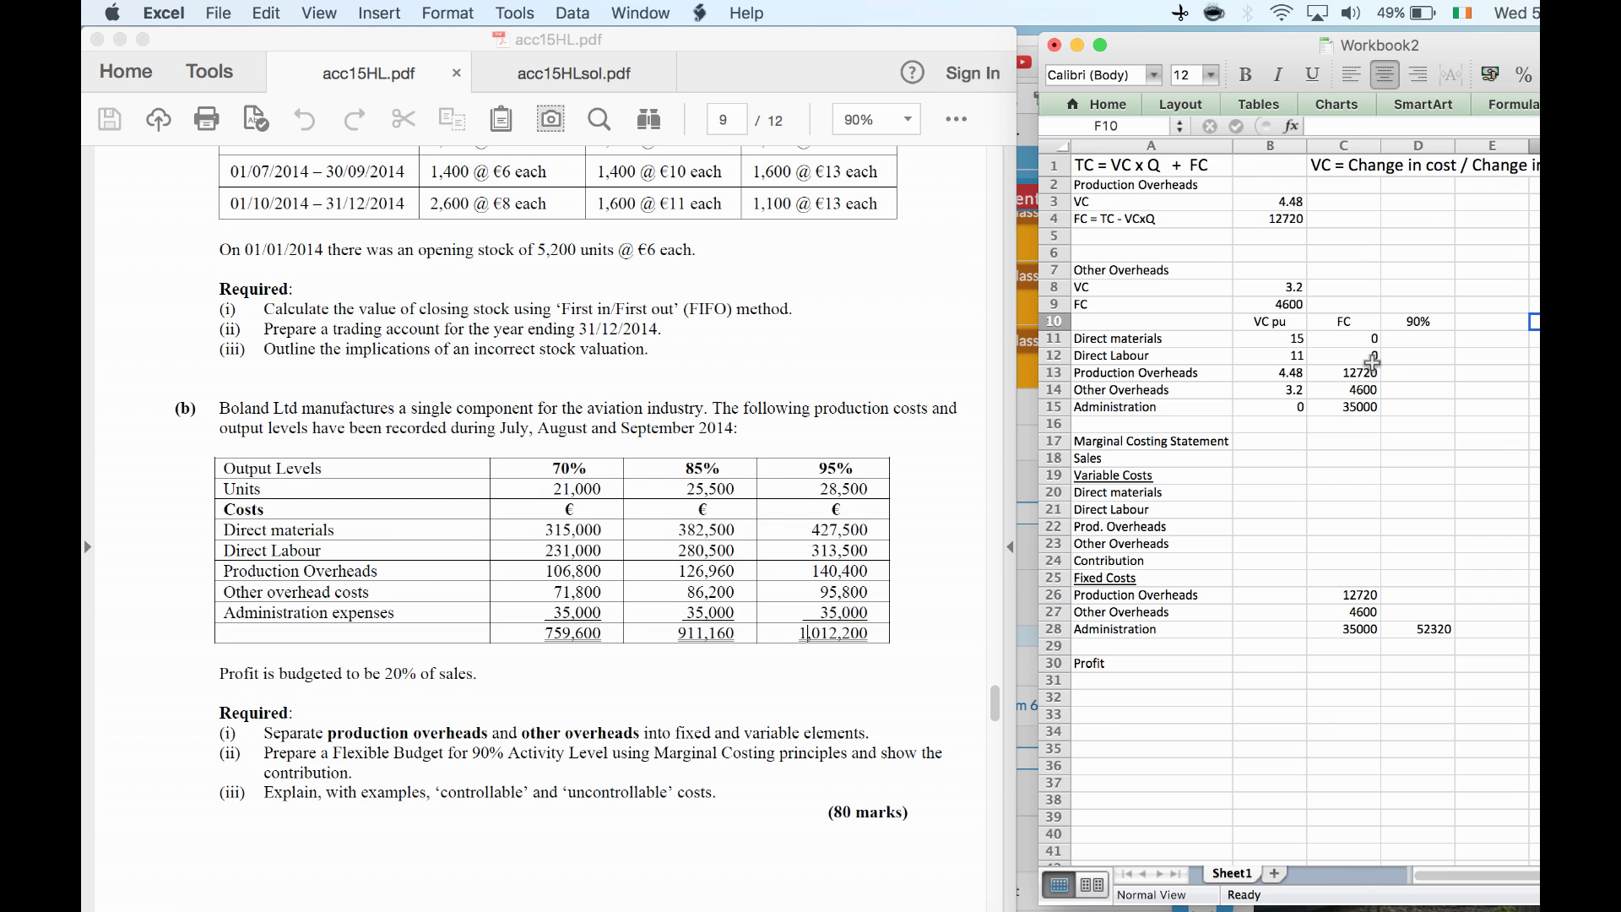
pyautogui.write('21')
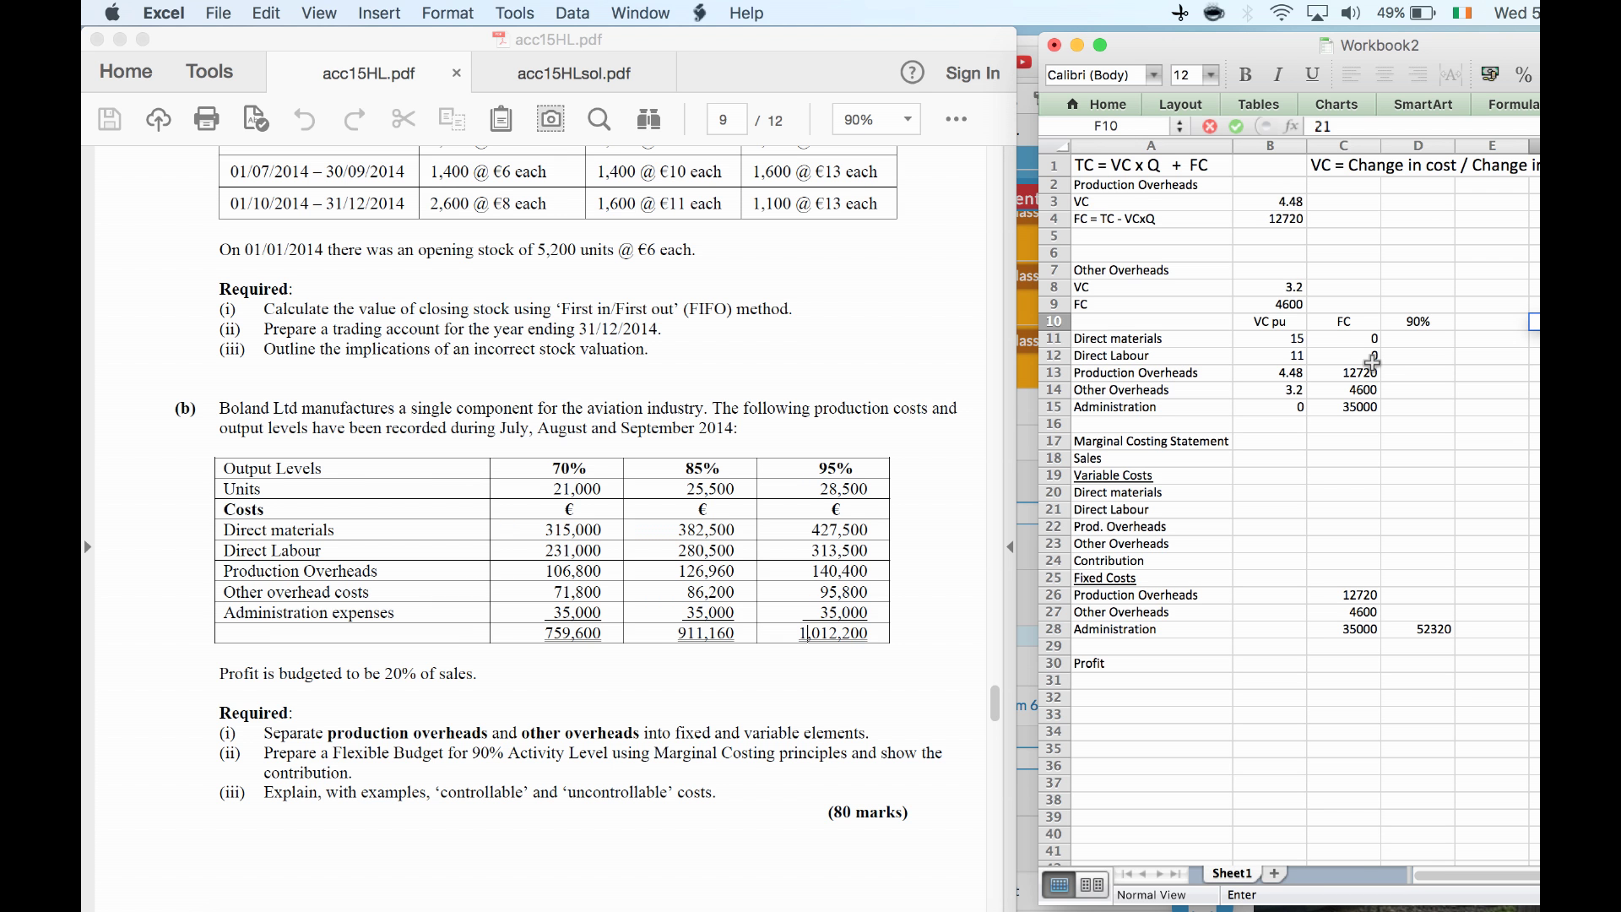
pyautogui.write('000/70 = 1%')
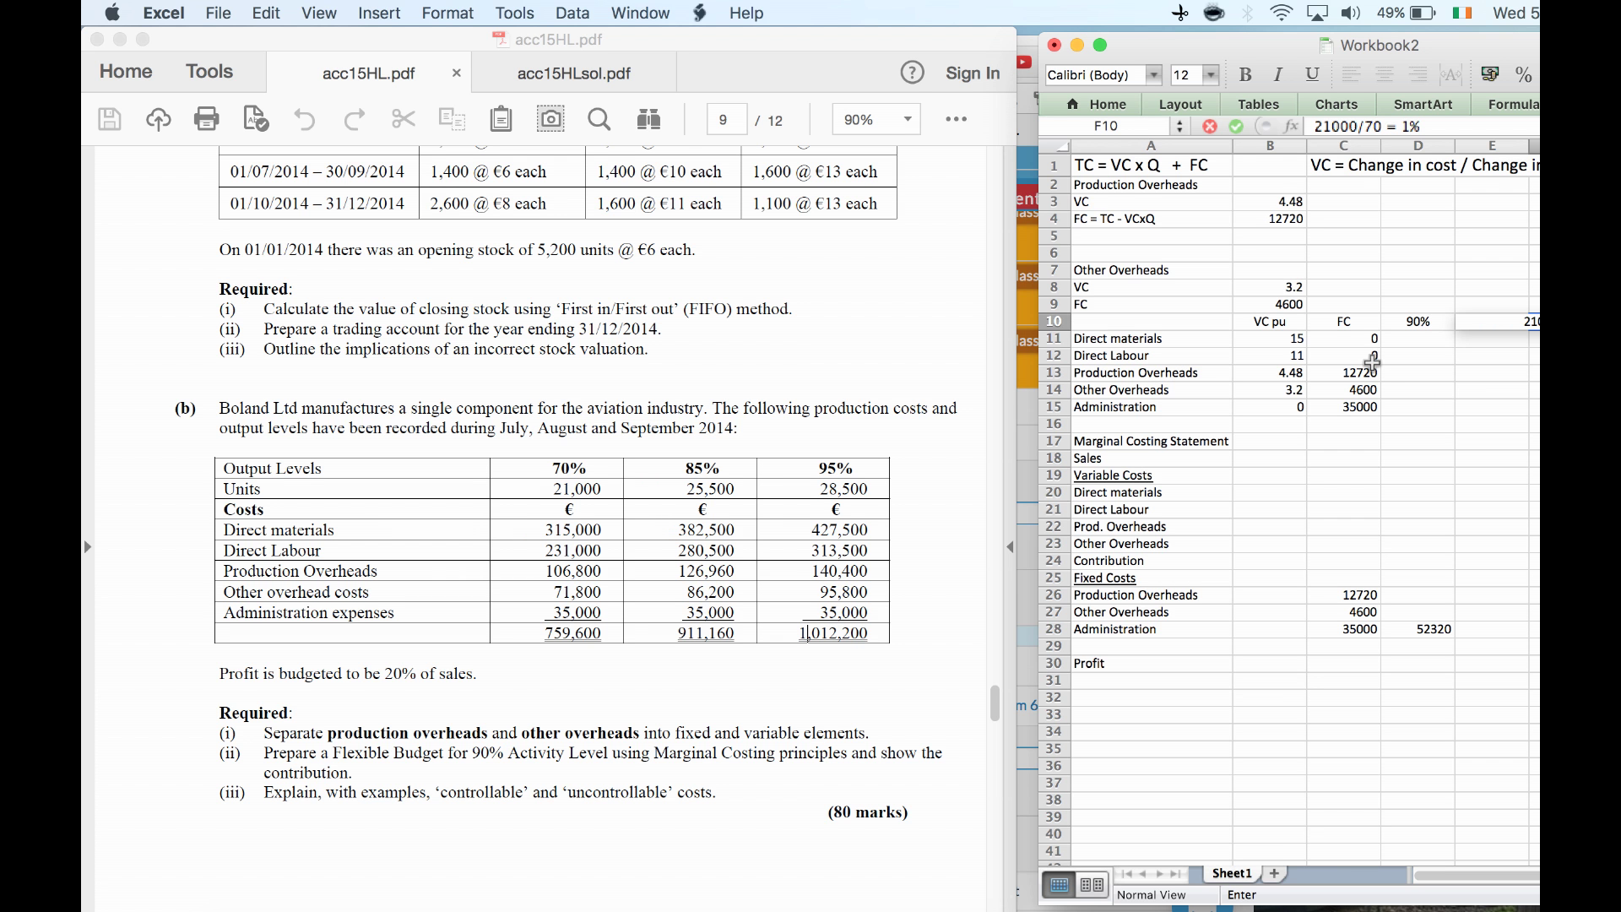
pyautogui.write(' x 90 = 90')
pyautogui.press('Return')
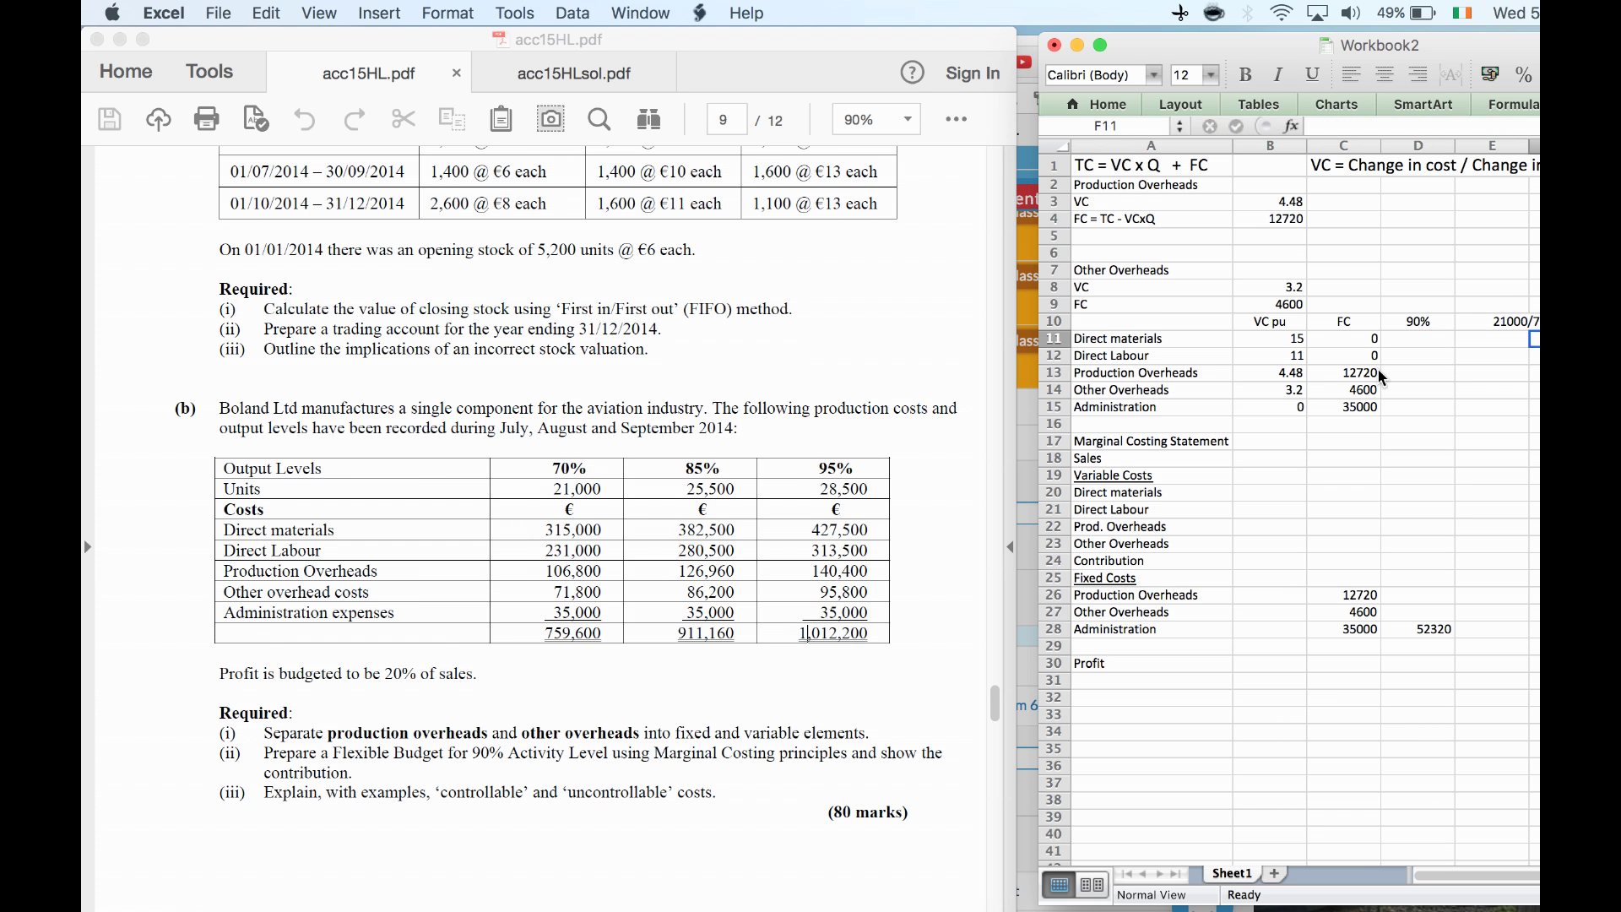
# Enter the activity-level units formula =210000/70*90 in E11
pyautogui.press('Left')
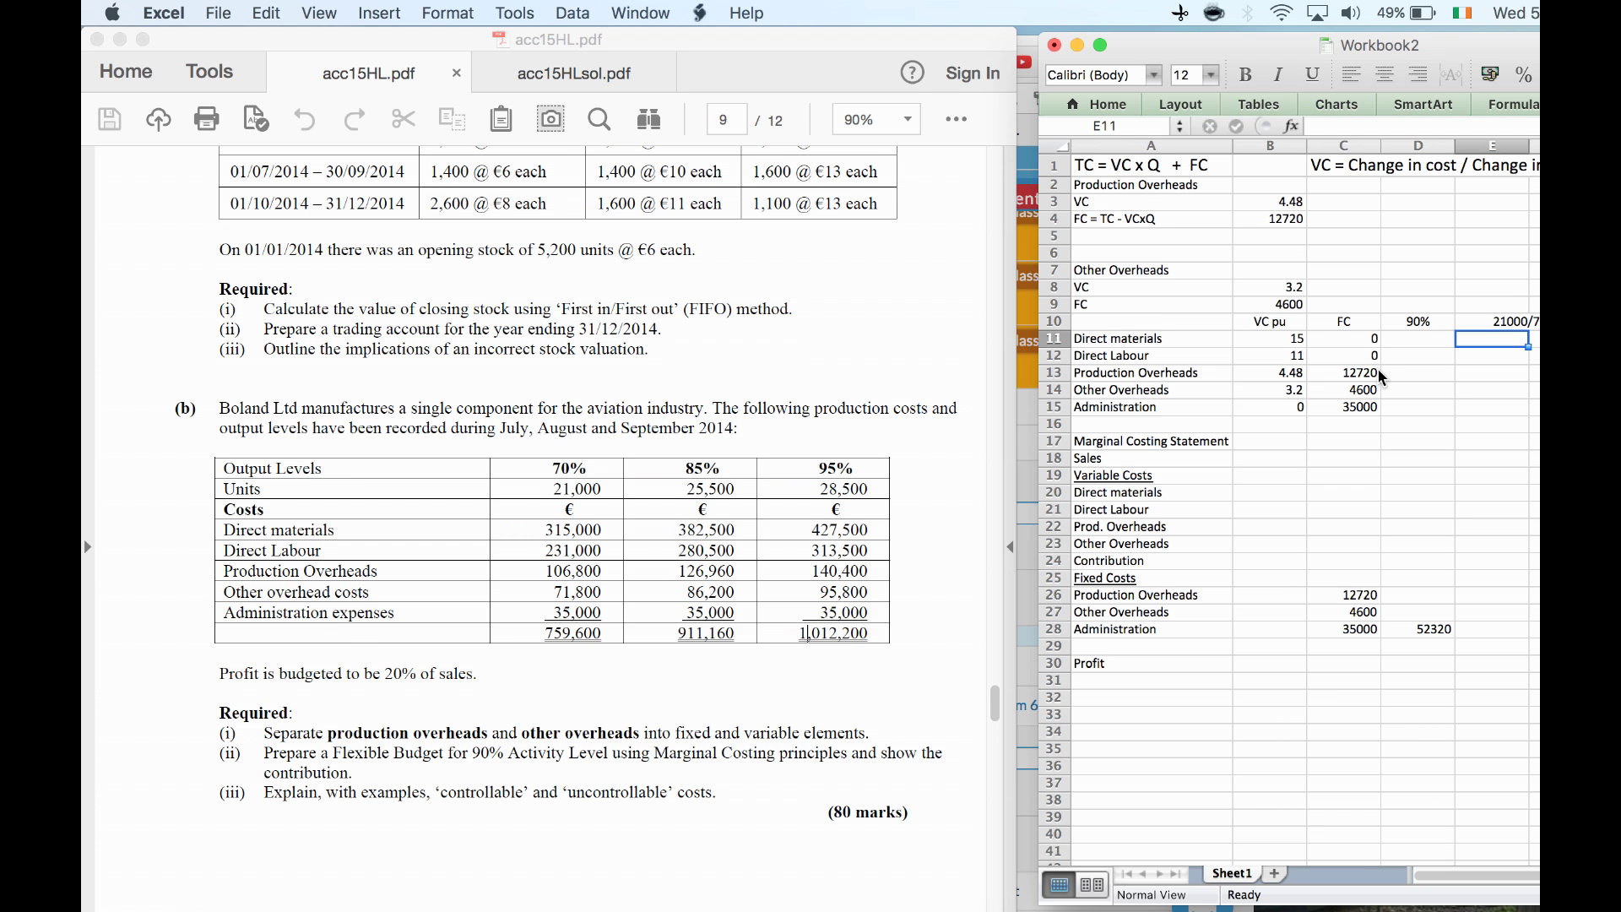
pyautogui.write('=')
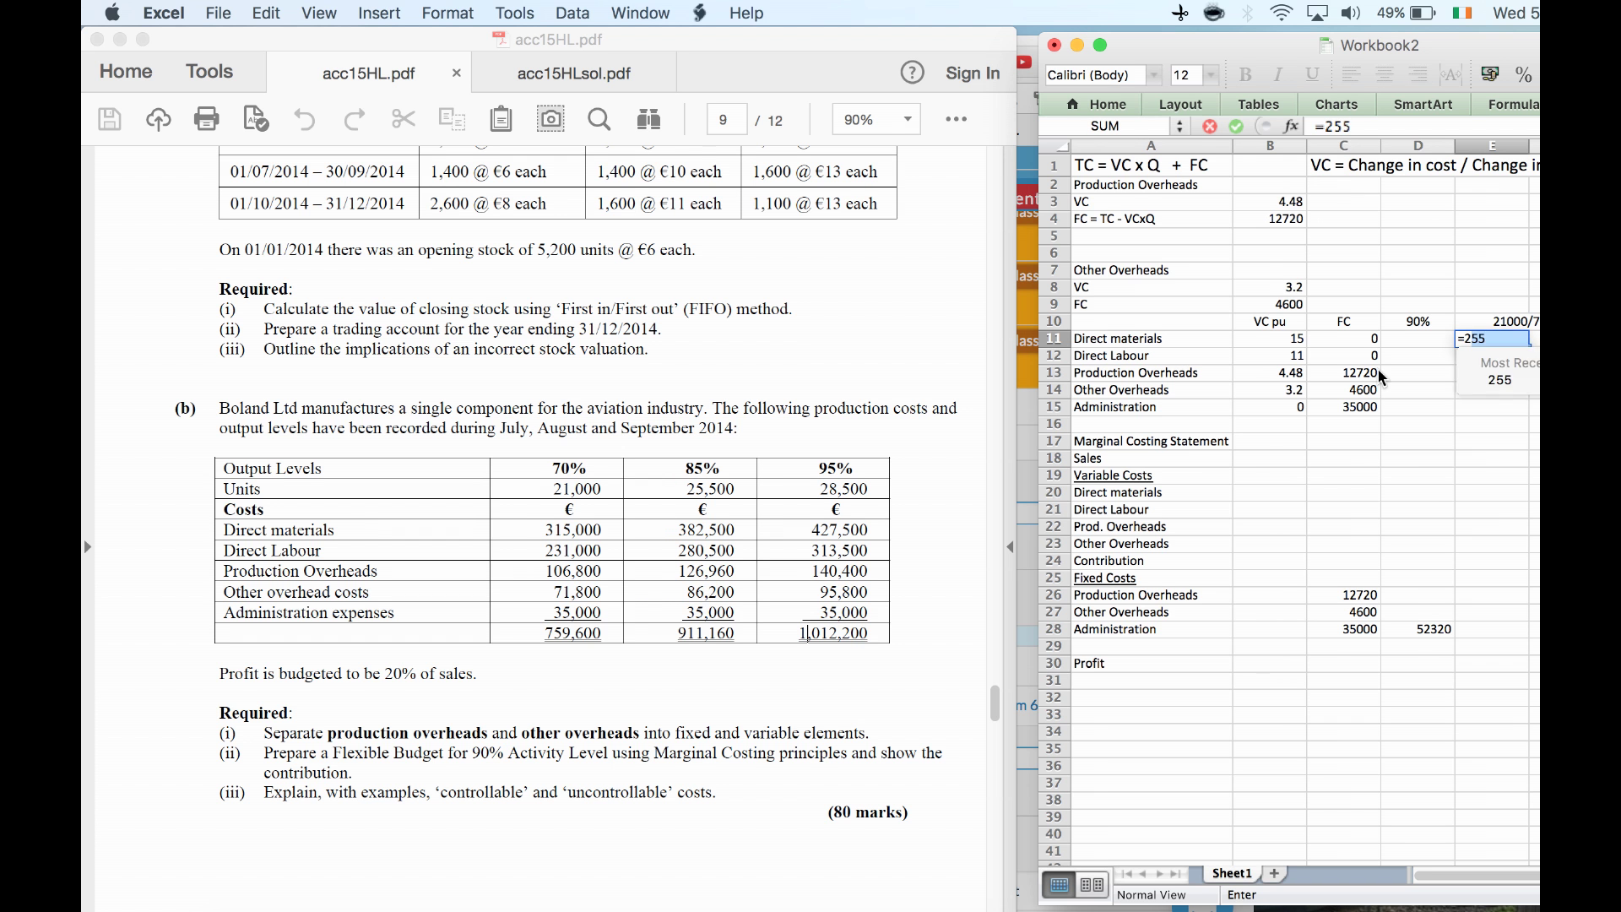
pyautogui.write('210000')
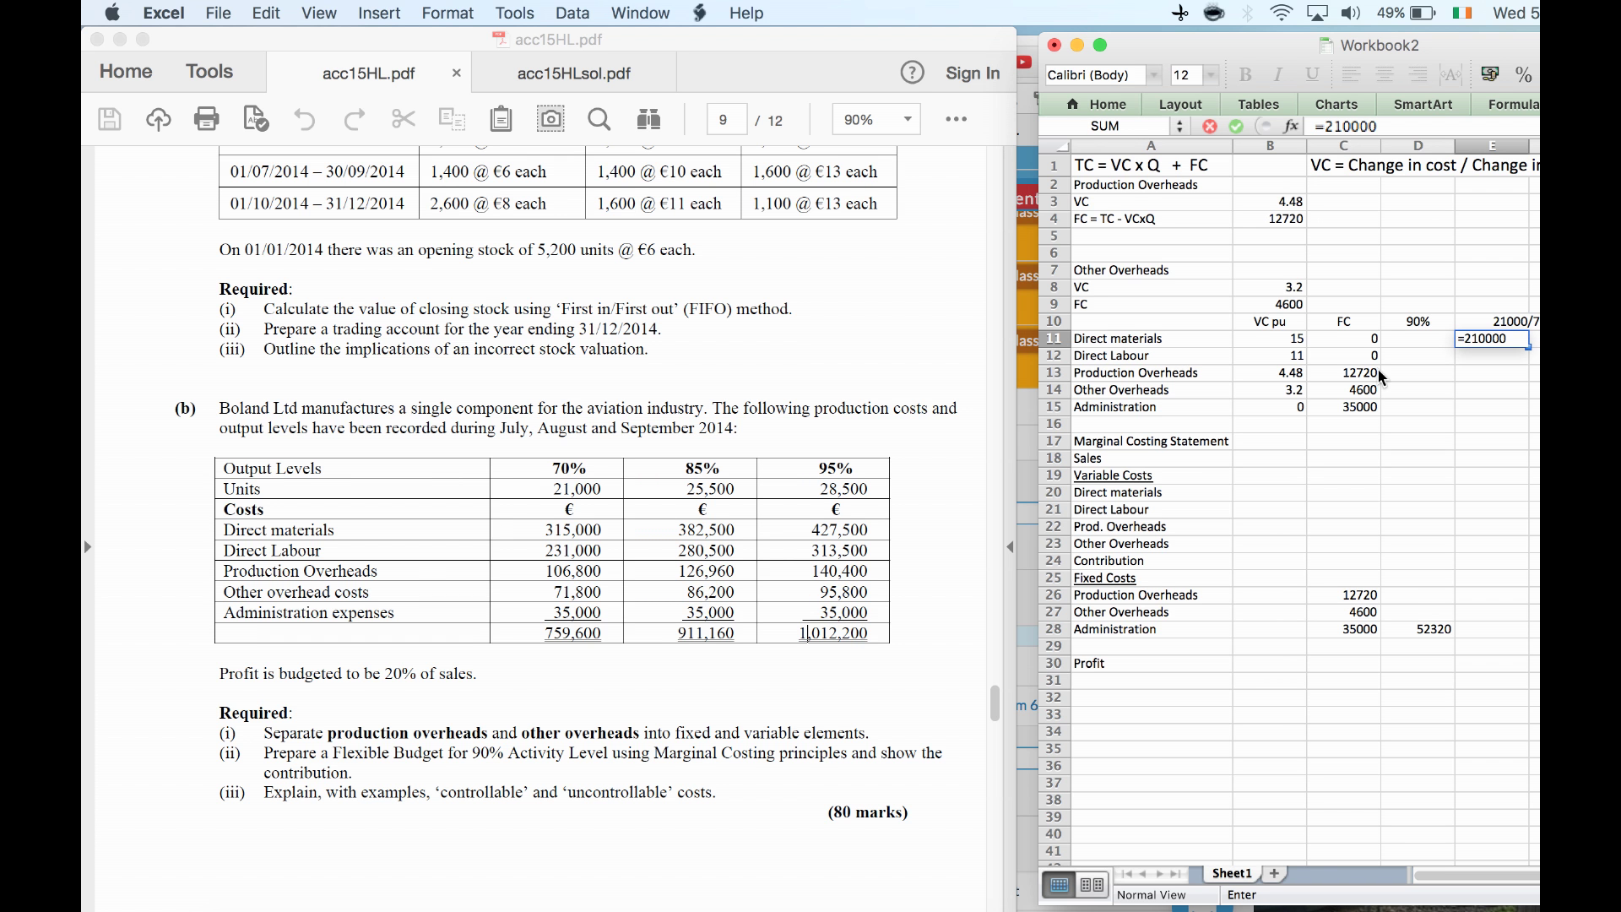
pyautogui.write('/70*')
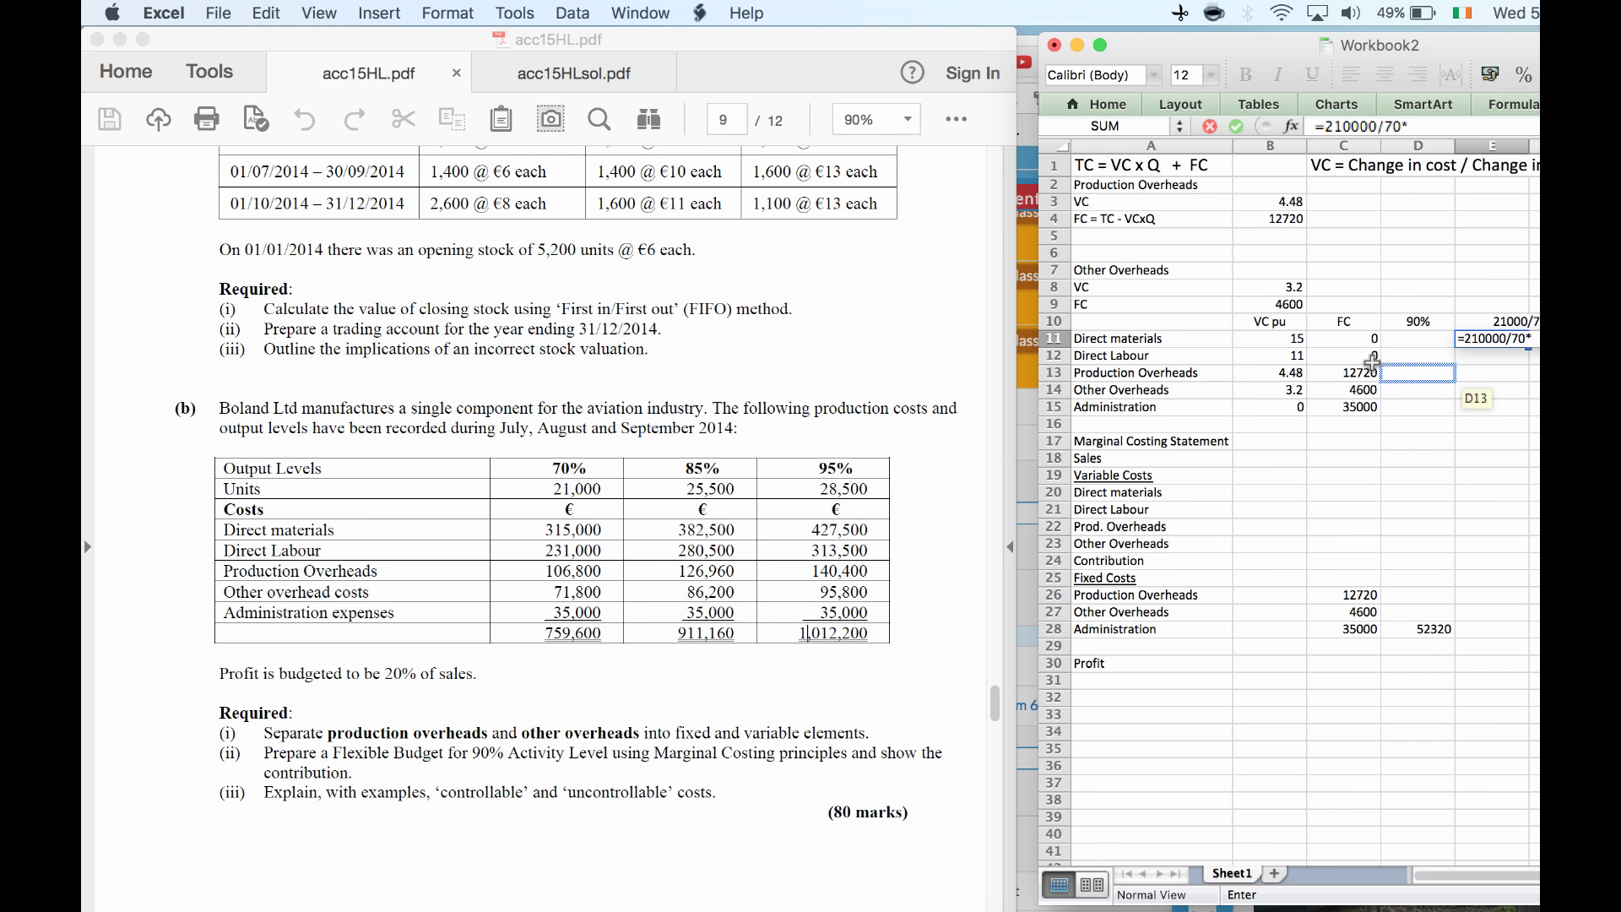
pyautogui.write('90')
pyautogui.press('Return')
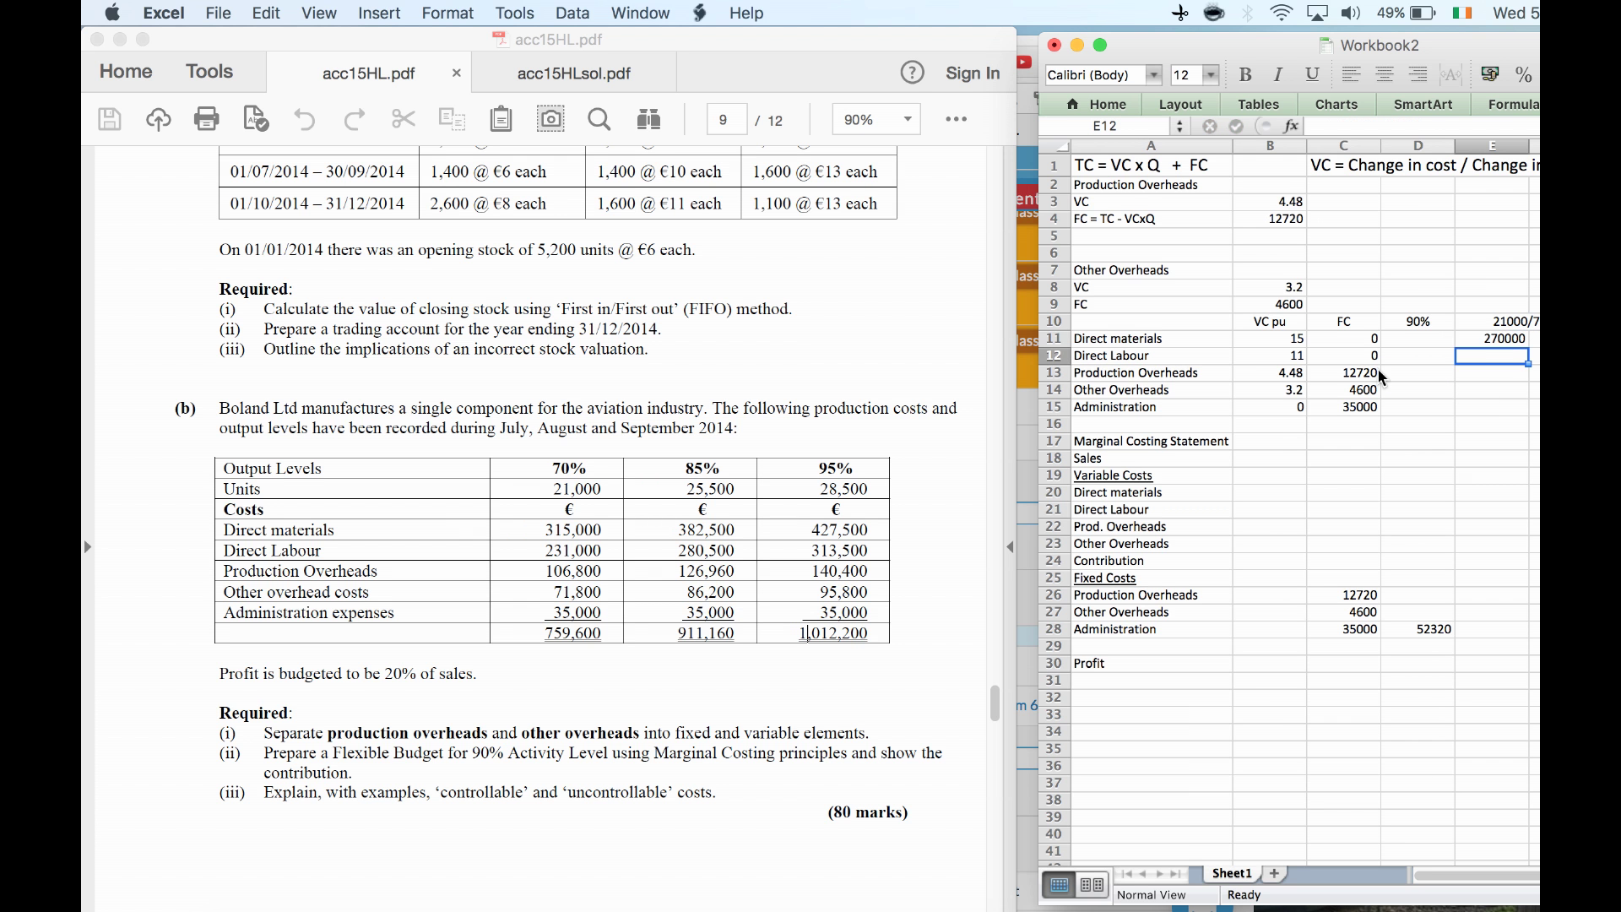
# Correct the units formula in E11 to =21000/70*90
pyautogui.press('Up')
pyautogui.press('Up')
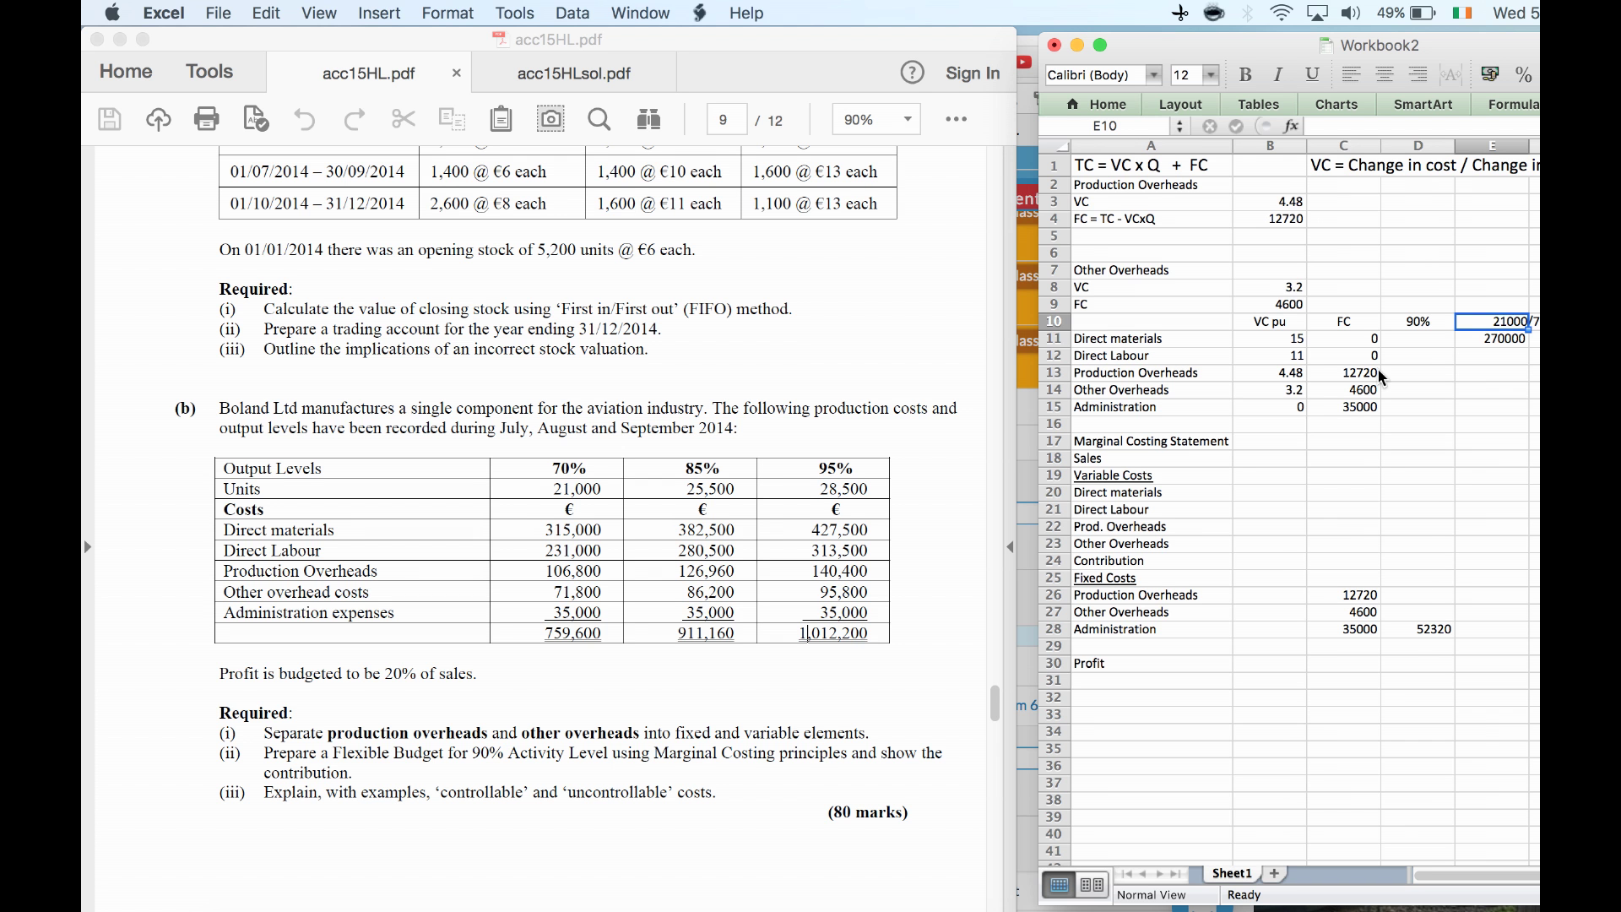
pyautogui.press('Down')
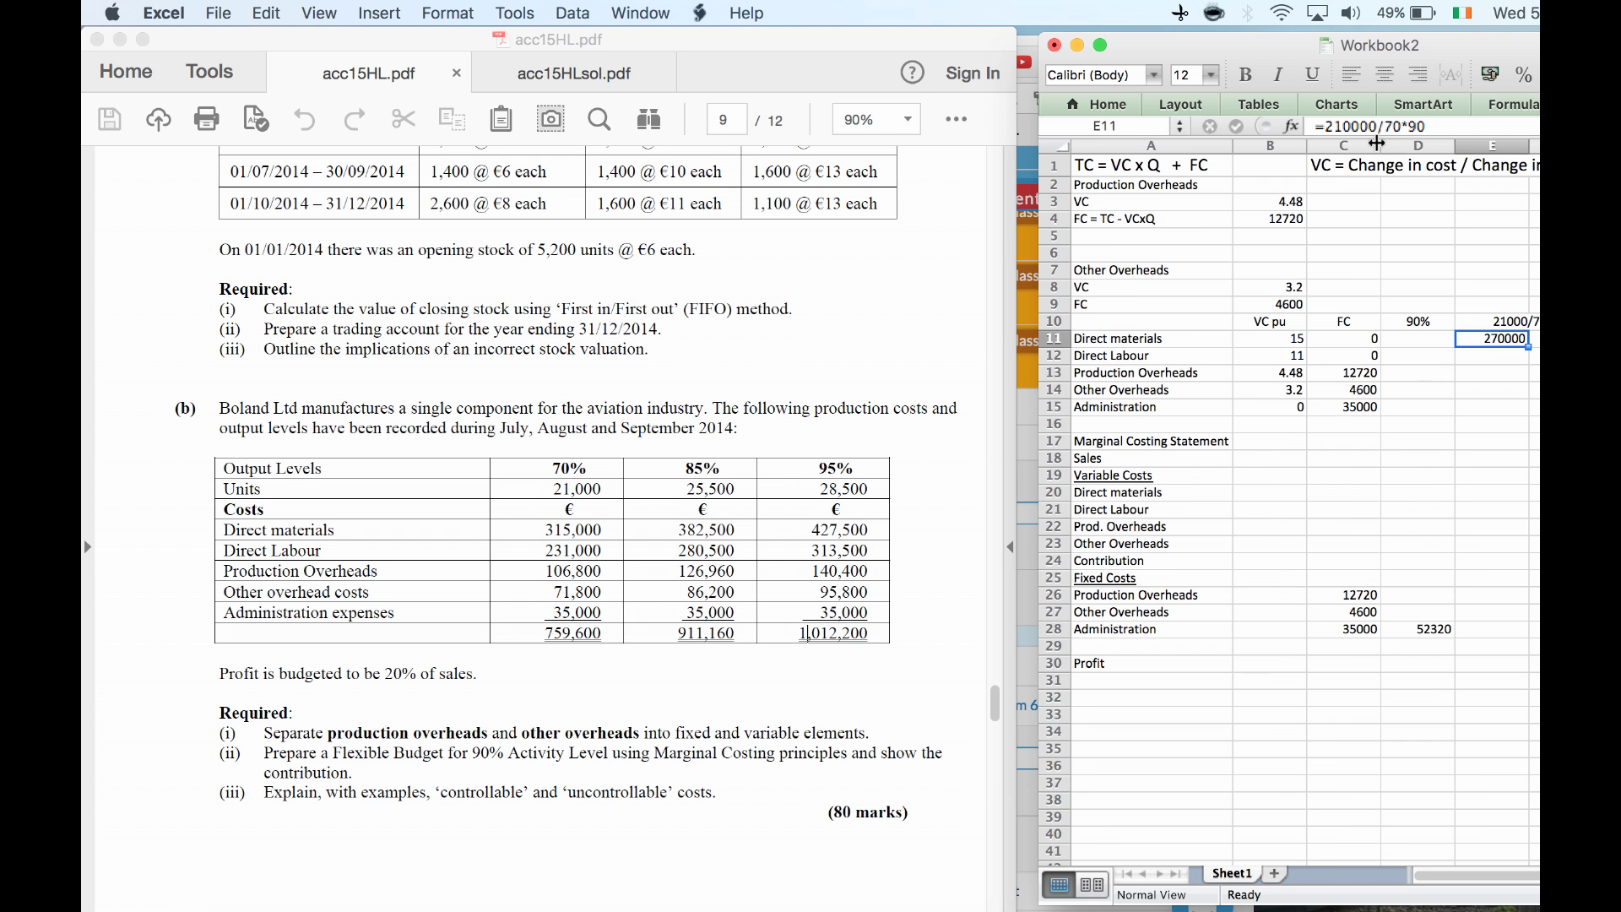
pyautogui.click(1353, 125)
pyautogui.press('BackSpace')
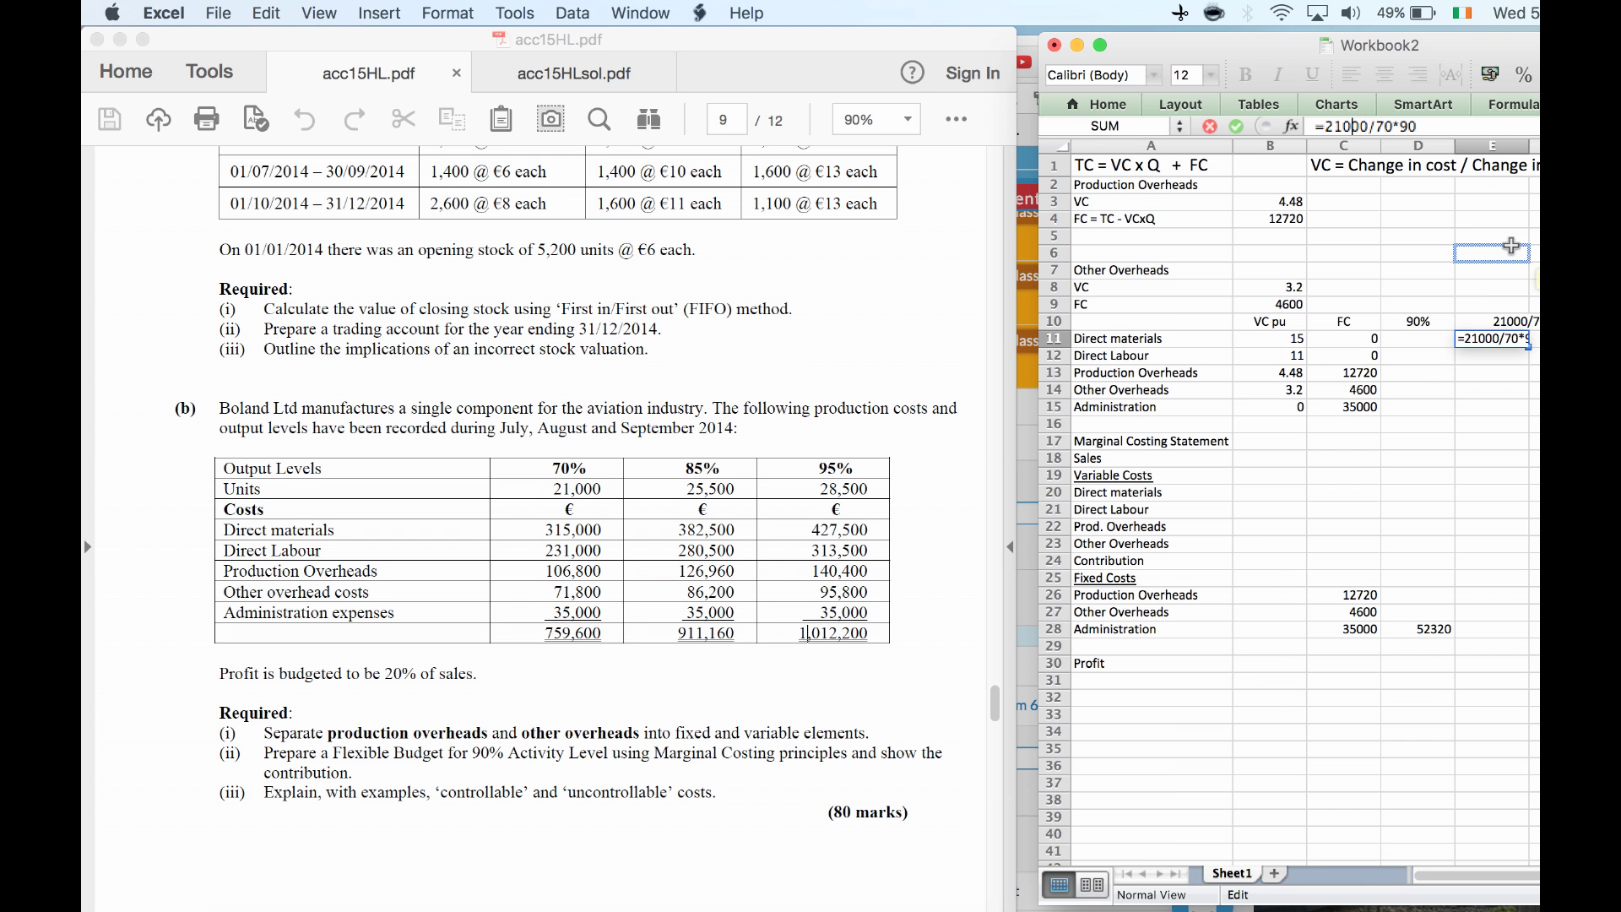
pyautogui.press('Return')
# Calculate the direct materials cost at 90% activity in D11 with the formula =B11*E11
pyautogui.press('Up')
pyautogui.press('Left')
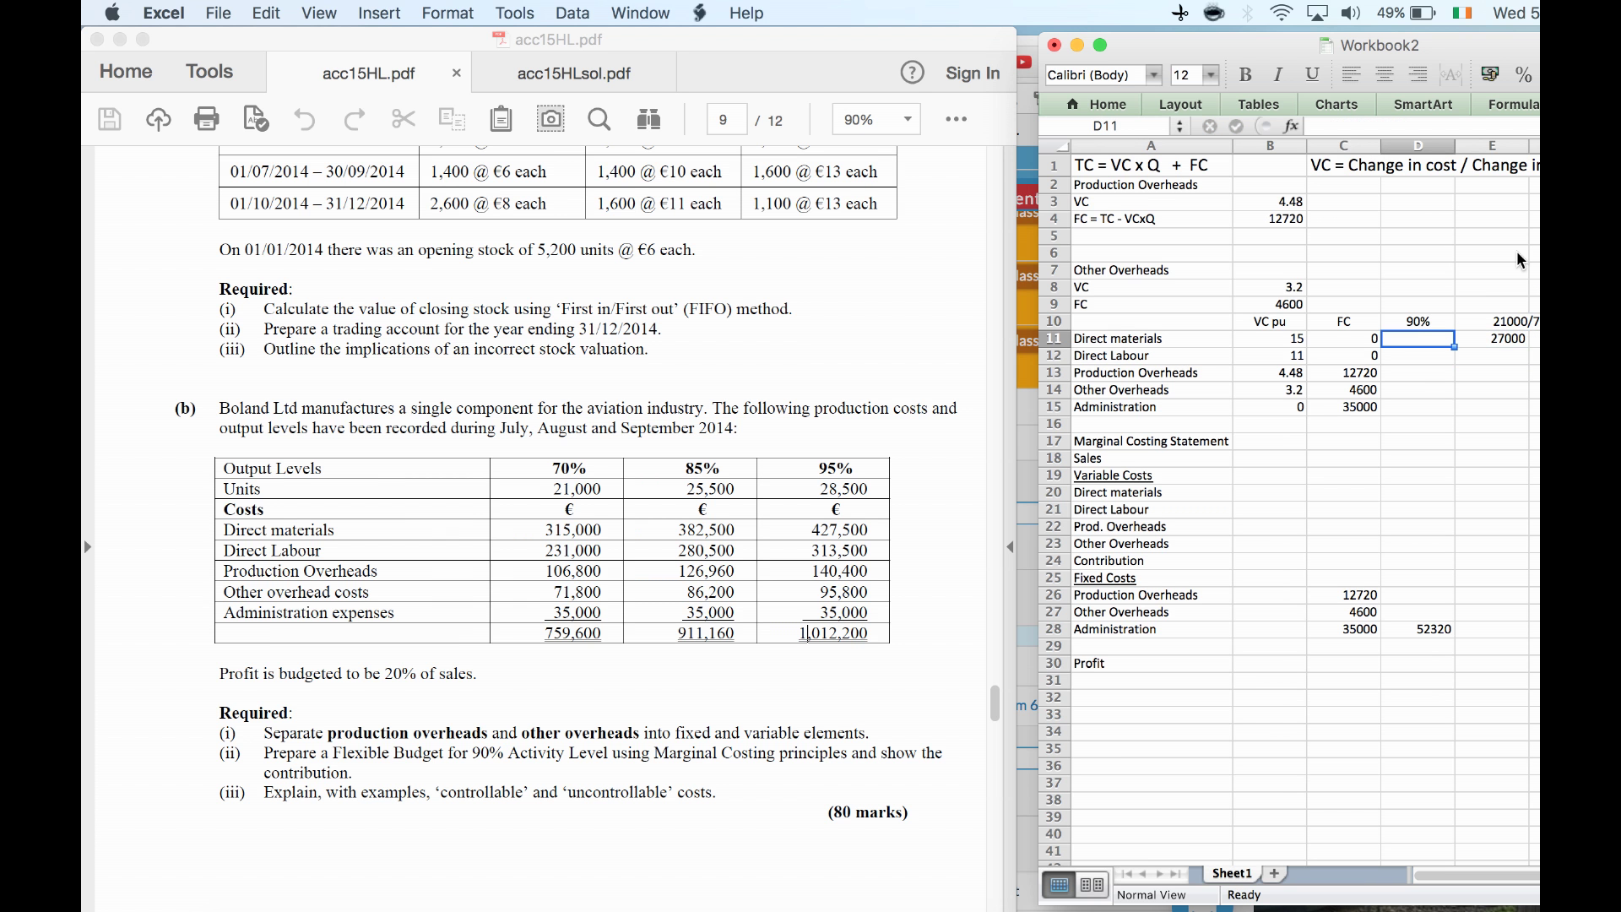
pyautogui.write('=')
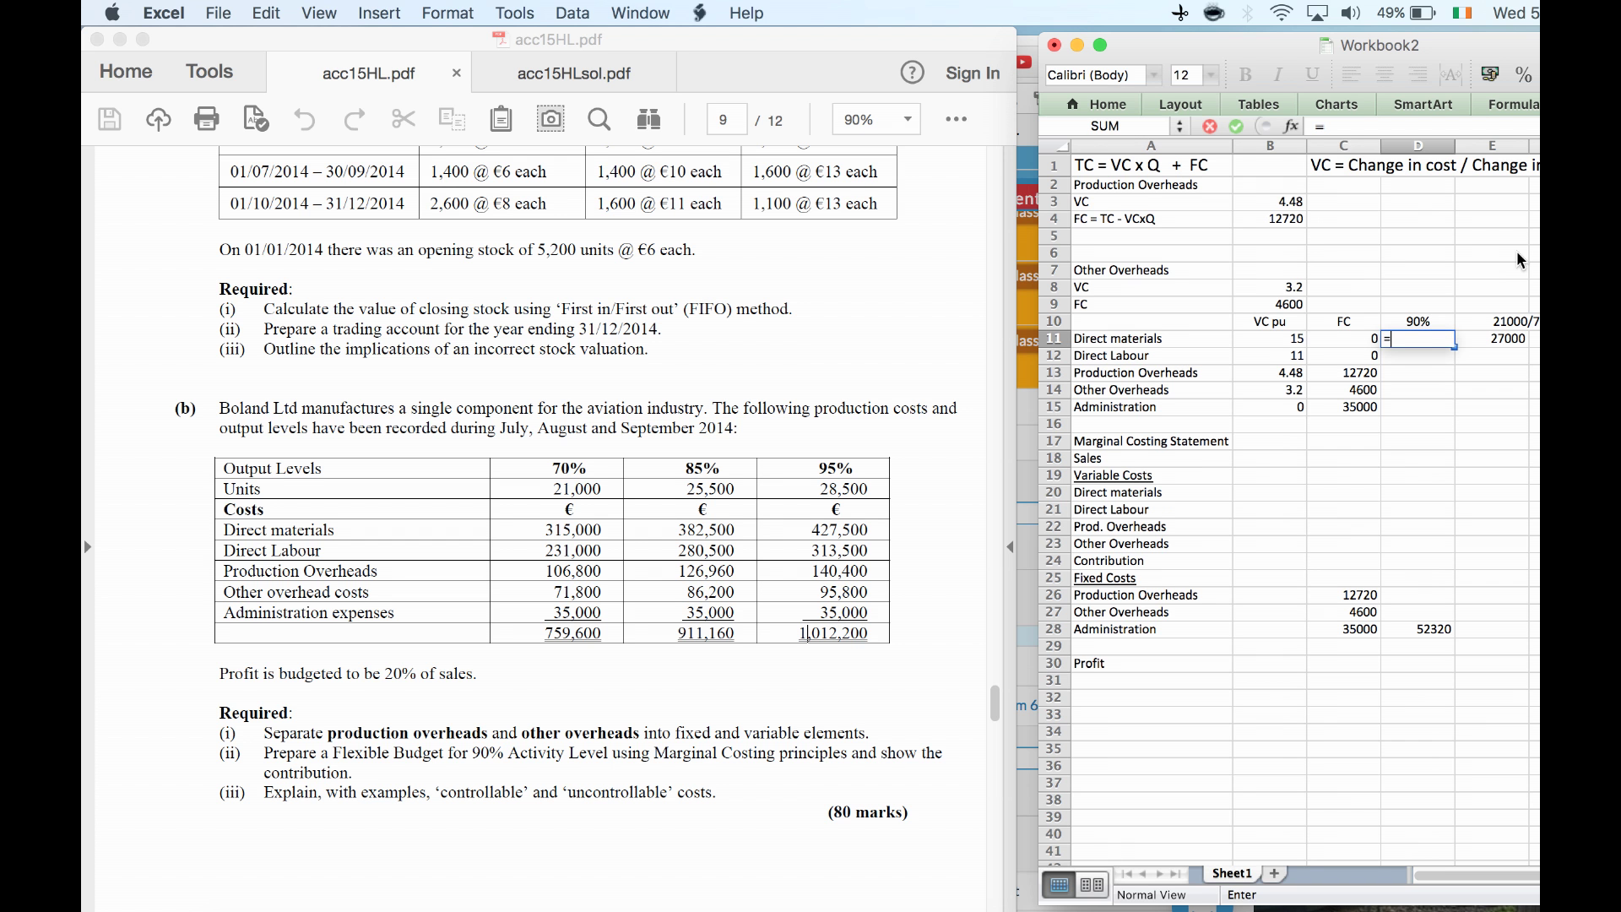
pyautogui.press('Left')
pyautogui.press('Left')
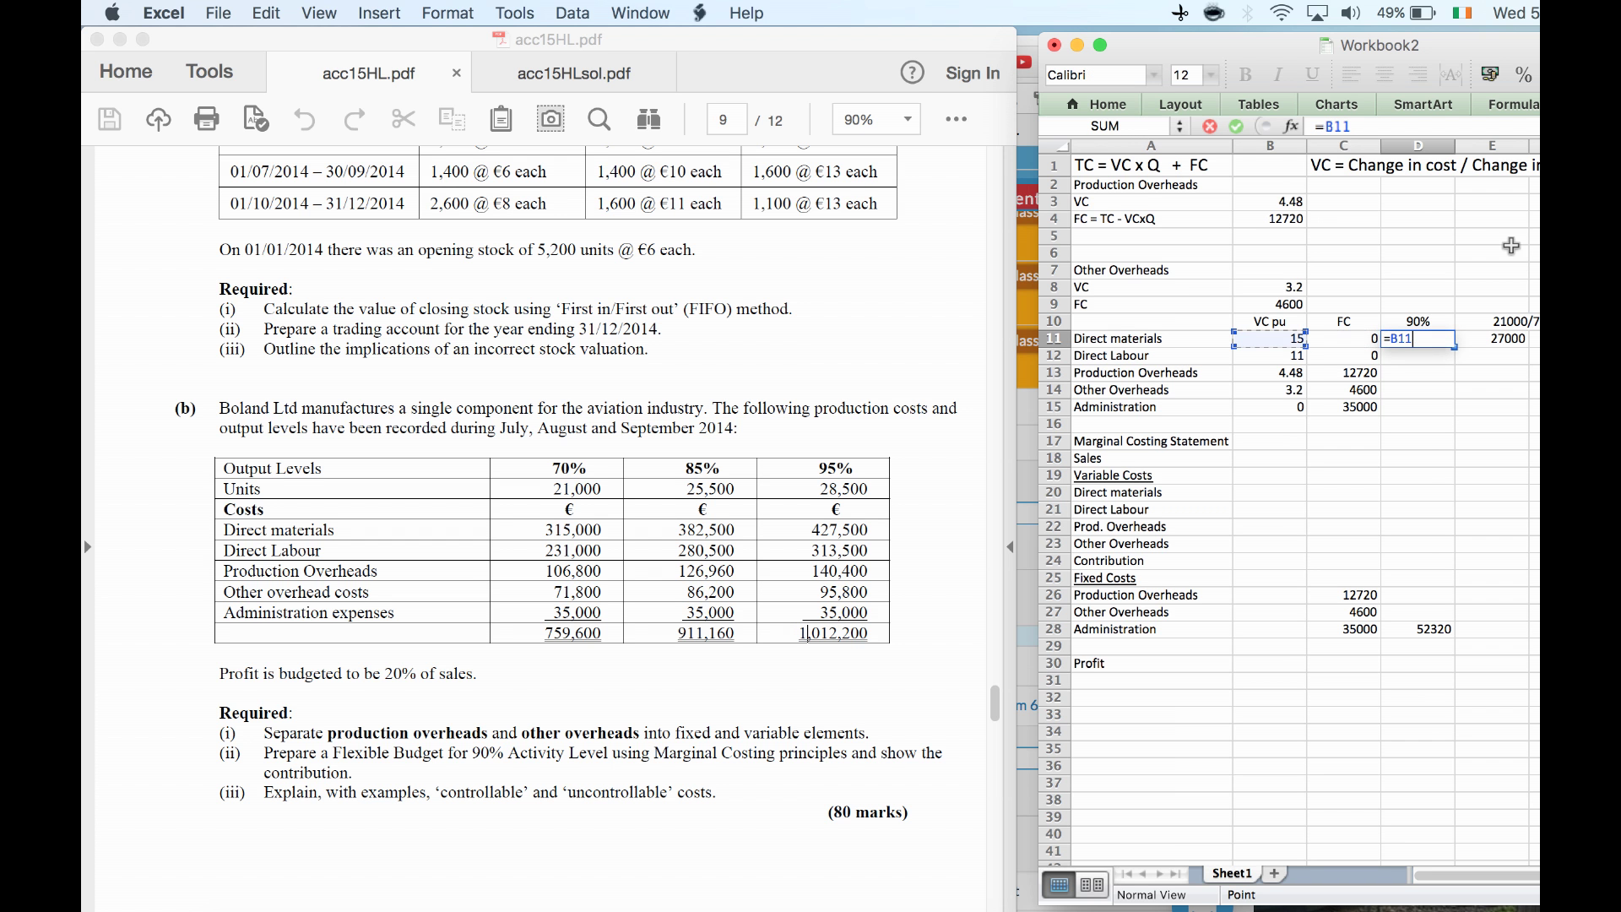
pyautogui.write('*')
pyautogui.press('Right')
pyautogui.press('Right')
pyautogui.press('Return')
# Calculate the direct labour cost at 90% activity in D12 with the formula =B12*E11
pyautogui.write('=')
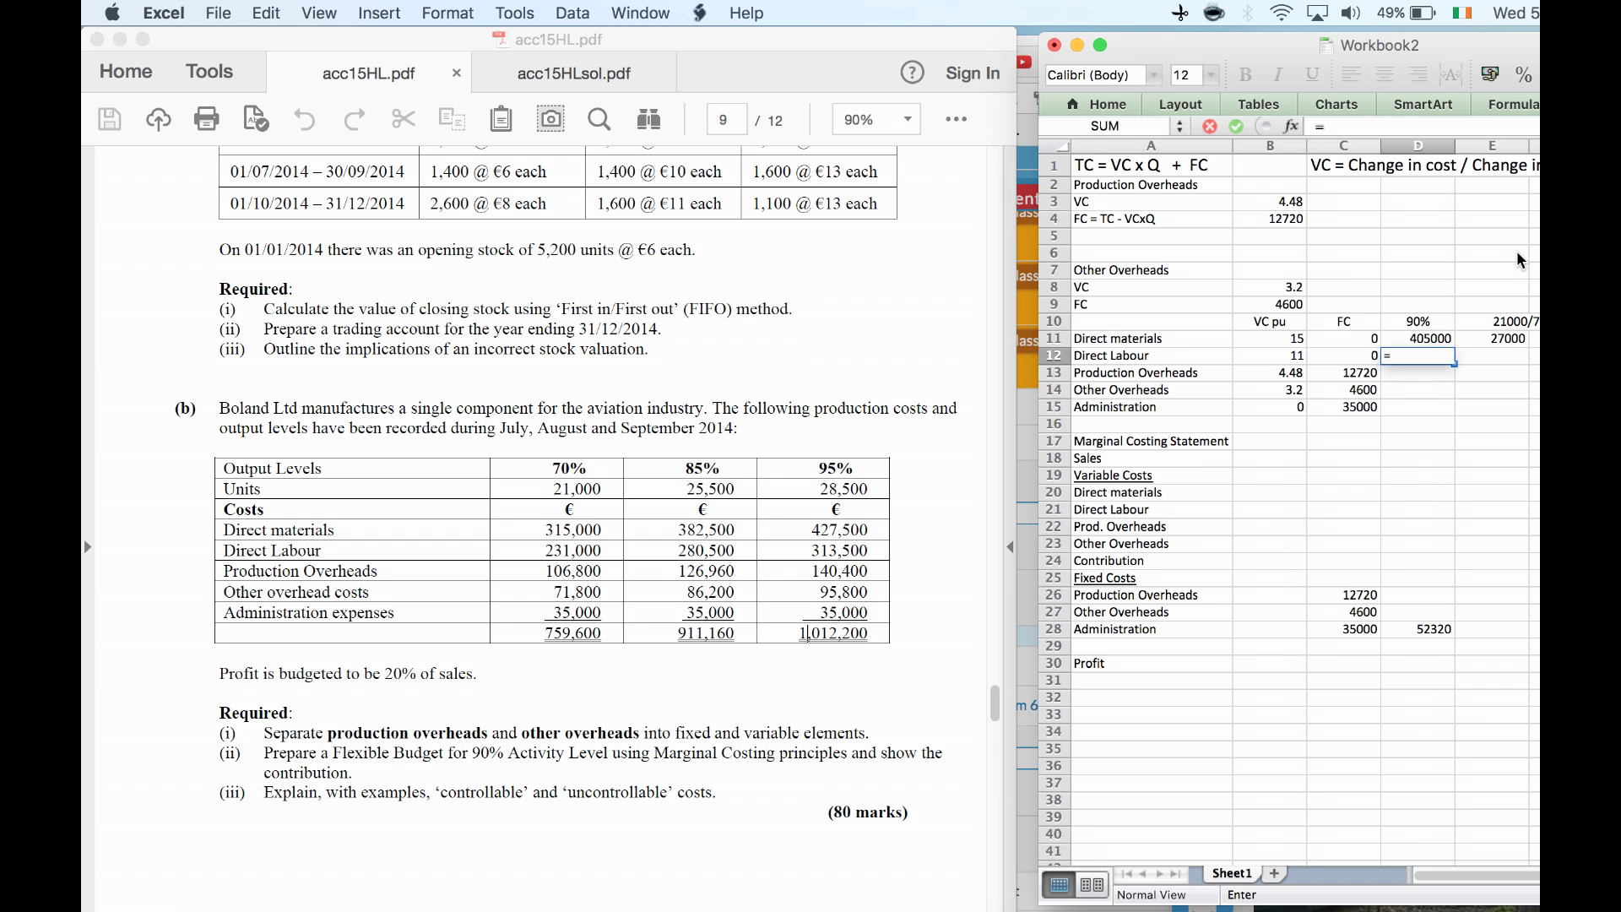
pyautogui.press('Left')
pyautogui.press('Left')
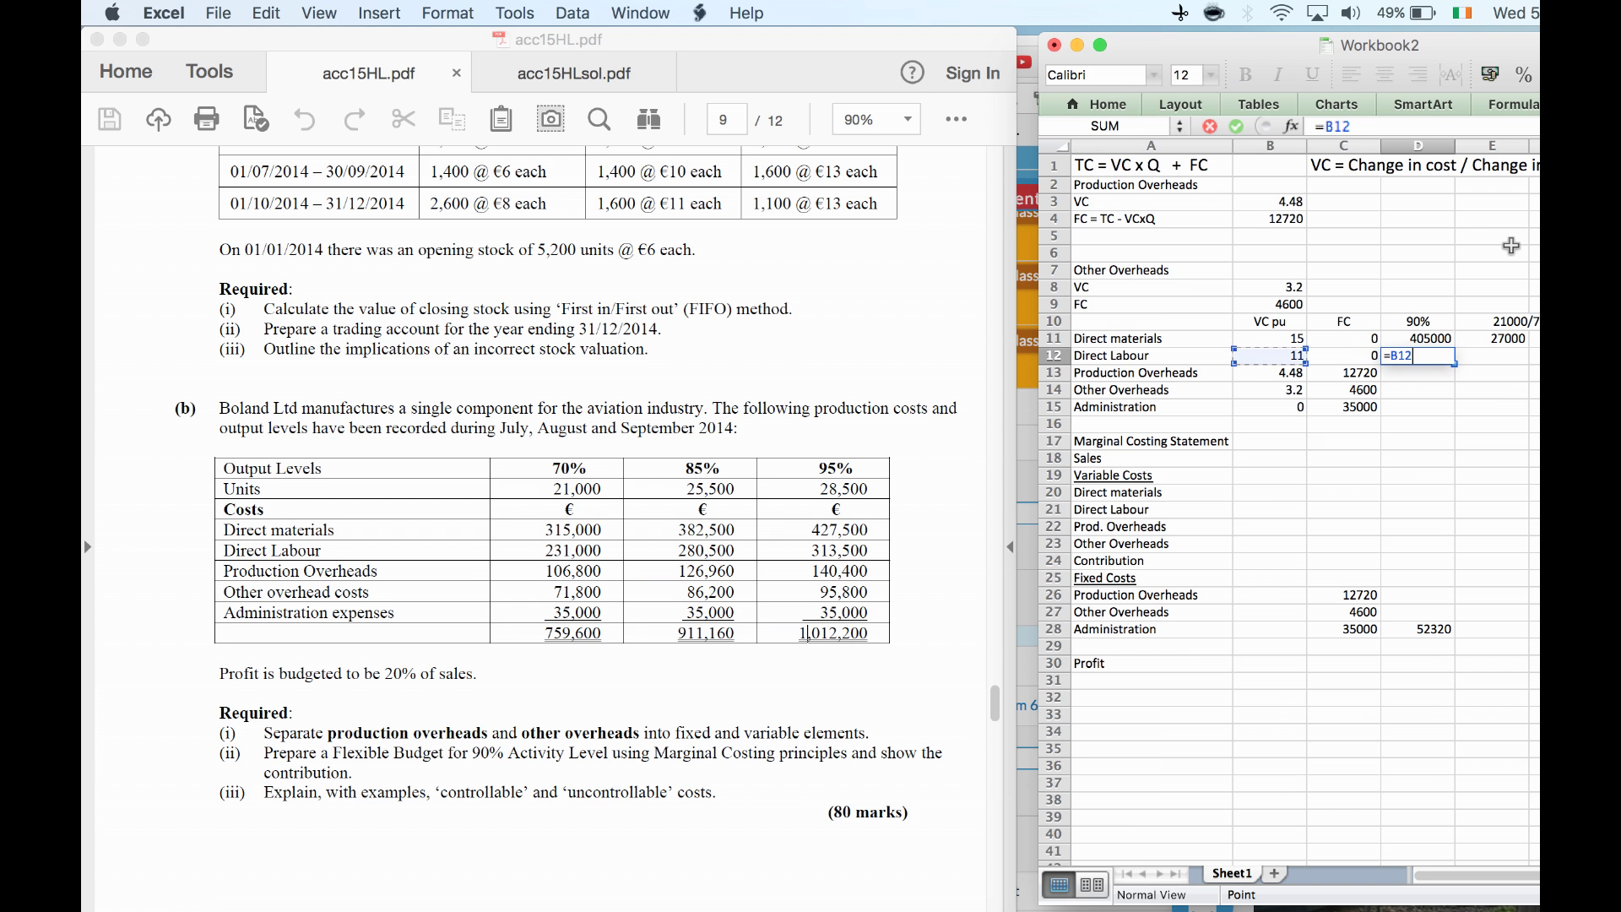
pyautogui.write('*')
pyautogui.press('Right')
pyautogui.press('Up')
pyautogui.press('Return')
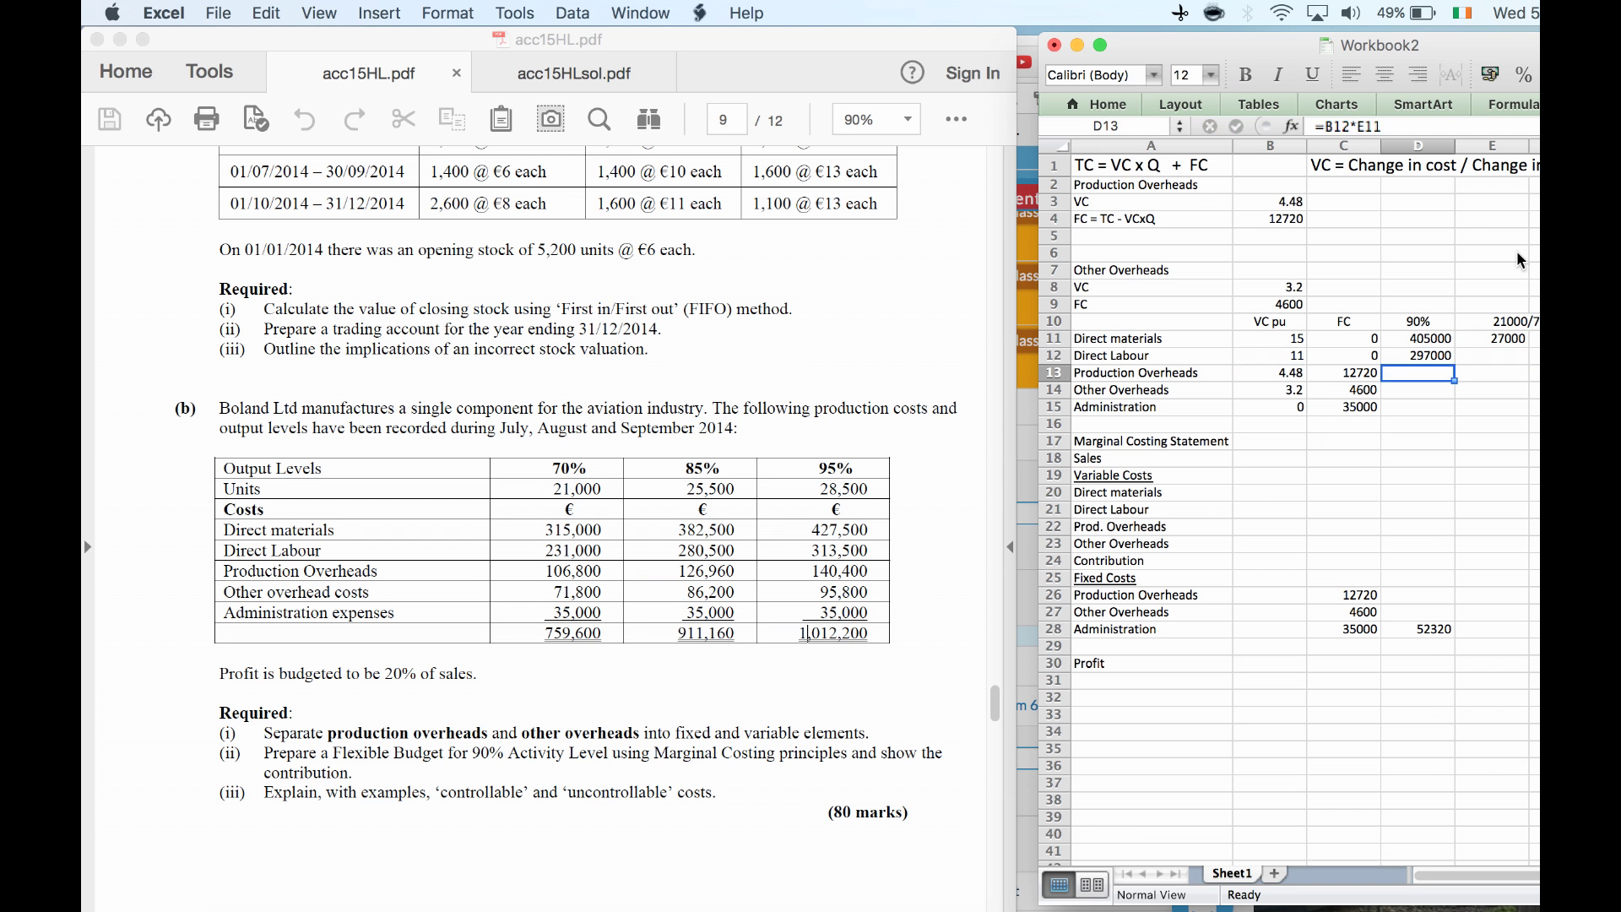
# Calculate the variable production overheads at 90% activity in D13 with the formula =B13*E11
pyautogui.write('=')
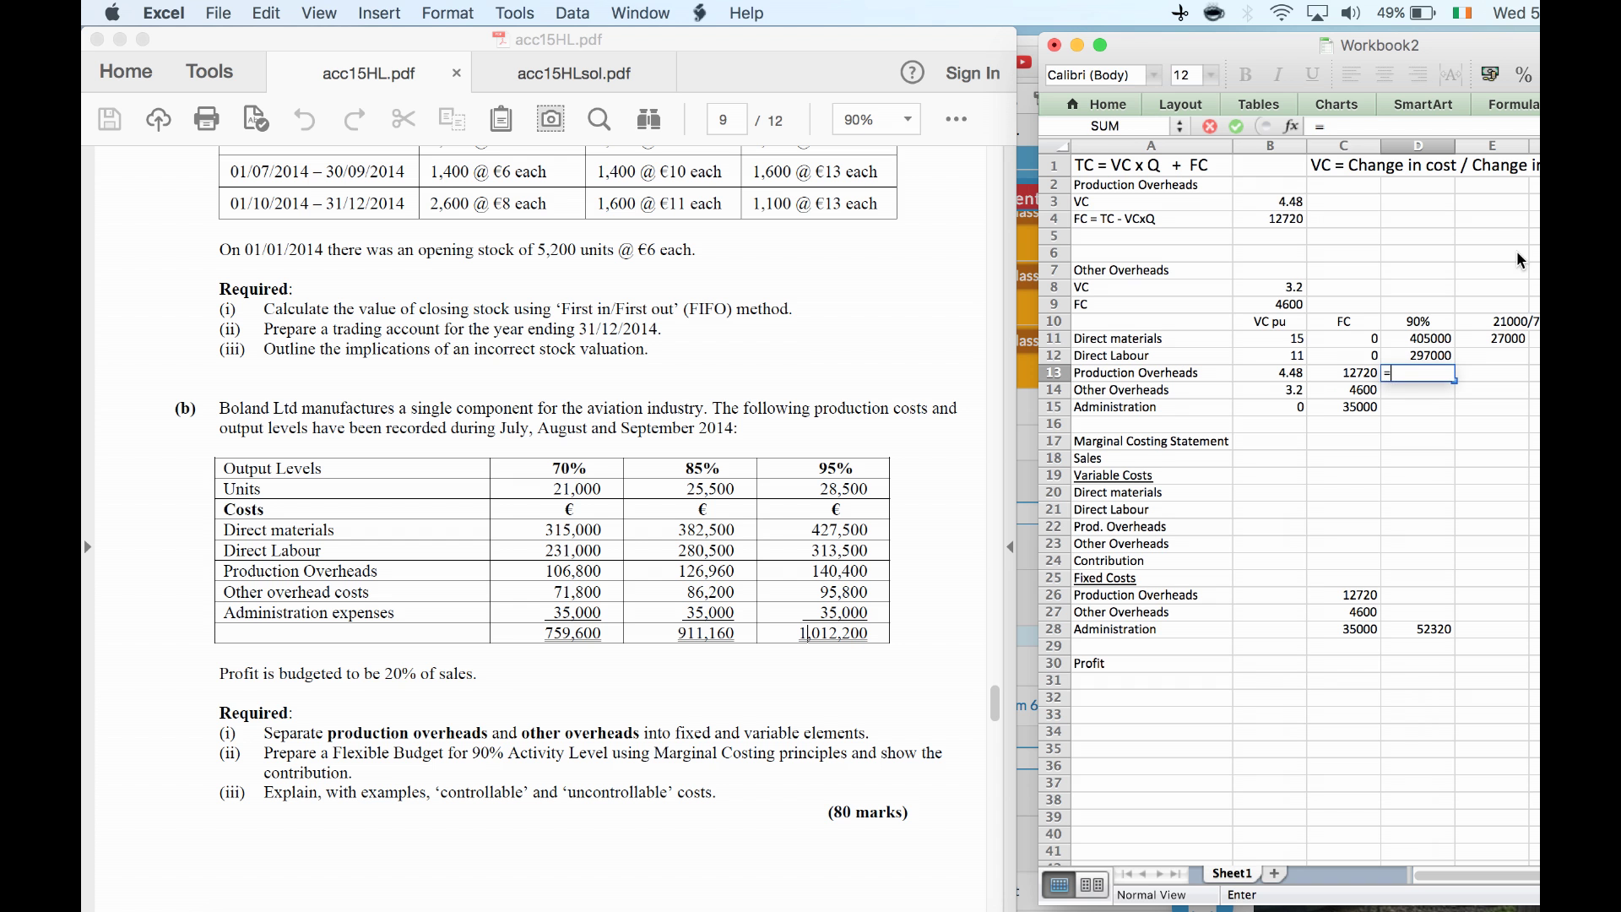
pyautogui.press('Left')
pyautogui.press('Left')
pyautogui.write('*')
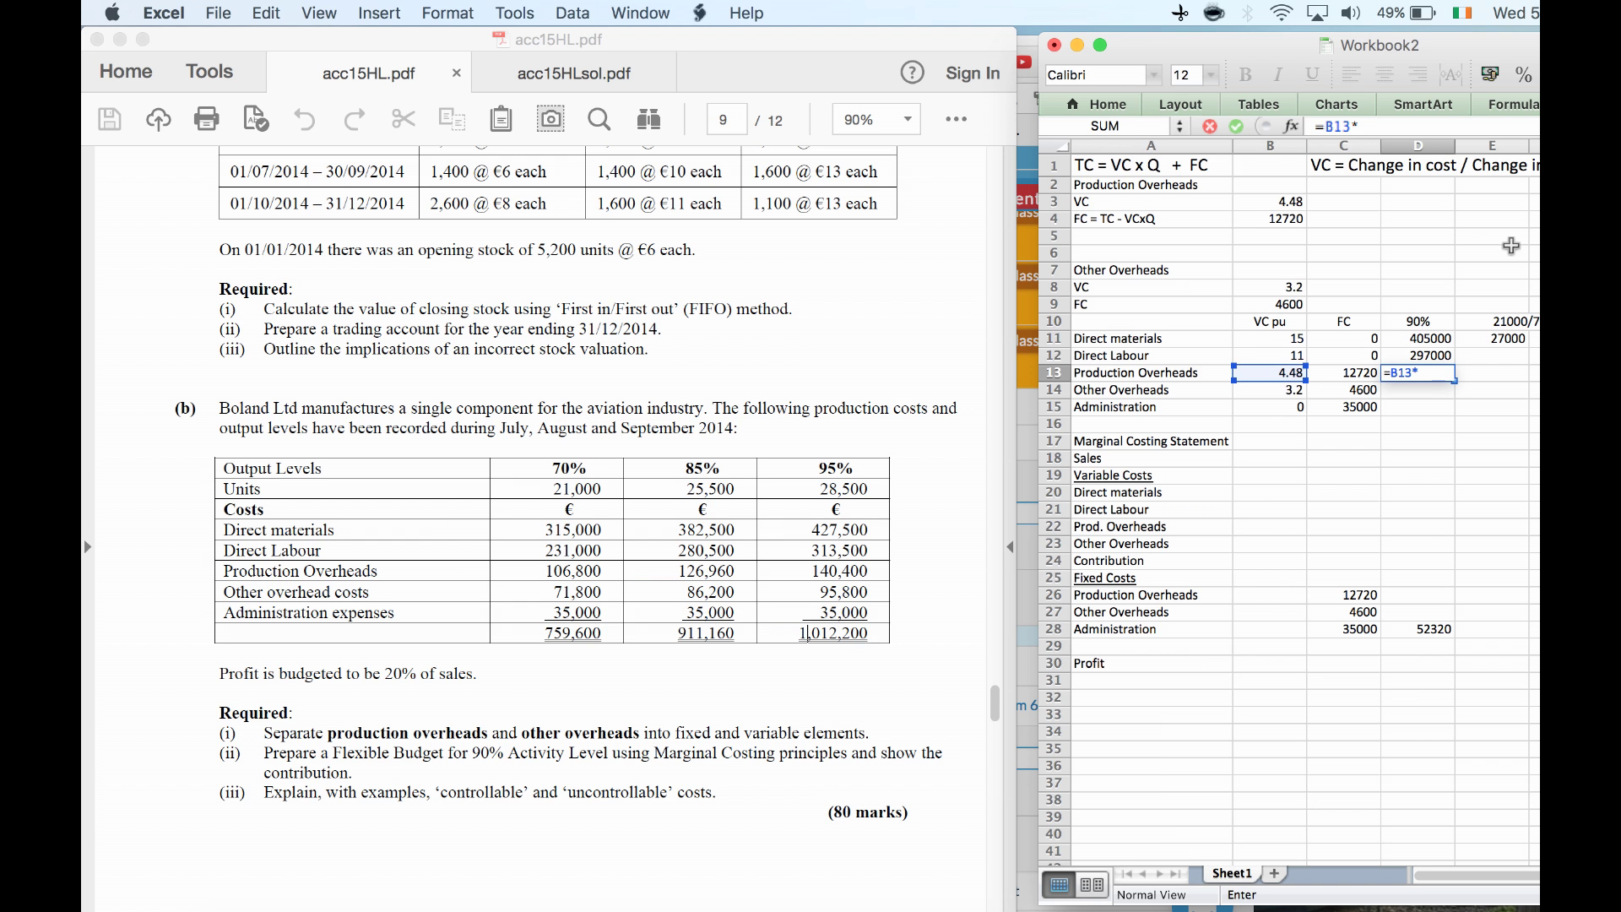
pyautogui.press('Right')
pyautogui.press('Up')
pyautogui.press('Up')
pyautogui.press('Return')
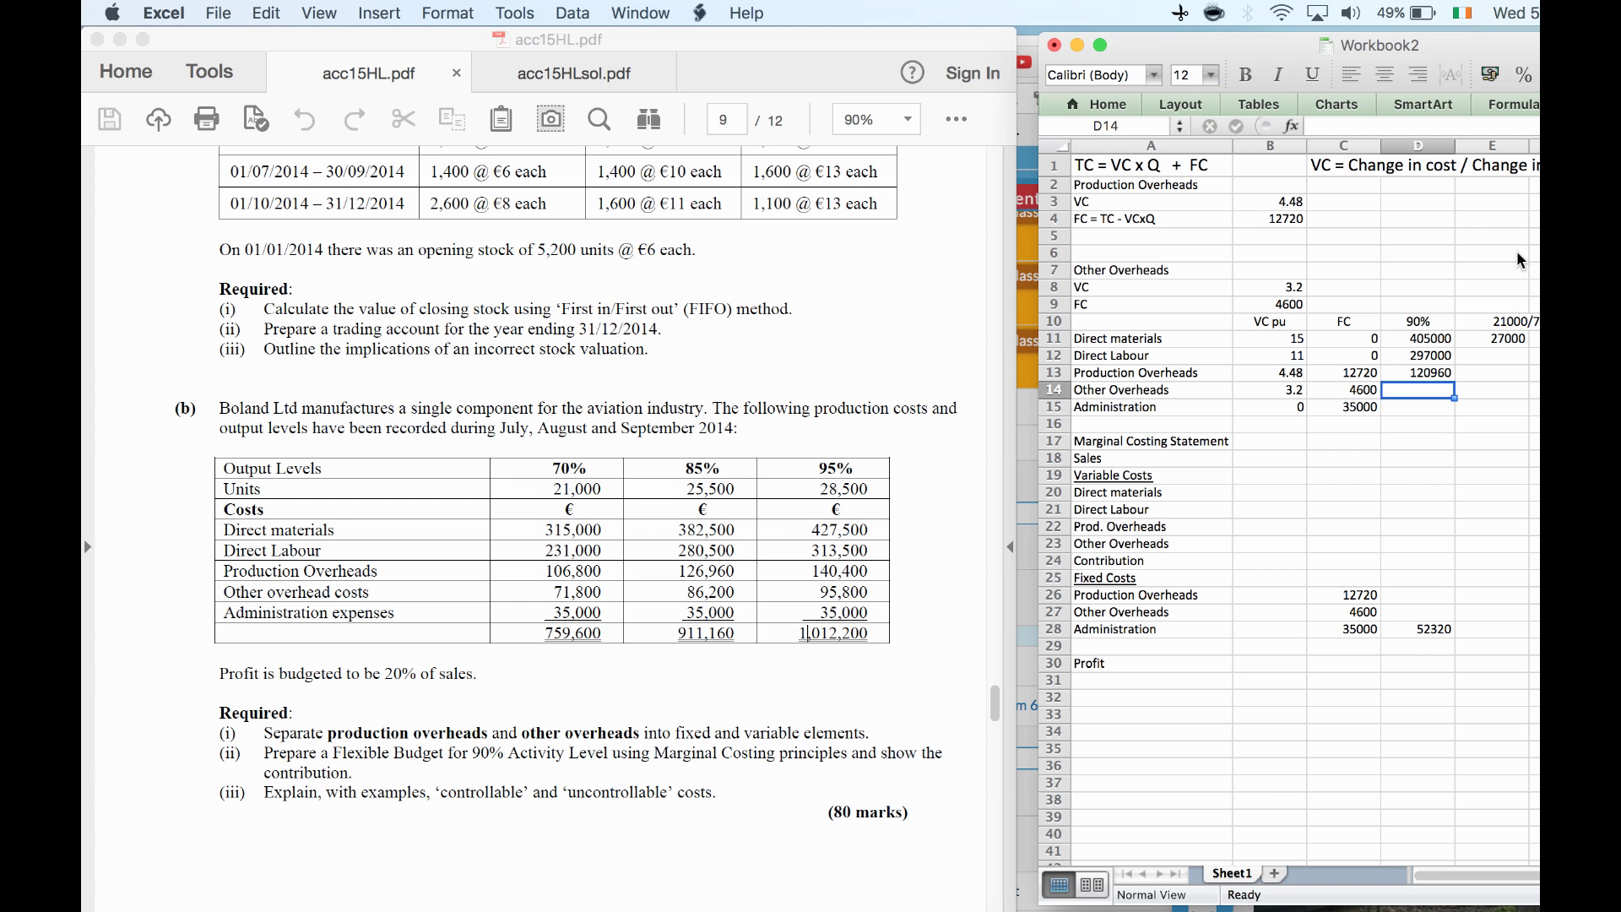
# Calculate the variable other overheads at 90% activity in D14 with the formula =B14*E11
pyautogui.write('=')
pyautogui.press('Left')
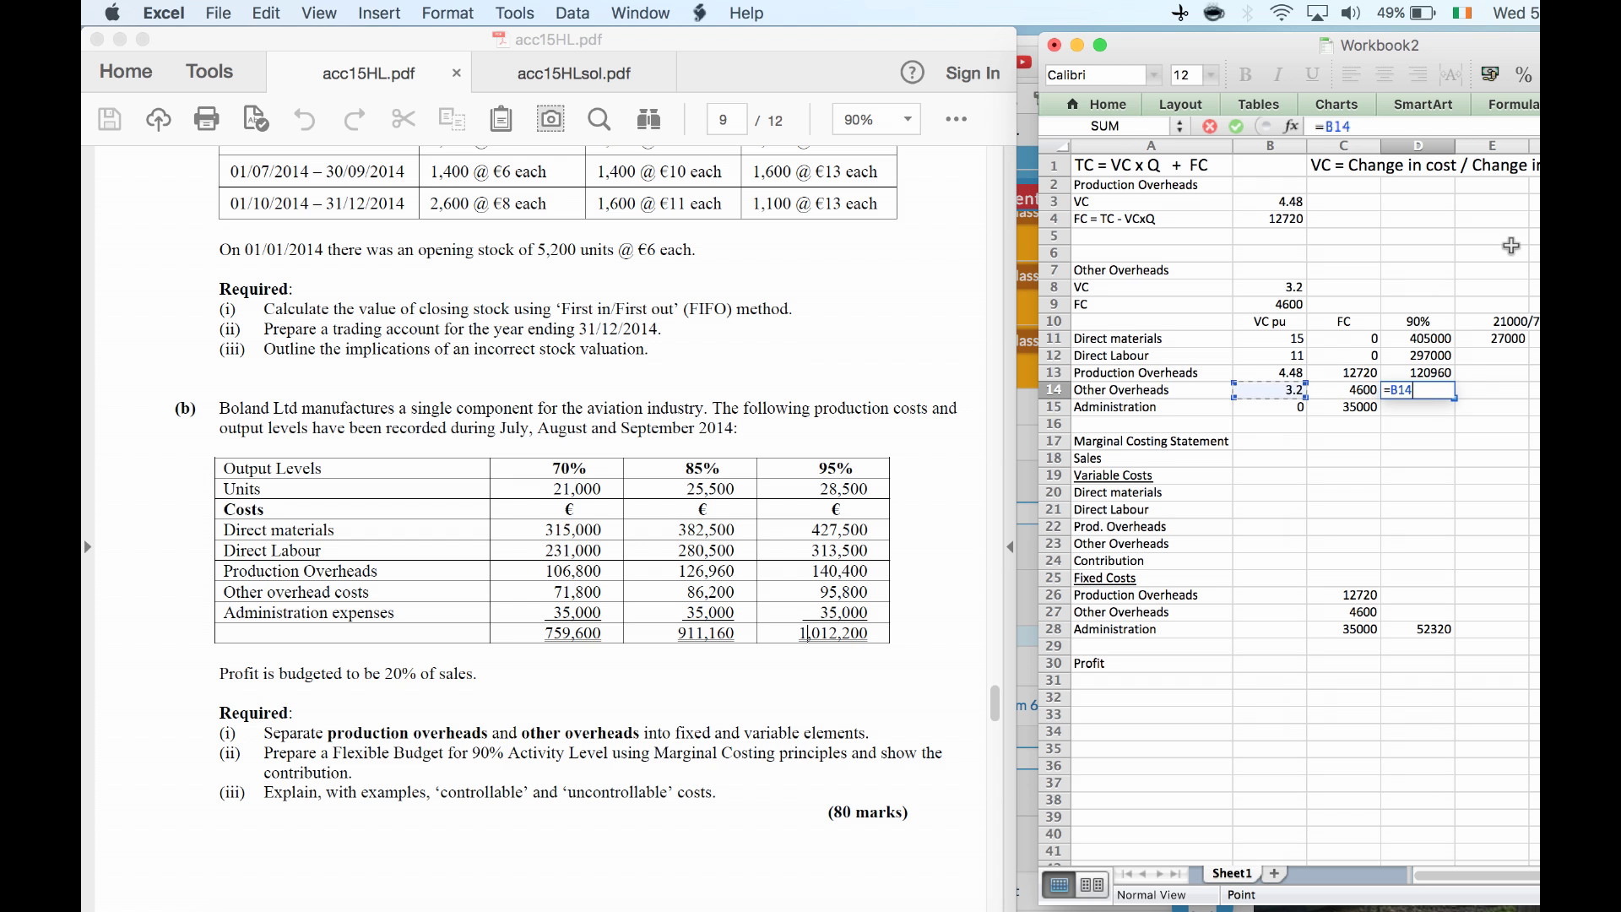
pyautogui.write('*')
pyautogui.press('Right')
pyautogui.press('Up')
pyautogui.press('Up')
pyautogui.press('Up')
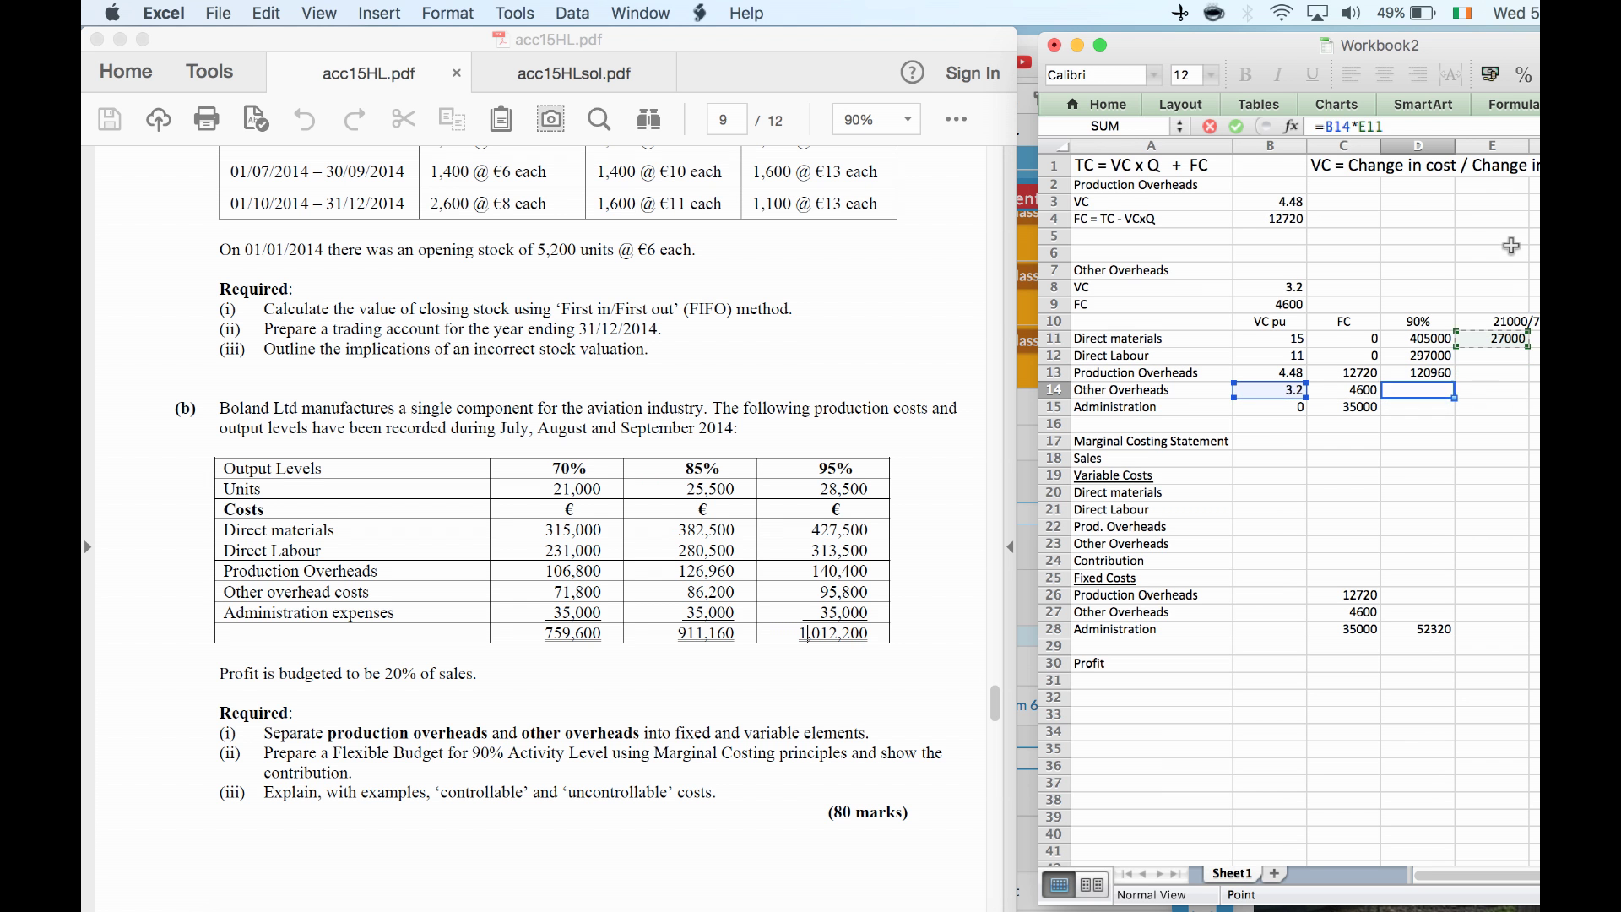
pyautogui.press('Return')
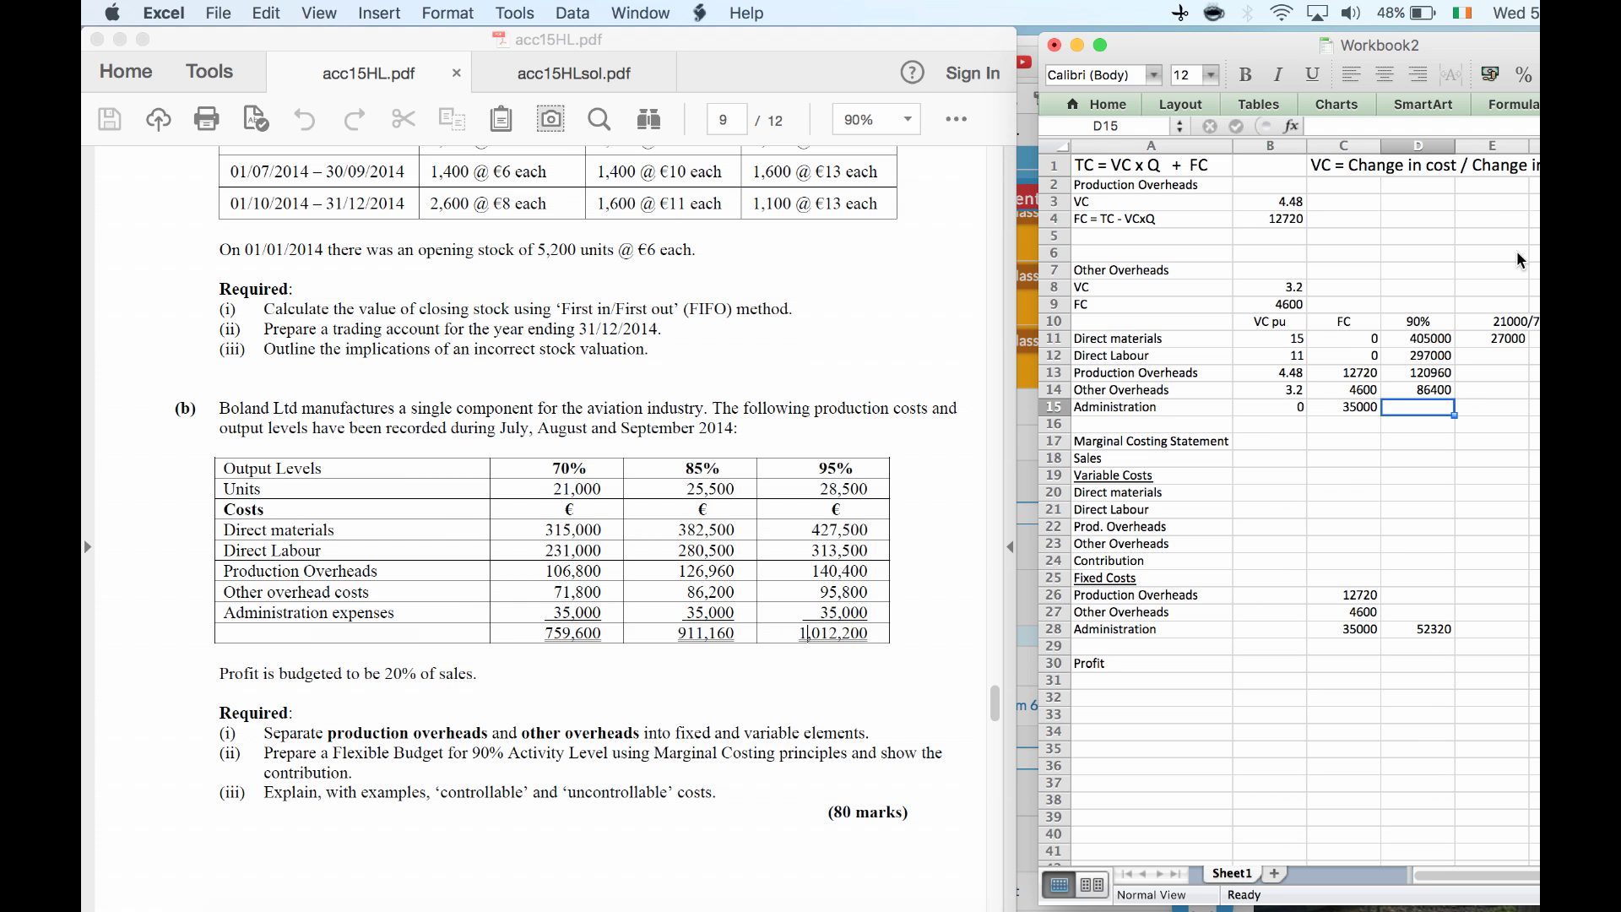
# Bring the administration fixed cost into D15 of the 90% column by referencing C15
pyautogui.write('=')
pyautogui.press('Left')
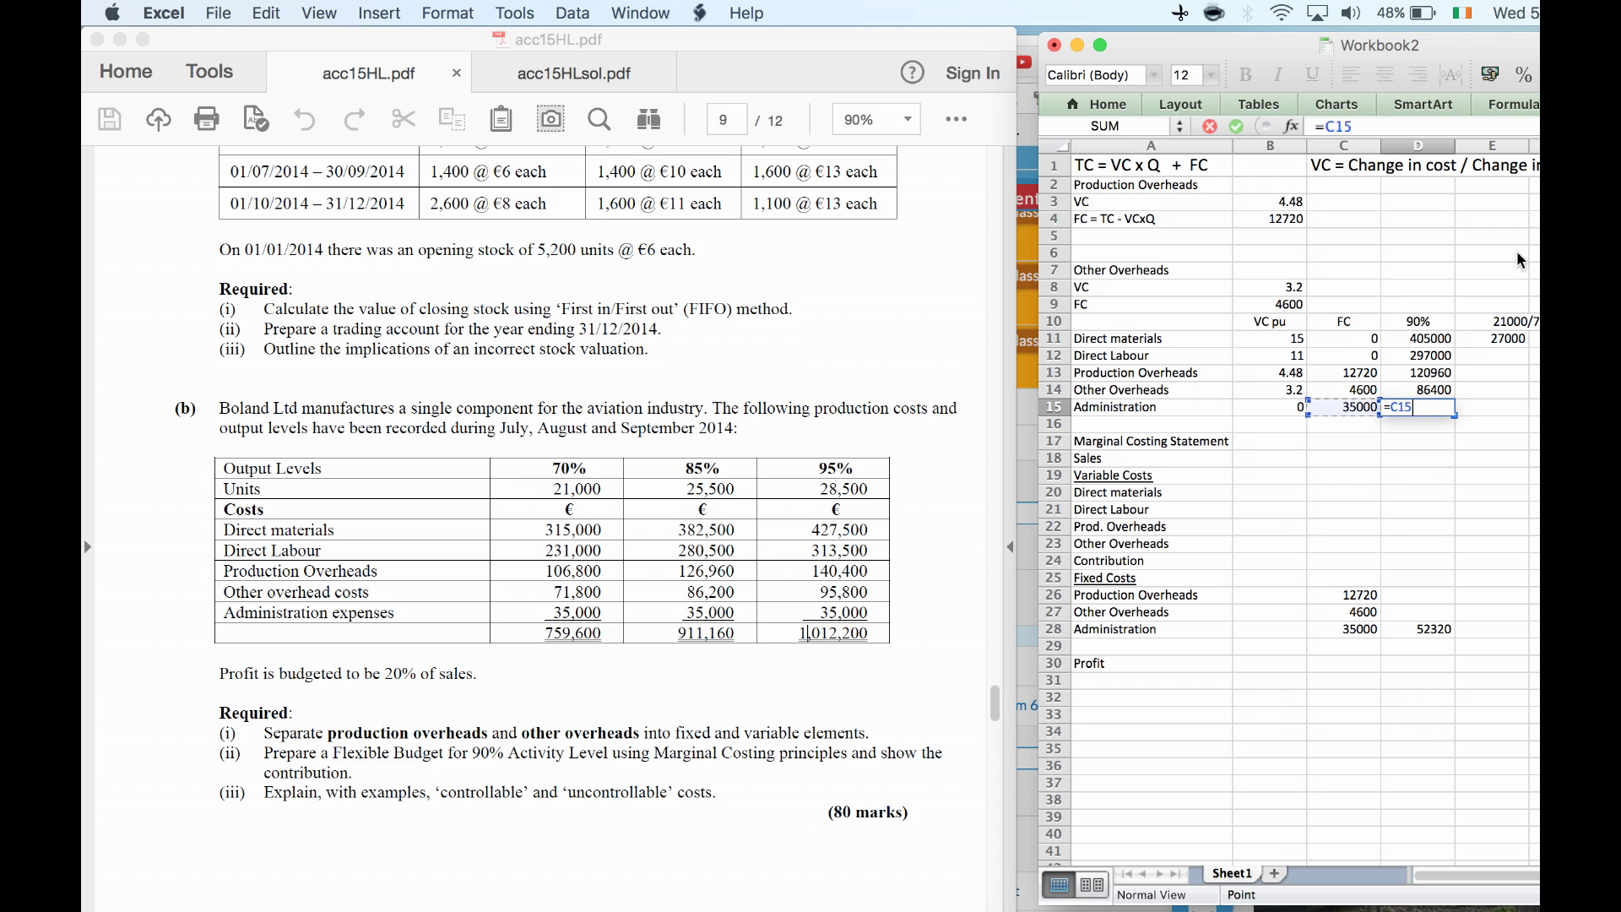
pyautogui.press('Return')
# Add the fixed cost to the production overheads formula in D13, making it =B13*E11+C13
pyautogui.press('Up')
pyautogui.press('Up')
pyautogui.press('Up')
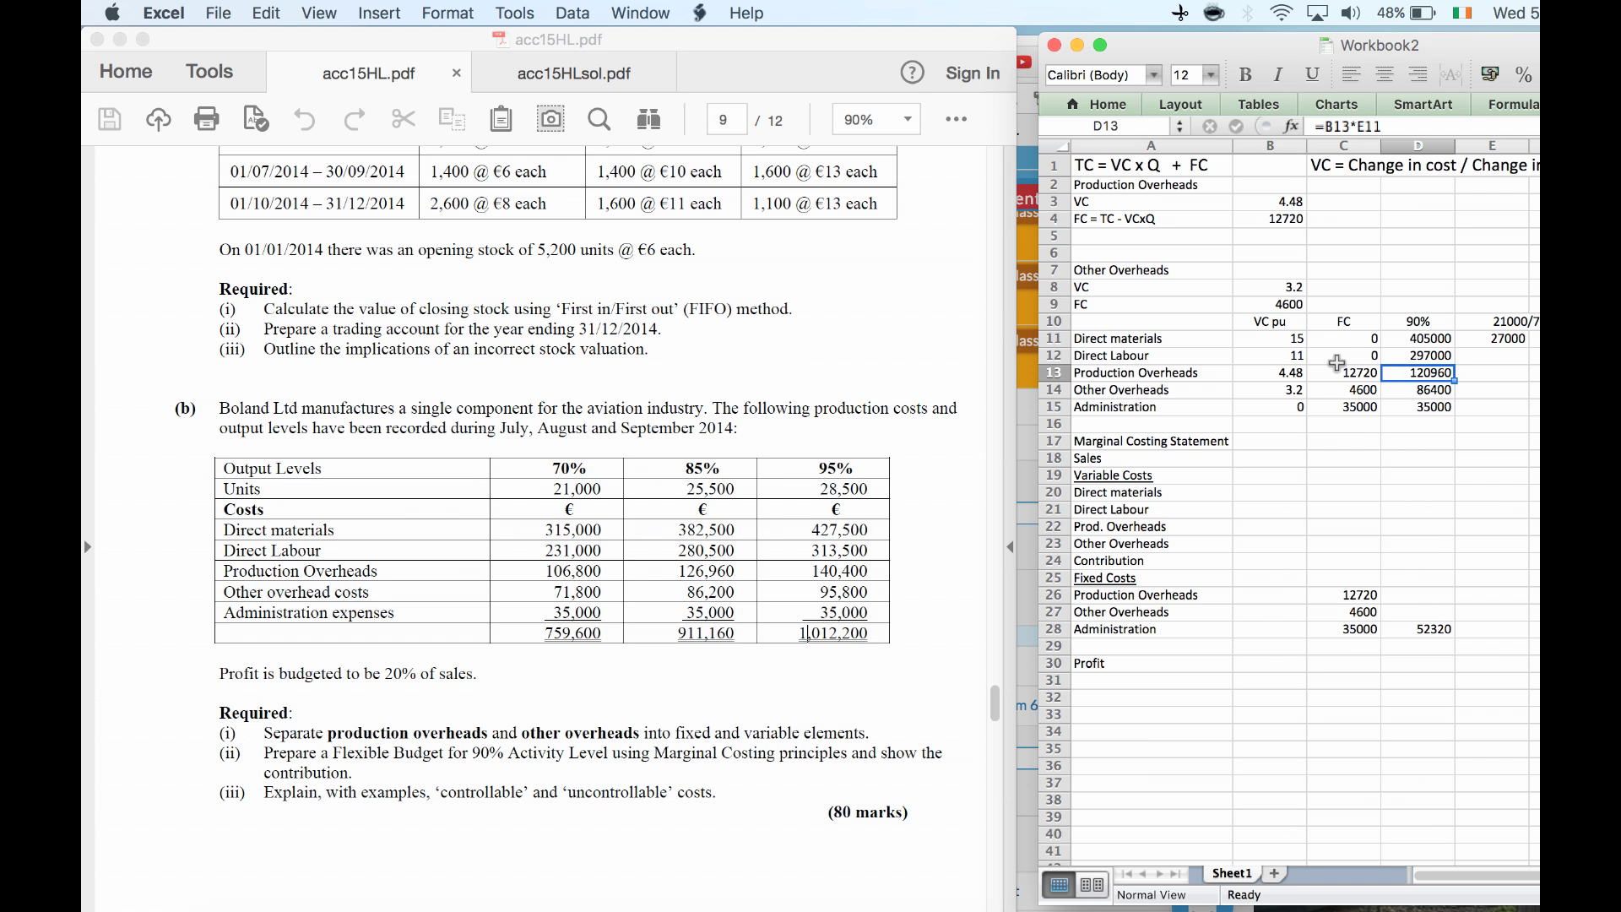
pyautogui.click(1405, 115)
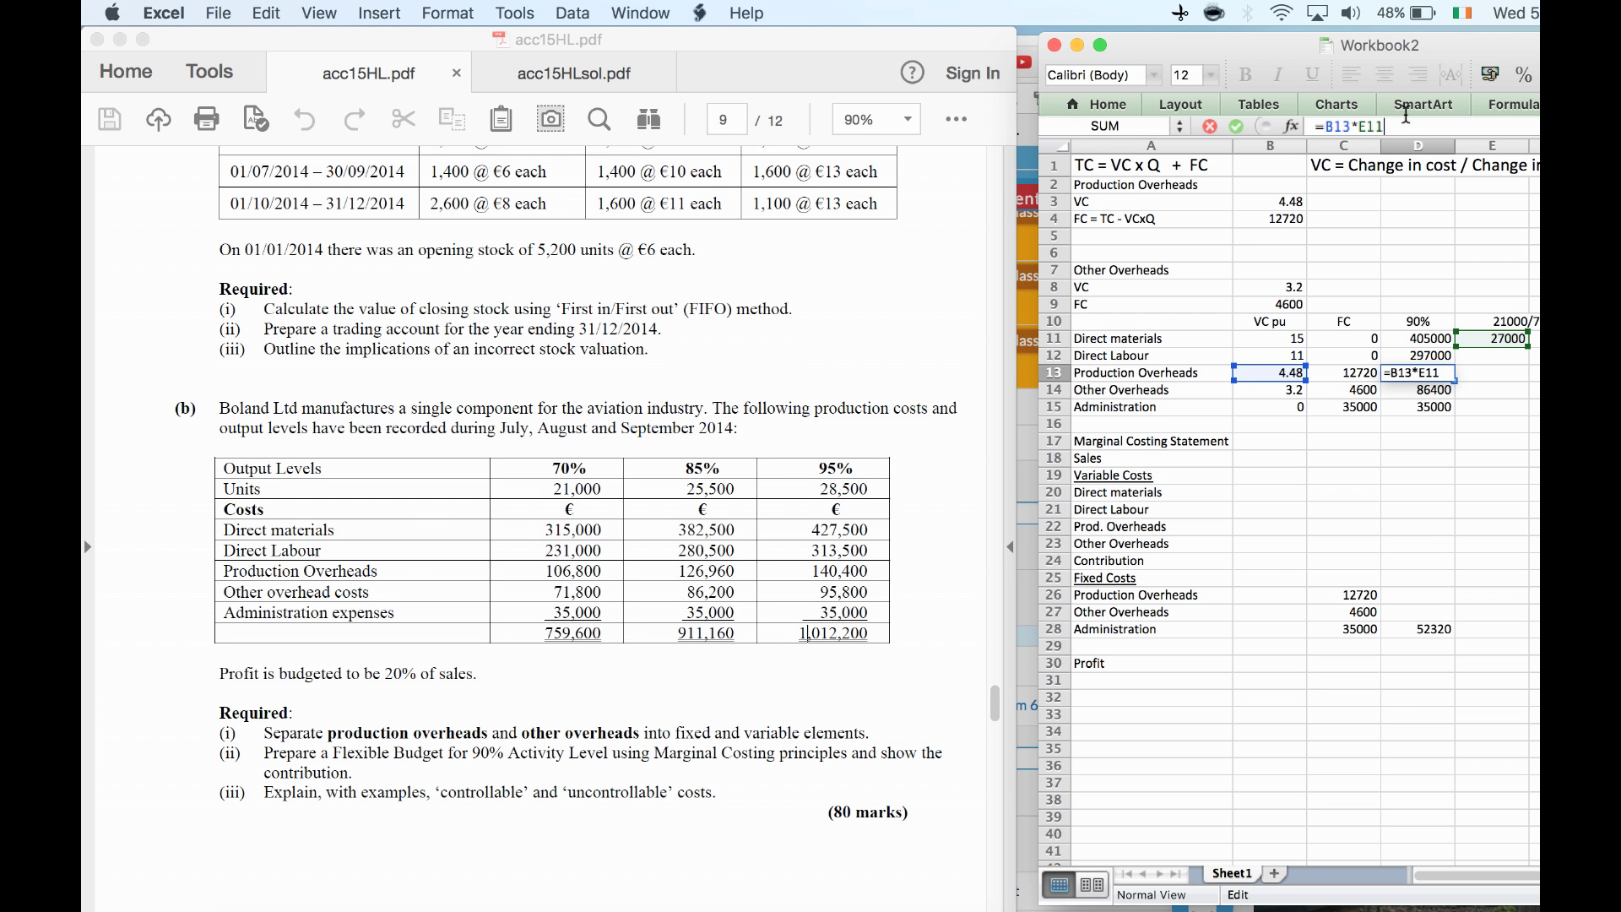
pyautogui.write('+')
pyautogui.click(1344, 370)
pyautogui.write('+')
pyautogui.press('Return')
pyautogui.press('Return')
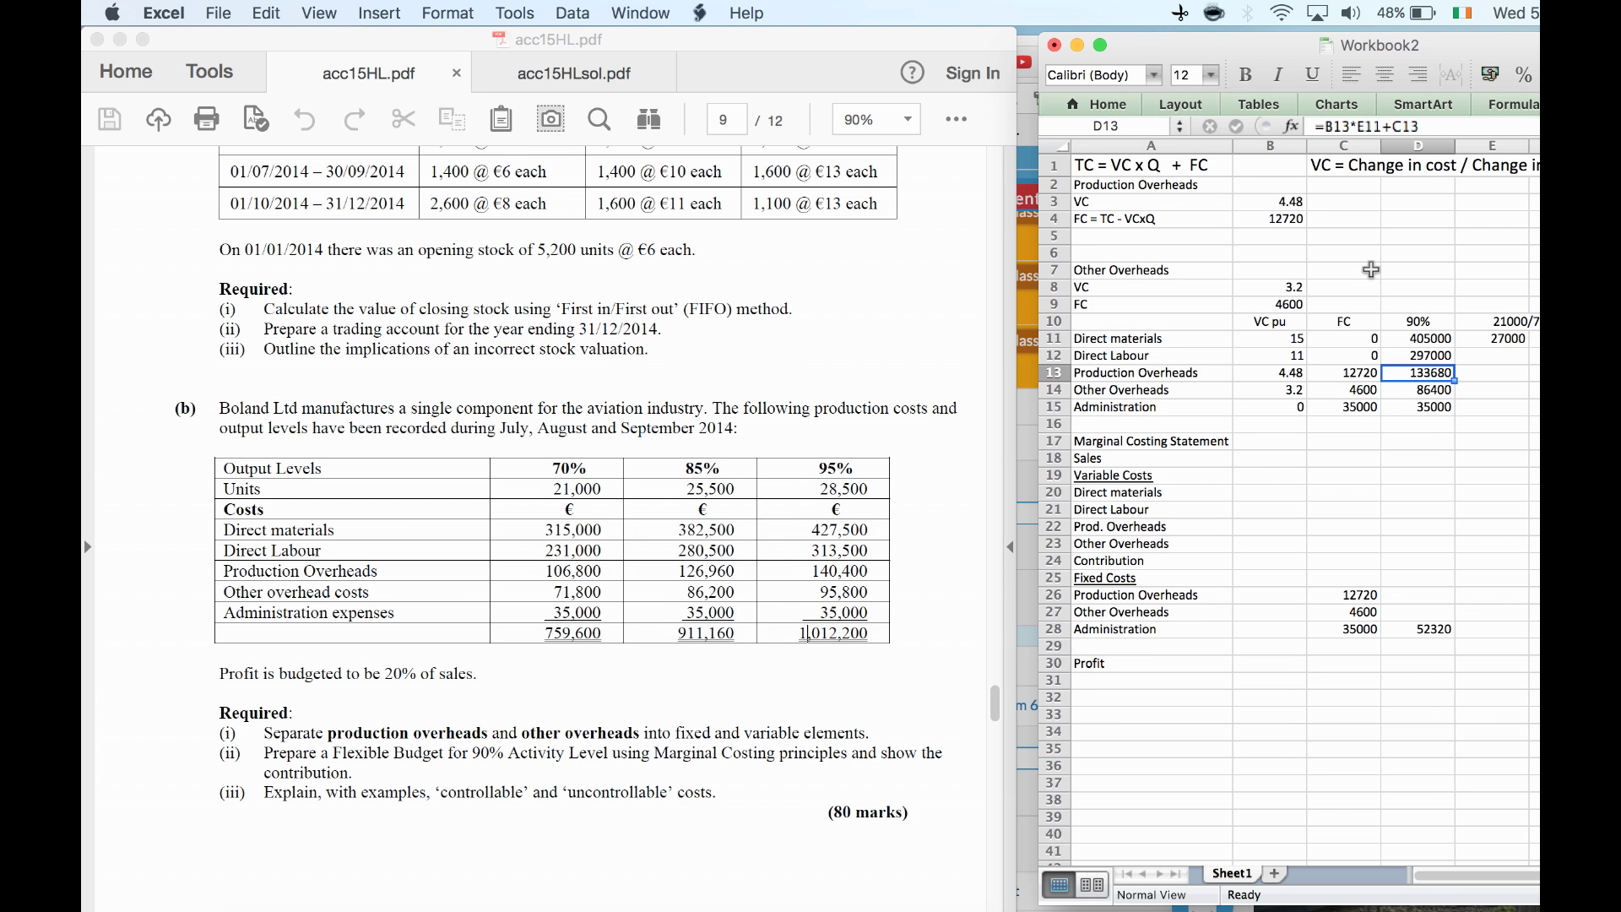
# Enclose the B13*E11 part of the production overheads formula in D13 in brackets
pyautogui.click(1375, 124)
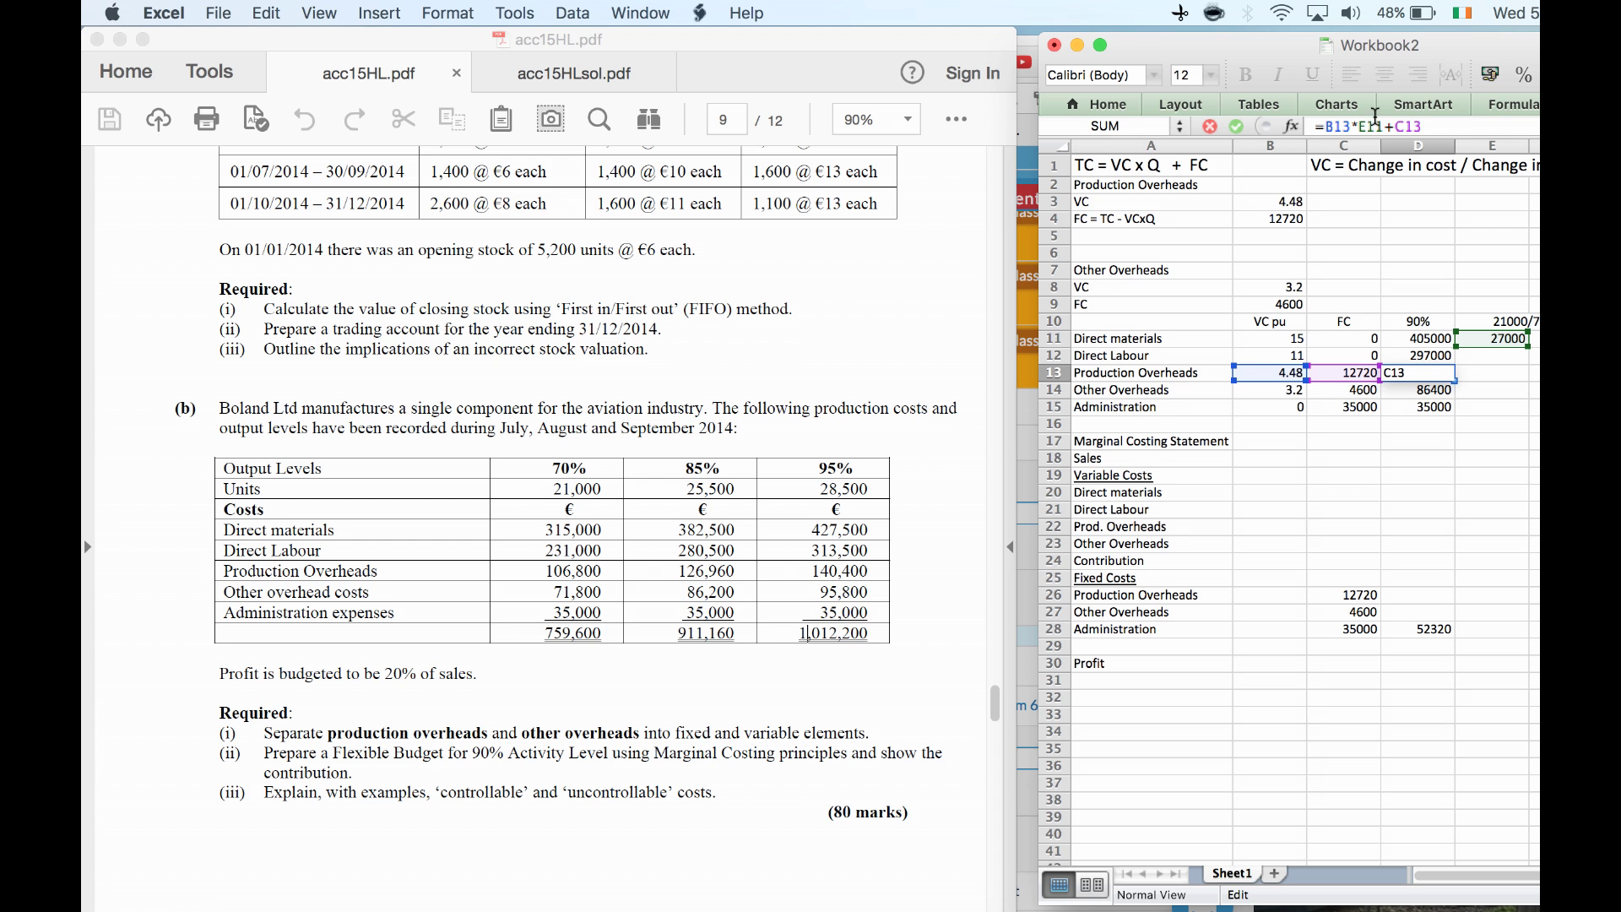
pyautogui.press('Right')
pyautogui.write('()')
pyautogui.press('BackSpace')
pyautogui.press('BackSpace')
pyautogui.write(')')
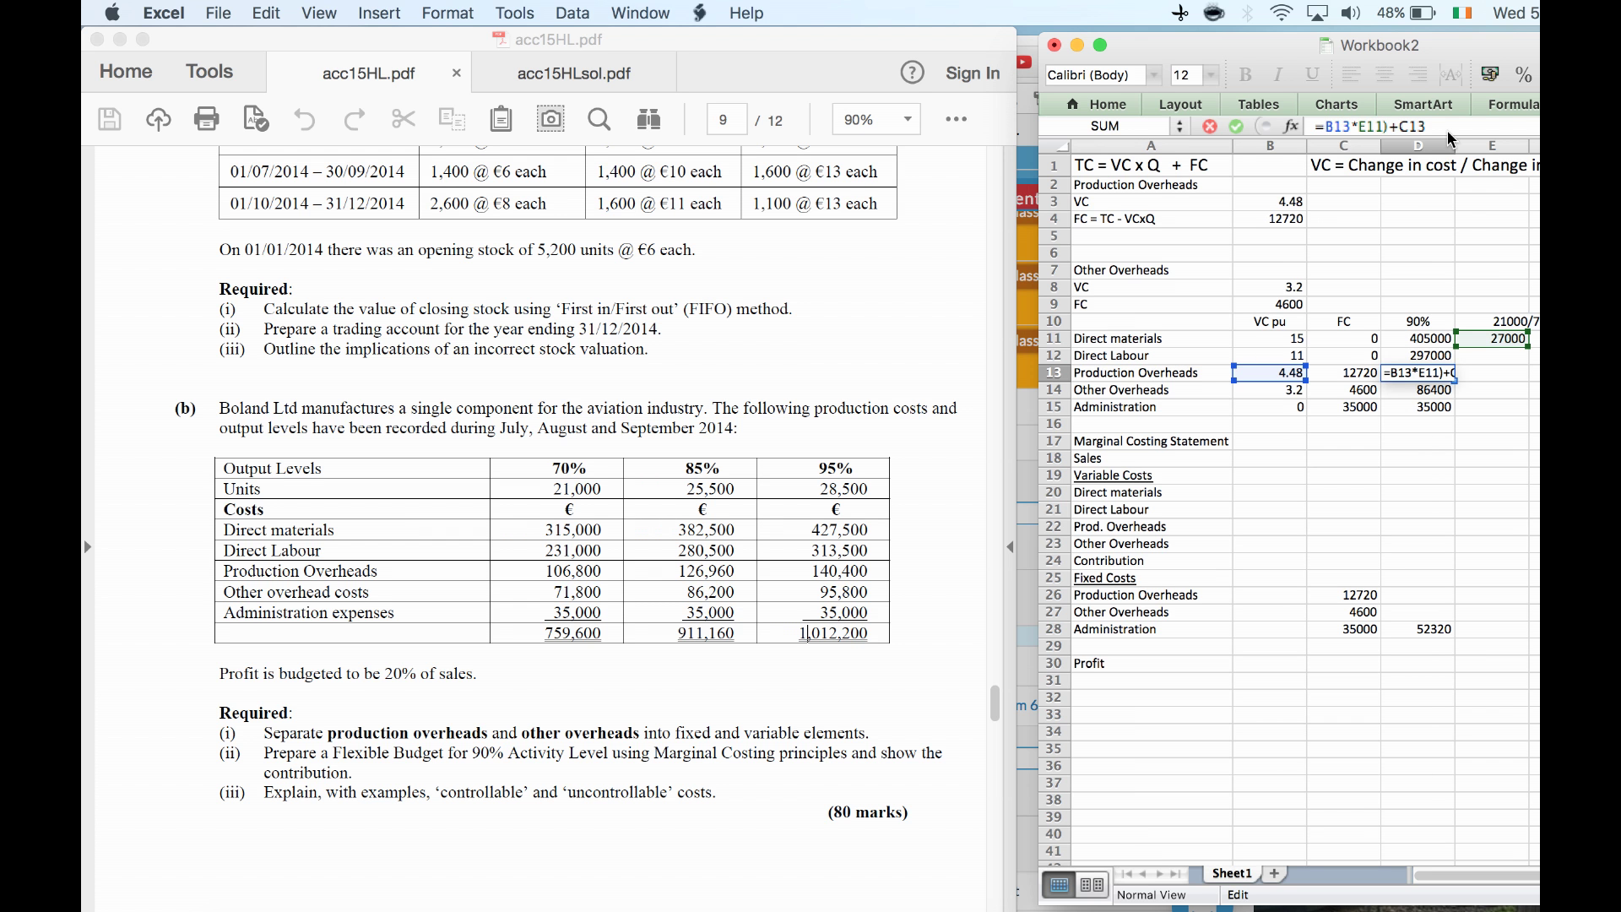
pyautogui.press('Return')
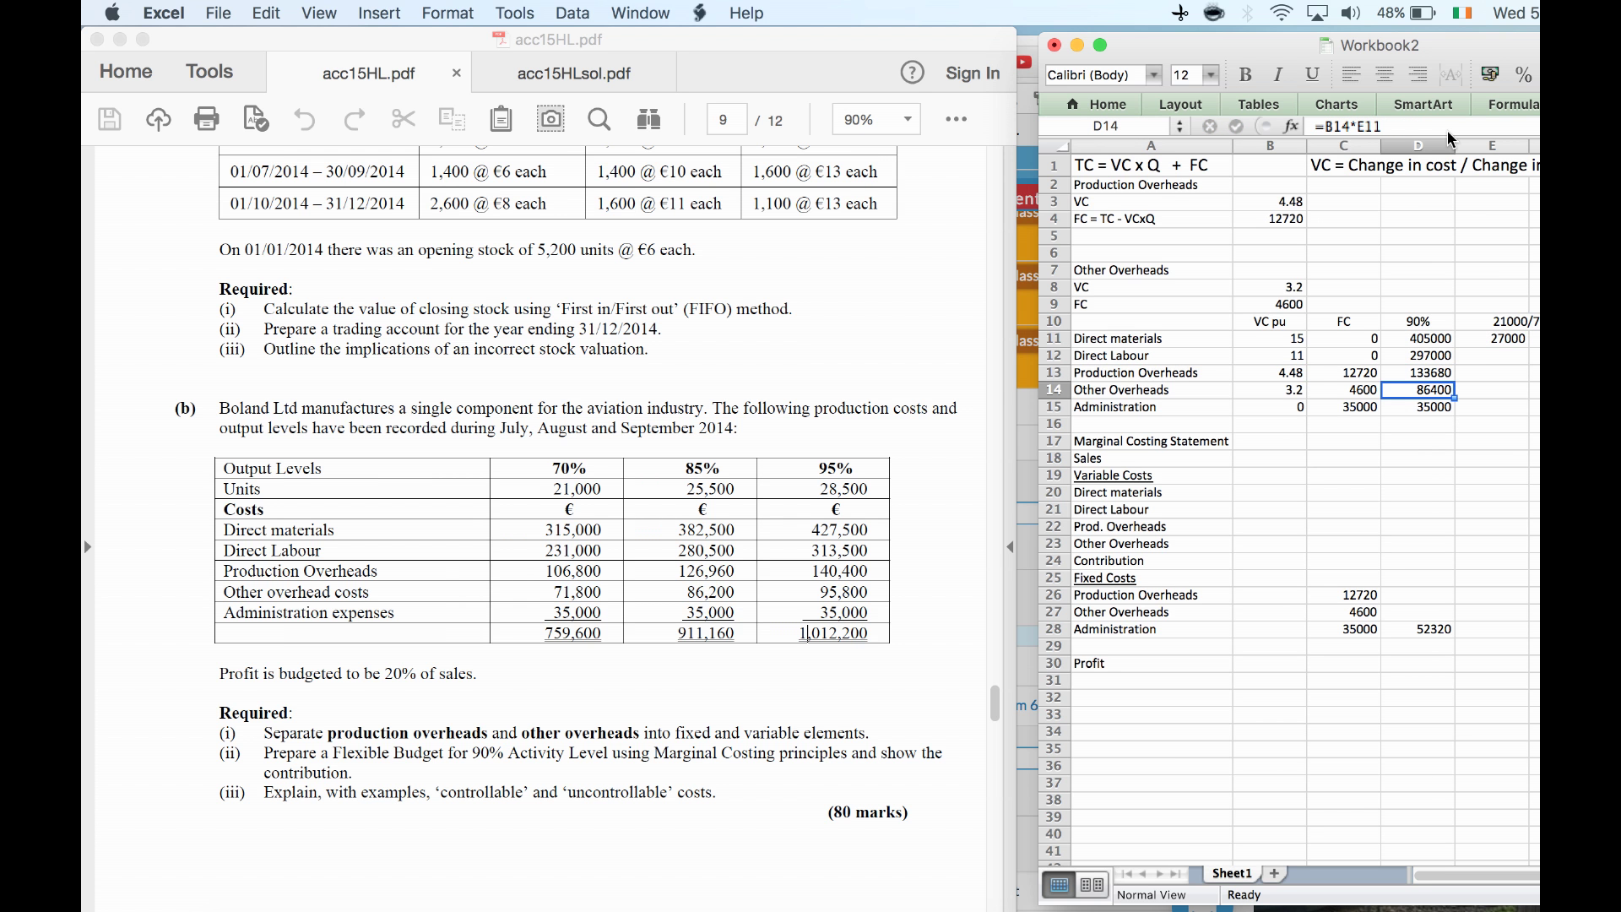
# Change the other overheads formula in D14 to =(B14*E11)+C14 to include the fixed cost
pyautogui.click(1391, 116)
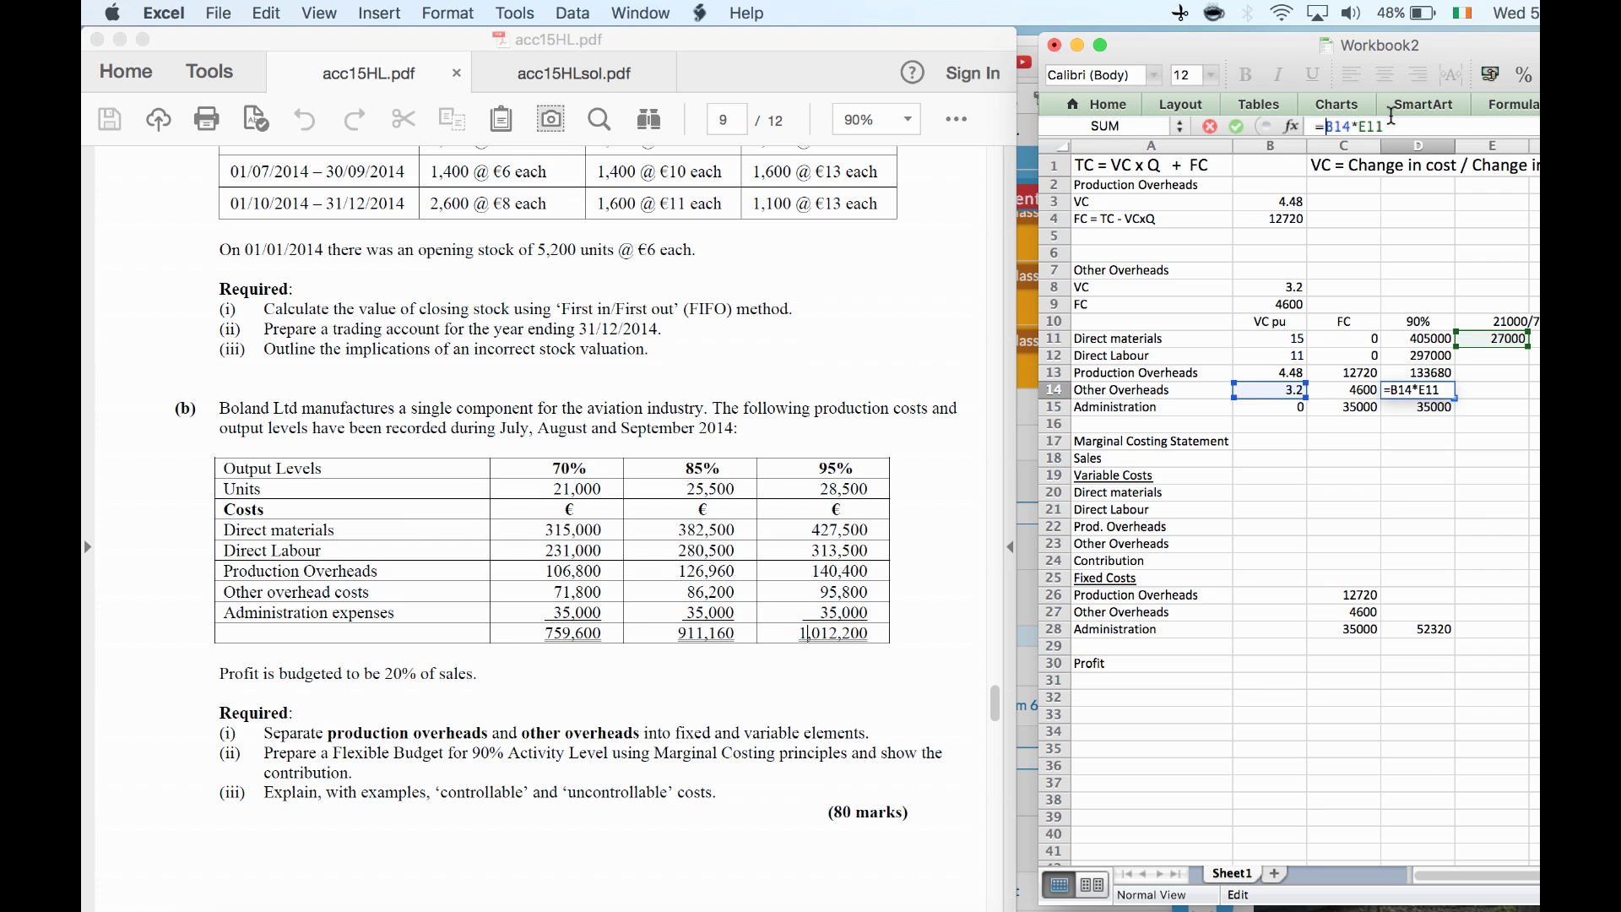
pyautogui.write('(')
pyautogui.write(')+')
pyautogui.click(1354, 385)
pyautogui.press('Return')
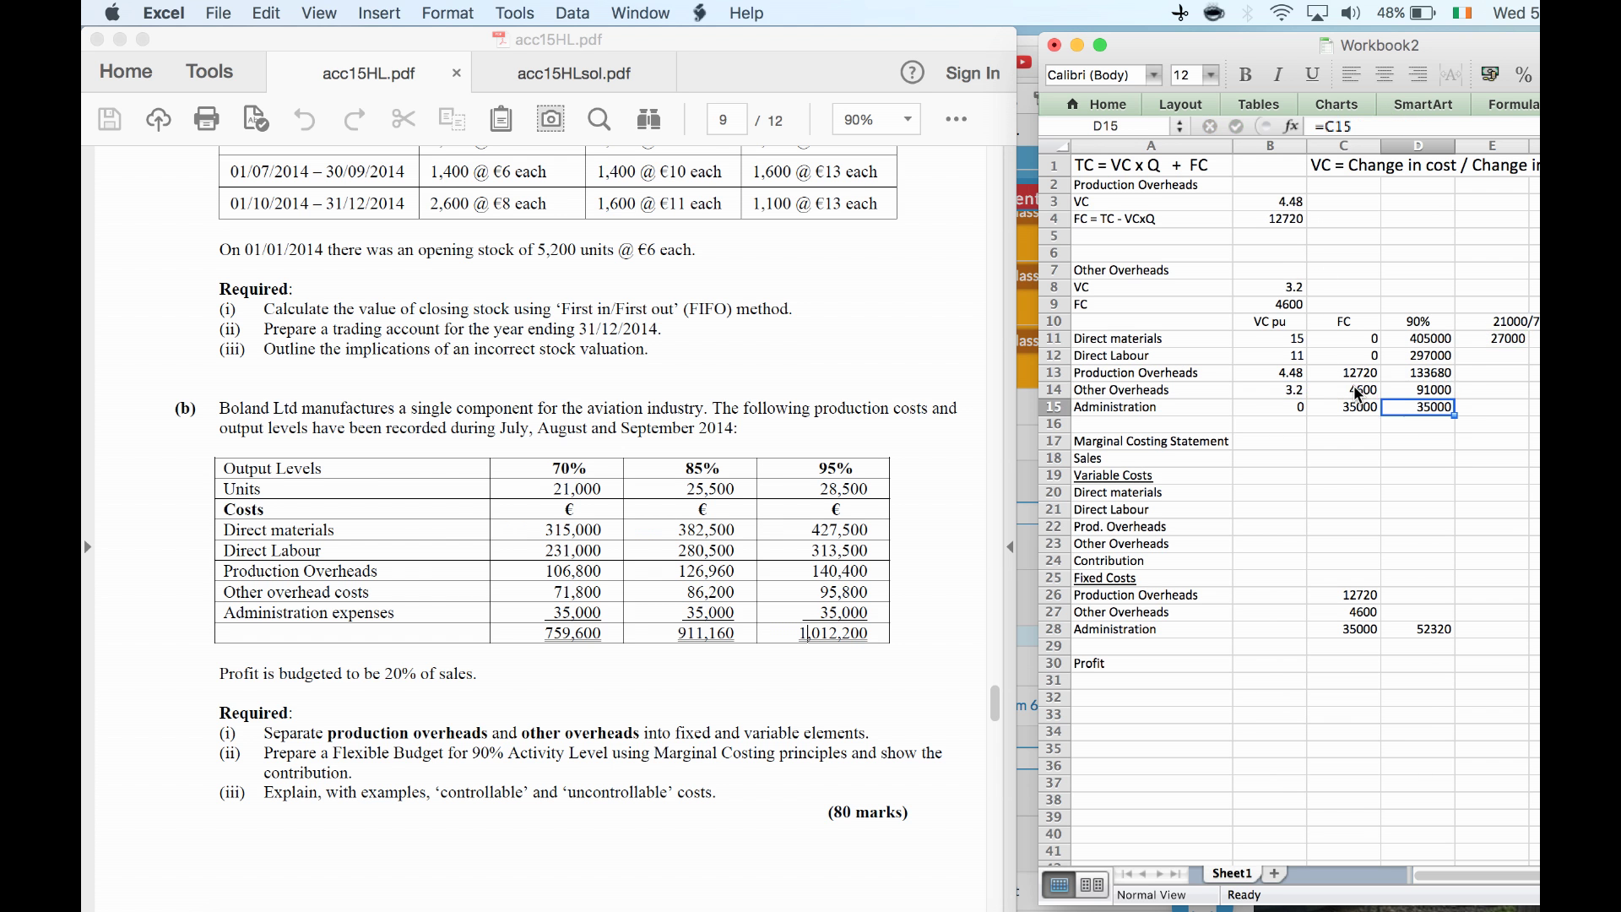
# Total the 90% column costs in D16 with a SUM of D11:D15
pyautogui.press('Down')
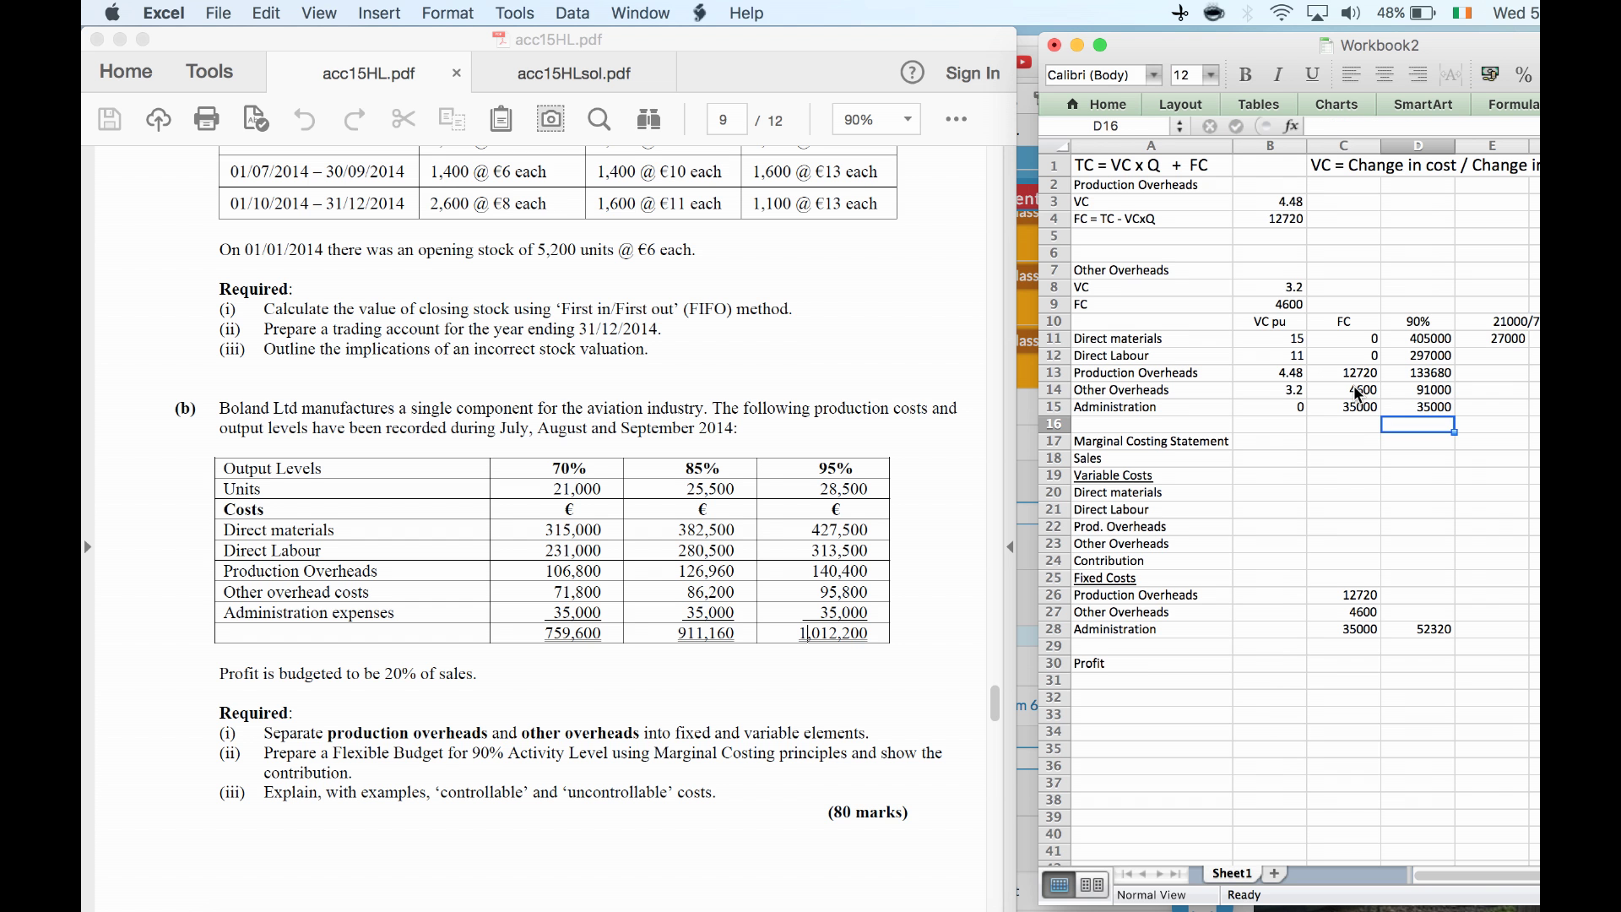
pyautogui.write('=sum(')
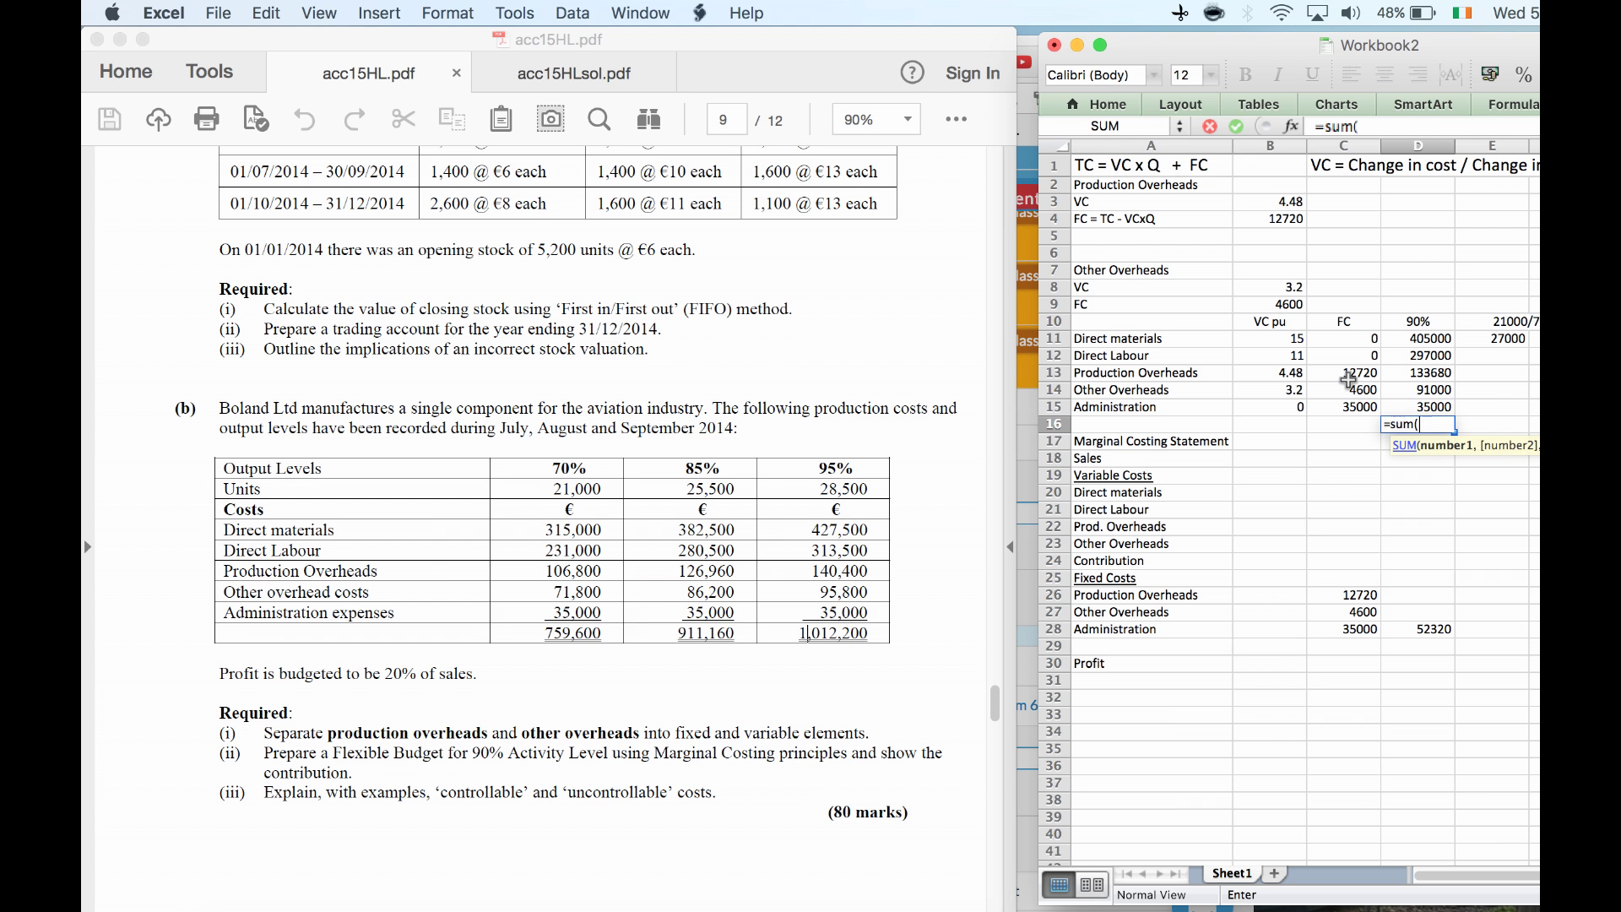
pyautogui.press('Up')
pyautogui.press('Up')
pyautogui.press('Up')
pyautogui.press('Up')
pyautogui.press('Up')
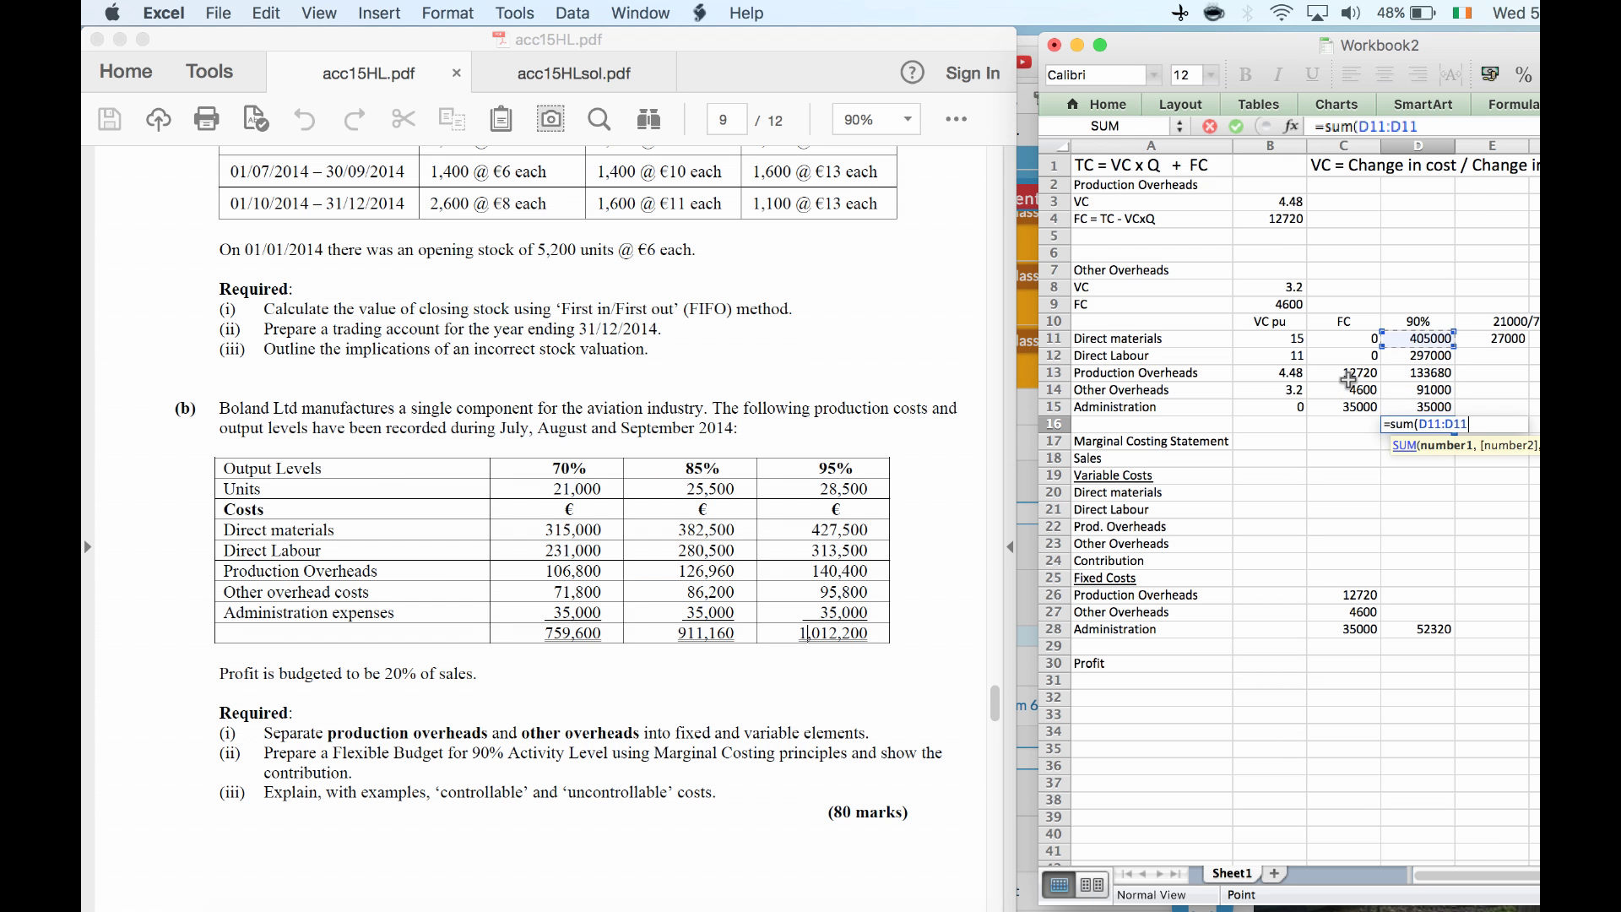
pyautogui.hotkey('shift', 'Down')
pyautogui.hotkey('shift', 'Down')
pyautogui.hotkey('shift', 'Down')
pyautogui.hotkey('shift', 'Down')
pyautogui.press('Return')
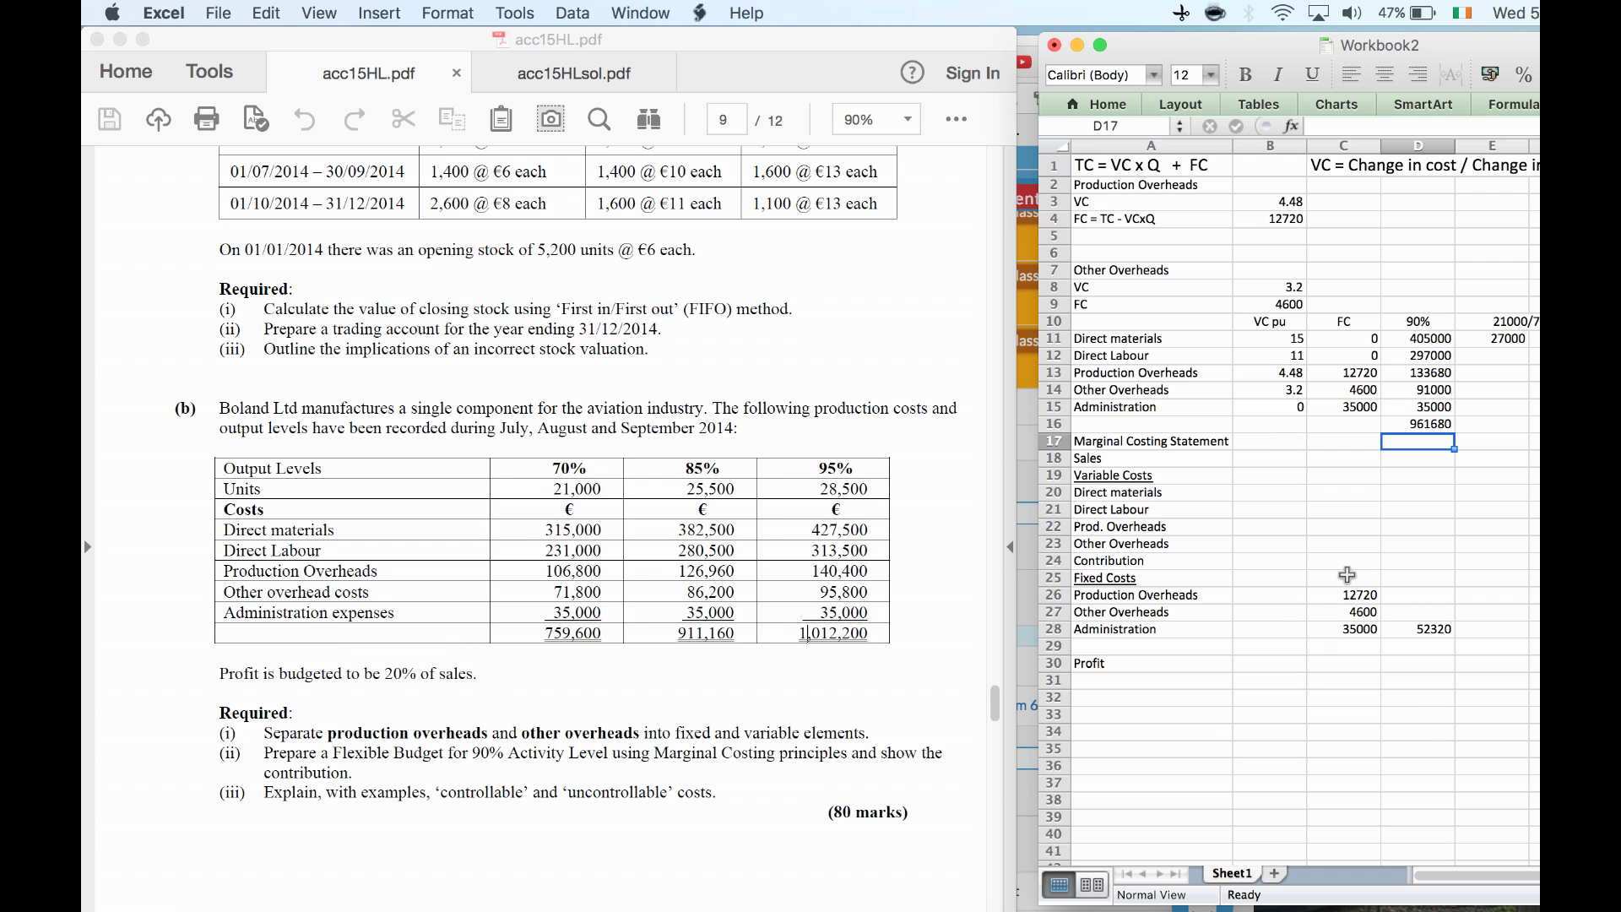
# Bring the 90% direct materials cost into C20 of the marginal costing statement by referencing D11
pyautogui.click(1335, 486)
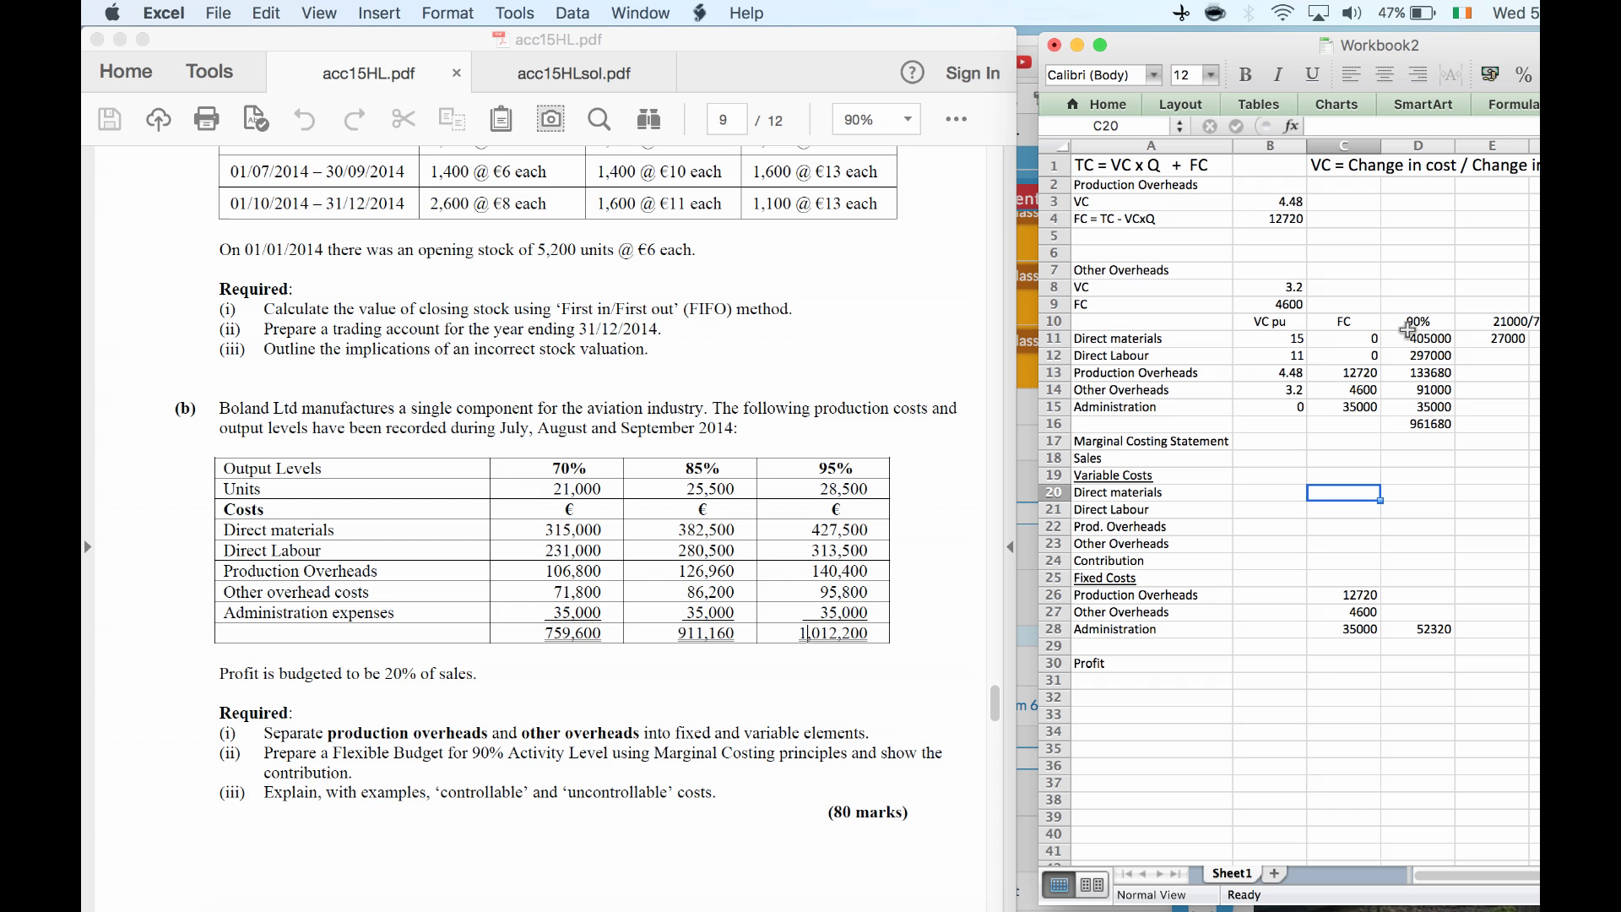
pyautogui.write('=')
pyautogui.press('Up')
pyautogui.press('Up')
pyautogui.press('Up')
pyautogui.press('Up')
pyautogui.press('Up')
pyautogui.press('Up')
pyautogui.press('Up')
pyautogui.press('Up')
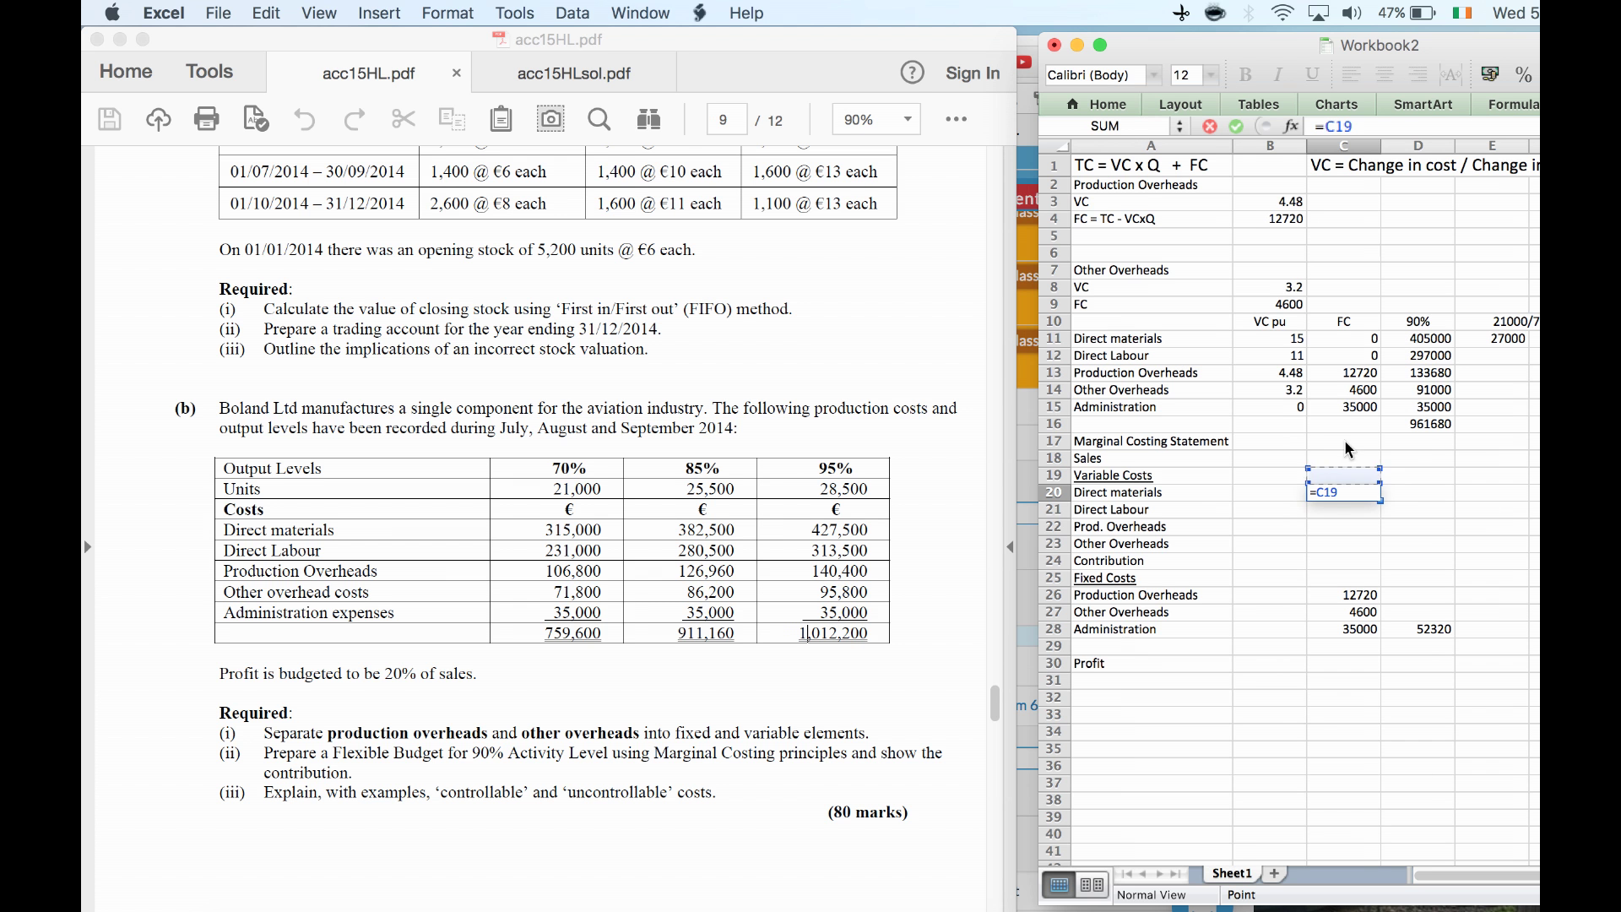
pyautogui.press('Up')
pyautogui.press('Right')
pyautogui.press('Return')
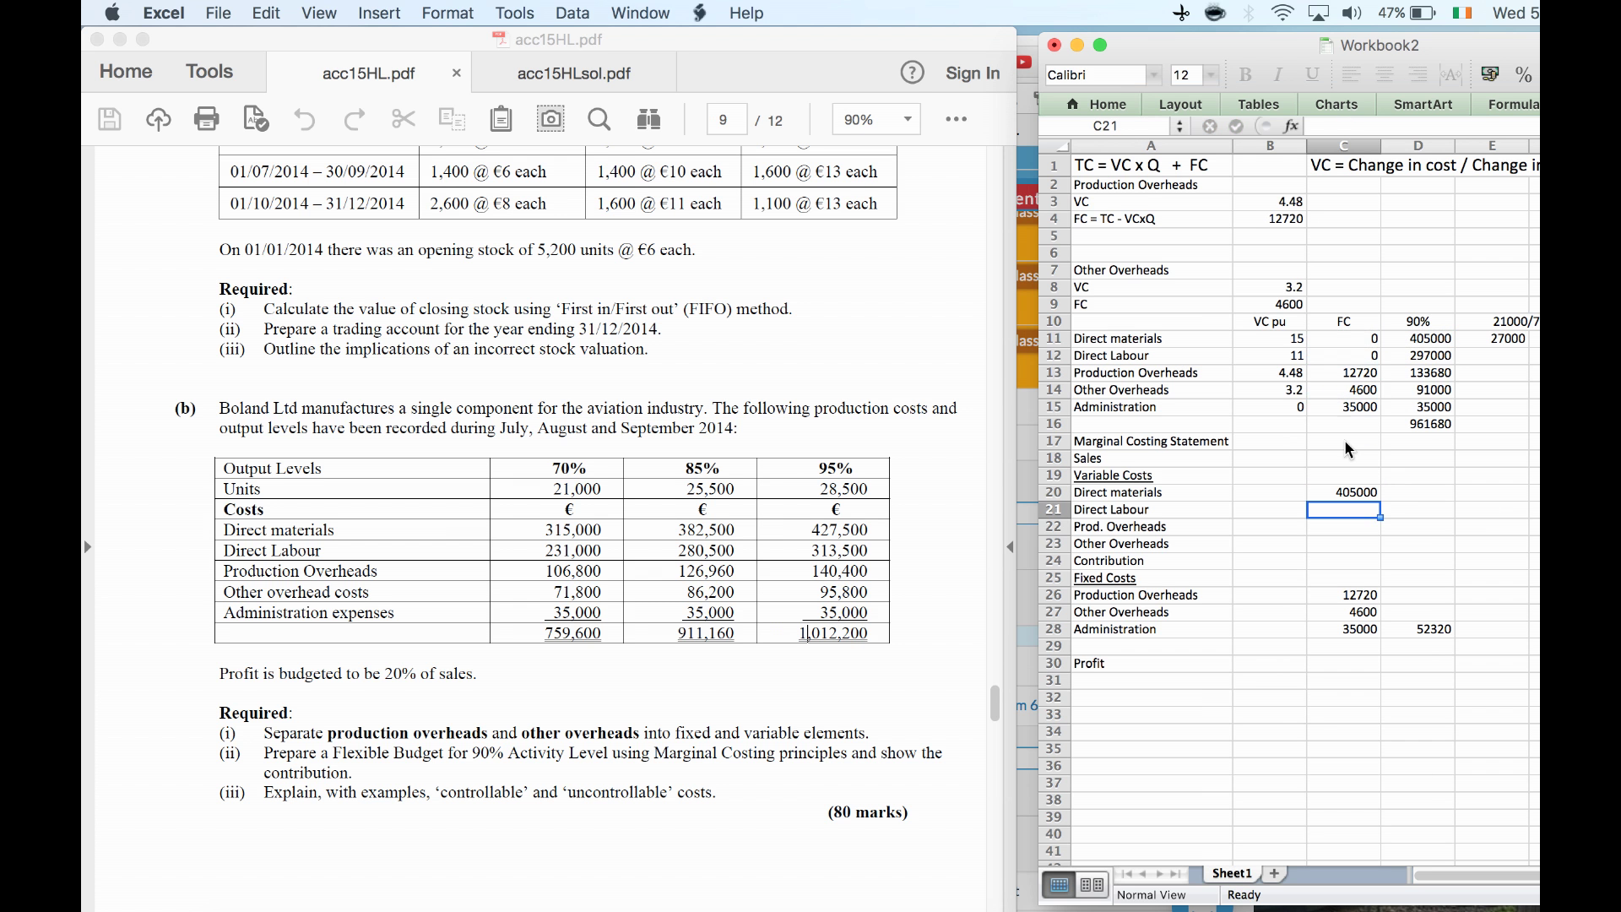
# Bring the 90% direct labour cost into C21 of the marginal costing statement by referencing D12
pyautogui.write('=')
pyautogui.press('Up')
pyautogui.press('Up')
pyautogui.press('Up')
pyautogui.press('Up')
pyautogui.press('Up')
pyautogui.press('Up')
pyautogui.press('Up')
pyautogui.press('Up')
pyautogui.press('Up')
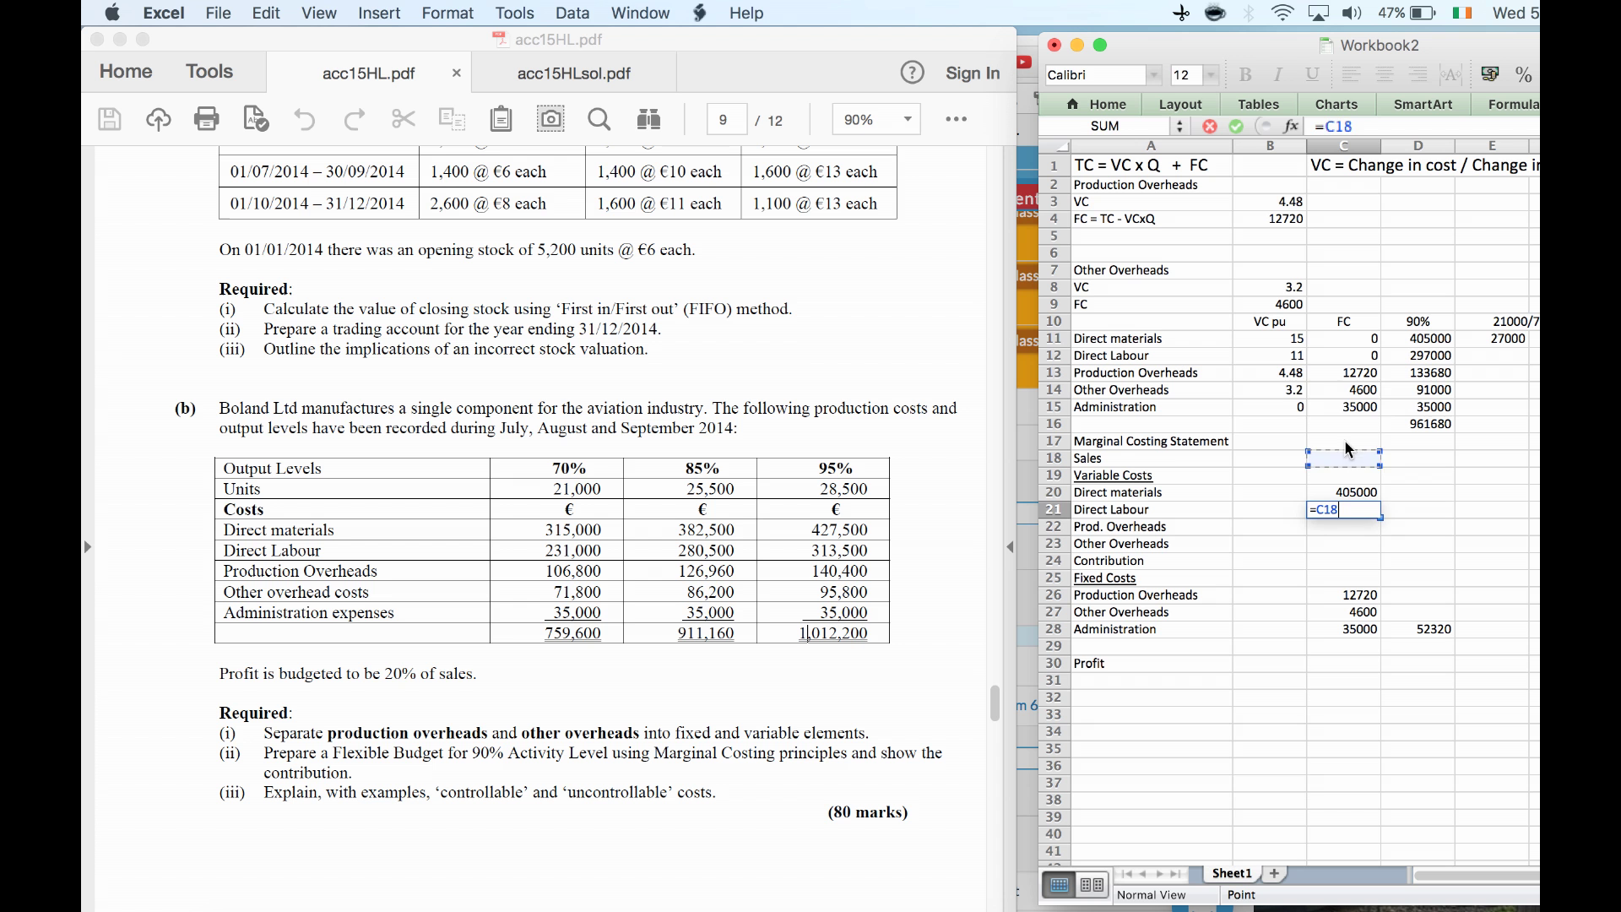
pyautogui.press('Right')
pyautogui.press('Return')
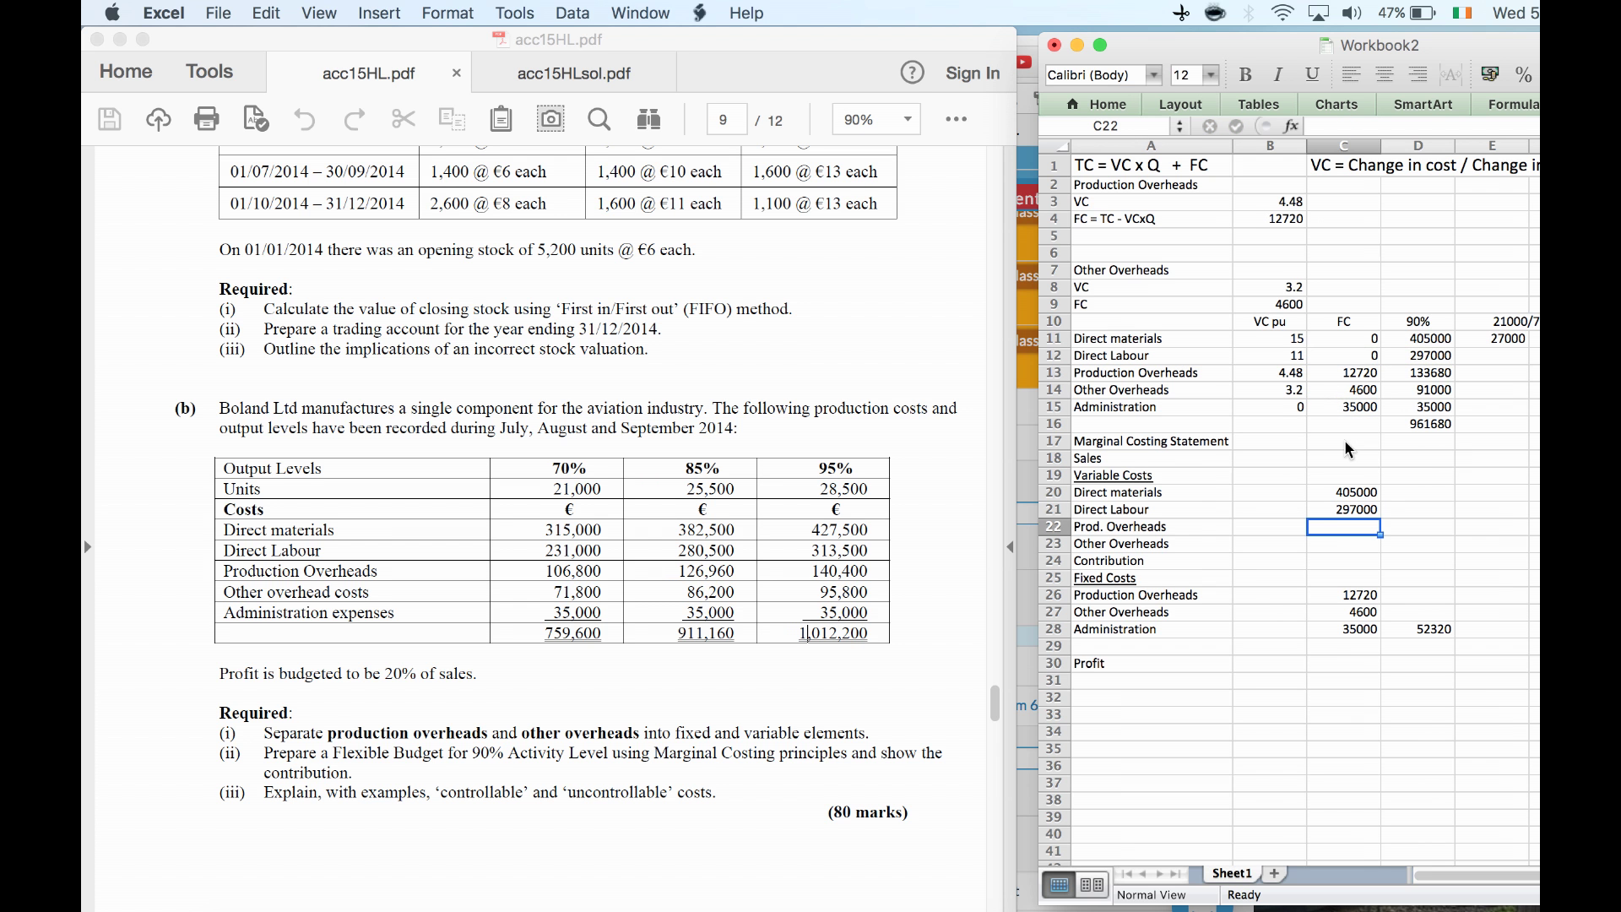
# Calculate the variable production overheads in C22 of the statement with the formula =B13*E11
pyautogui.write('=')
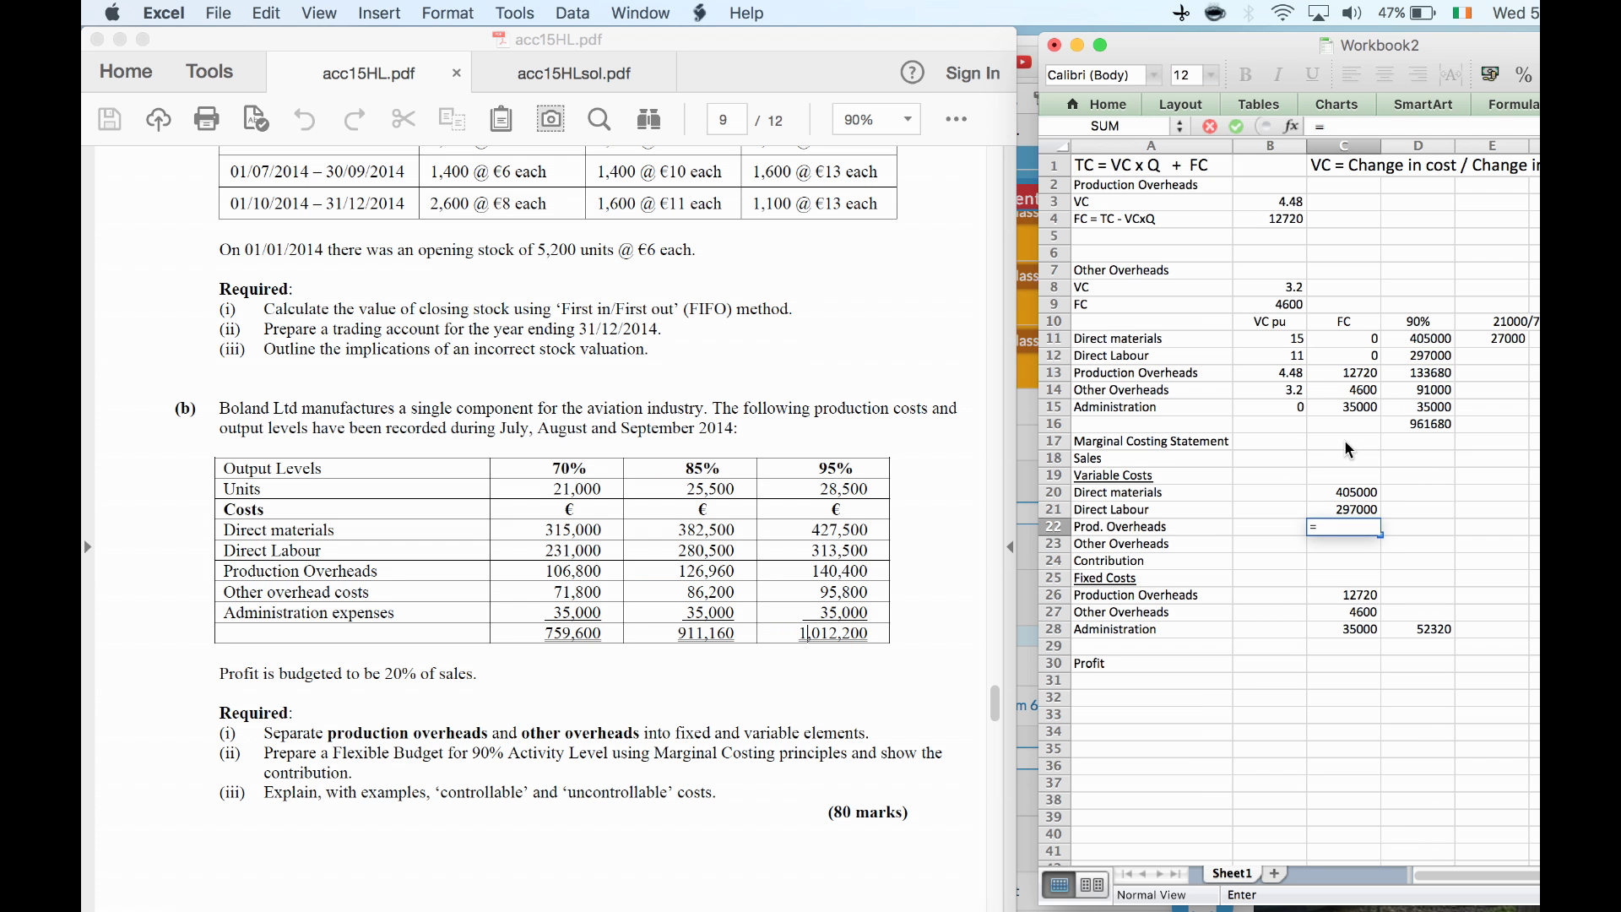
pyautogui.press('Up')
pyautogui.press('Up')
pyautogui.press('Up')
pyautogui.press('Up')
pyautogui.press('Up')
pyautogui.press('Up')
pyautogui.press('Up')
pyautogui.press('Up')
pyautogui.press('Up')
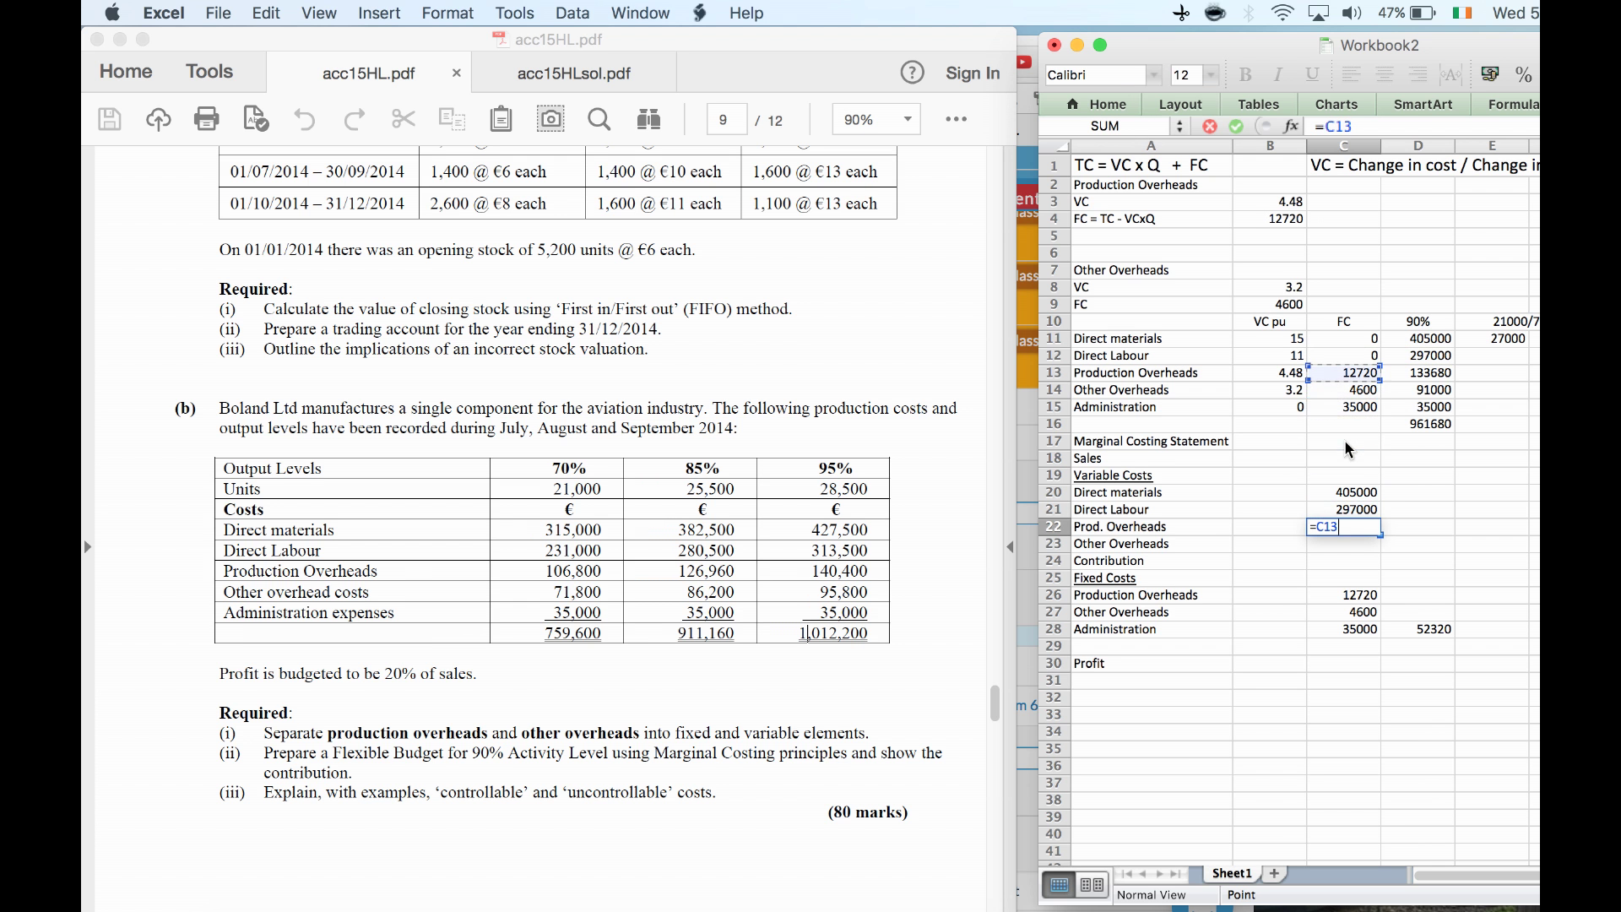
pyautogui.press('Left')
pyautogui.write('*')
pyautogui.press('Right')
pyautogui.press('Right')
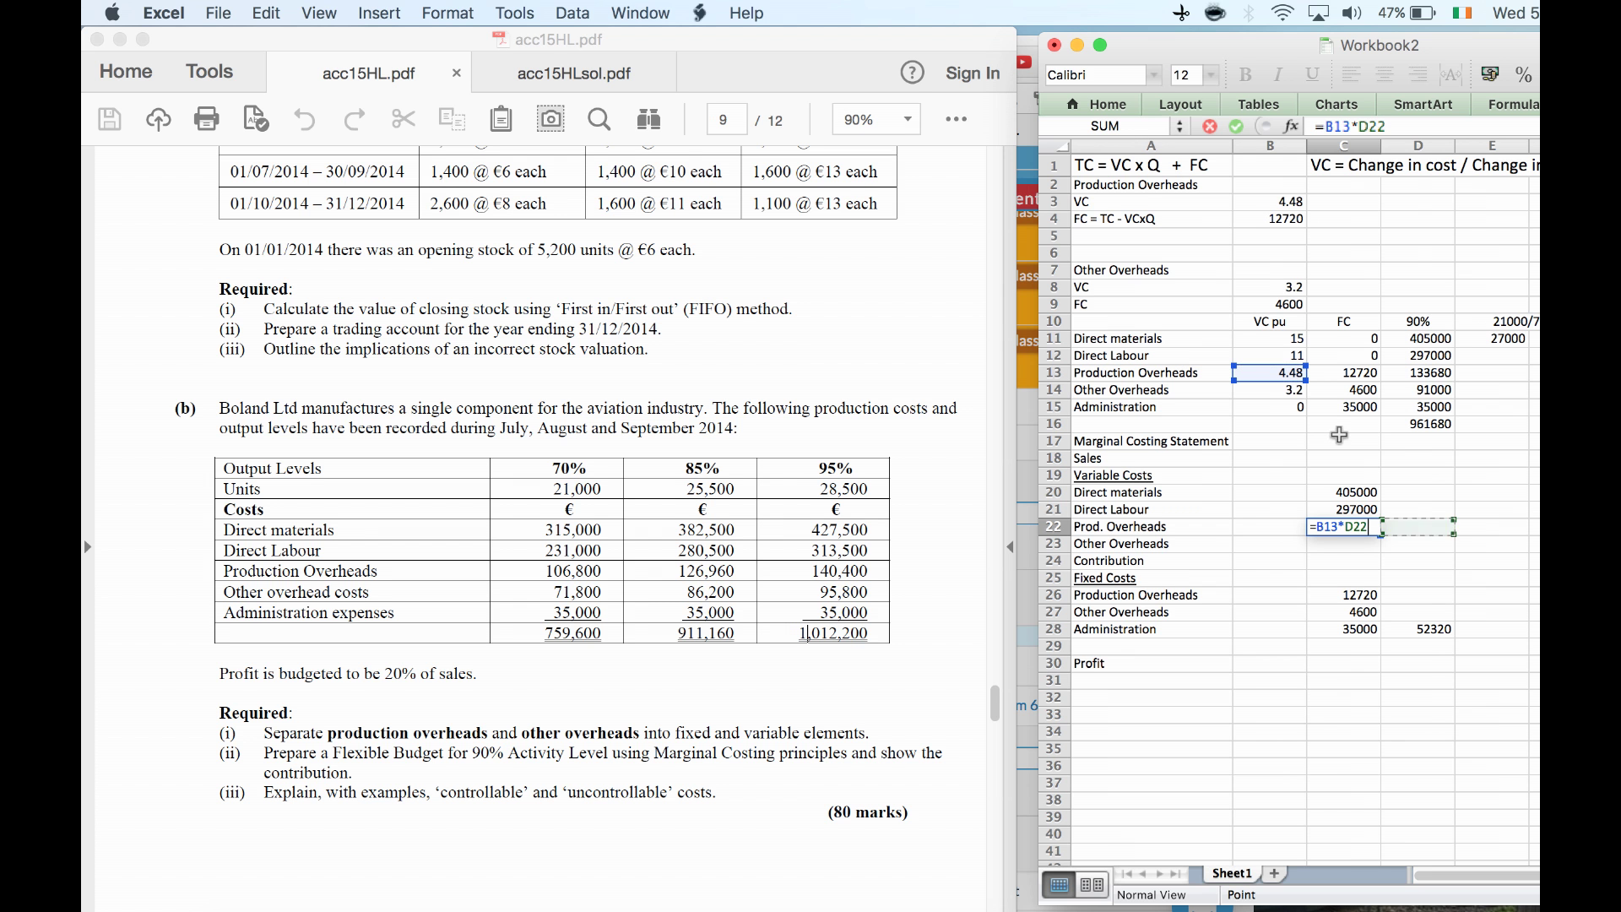
pyautogui.press('Up')
pyautogui.press('Up')
pyautogui.press('Up')
pyautogui.press('Up')
pyautogui.press('Up')
pyautogui.press('Up')
pyautogui.press('Up')
pyautogui.press('Up')
pyautogui.press('Up')
pyautogui.press('Up')
pyautogui.press('Up')
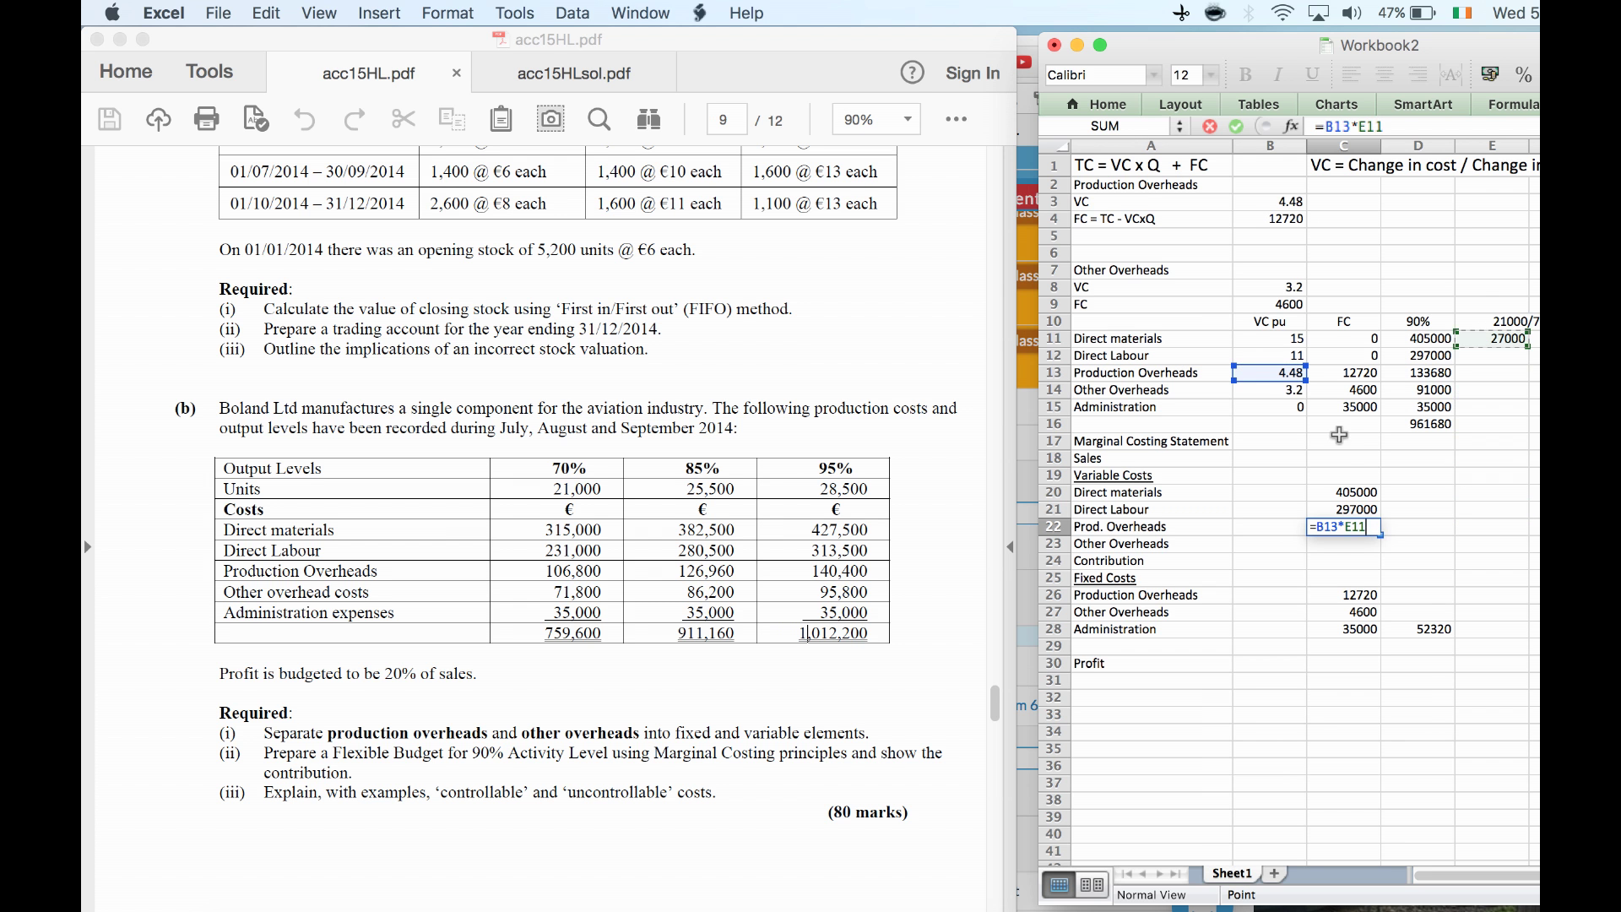
pyautogui.press('Return')
# Calculate the variable other overheads in C23 of the statement with the formula =B14*E11
pyautogui.write('=')
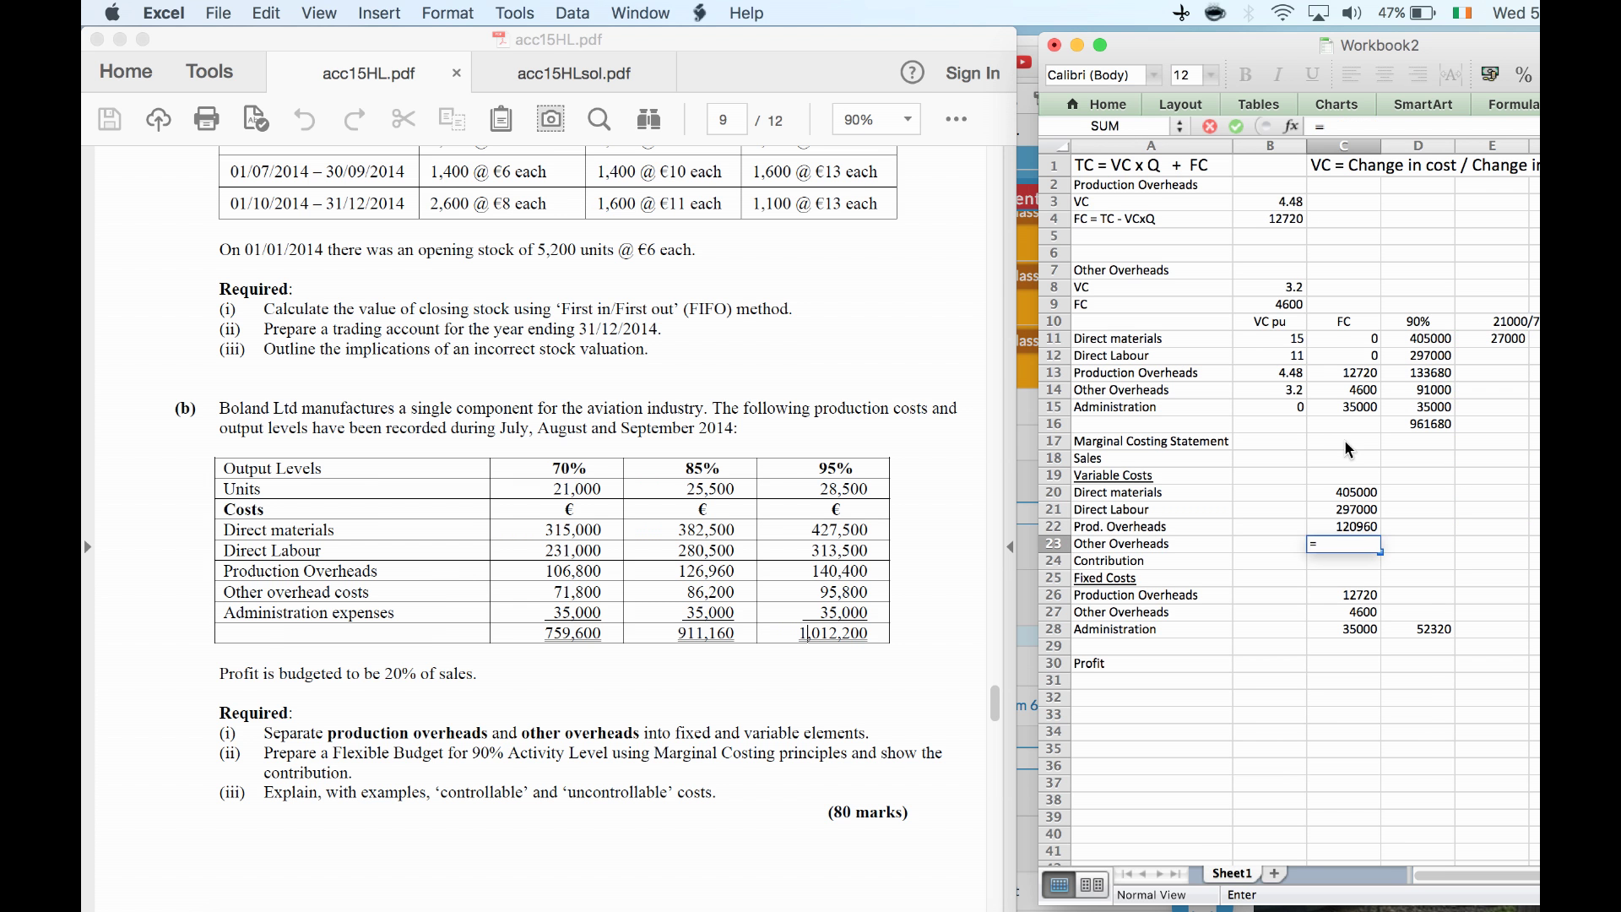
pyautogui.press('Up')
pyautogui.press('Up')
pyautogui.press('Up')
pyautogui.press('Up')
pyautogui.press('Up')
pyautogui.press('Up')
pyautogui.press('Up')
pyautogui.press('Up')
pyautogui.press('Up')
pyautogui.press('Left')
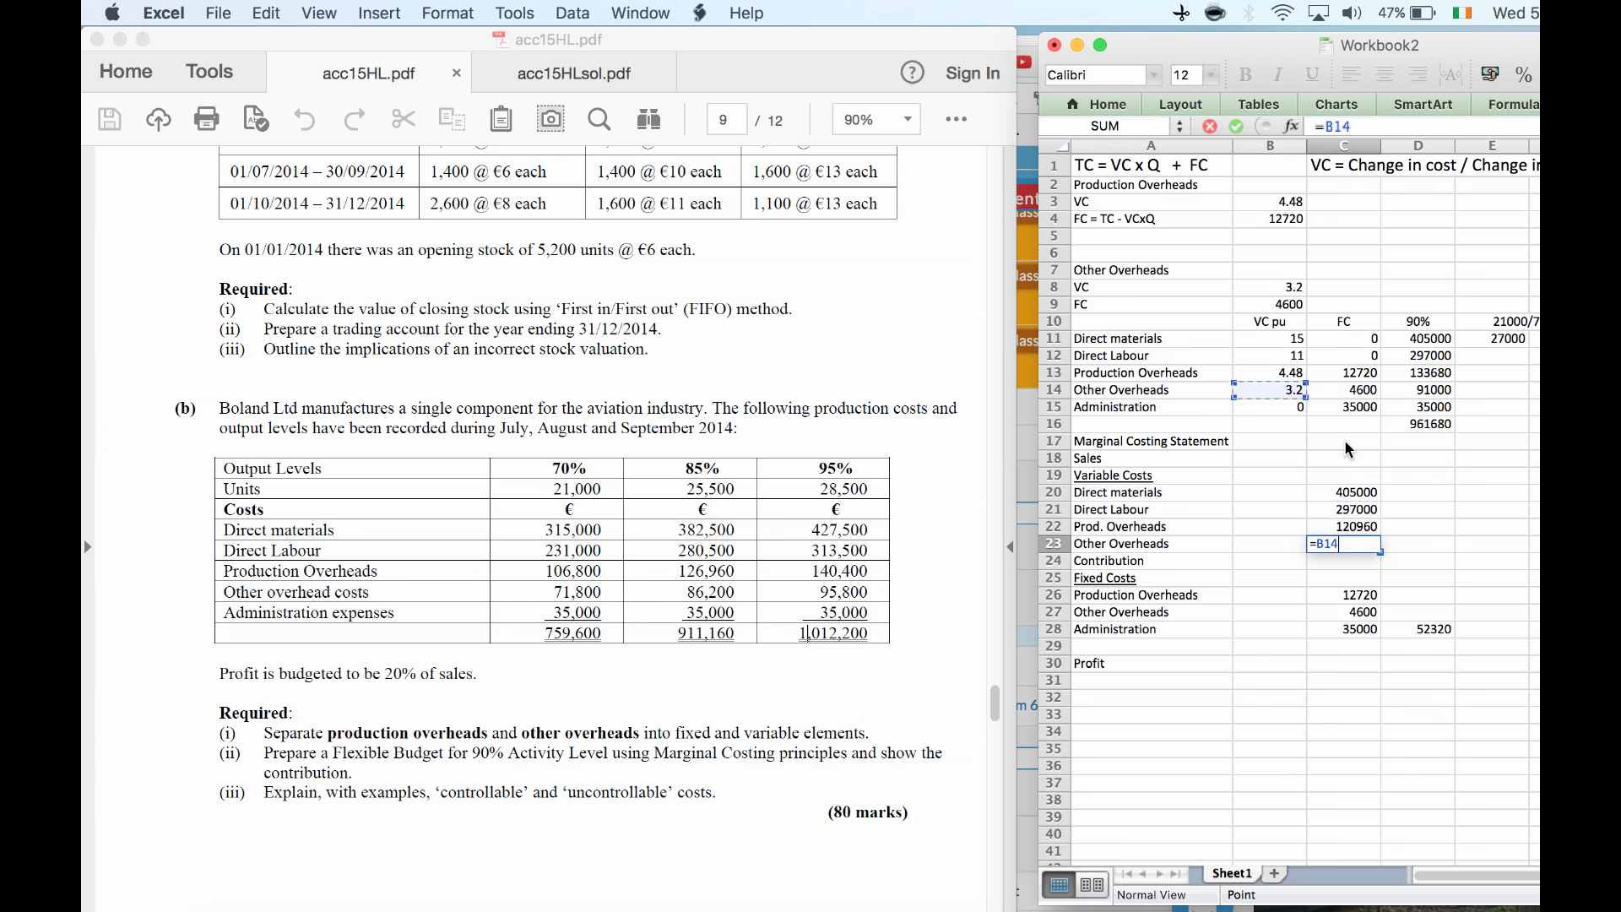
pyautogui.write('*')
pyautogui.press('Right')
pyautogui.press('Right')
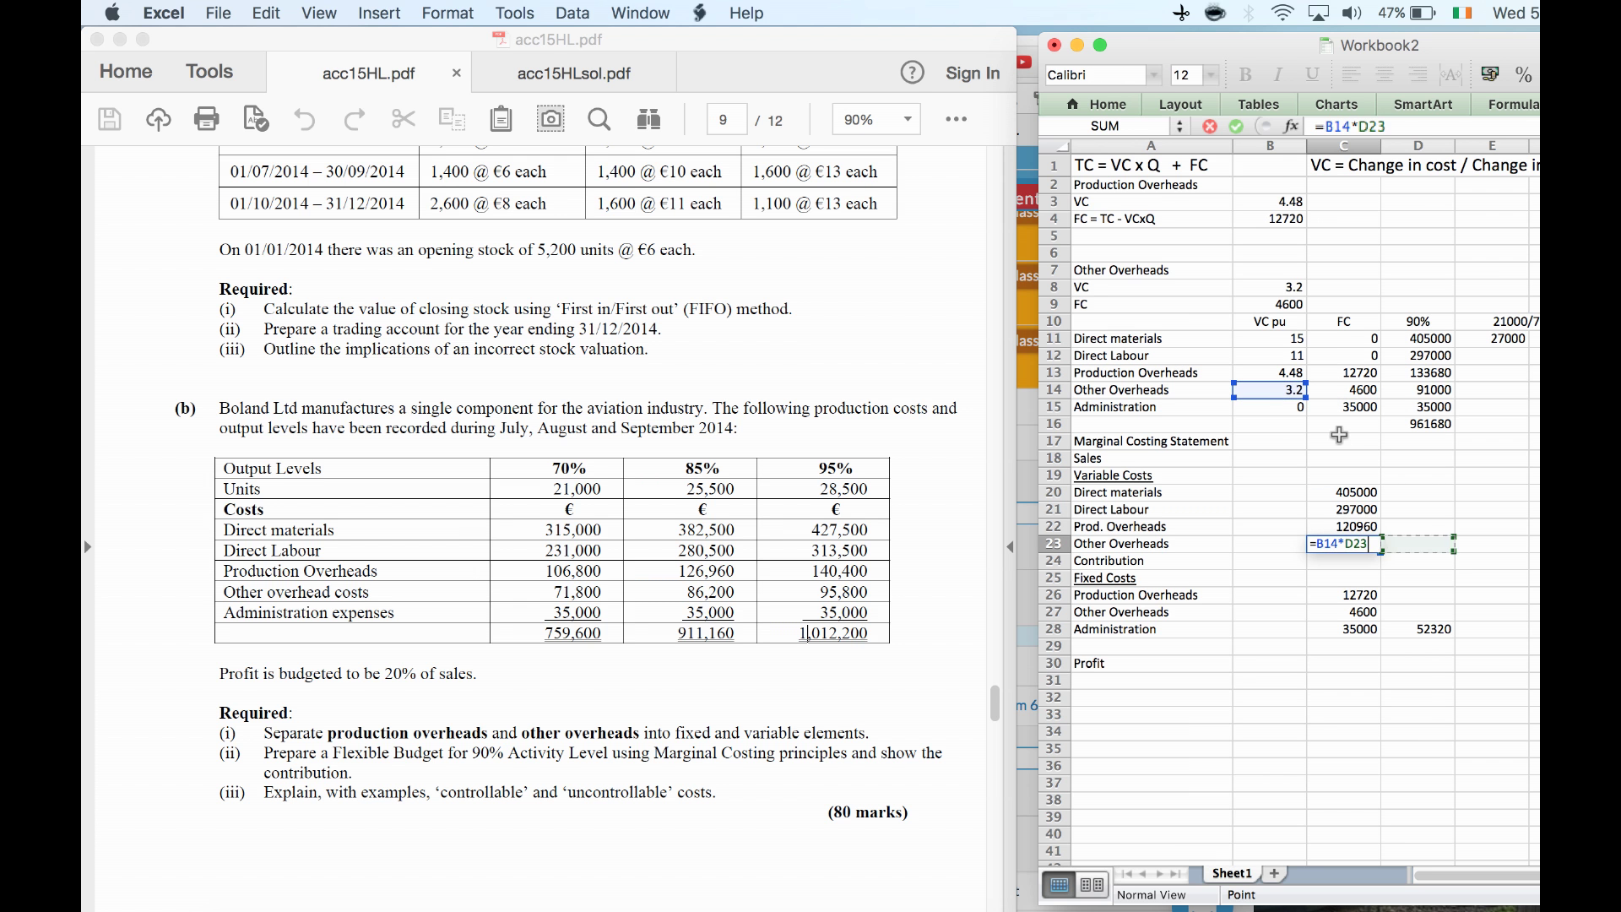
pyautogui.press('Up')
pyautogui.press('Up')
pyautogui.press('Up')
pyautogui.press('Up')
pyautogui.press('Up')
pyautogui.press('Up')
pyautogui.press('Up')
pyautogui.press('Up')
pyautogui.press('Up')
pyautogui.press('Up')
pyautogui.press('Up')
pyautogui.press('Up')
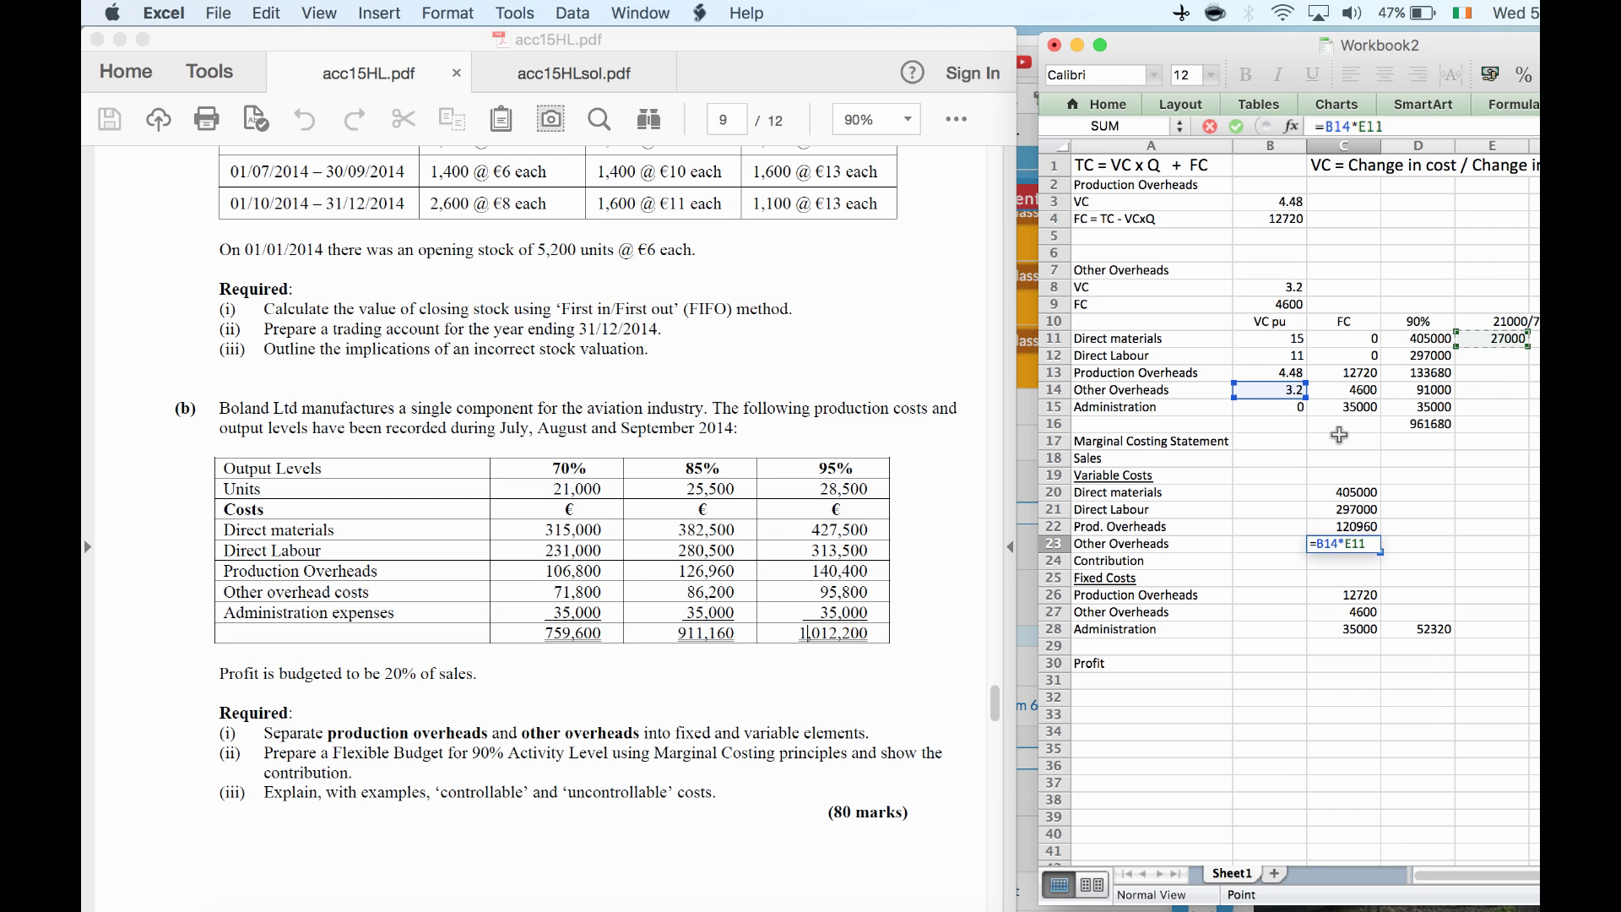
pyautogui.press('Return')
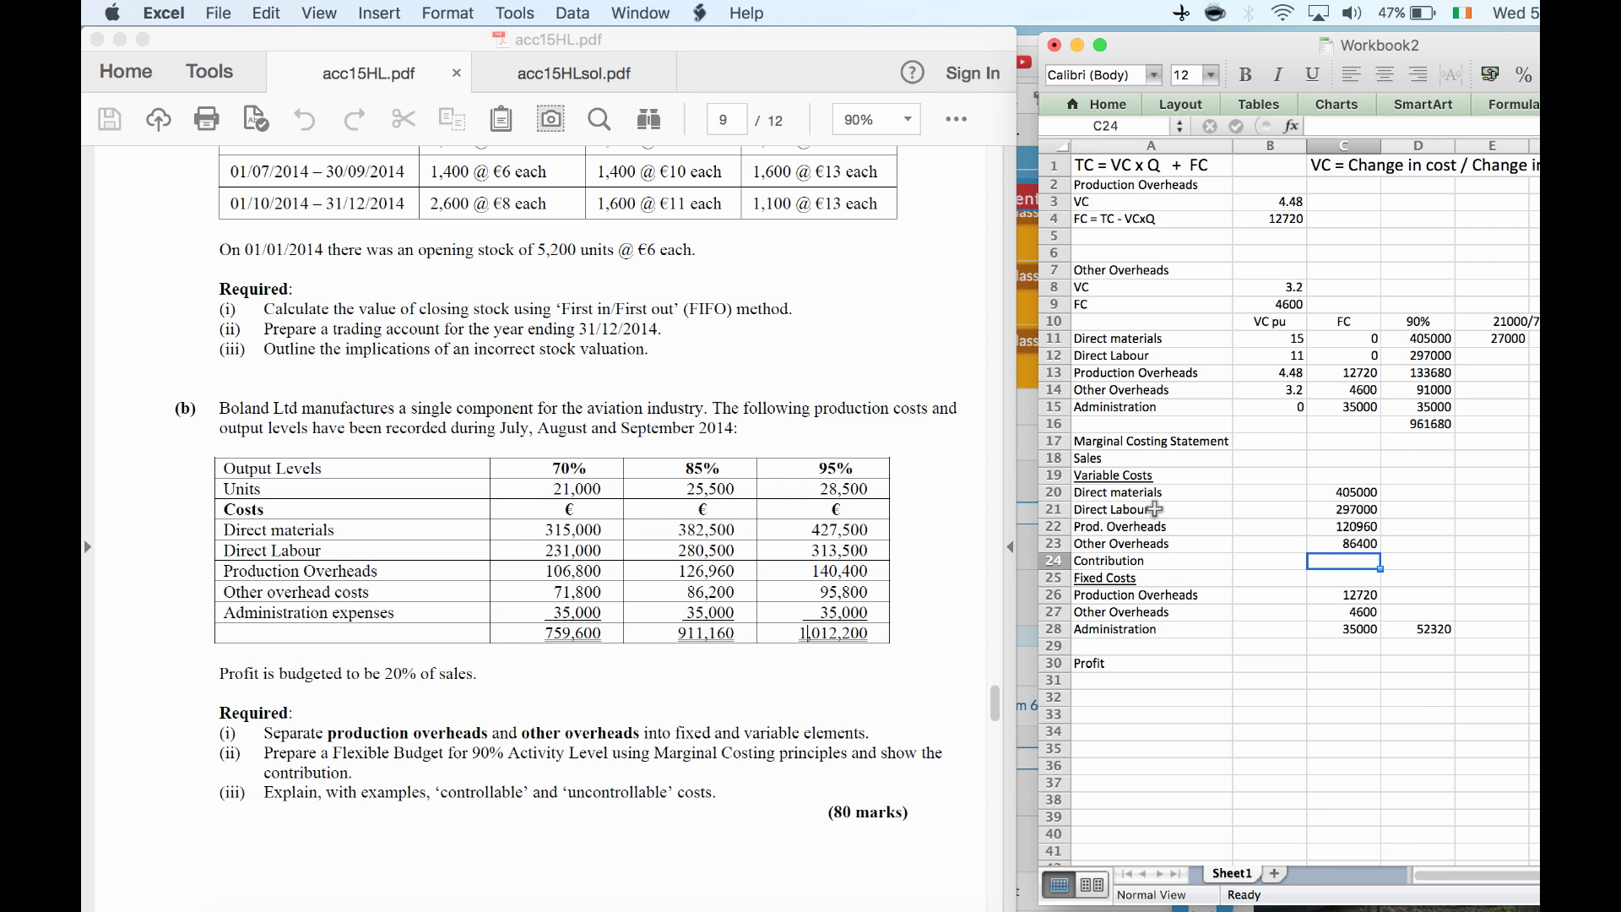
# Enter the labels Cost, Profit and Sales in cells E18 to E20 beside the statement
pyautogui.click(1401, 450)
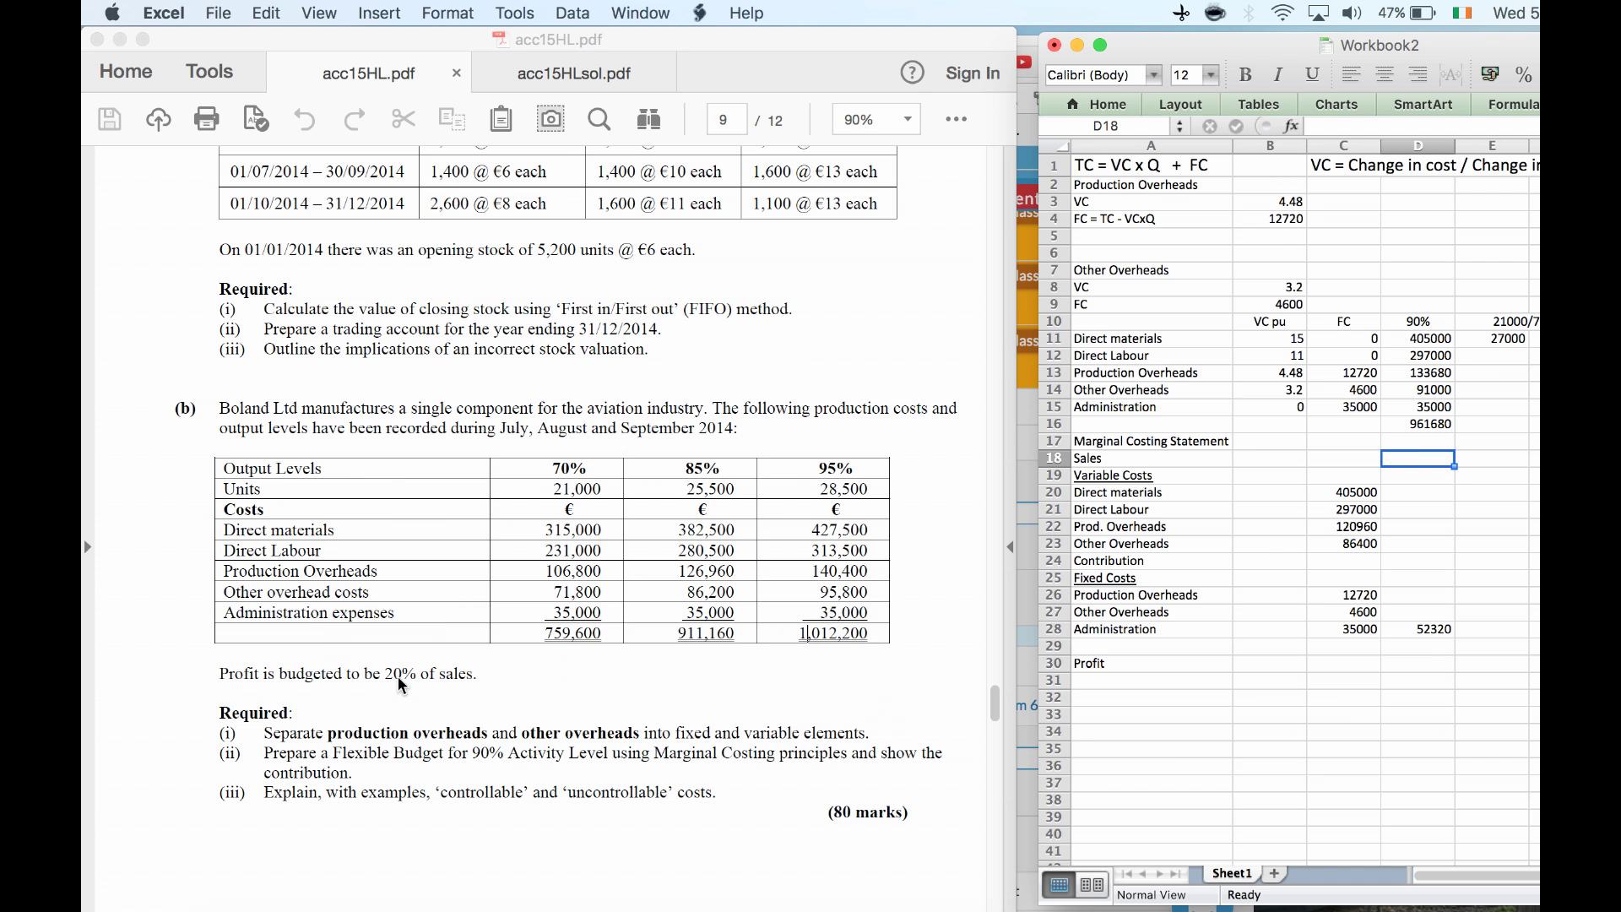
pyautogui.press('Right')
pyautogui.write('Cost')
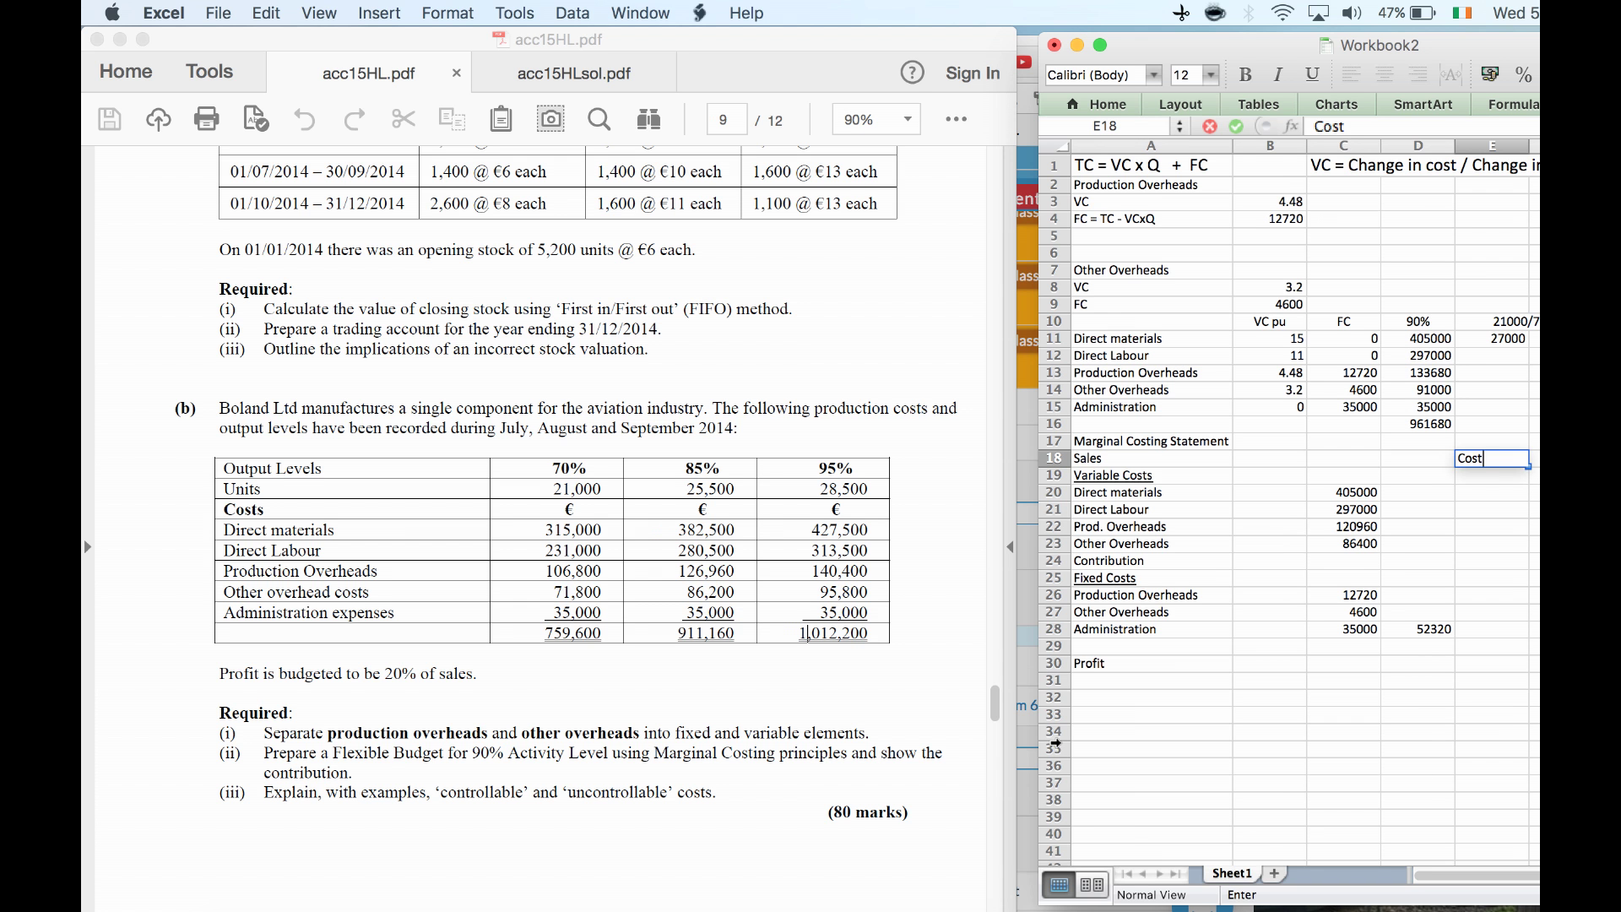
pyautogui.press('Return')
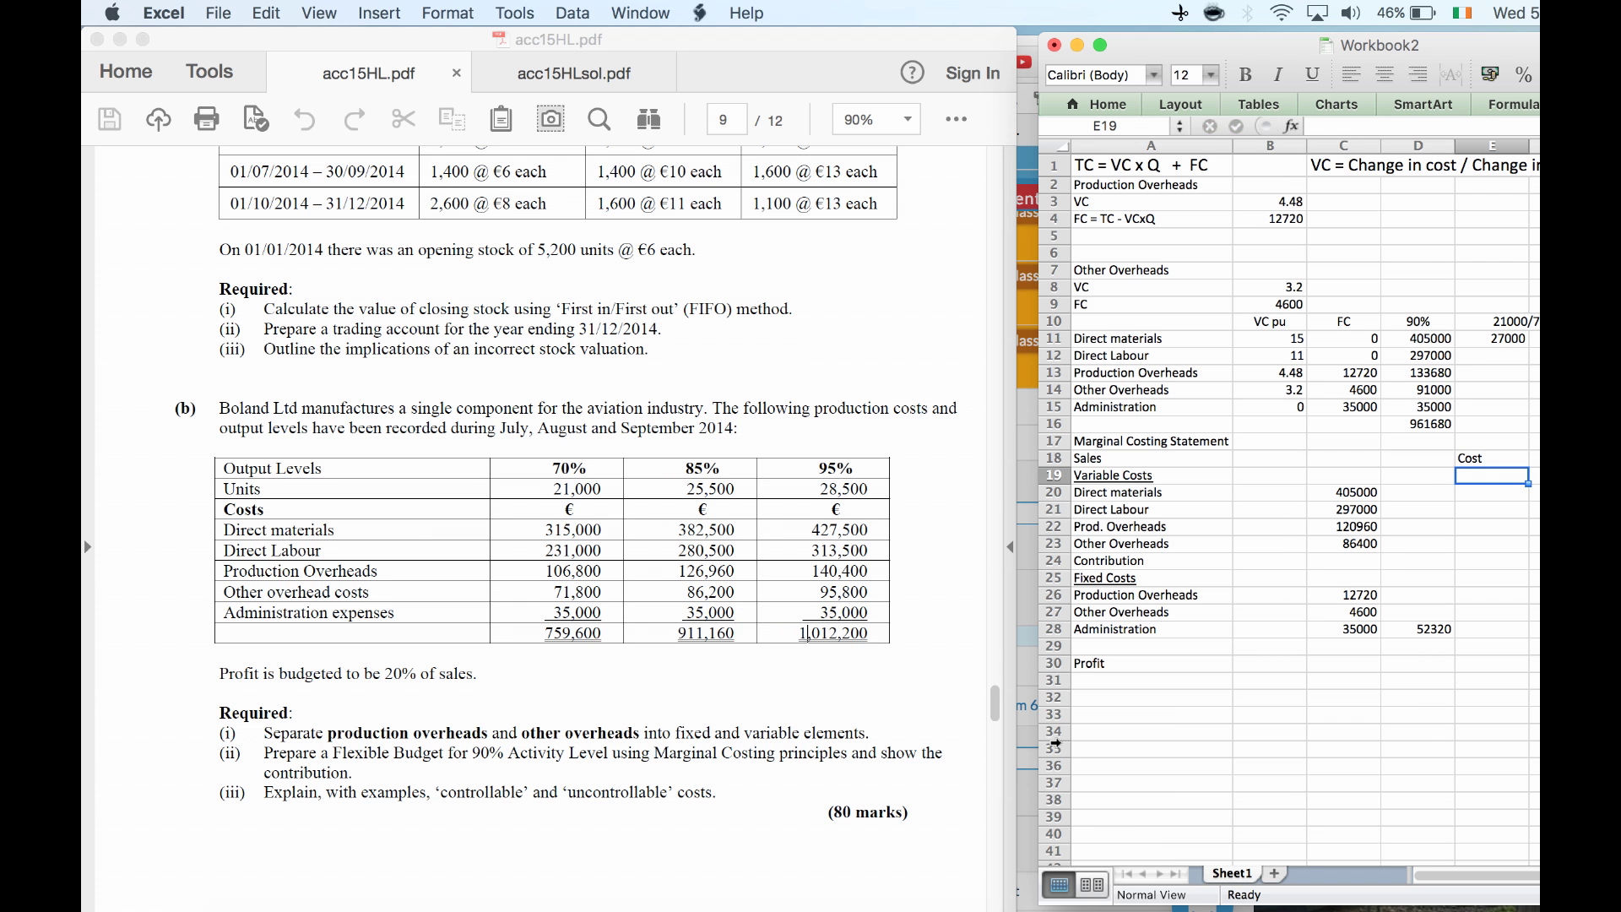
pyautogui.write('Profit')
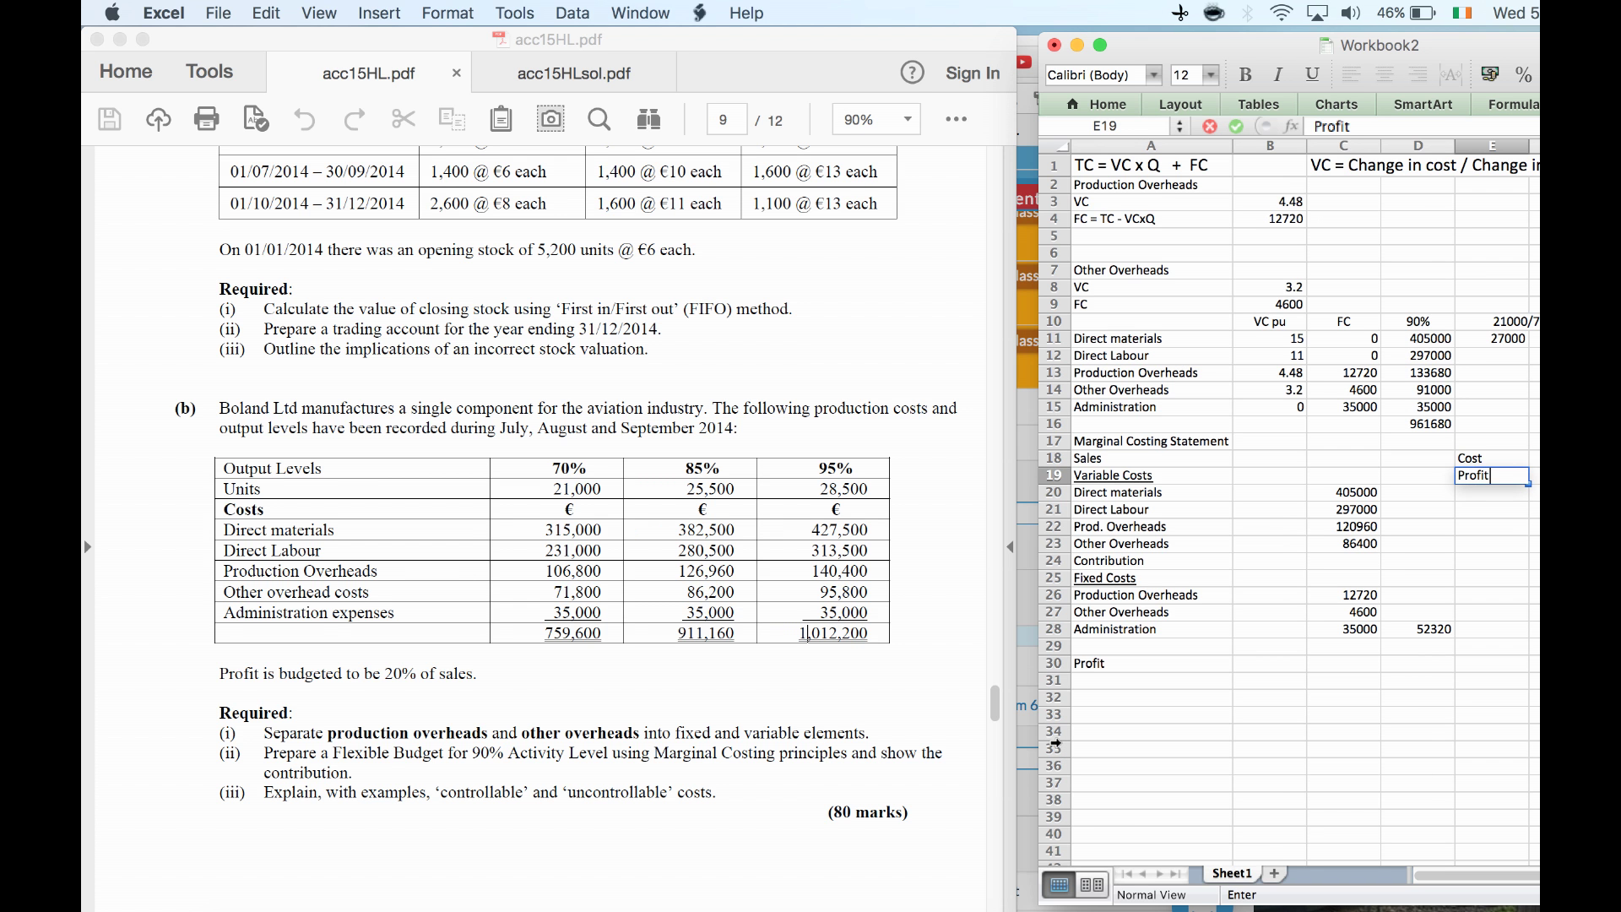
pyautogui.press('Return')
pyautogui.write('Sales')
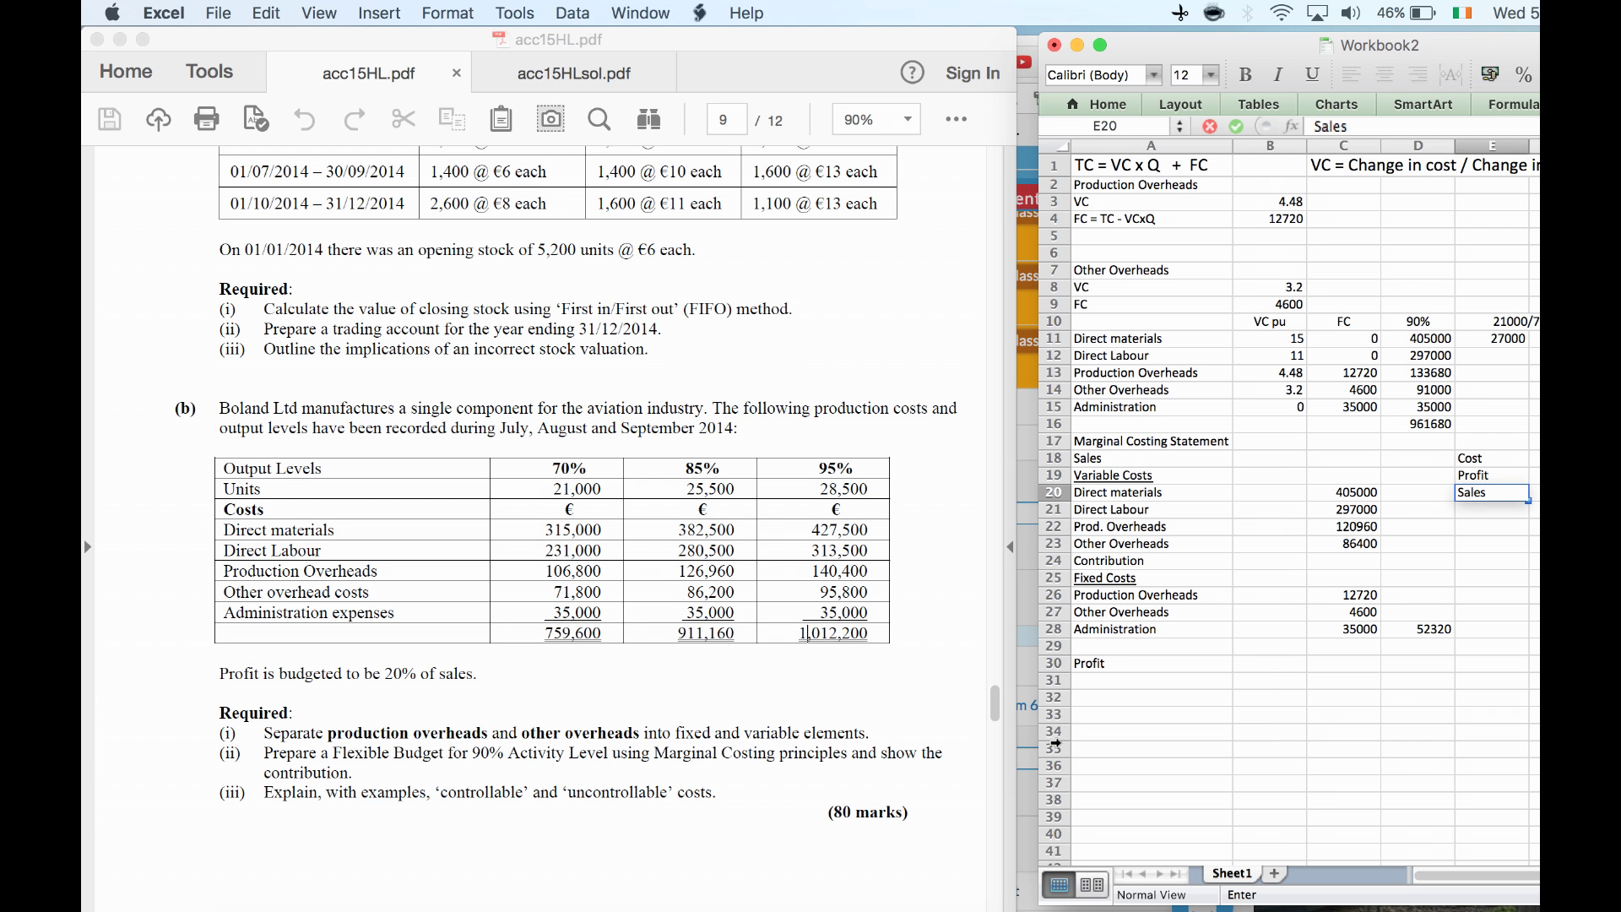
# Enter the percentages of sales in column F: 20% for Profit, 100% for Sales and 80% for Cost
pyautogui.press('Tab')
pyautogui.press('Up')
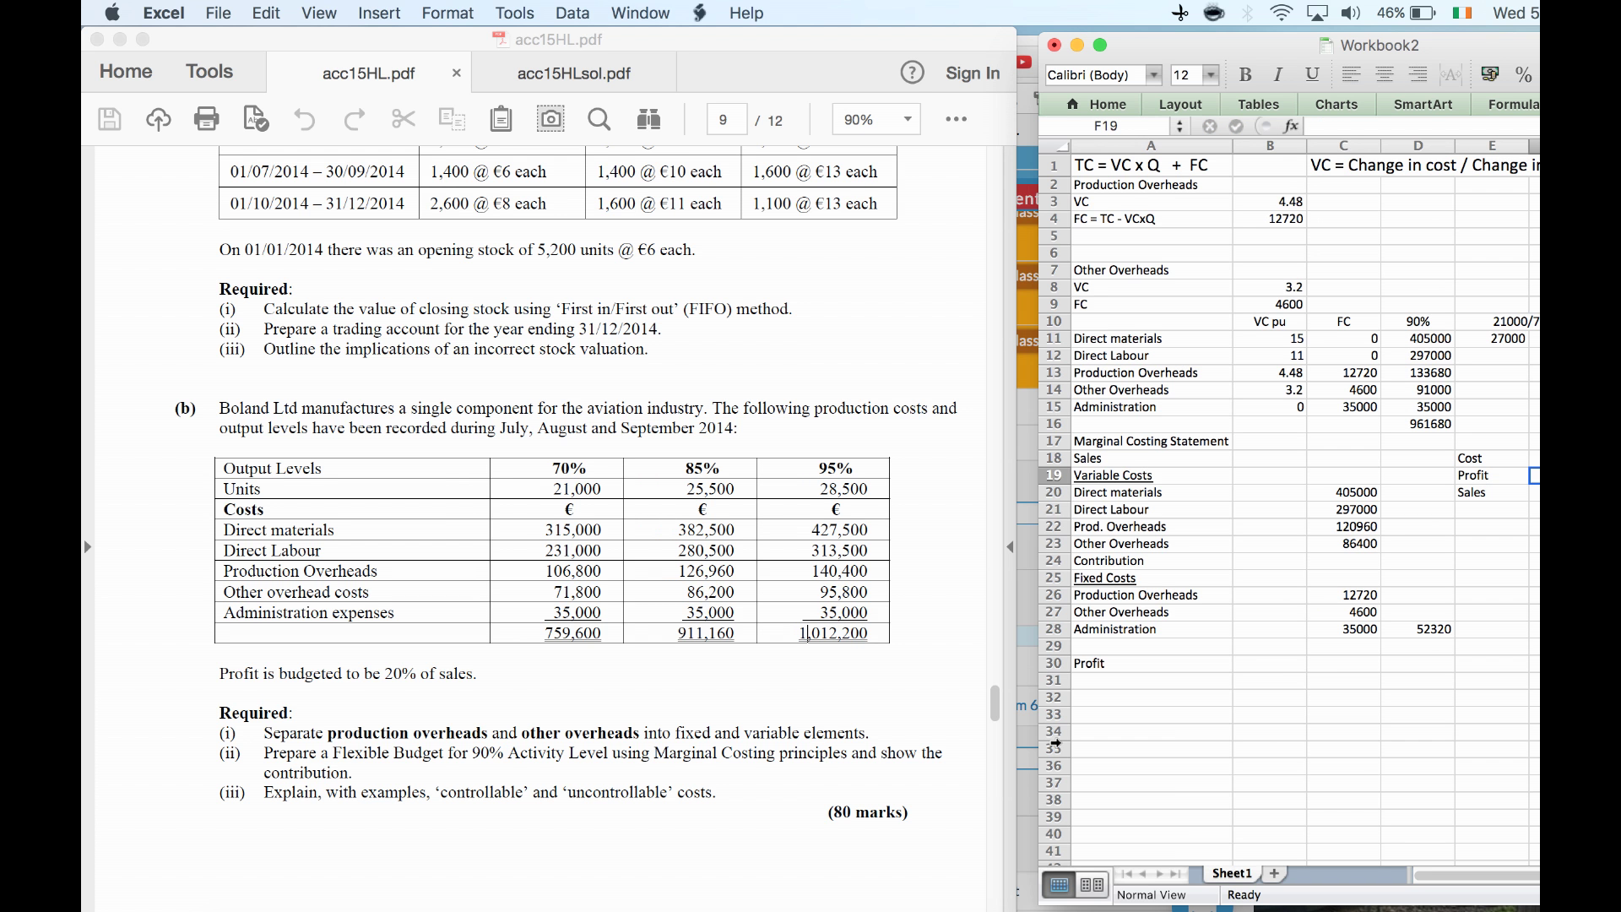
pyautogui.write('20')
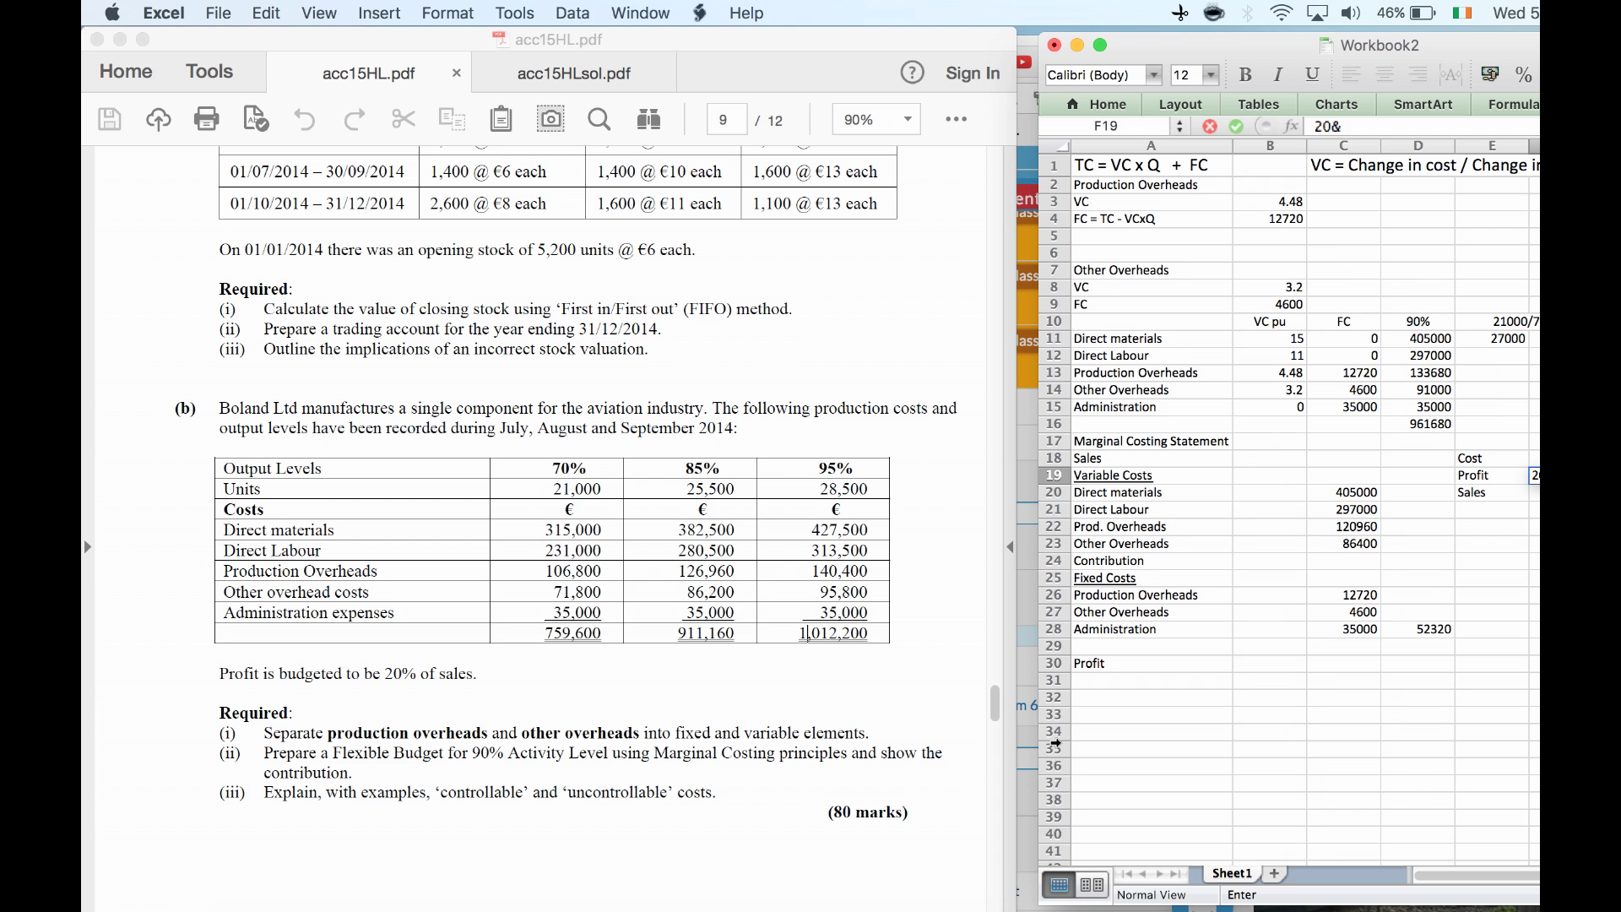
pyautogui.press('Return')
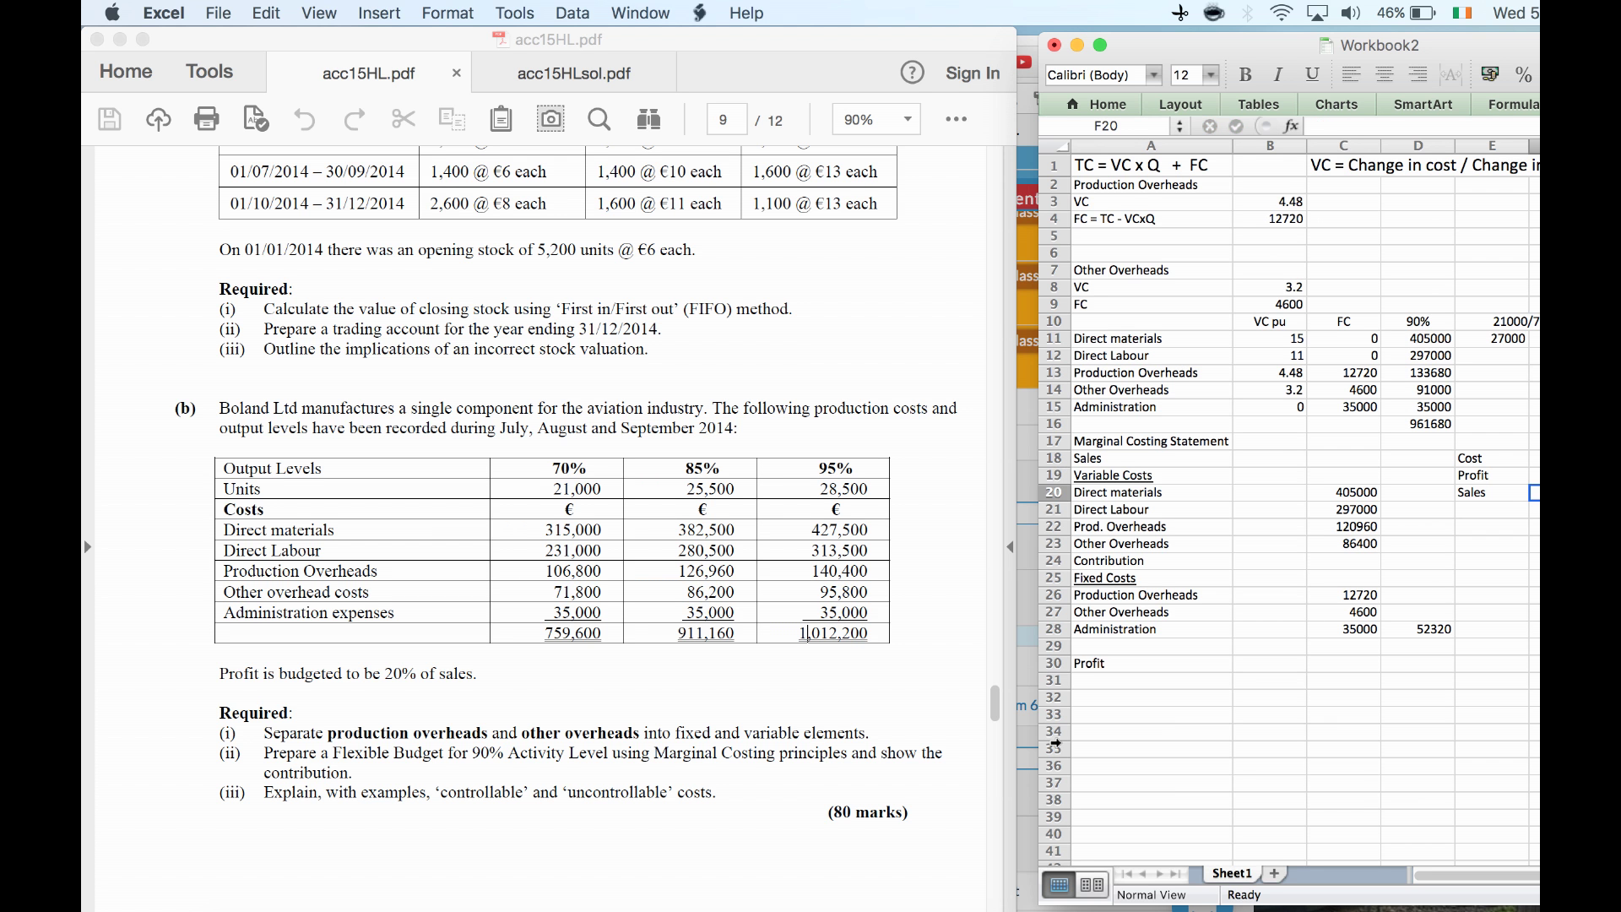
pyautogui.write('100')
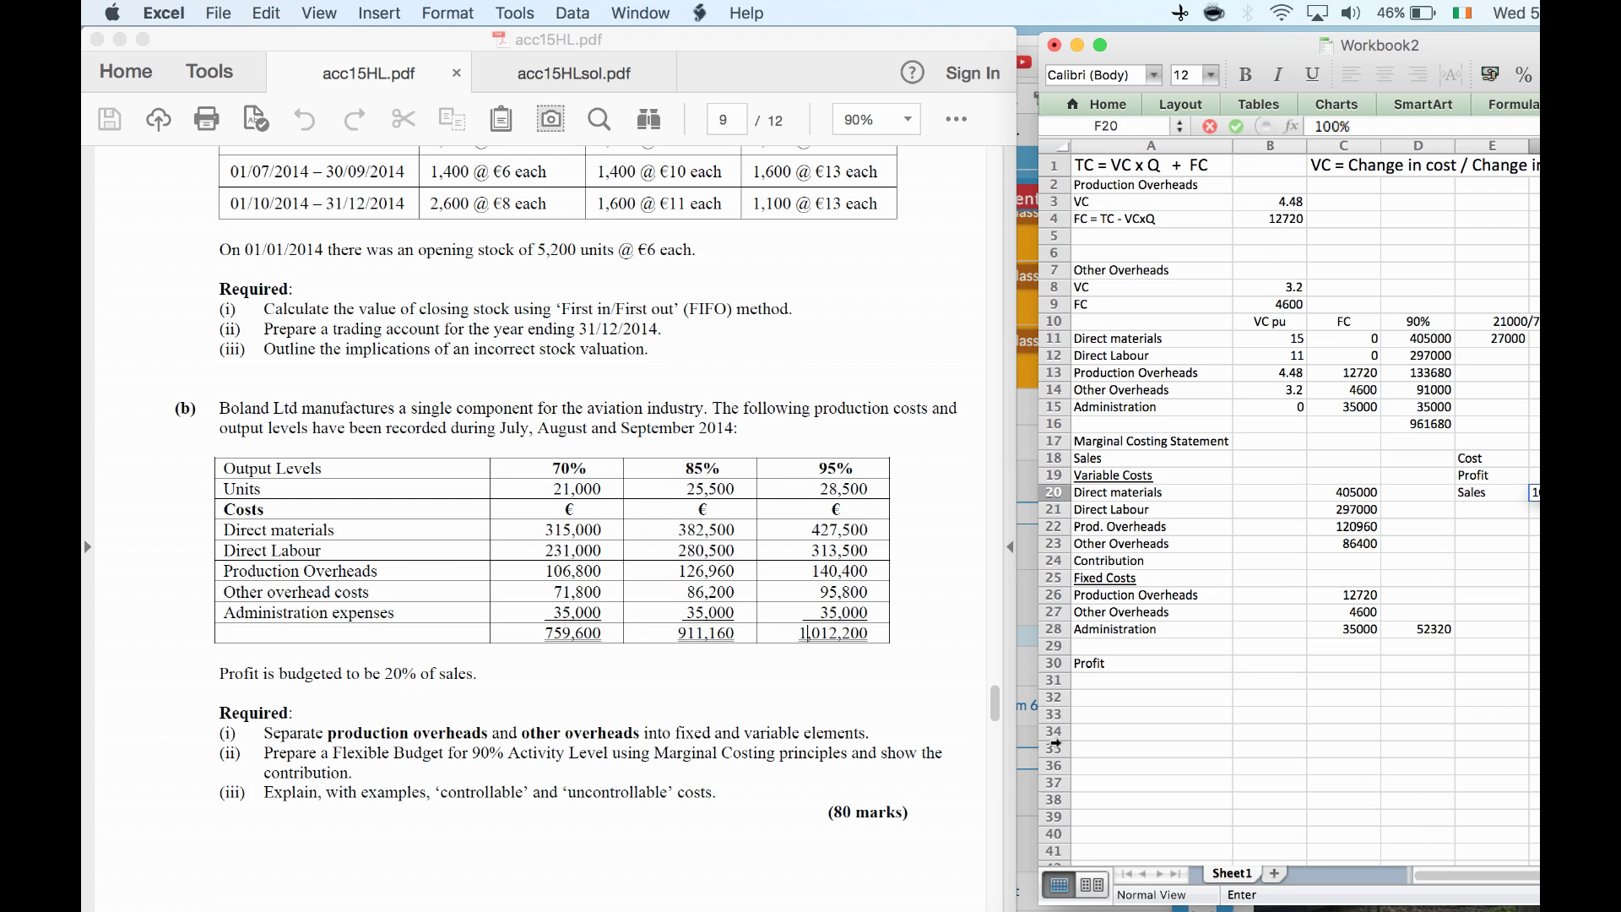
pyautogui.press('Up')
pyautogui.press('Up')
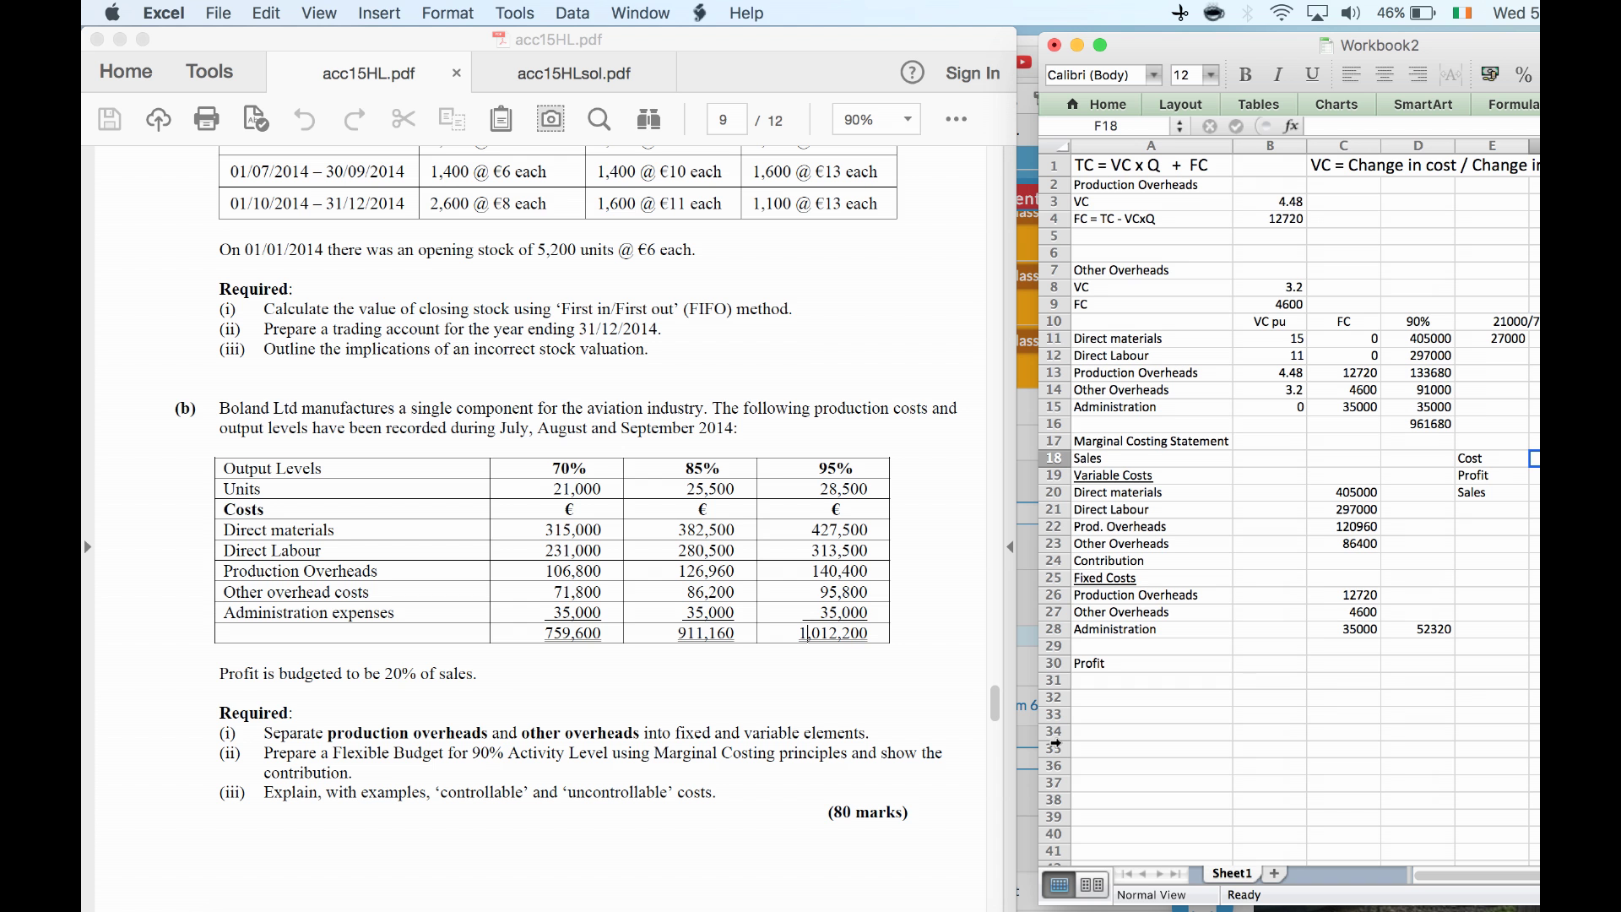
pyautogui.write('80%')
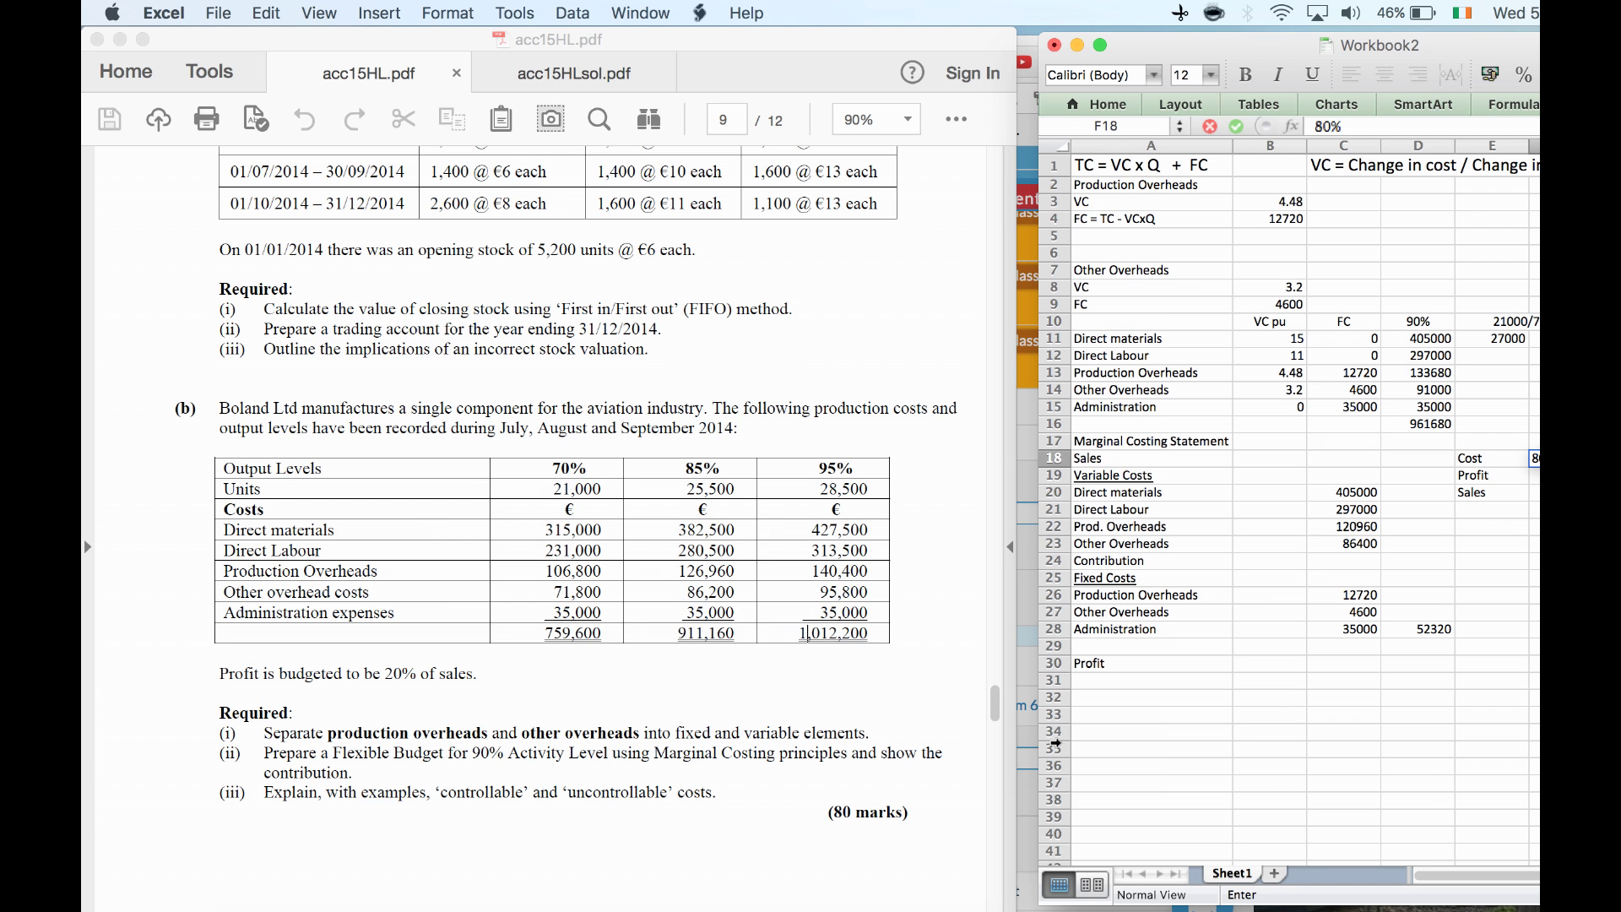
pyautogui.press('Return')
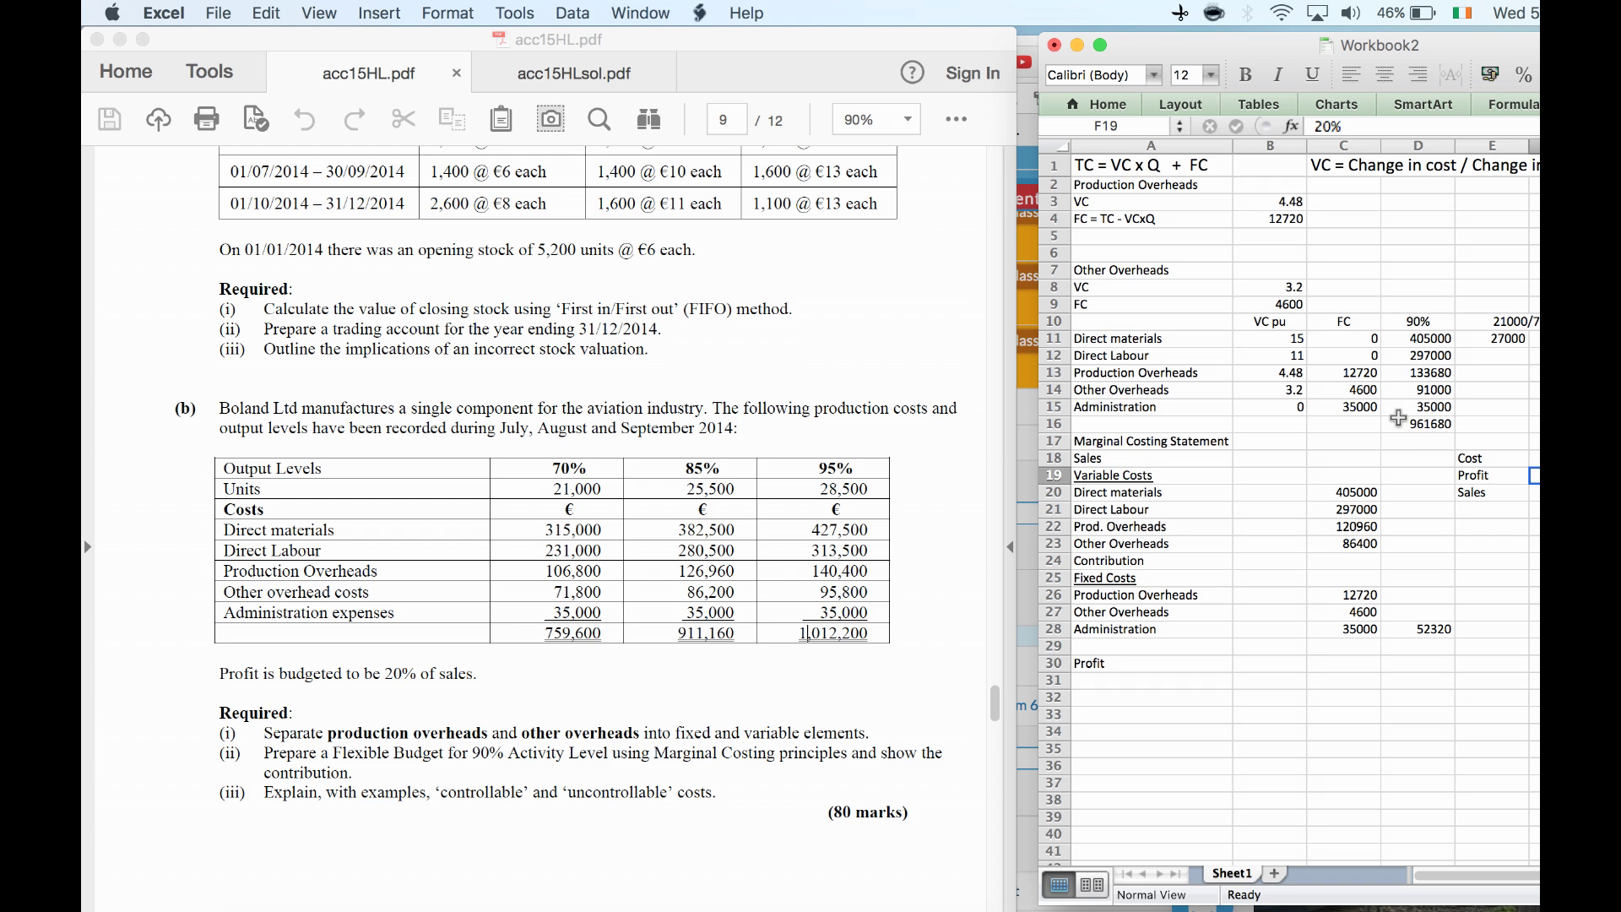
# Label the total of the 90% column by entering Total Cost in C16
pyautogui.click(1318, 421)
pyautogui.write('Total')
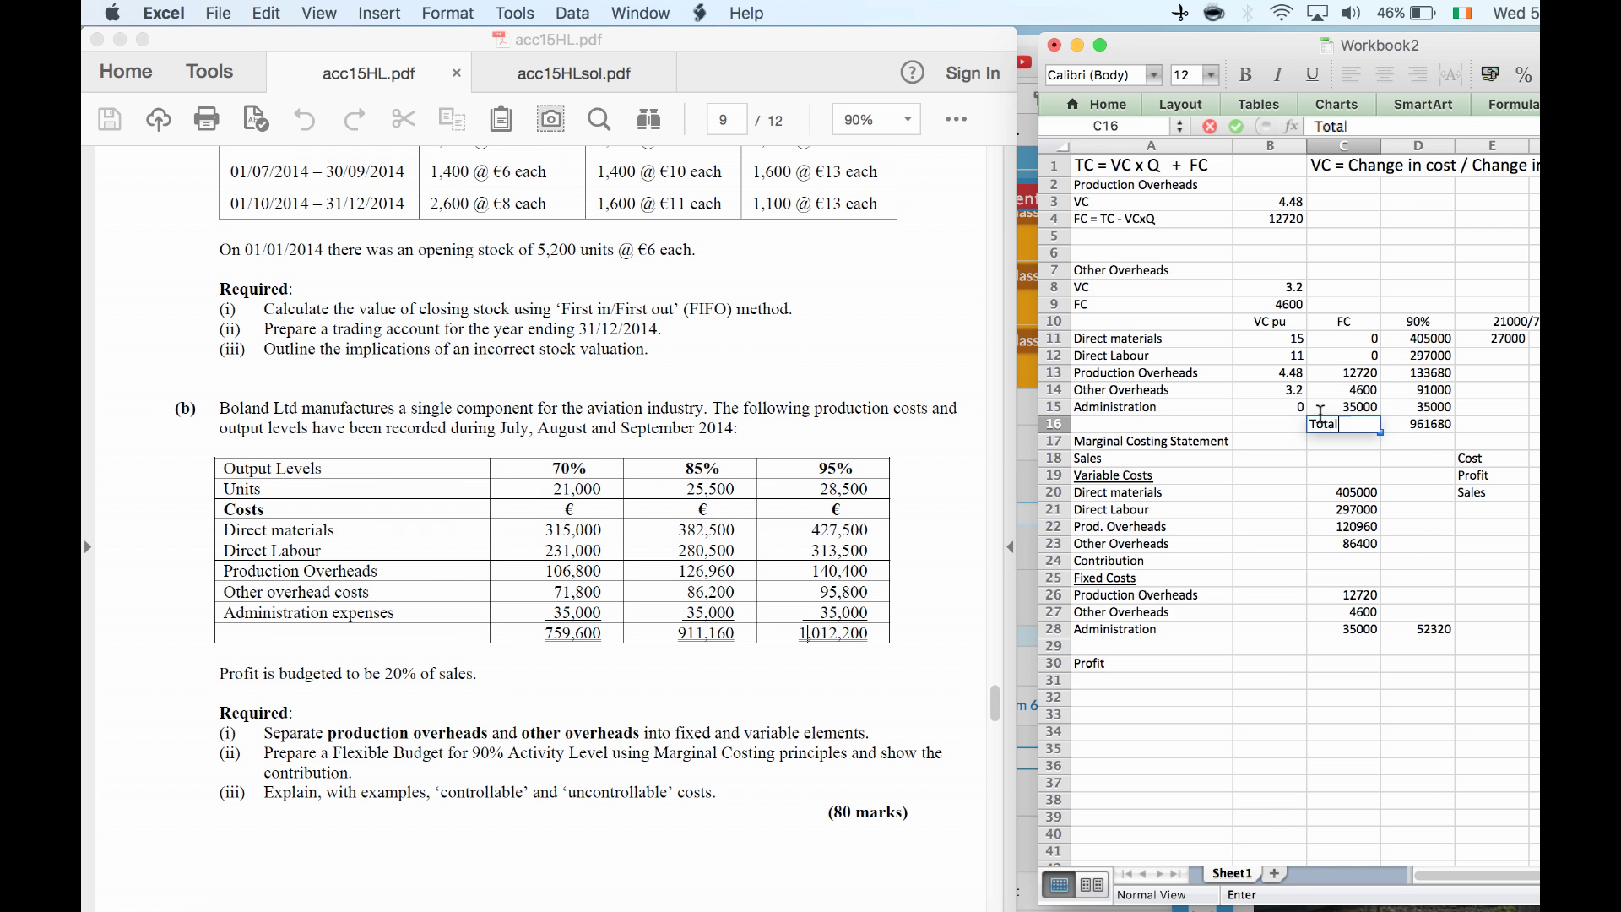
pyautogui.write(' Cost')
pyautogui.press('Return')
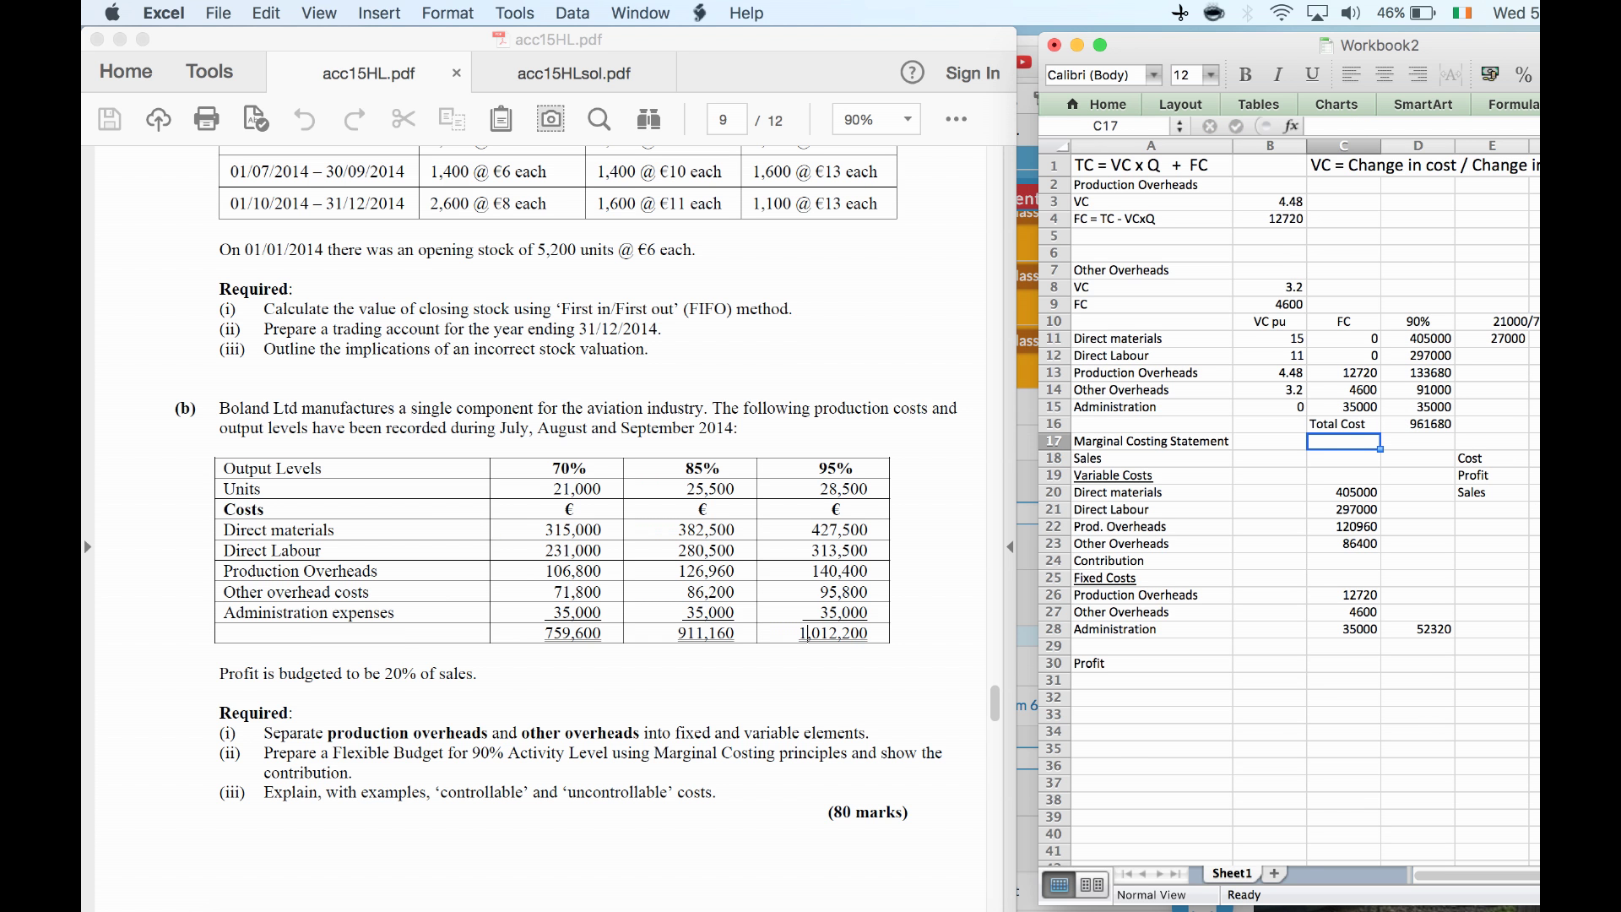
# Calculate the sales figure in D18 from the total cost with the formula =D16/80*100
pyautogui.click(1401, 454)
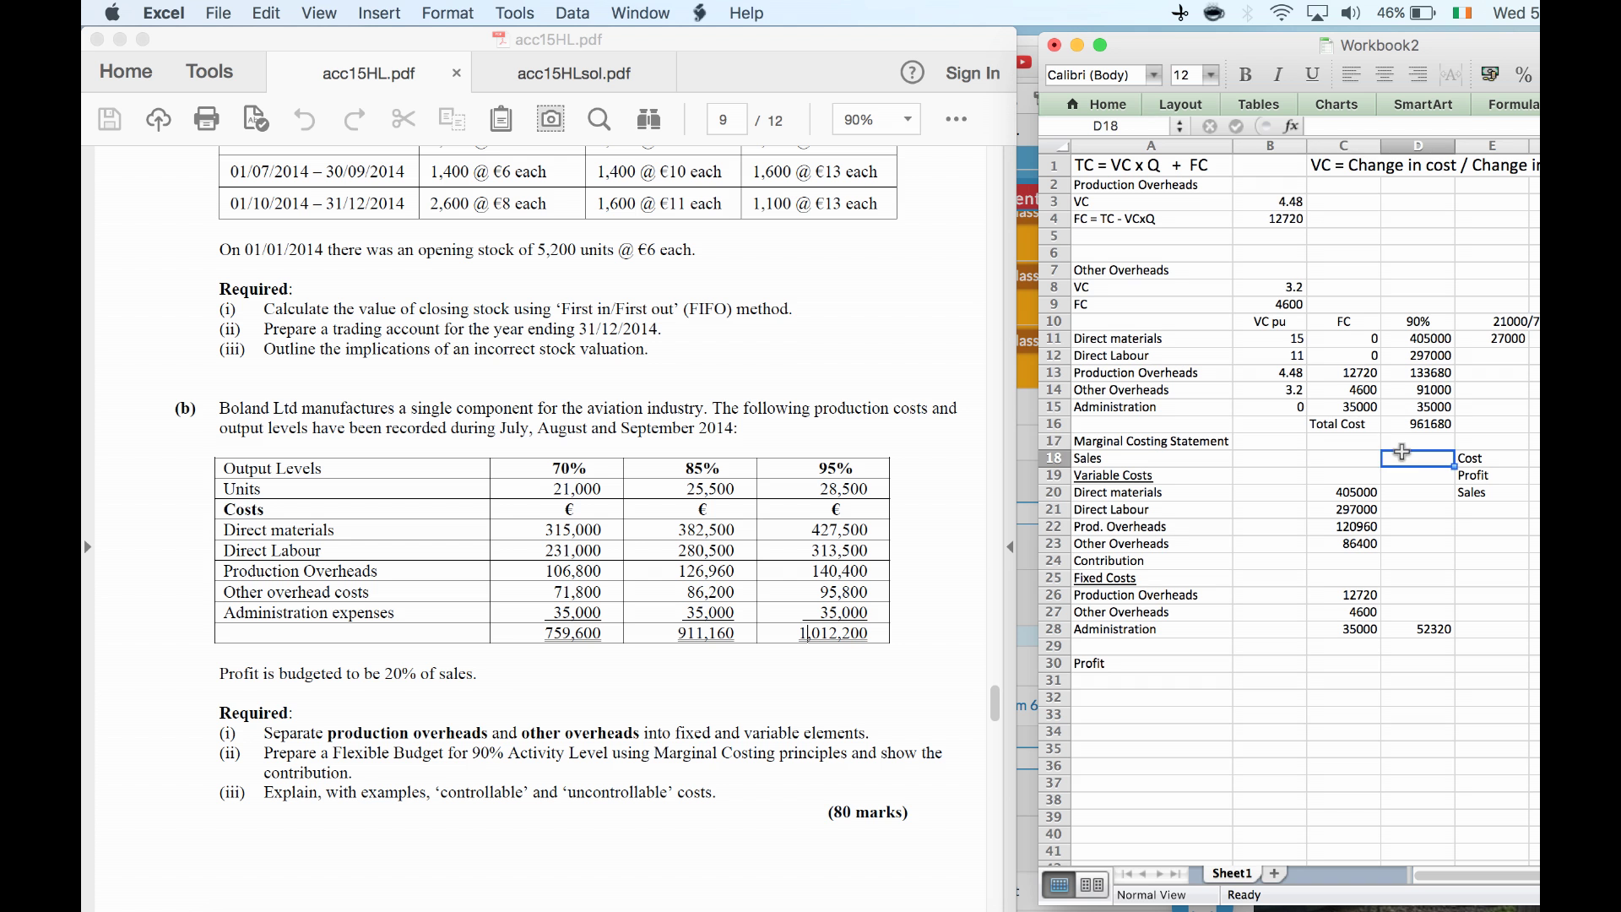
pyautogui.write('=')
pyautogui.press('Up')
pyautogui.press('Up')
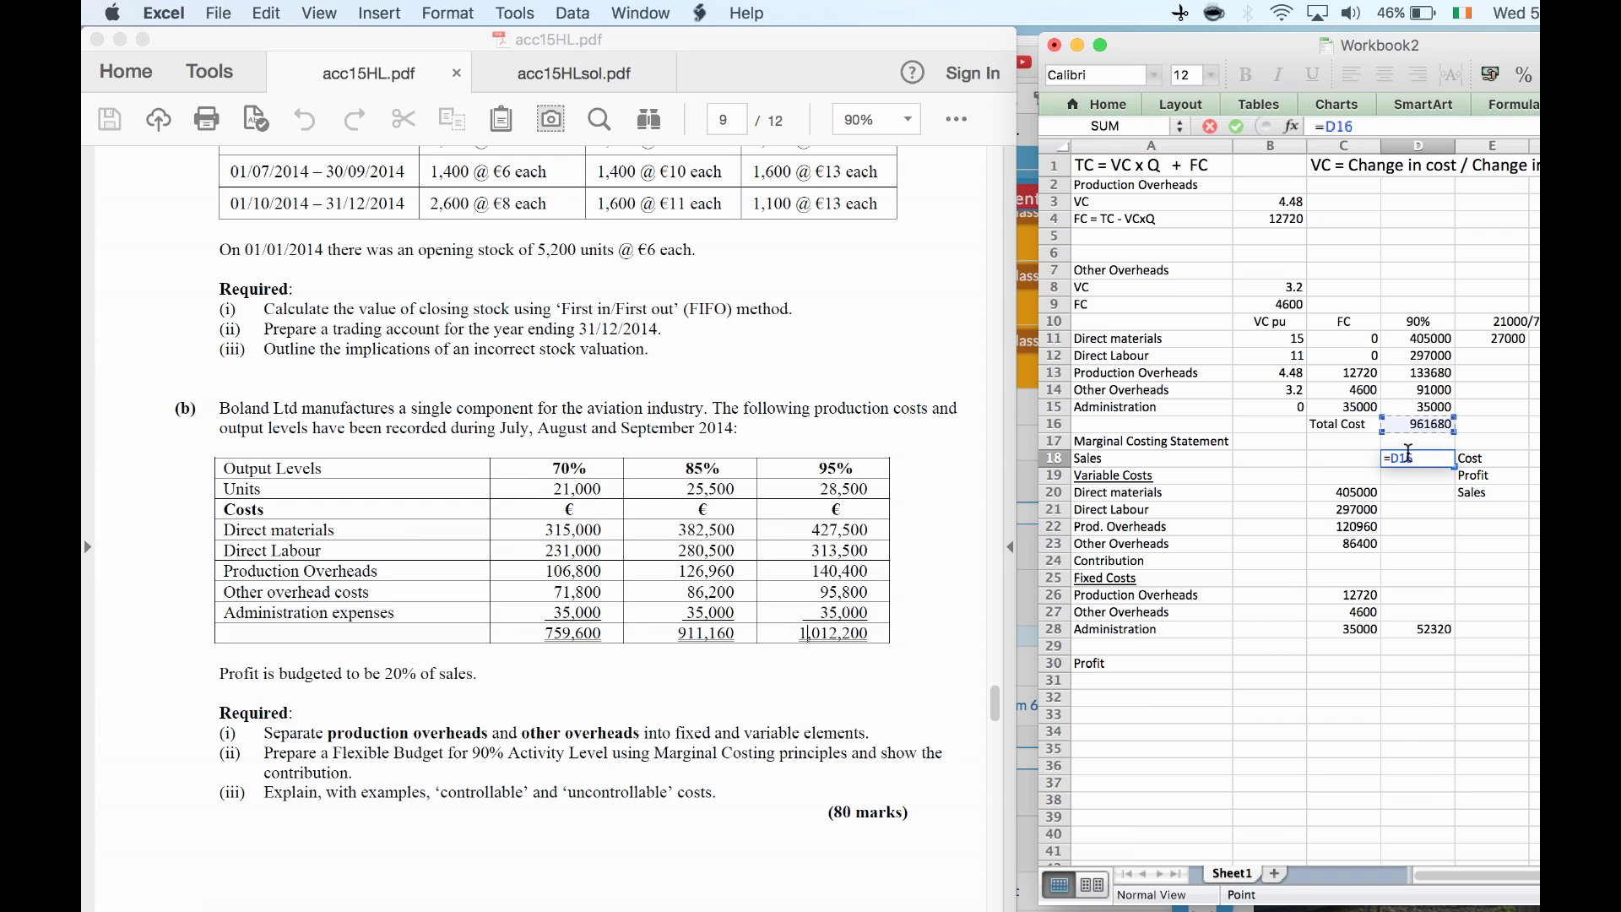
pyautogui.write('/80*100')
pyautogui.press('Return')
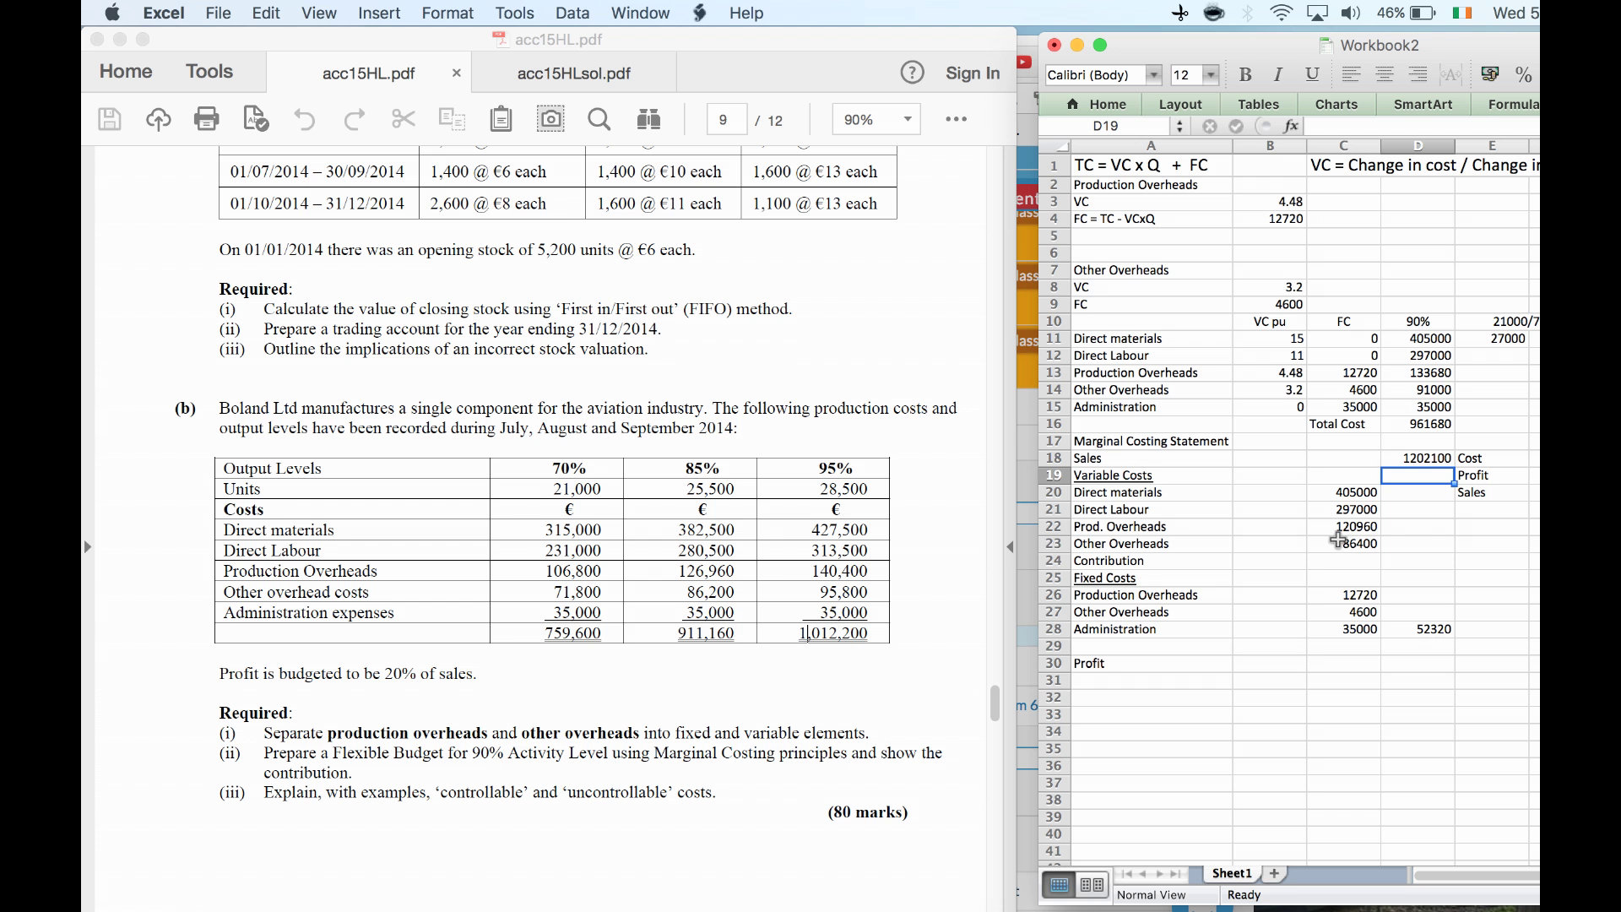
# Total the four variable costs in D23 with the formula =sum(C20:C23)
pyautogui.click(1419, 535)
pyautogui.write('=sUM')
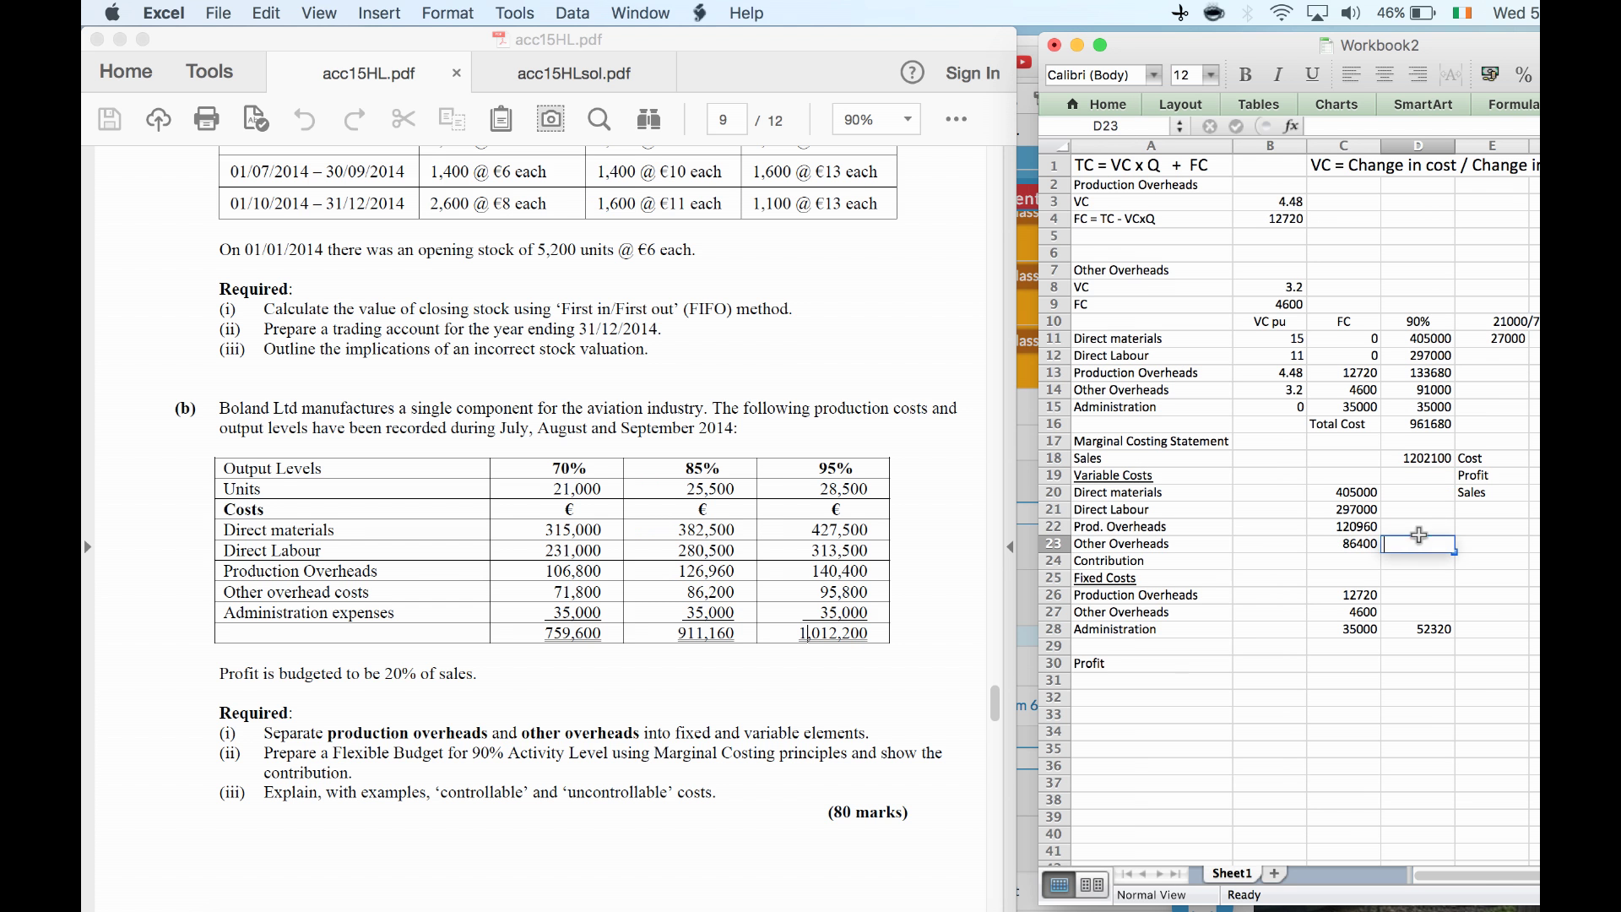
pyautogui.write('um(')
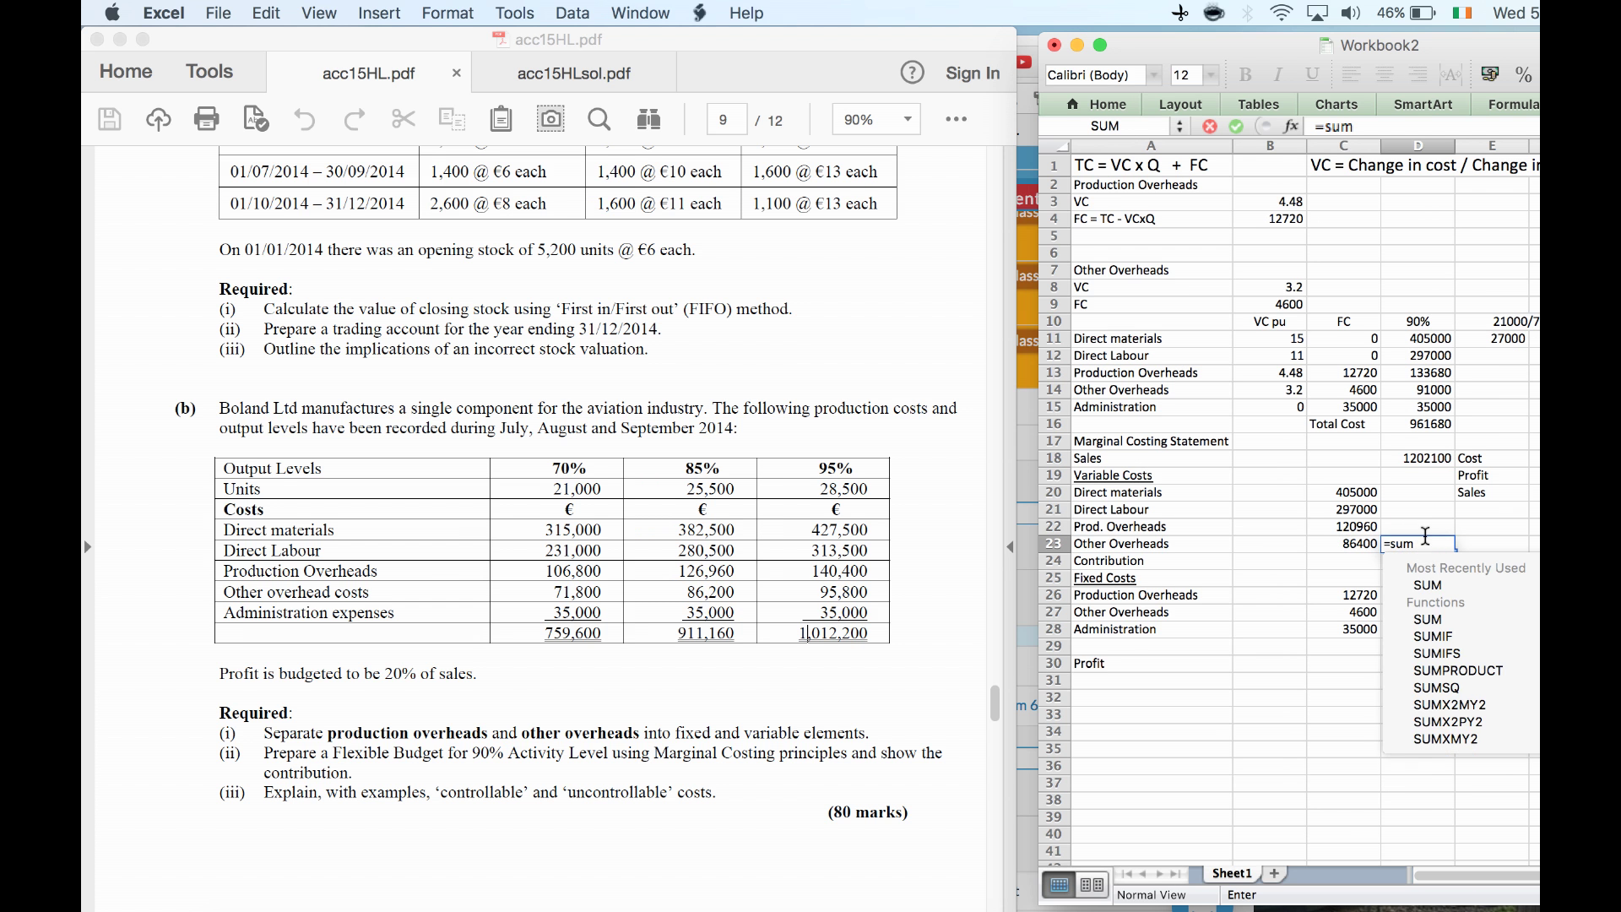
pyautogui.press('Left')
pyautogui.press('Up')
pyautogui.press('Up')
pyautogui.press('Up')
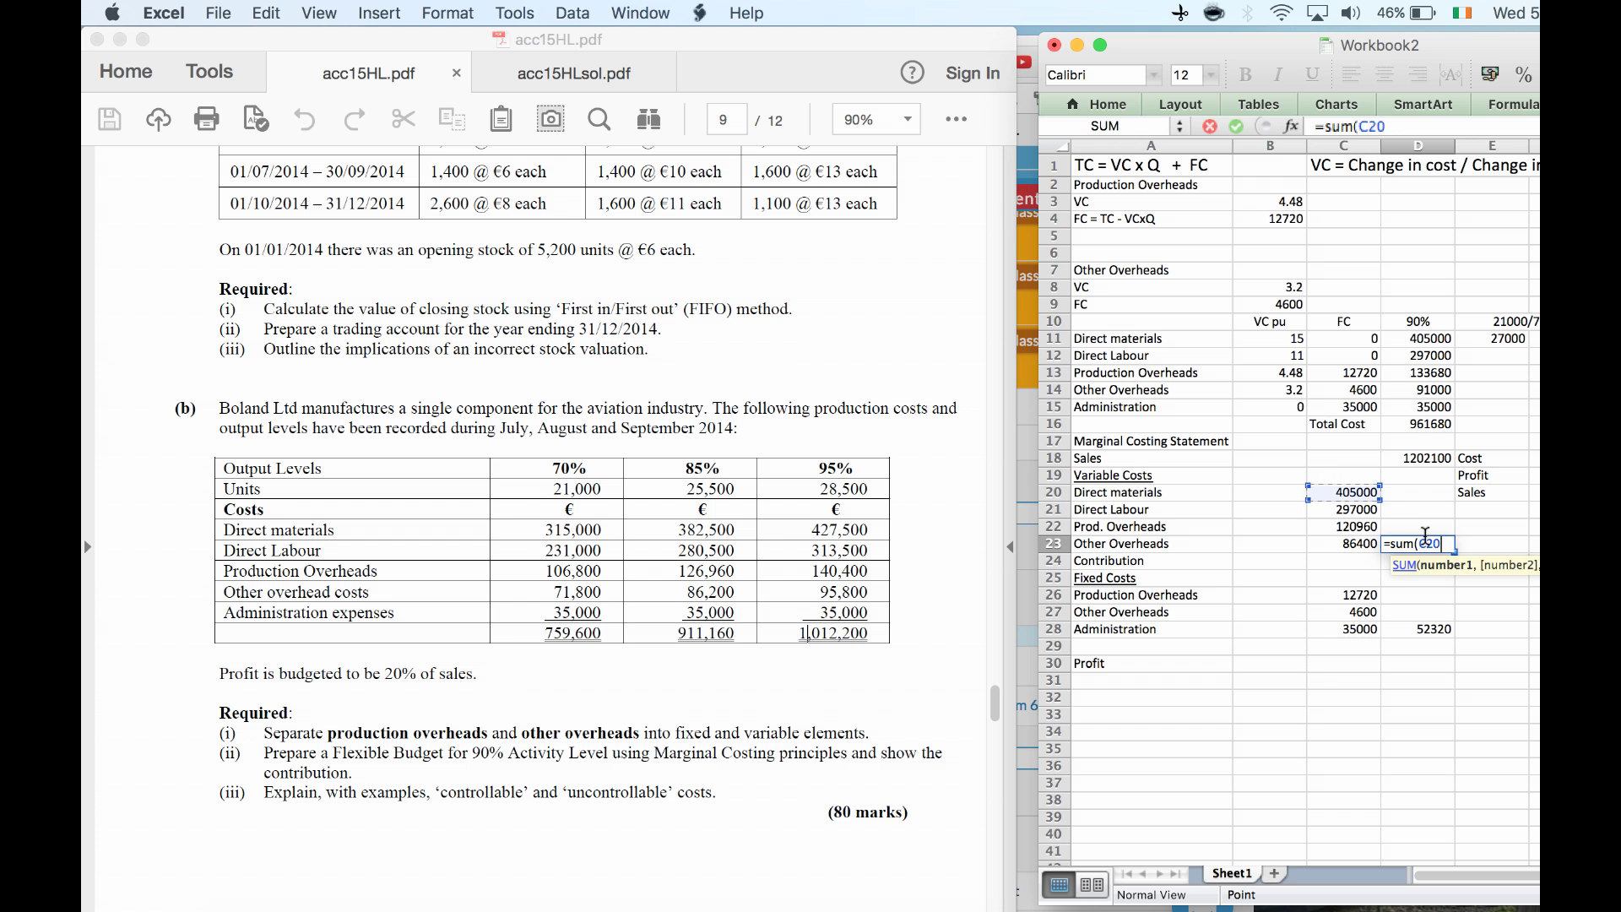
pyautogui.hotkey('shift', 'Down')
pyautogui.hotkey('shift', 'Down')
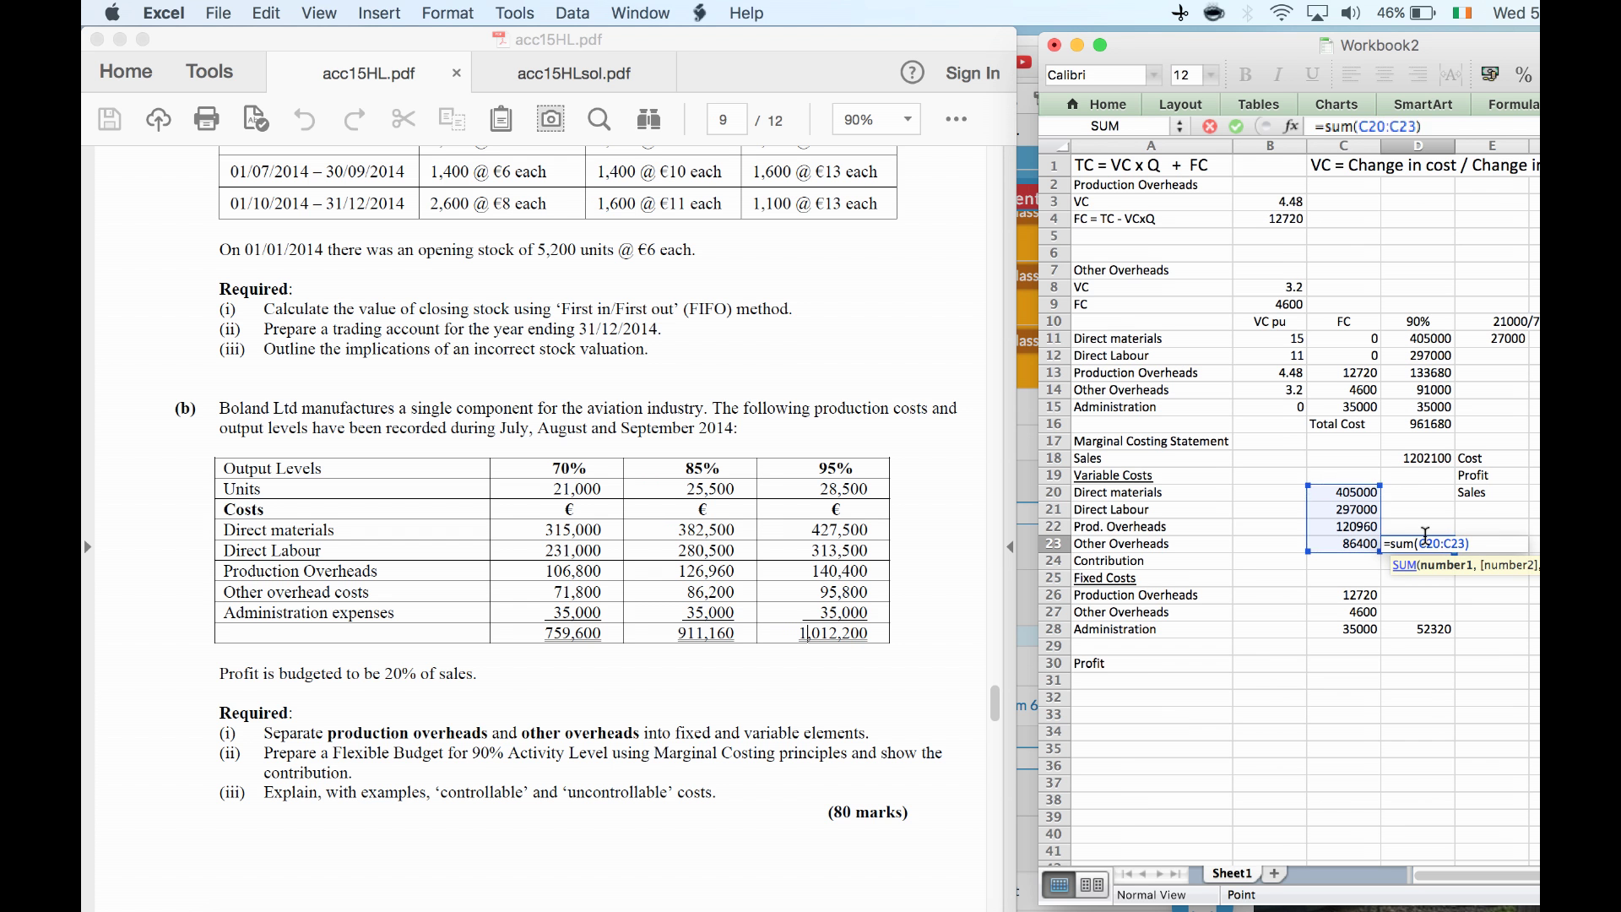
pyautogui.press('Return')
# Calculate the contribution in D24 by subtracting total variable costs from sales with the formula =D18-D23
pyautogui.write('=')
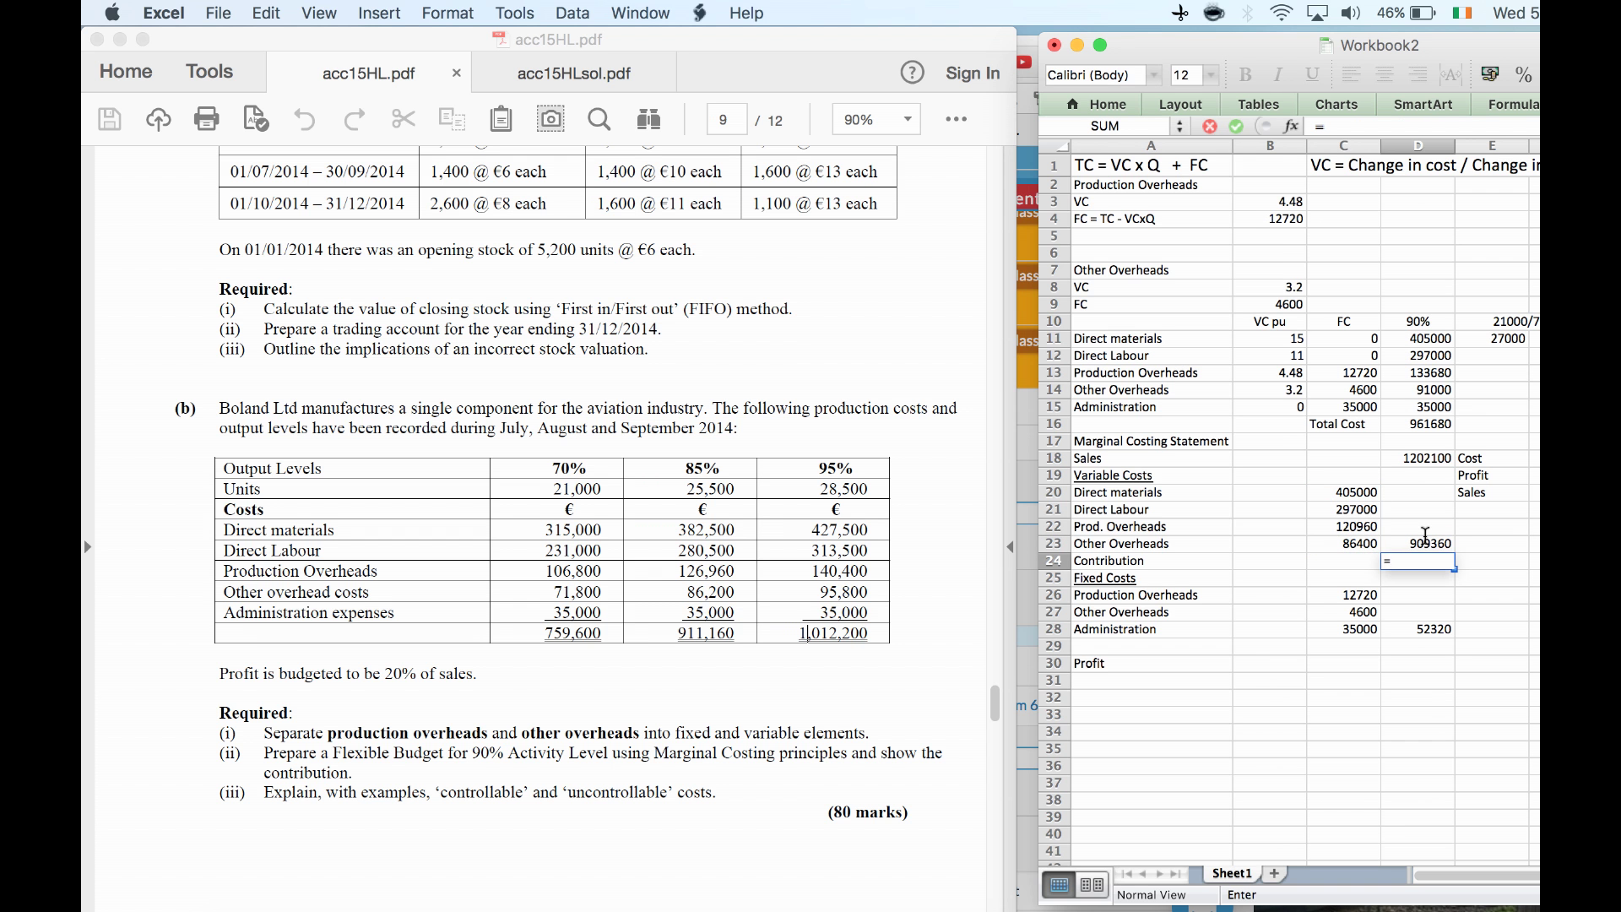
pyautogui.press('Up')
pyautogui.press('Up')
pyautogui.press('Up')
pyautogui.press('Up')
pyautogui.press('Up')
pyautogui.press('Up')
pyautogui.write('-')
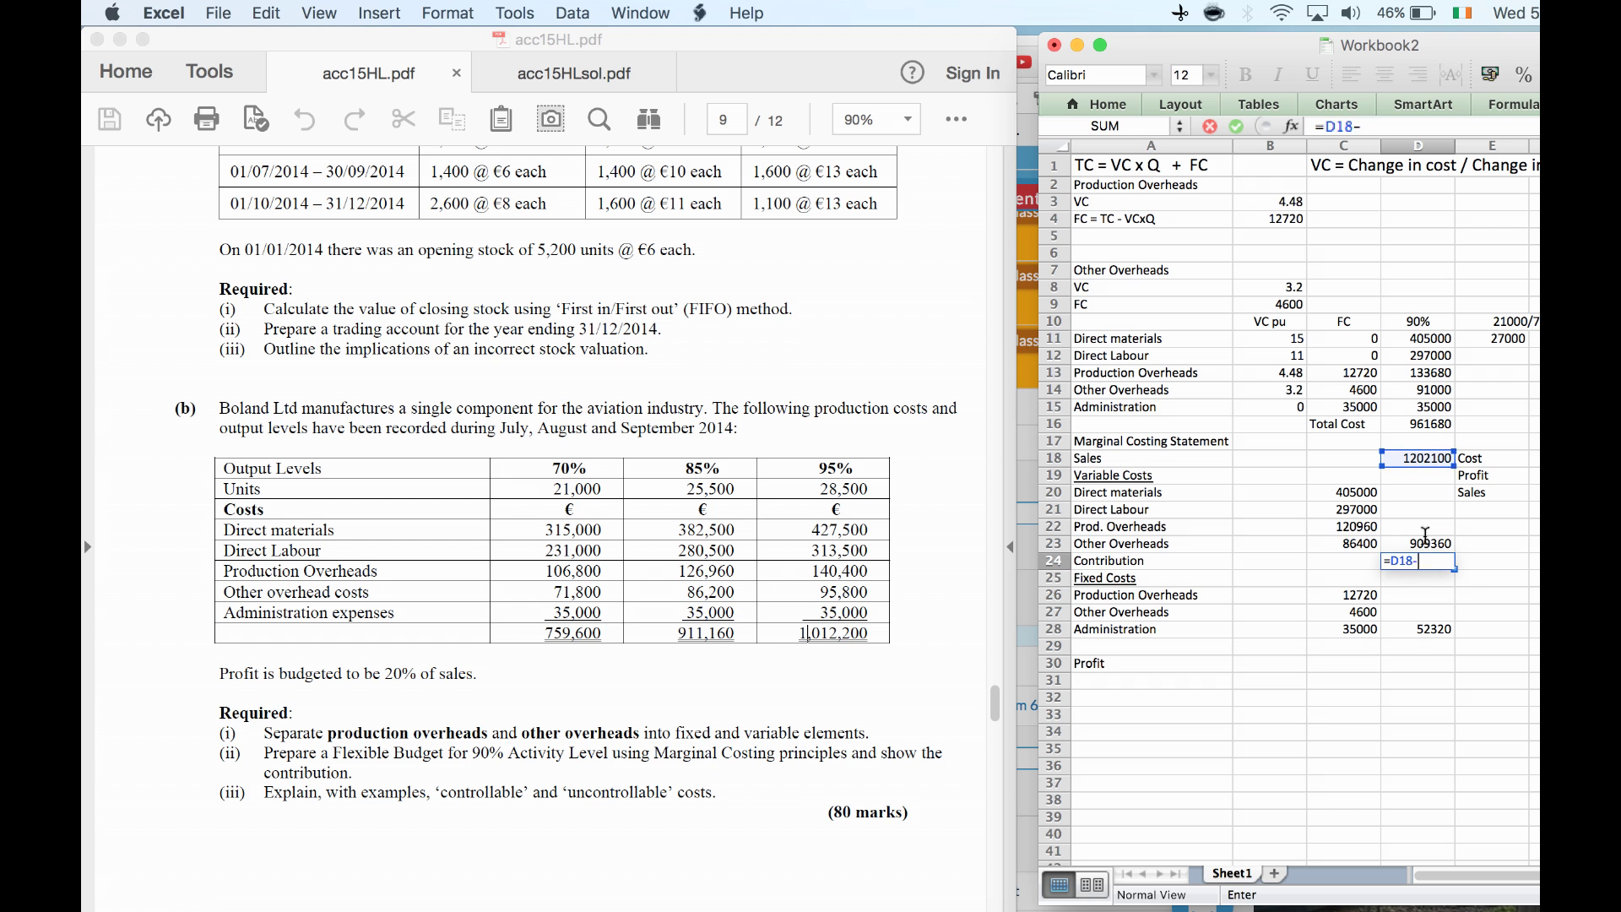
pyautogui.press('Up')
pyautogui.press('Return')
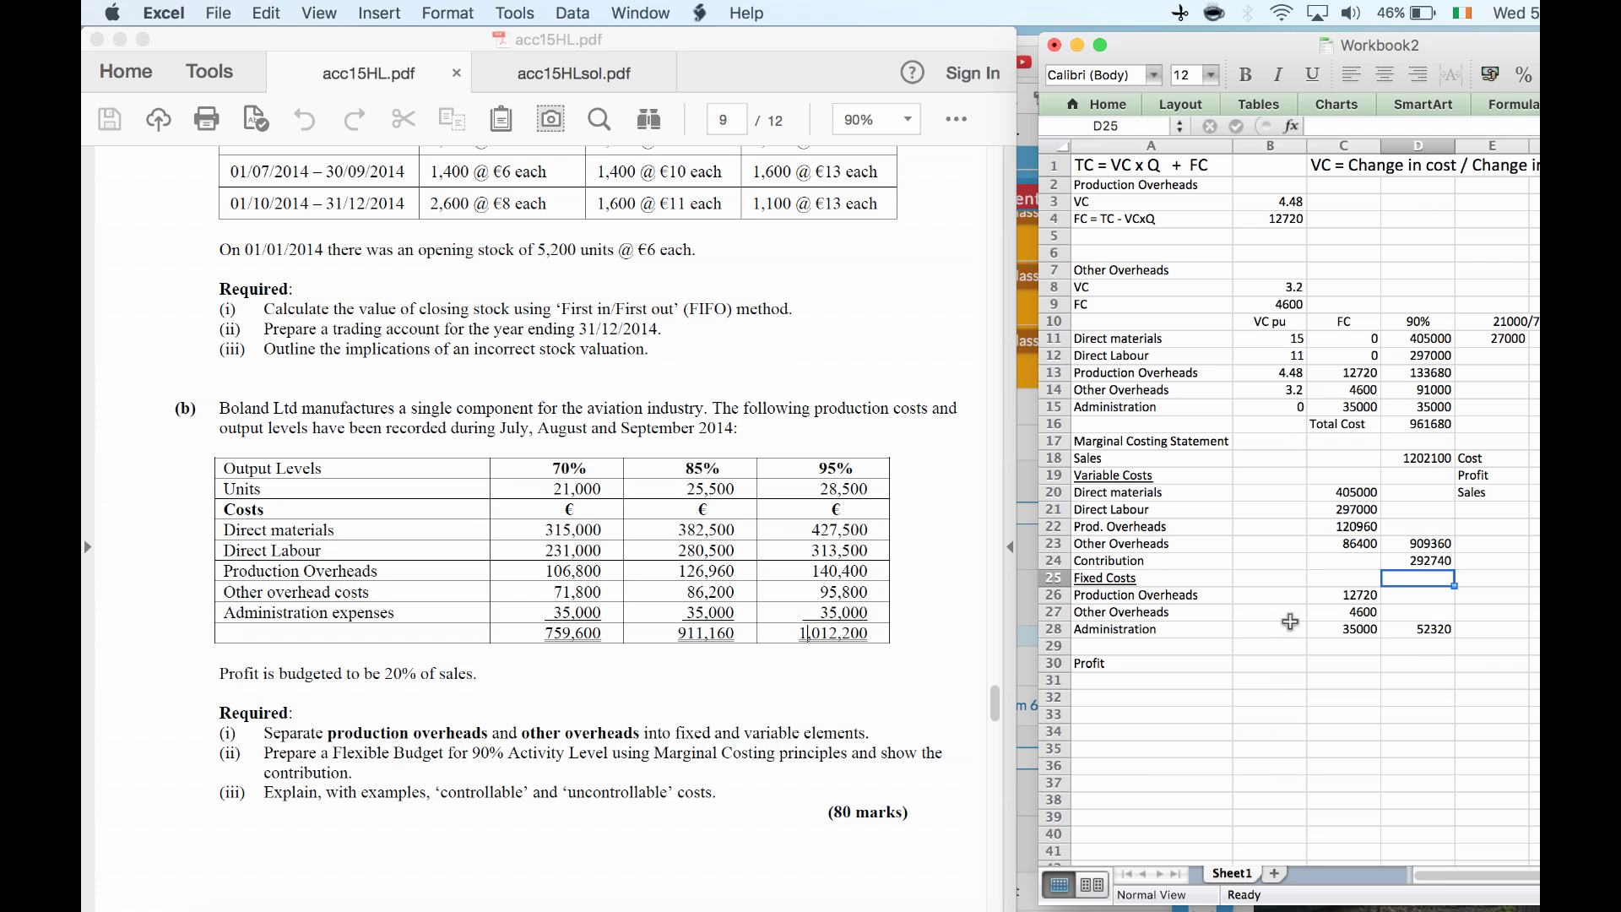
# Calculate the profit in D30 by subtracting total fixed costs from the contribution with the formula =D24-D28
pyautogui.click(1419, 659)
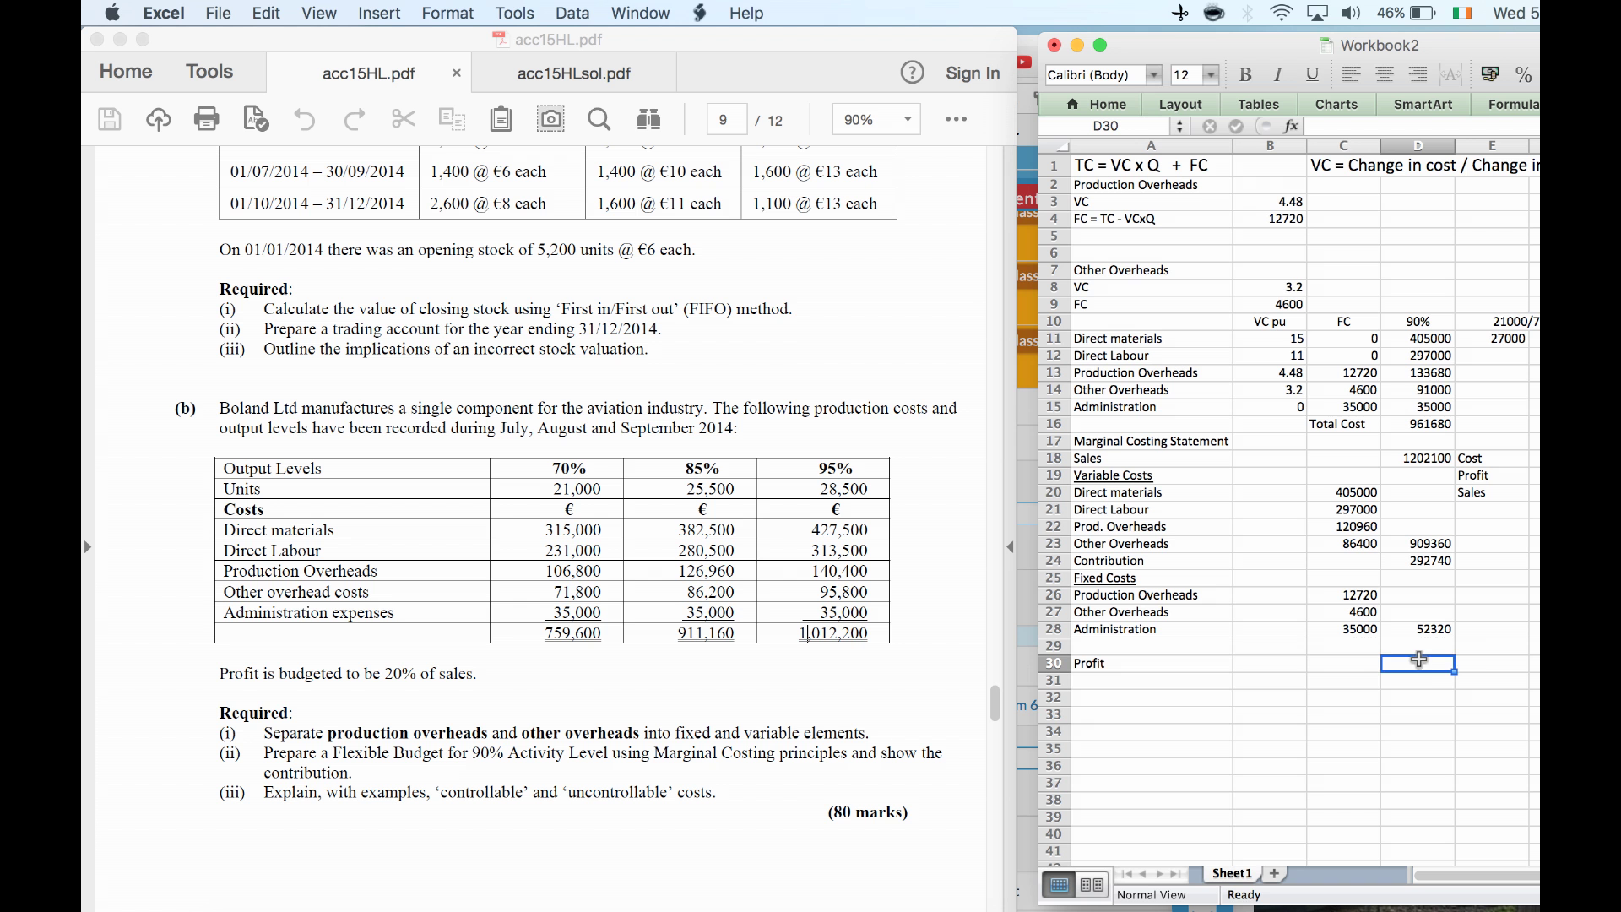
pyautogui.write('=')
pyautogui.press('Up')
pyautogui.press('Up')
pyautogui.press('Up')
pyautogui.press('Up')
pyautogui.press('Up')
pyautogui.press('Up')
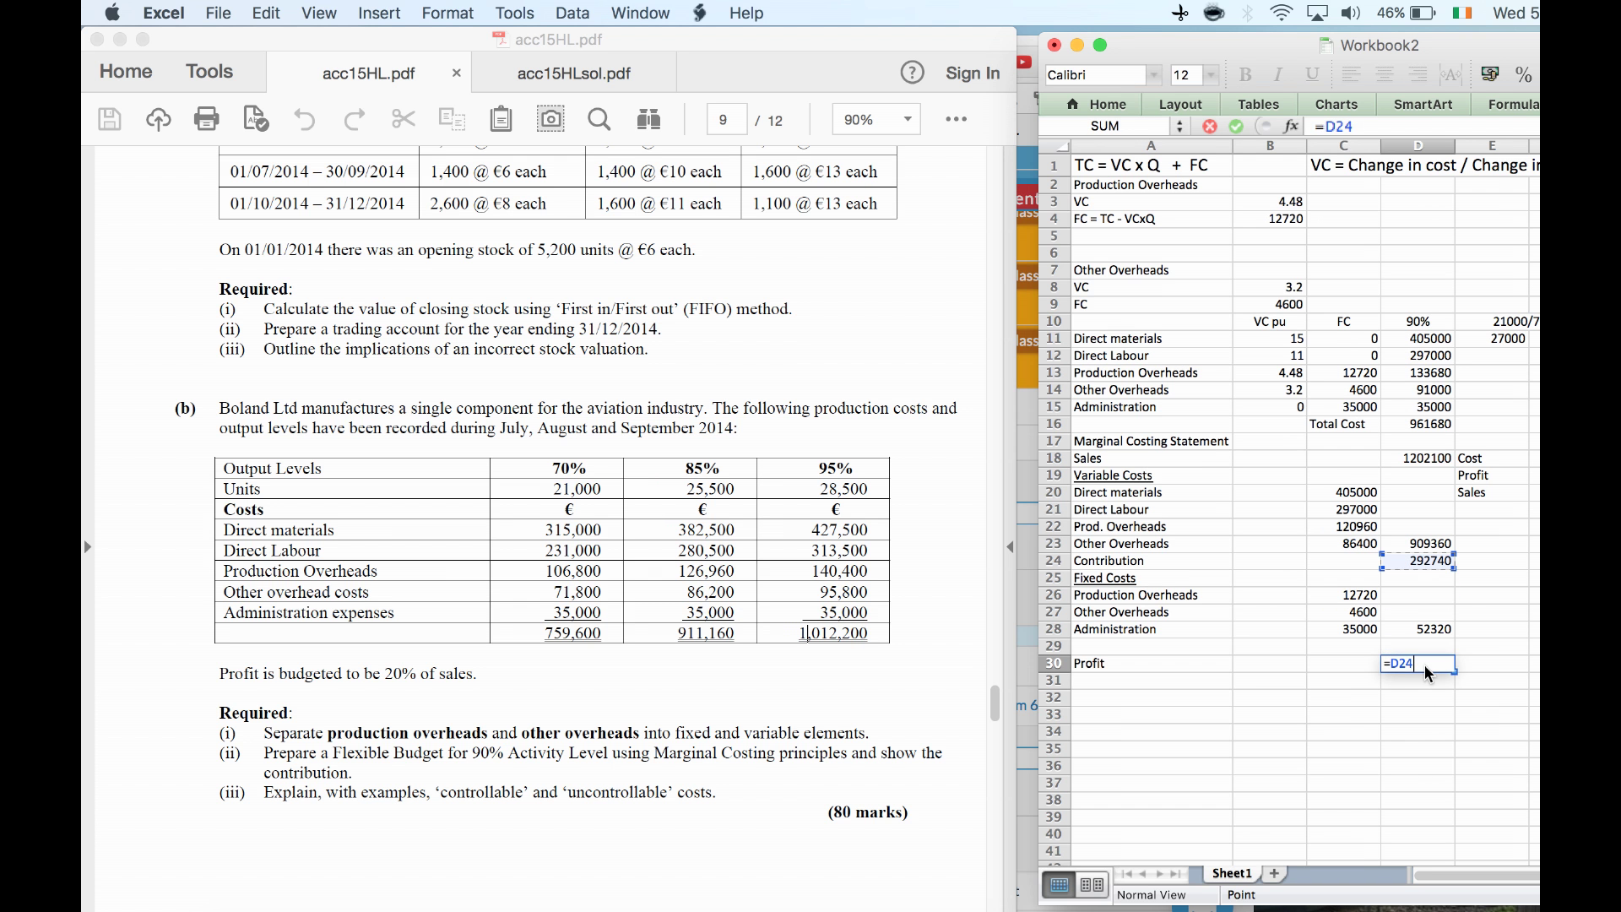
pyautogui.write('-')
pyautogui.press('Up')
pyautogui.press('Up')
pyautogui.press('Return')
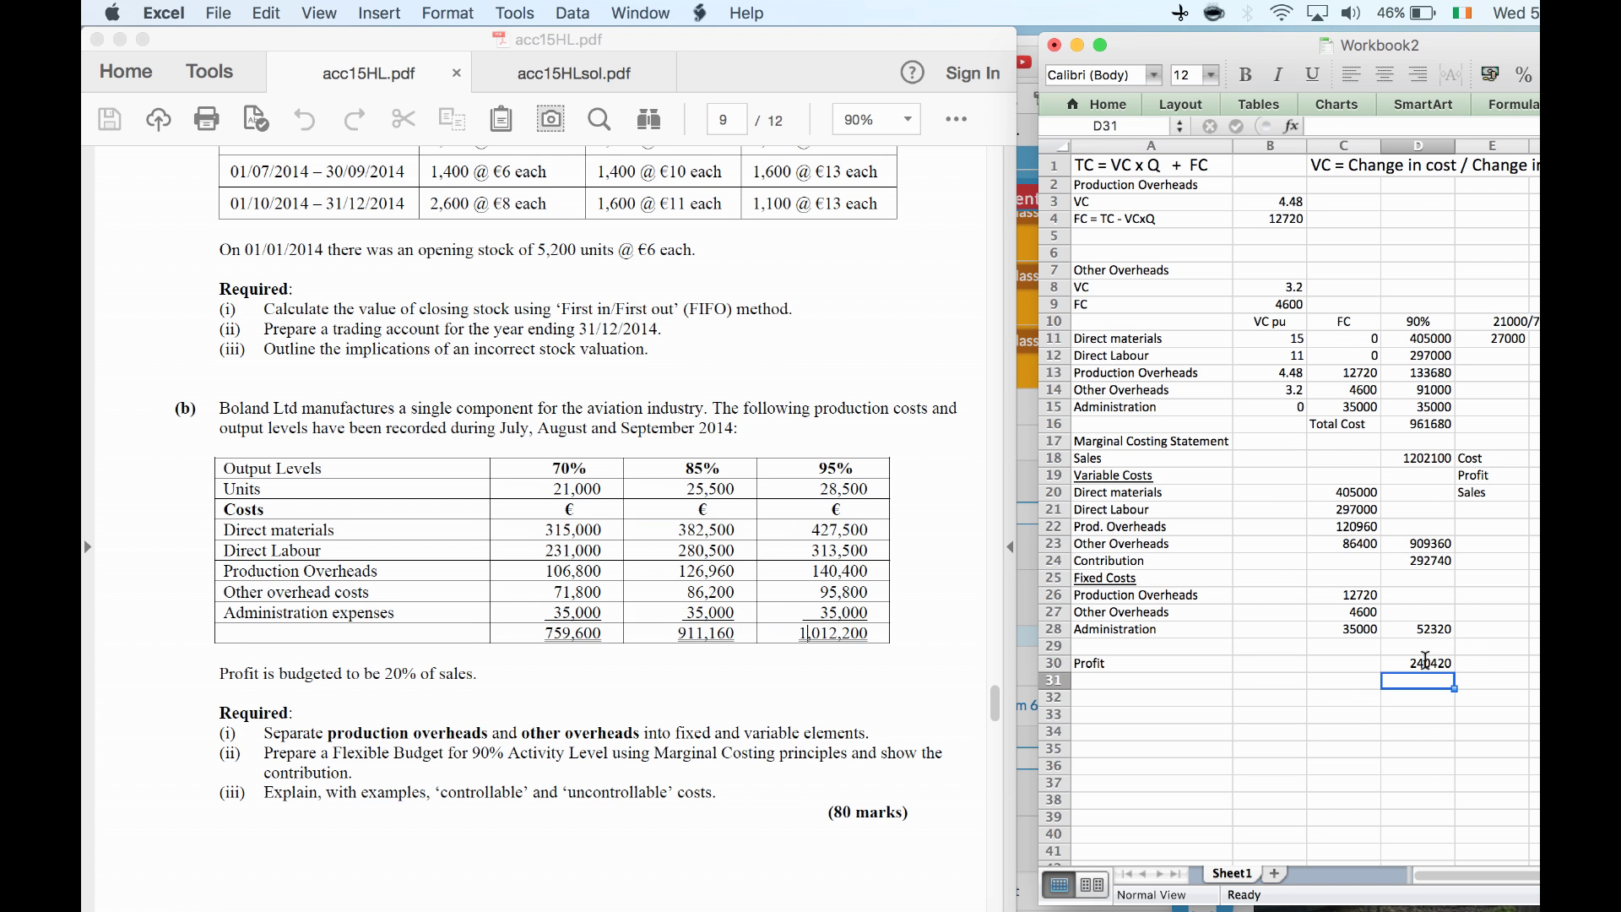